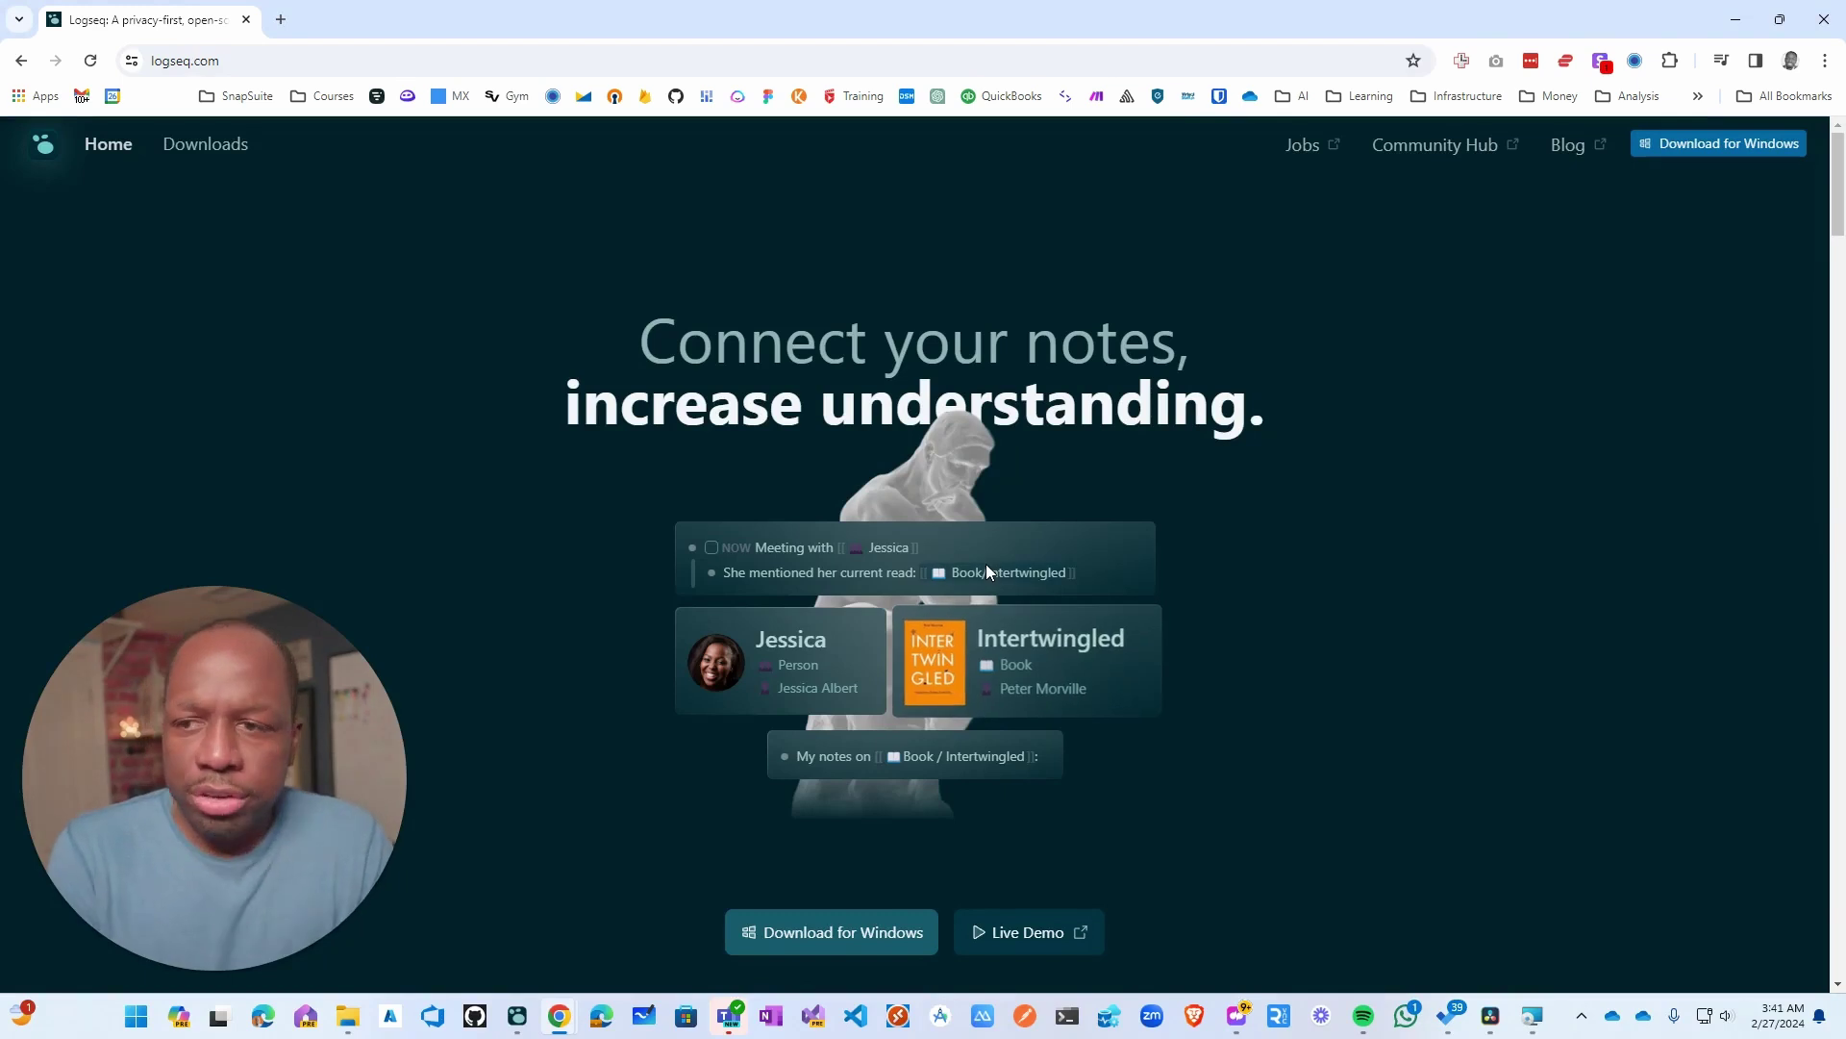
scroll(528, 416, down, 5)
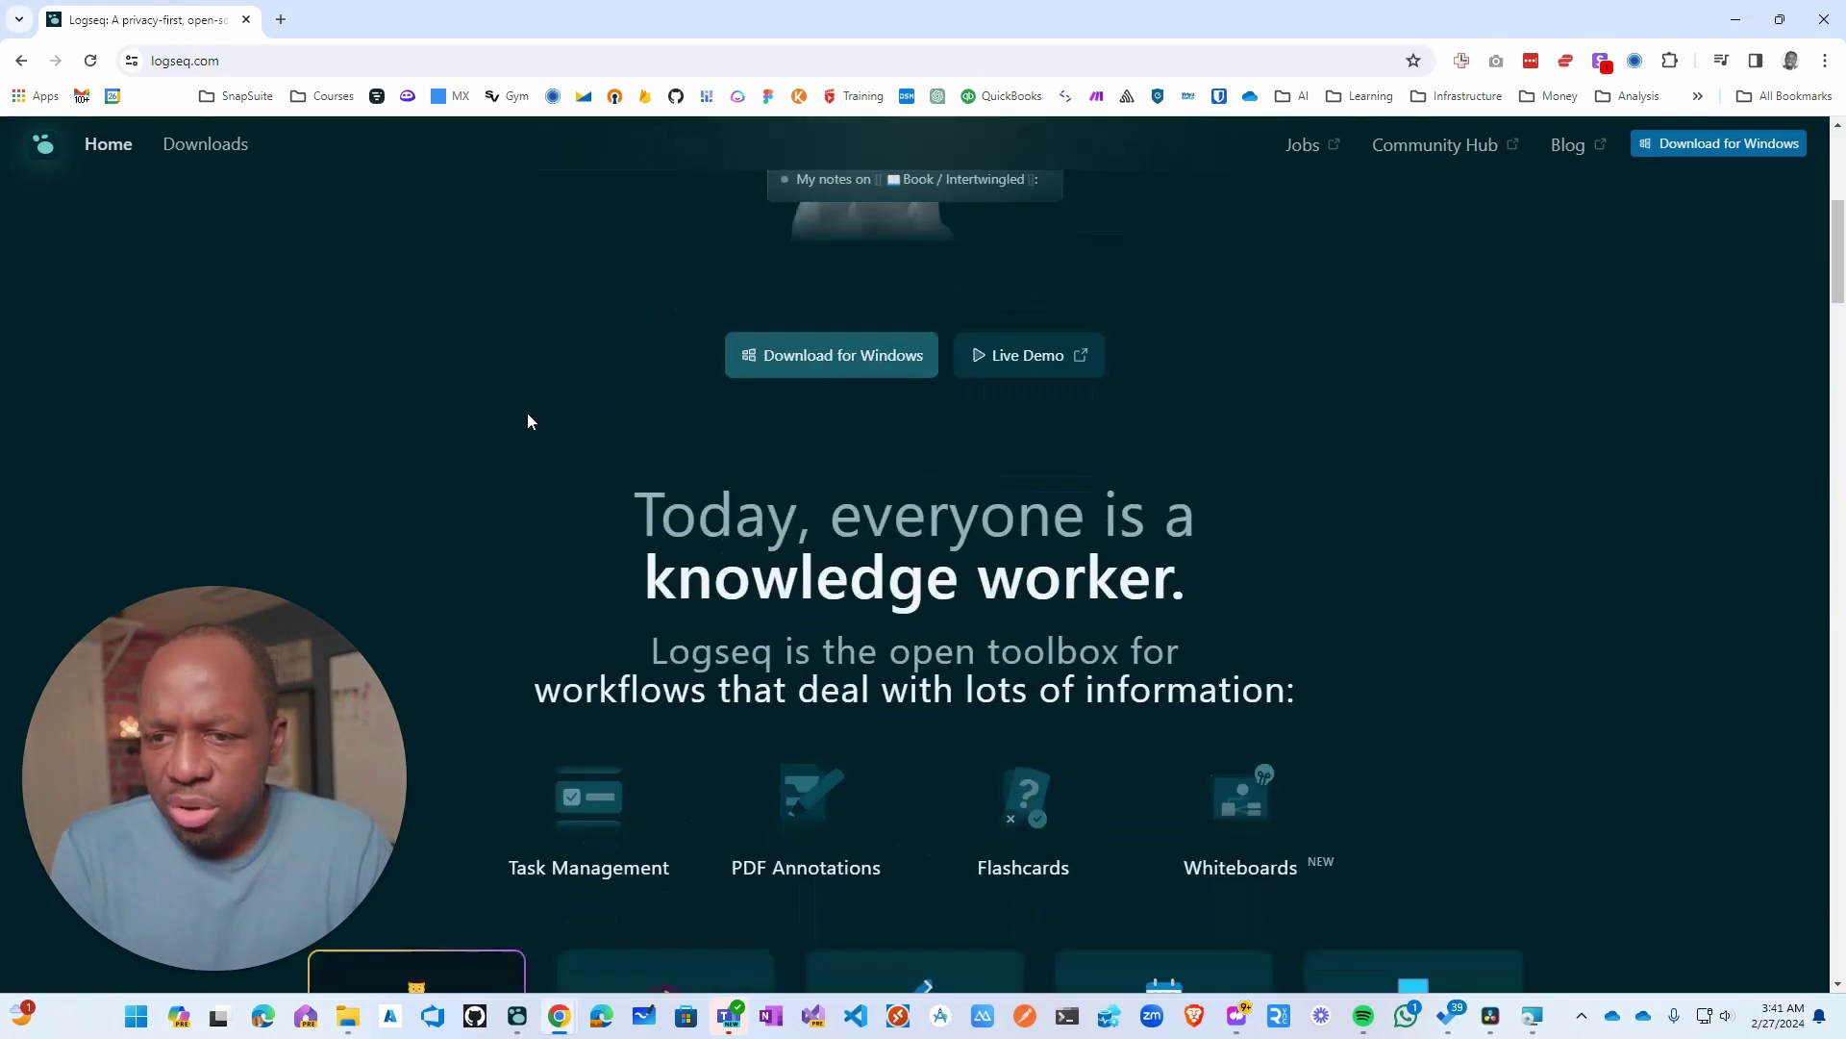
scroll(527, 415, down, 5)
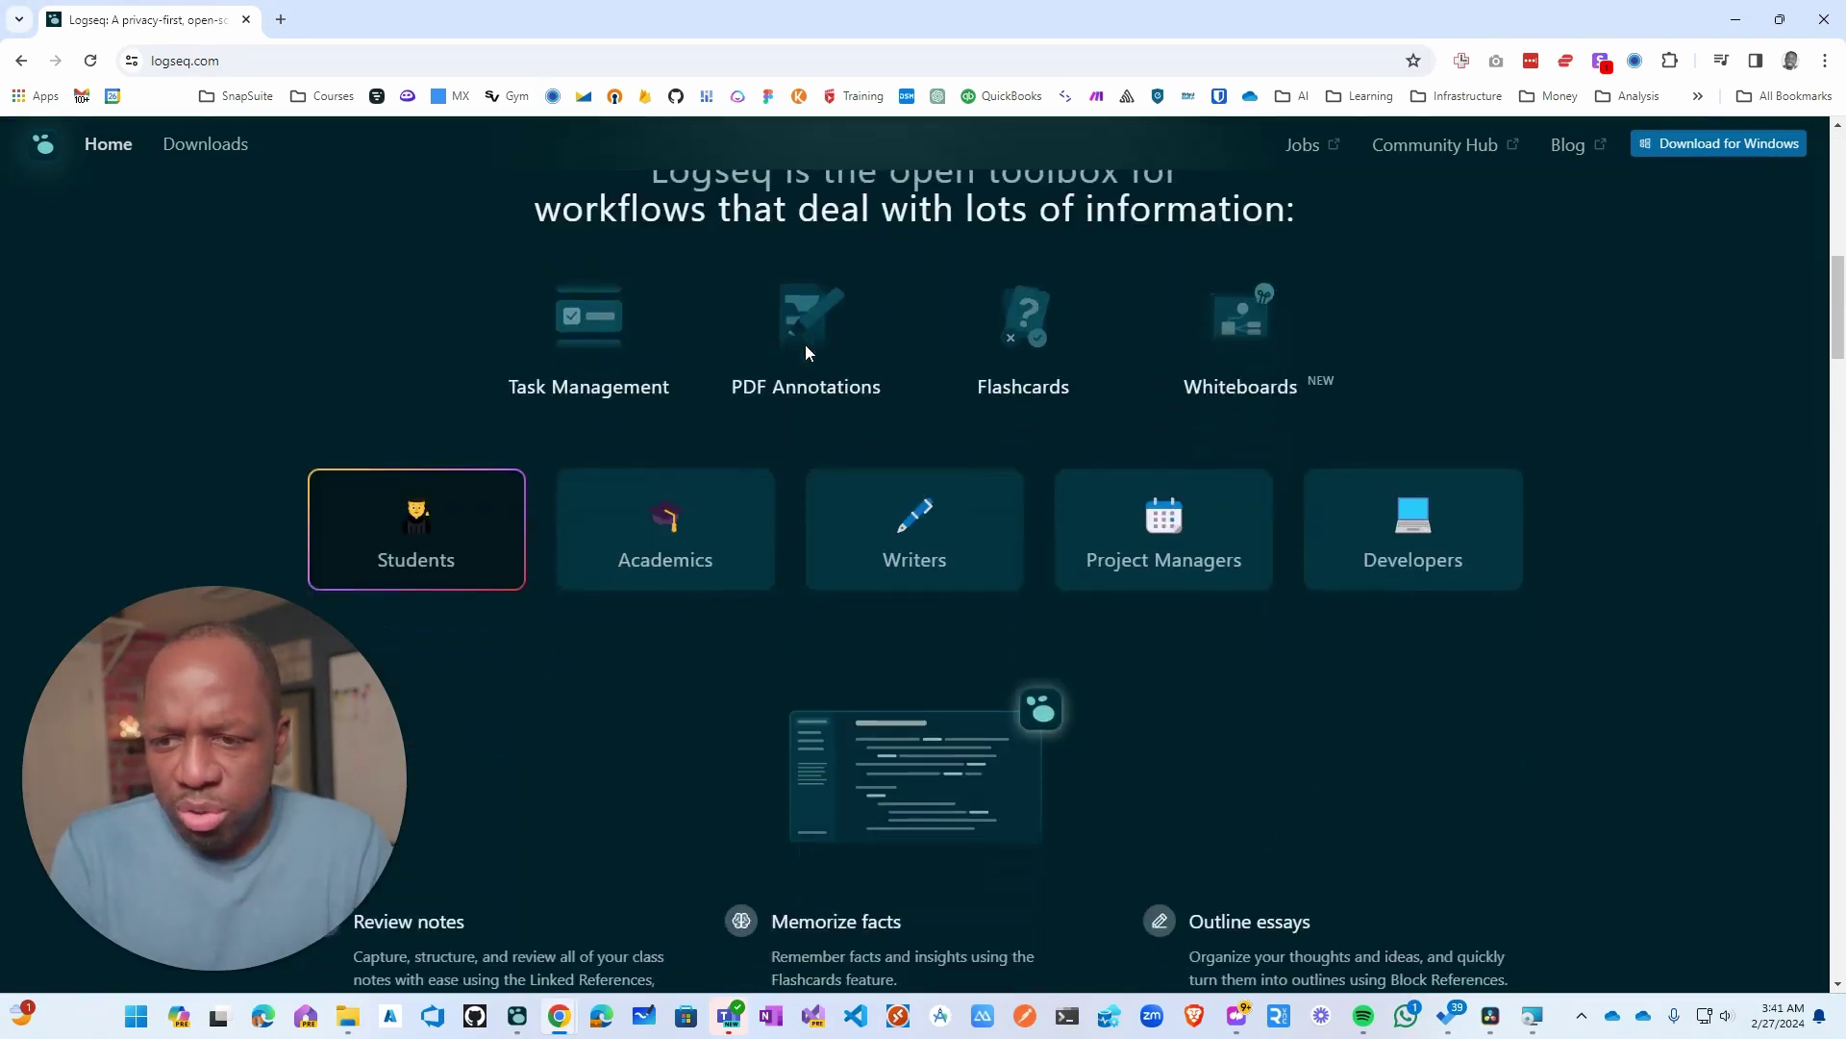
scroll(805, 344, up, 8)
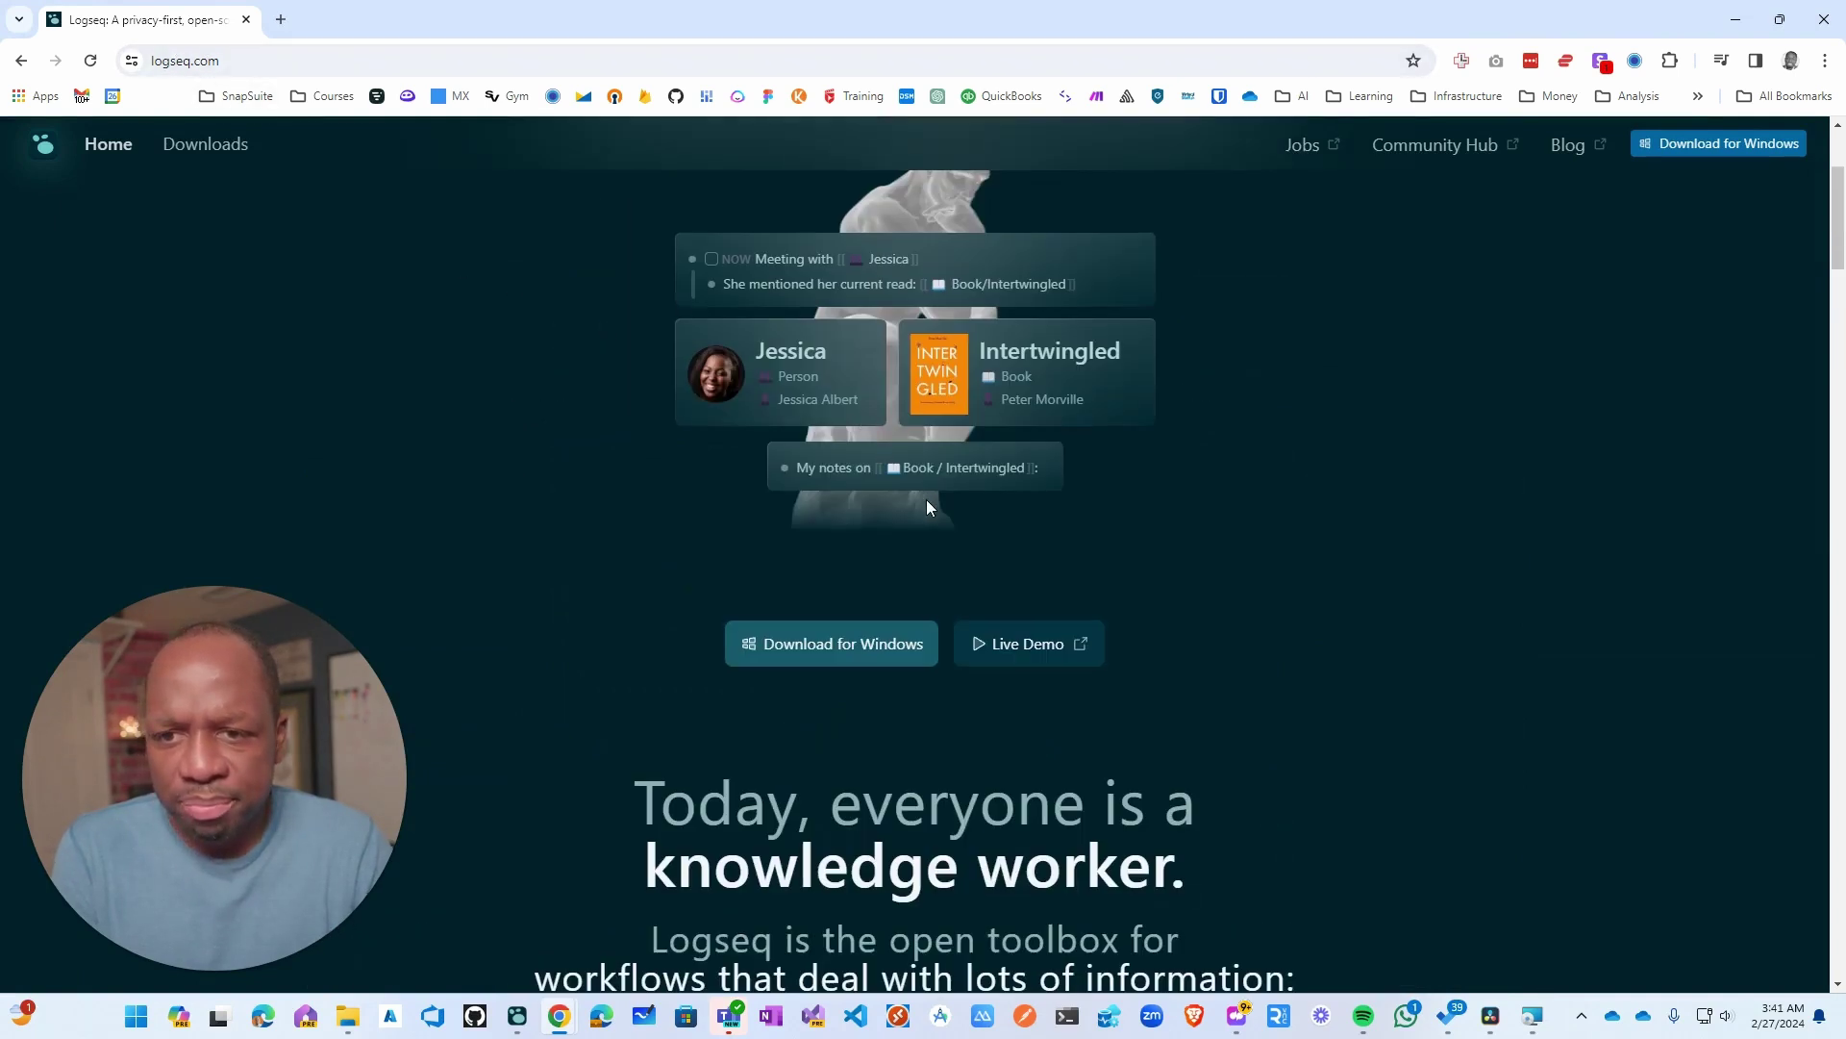
scroll(918, 481, up, 3)
scroll(858, 454, down, 10)
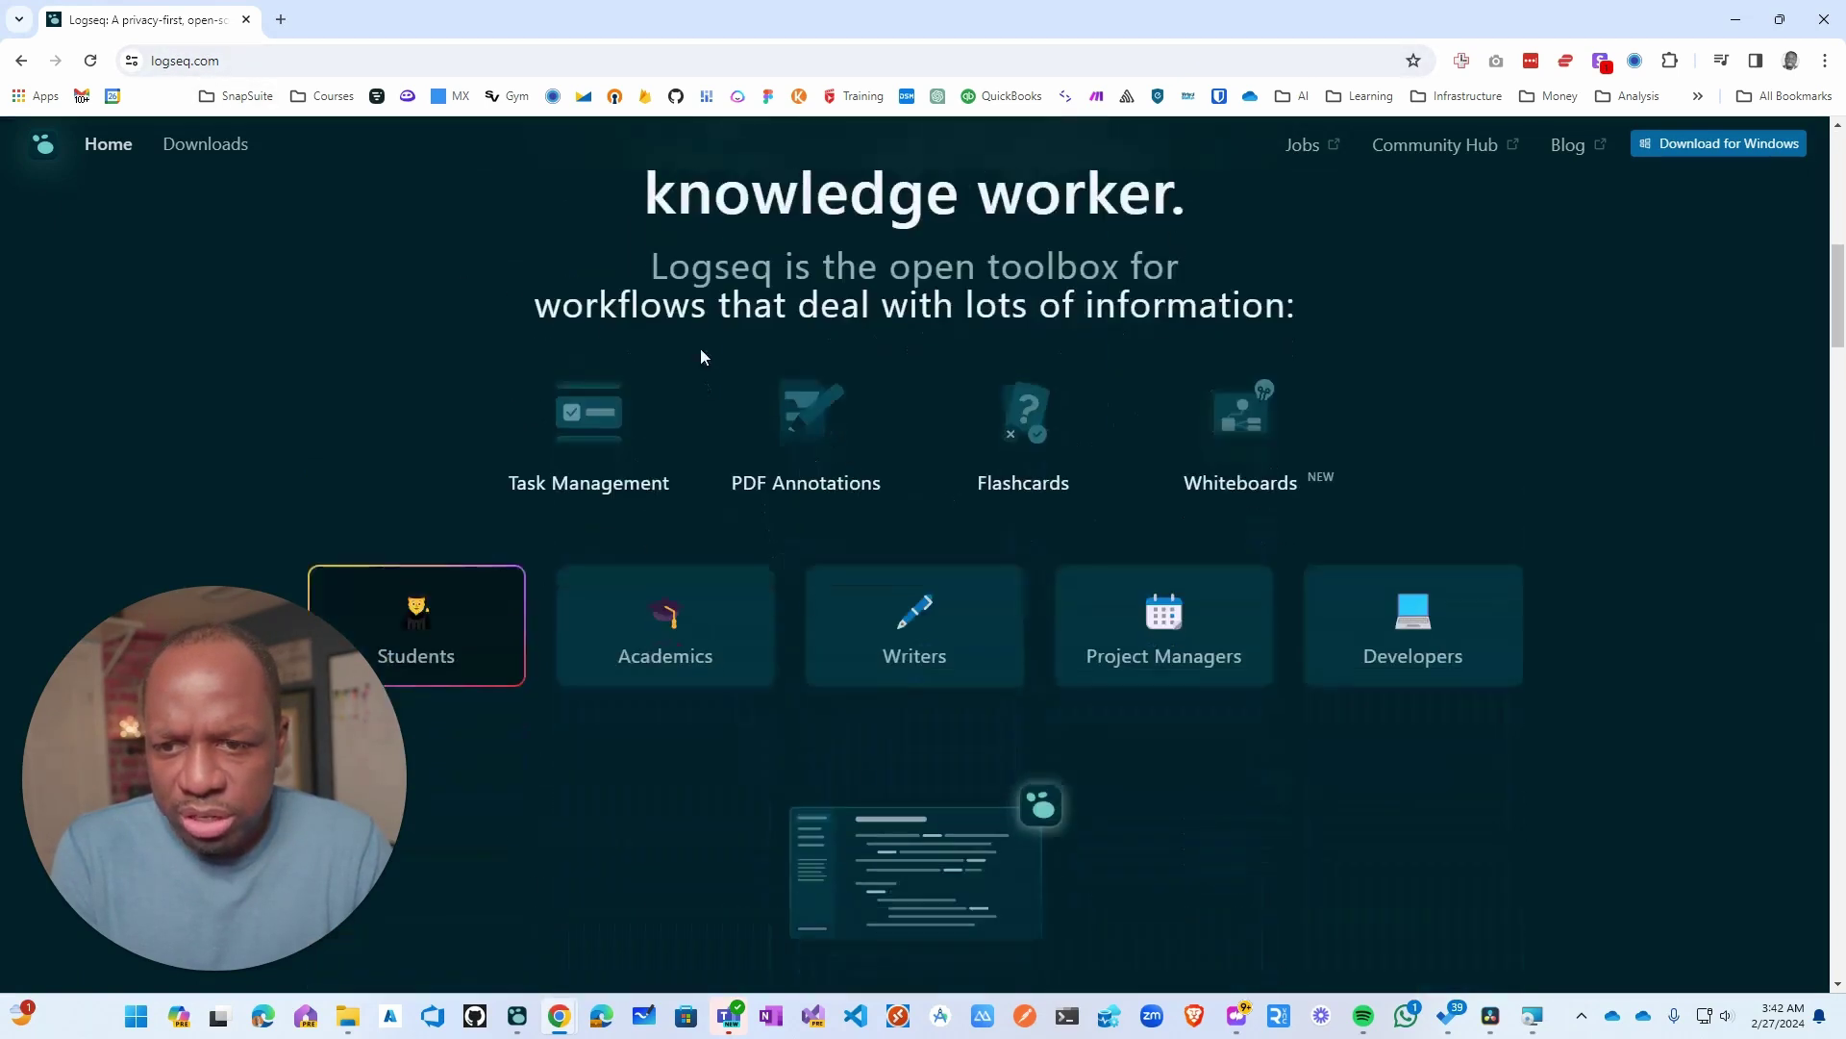
scroll(798, 383, down, 2)
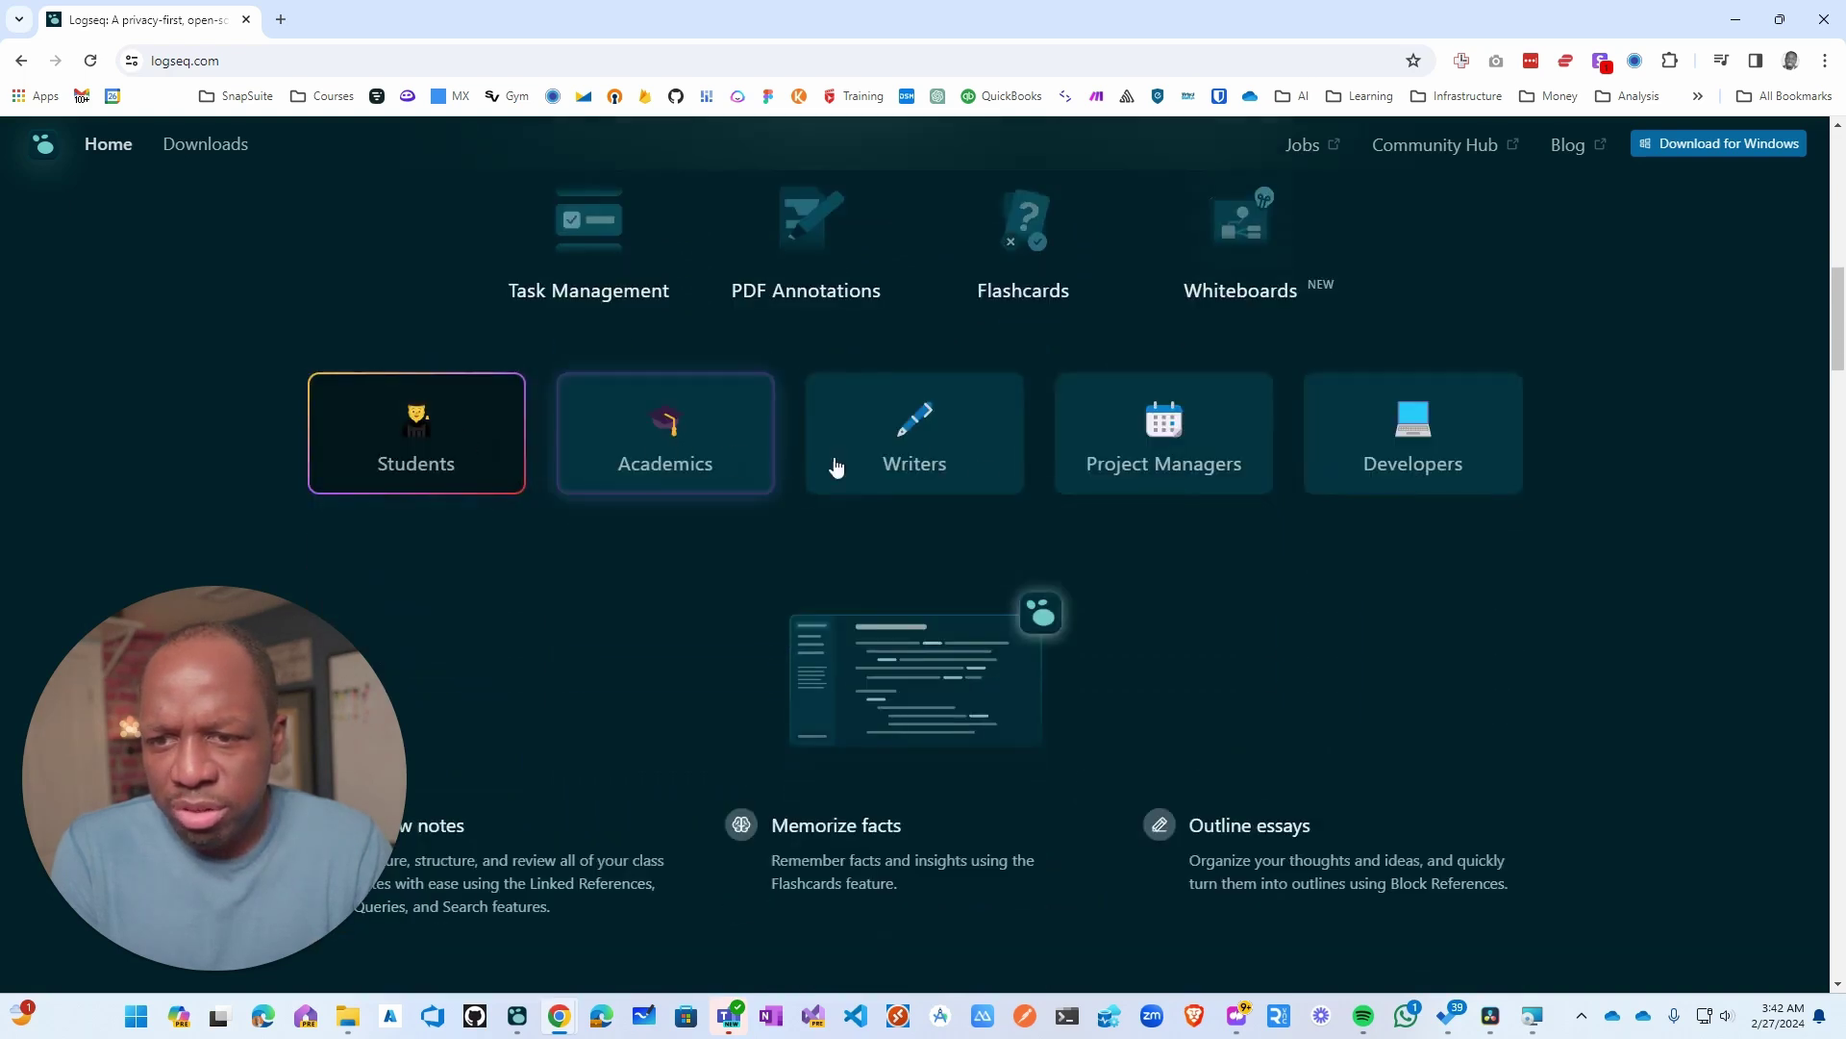
scroll(598, 363, up, 2)
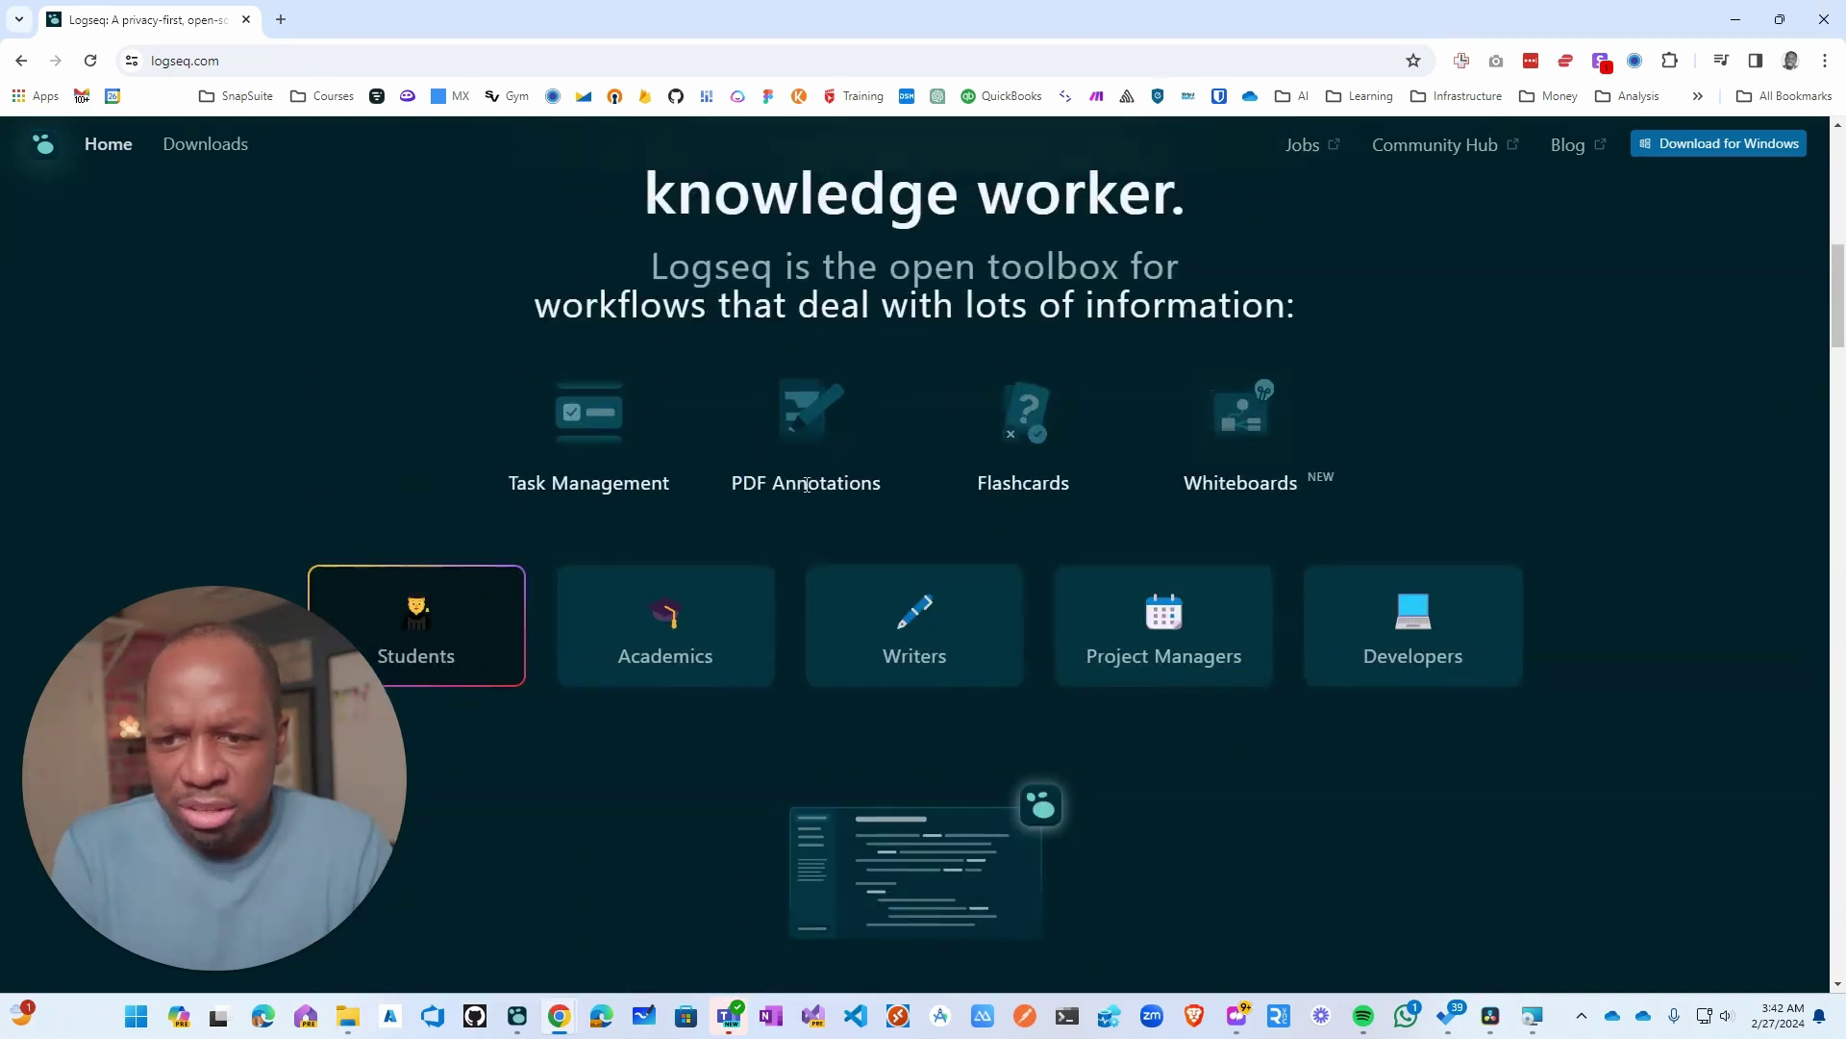
scroll(1356, 528, down, 8)
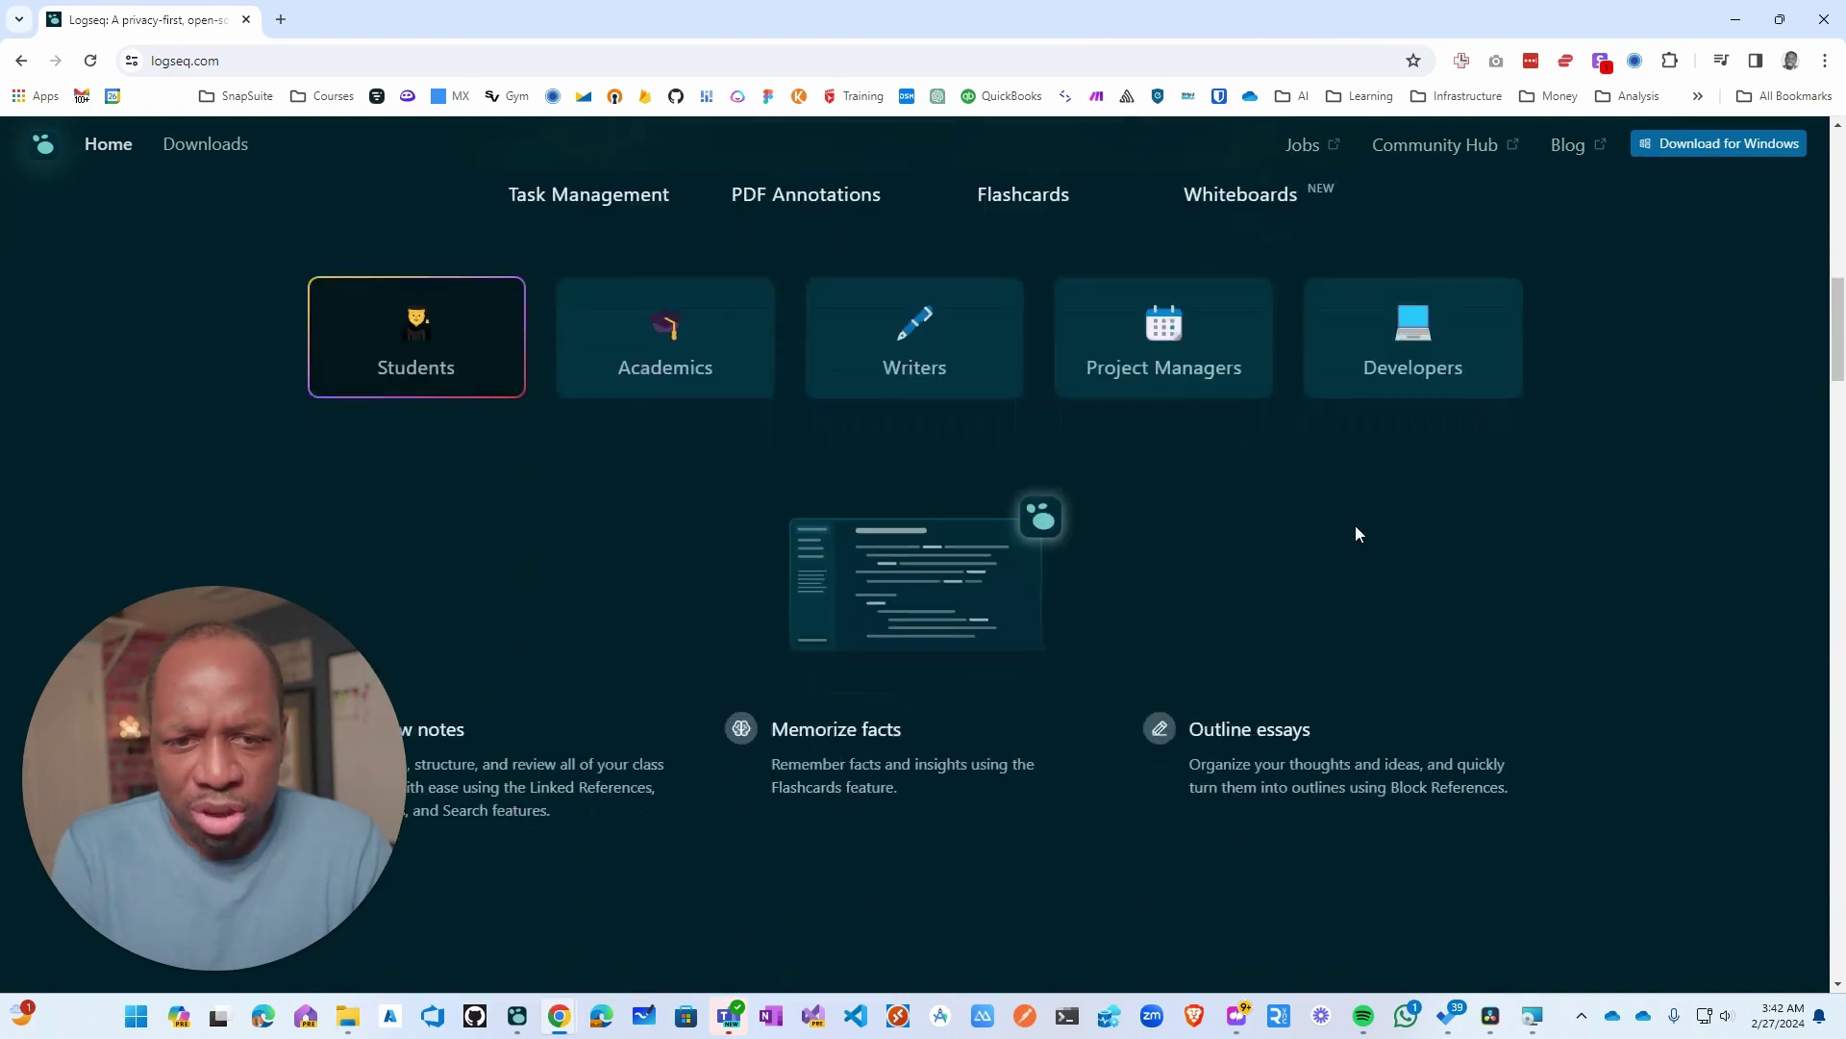
scroll(1327, 487, up, 2)
scroll(1324, 486, down, 10)
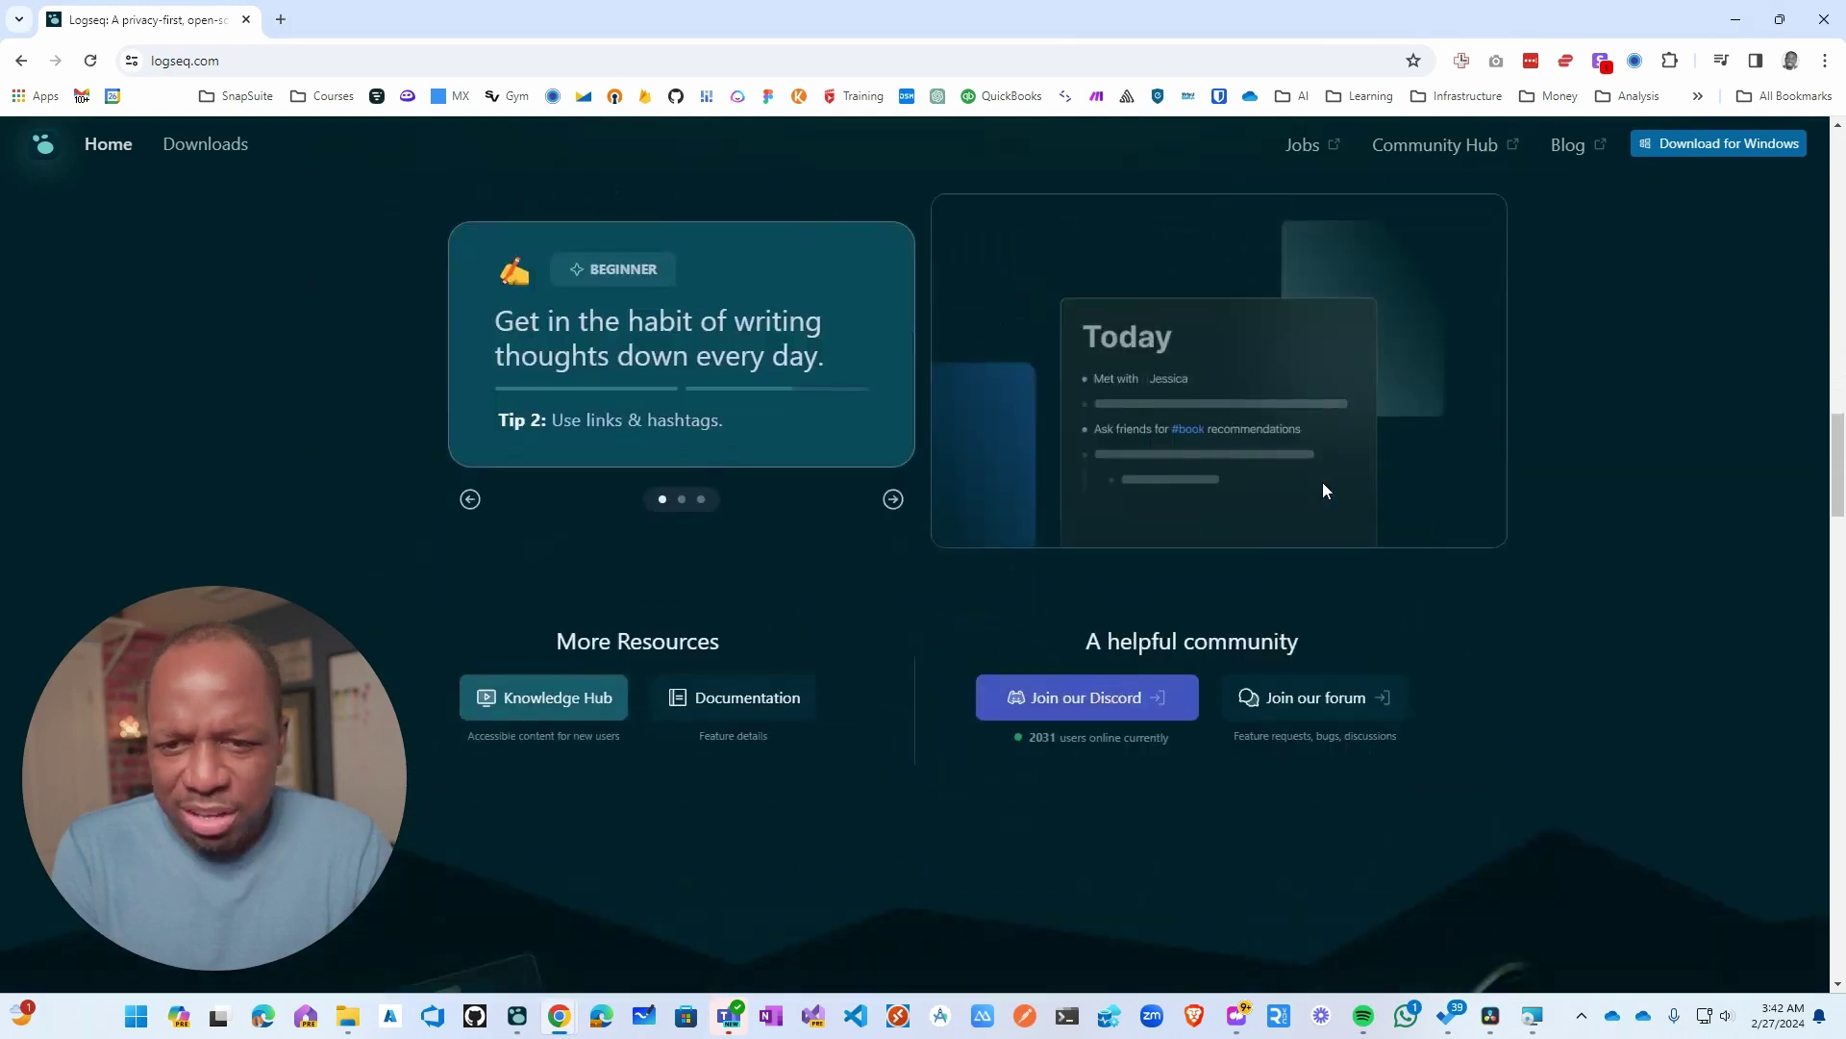
scroll(1284, 471, up, 15)
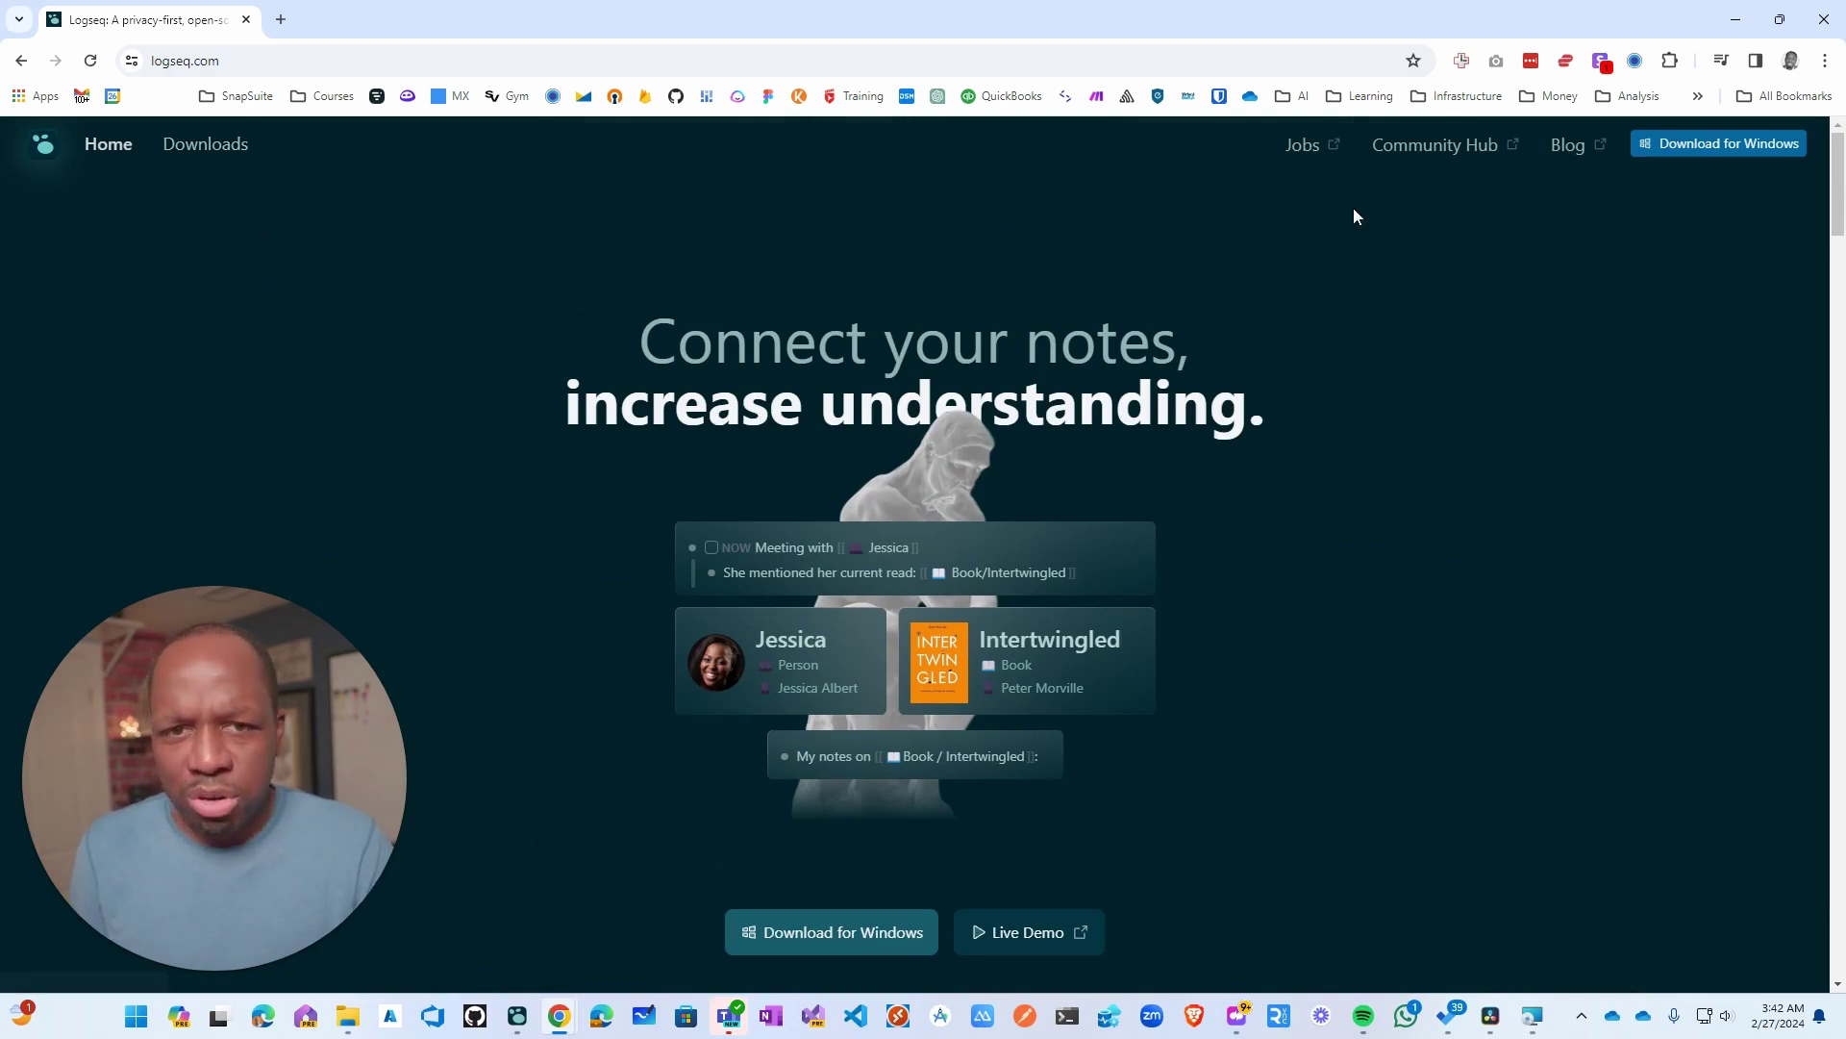
- Open the Logseq Community Hub and scroll through it
click(1435, 144)
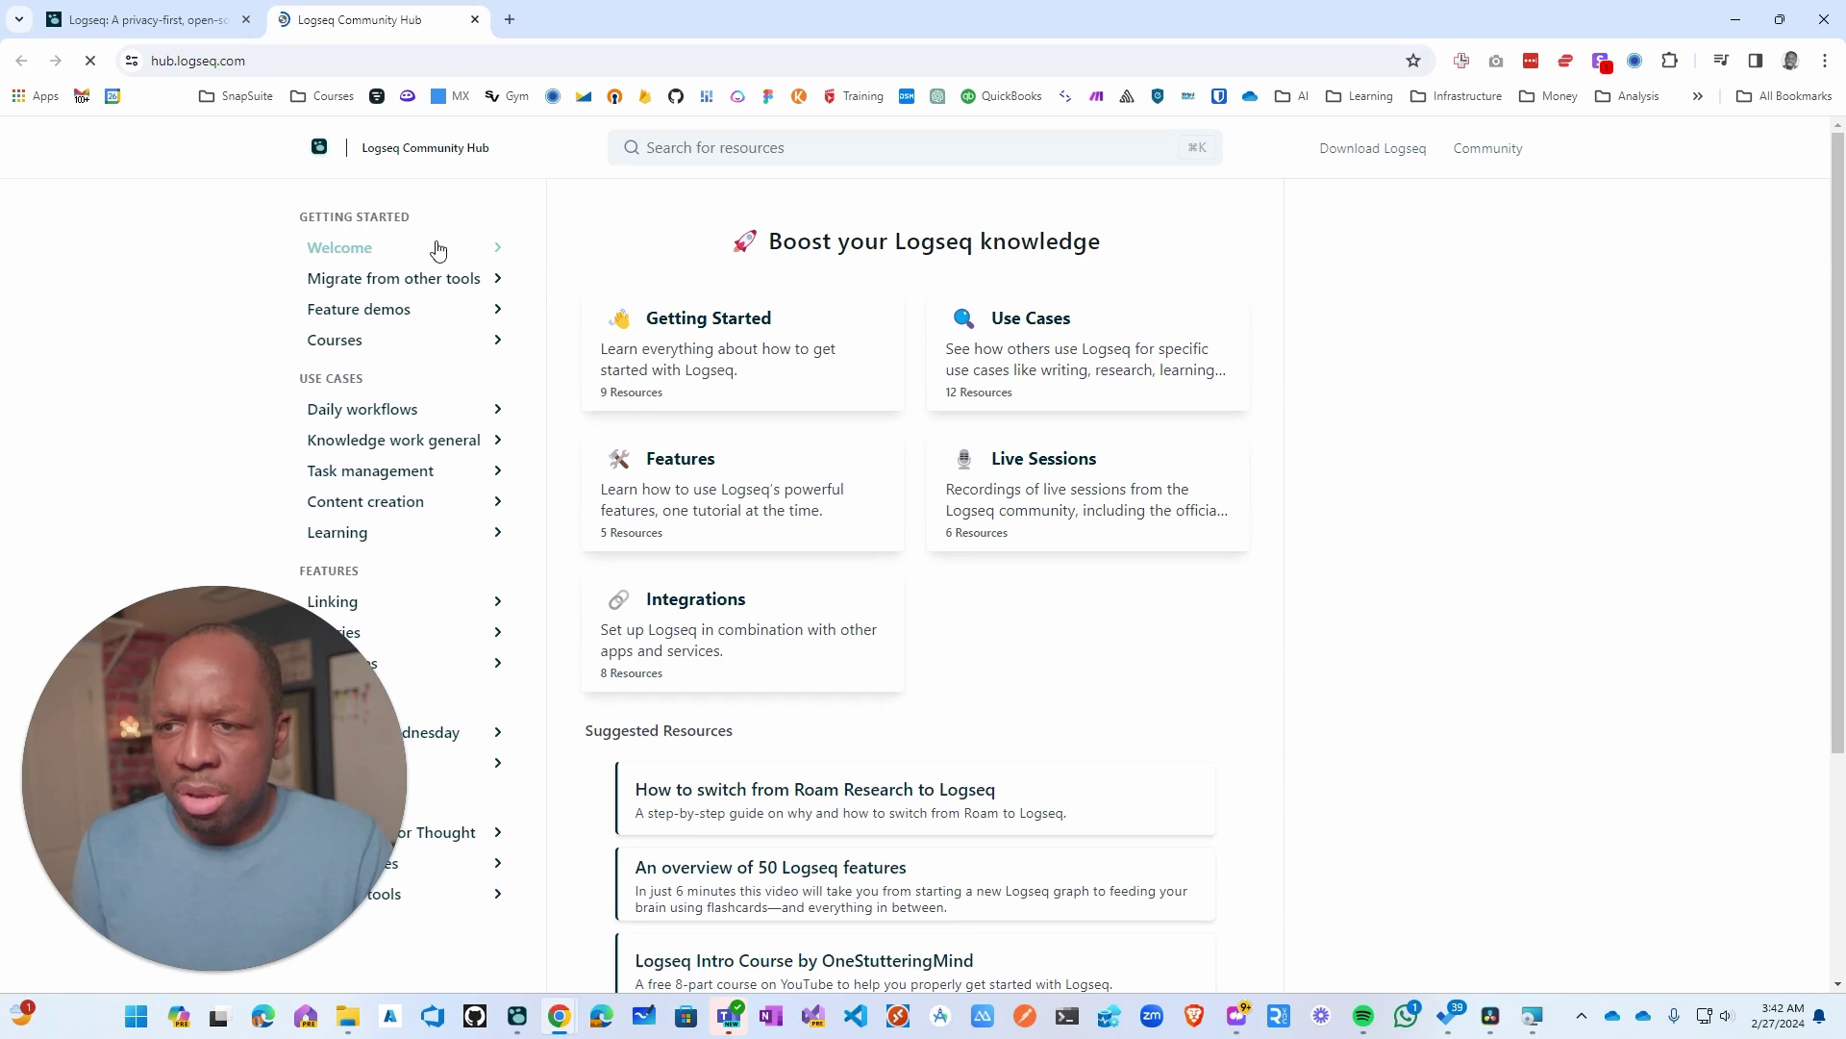
scroll(516, 350, down, 3)
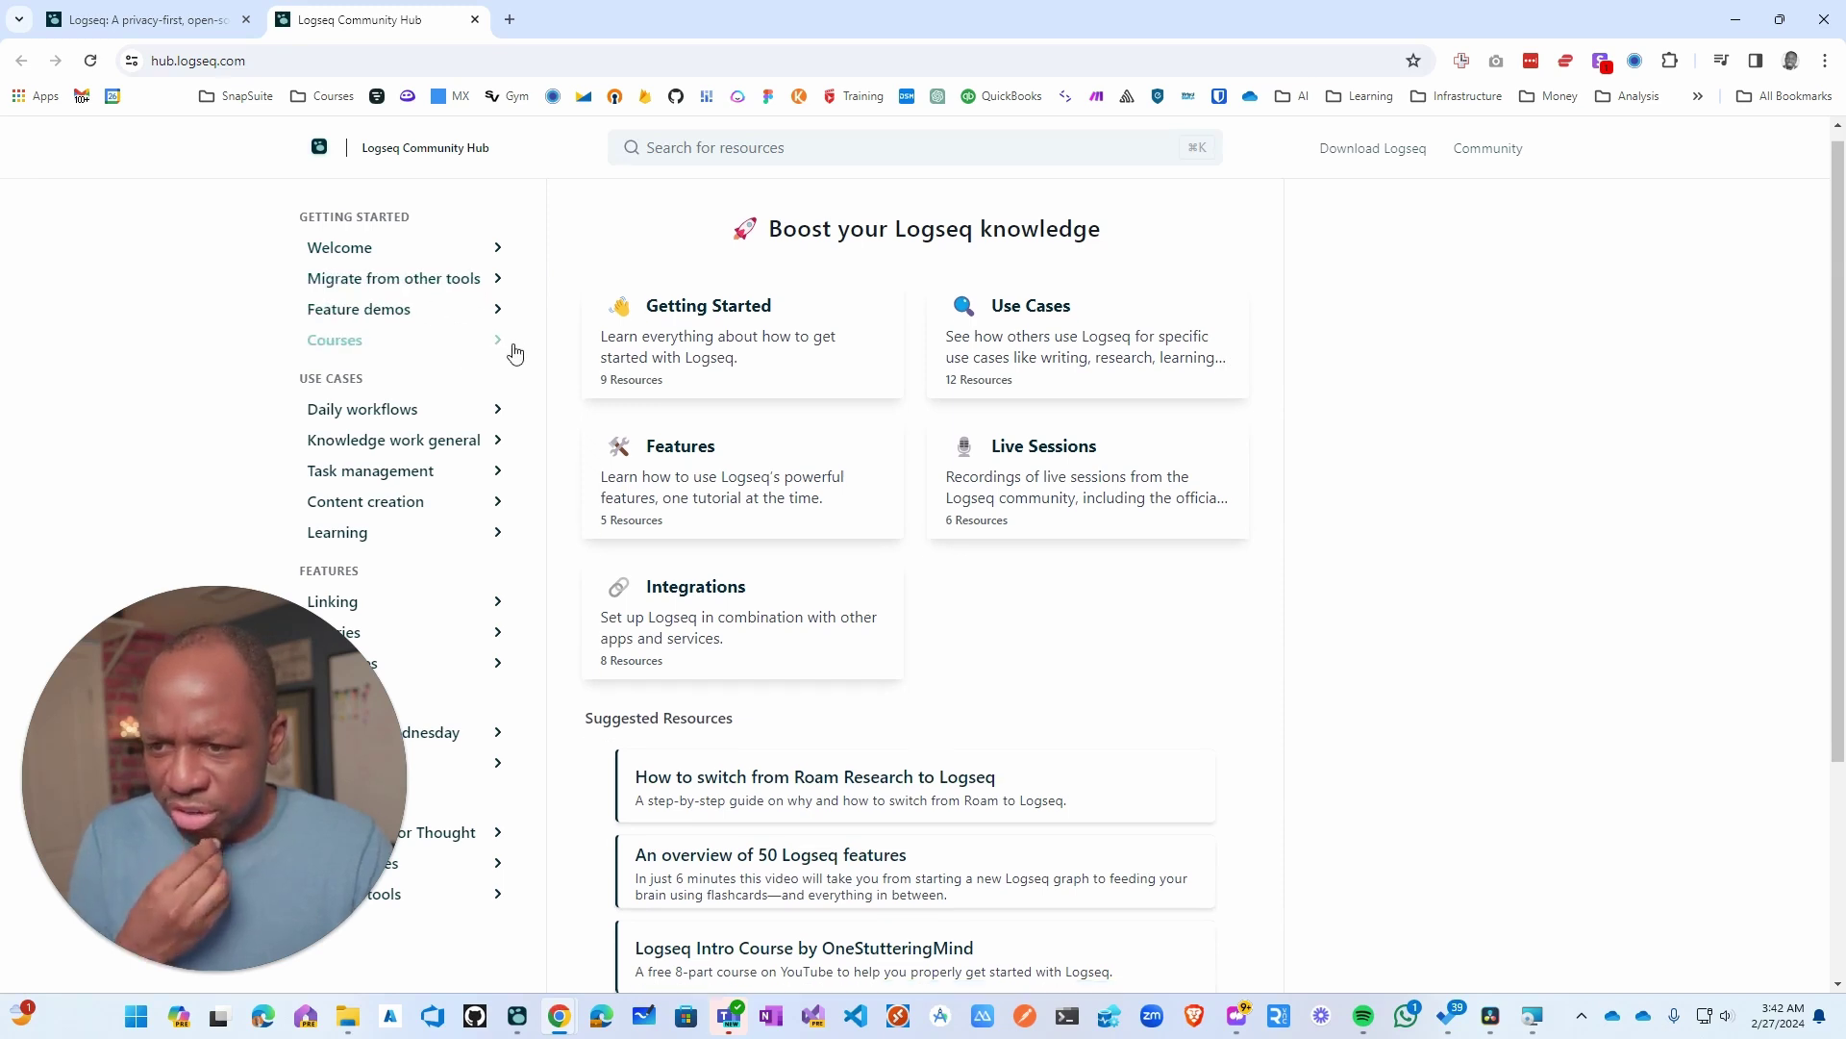
scroll(411, 430, up, 3)
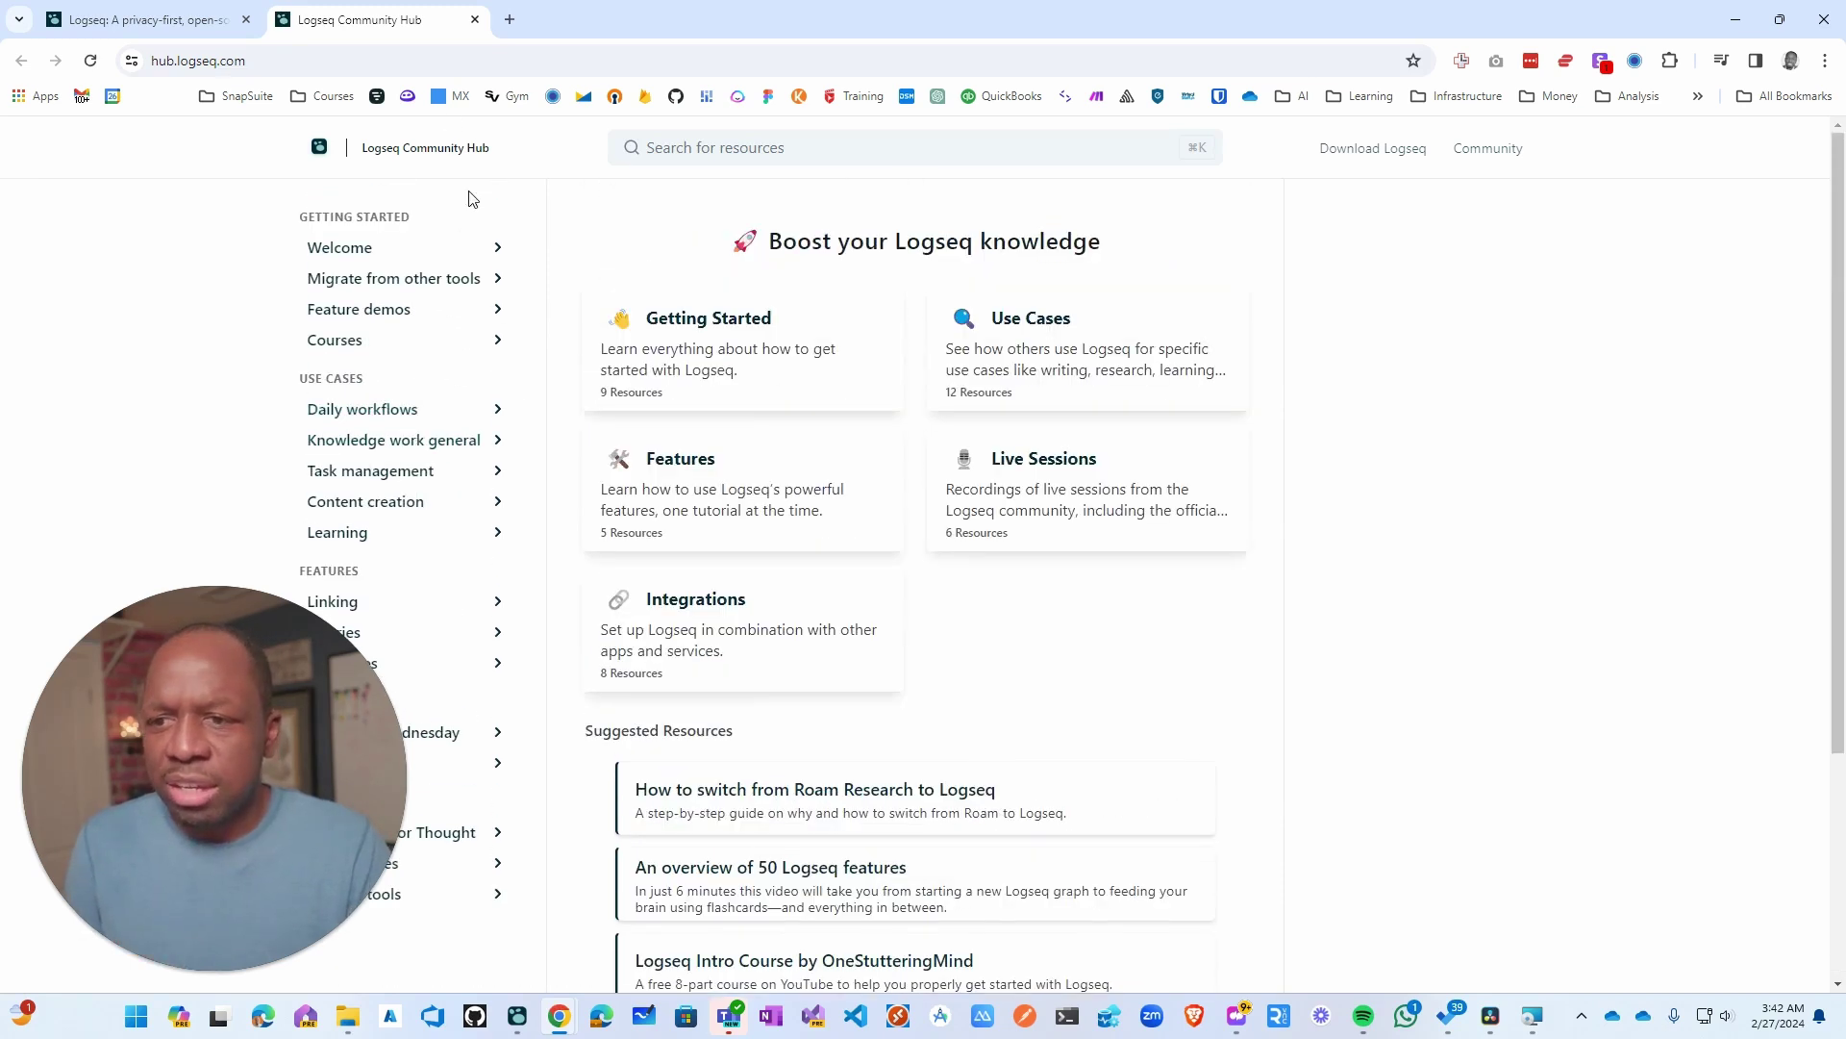
- Search Google for 'obssedian notes' in a new tab
click(494, 60)
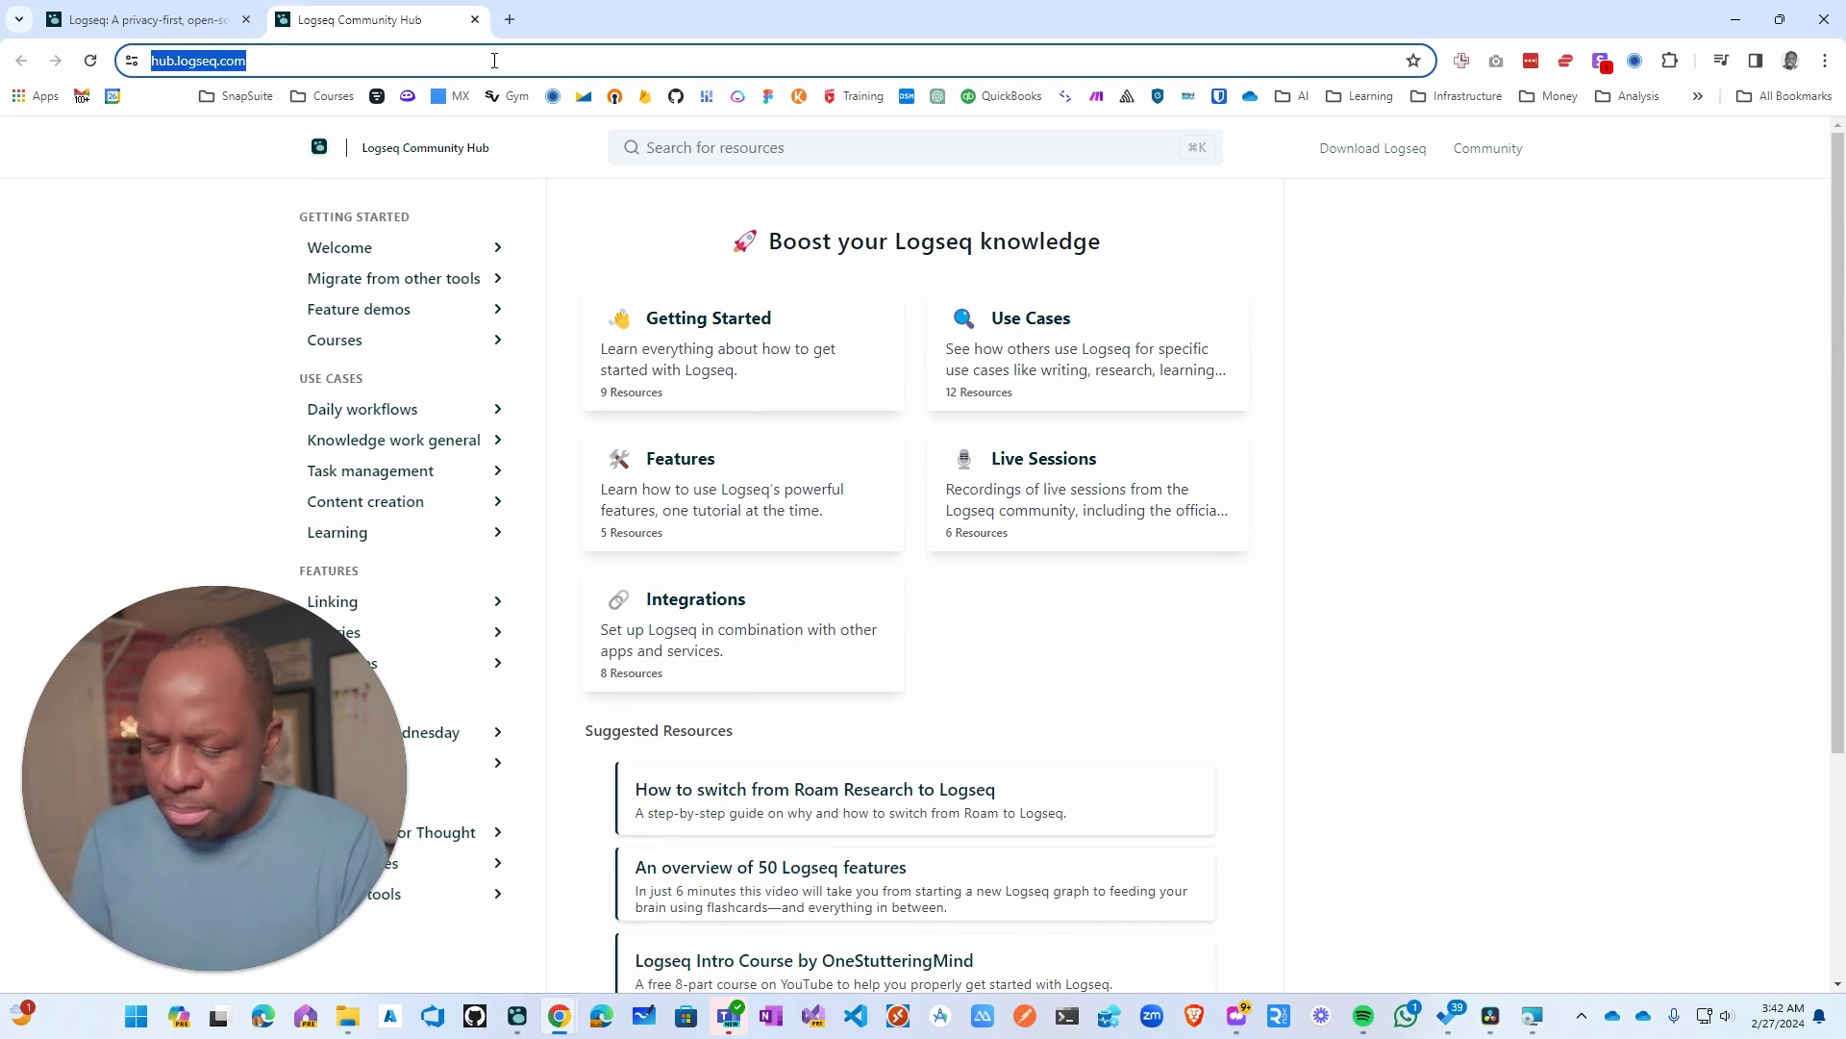
key(ctrl+t)
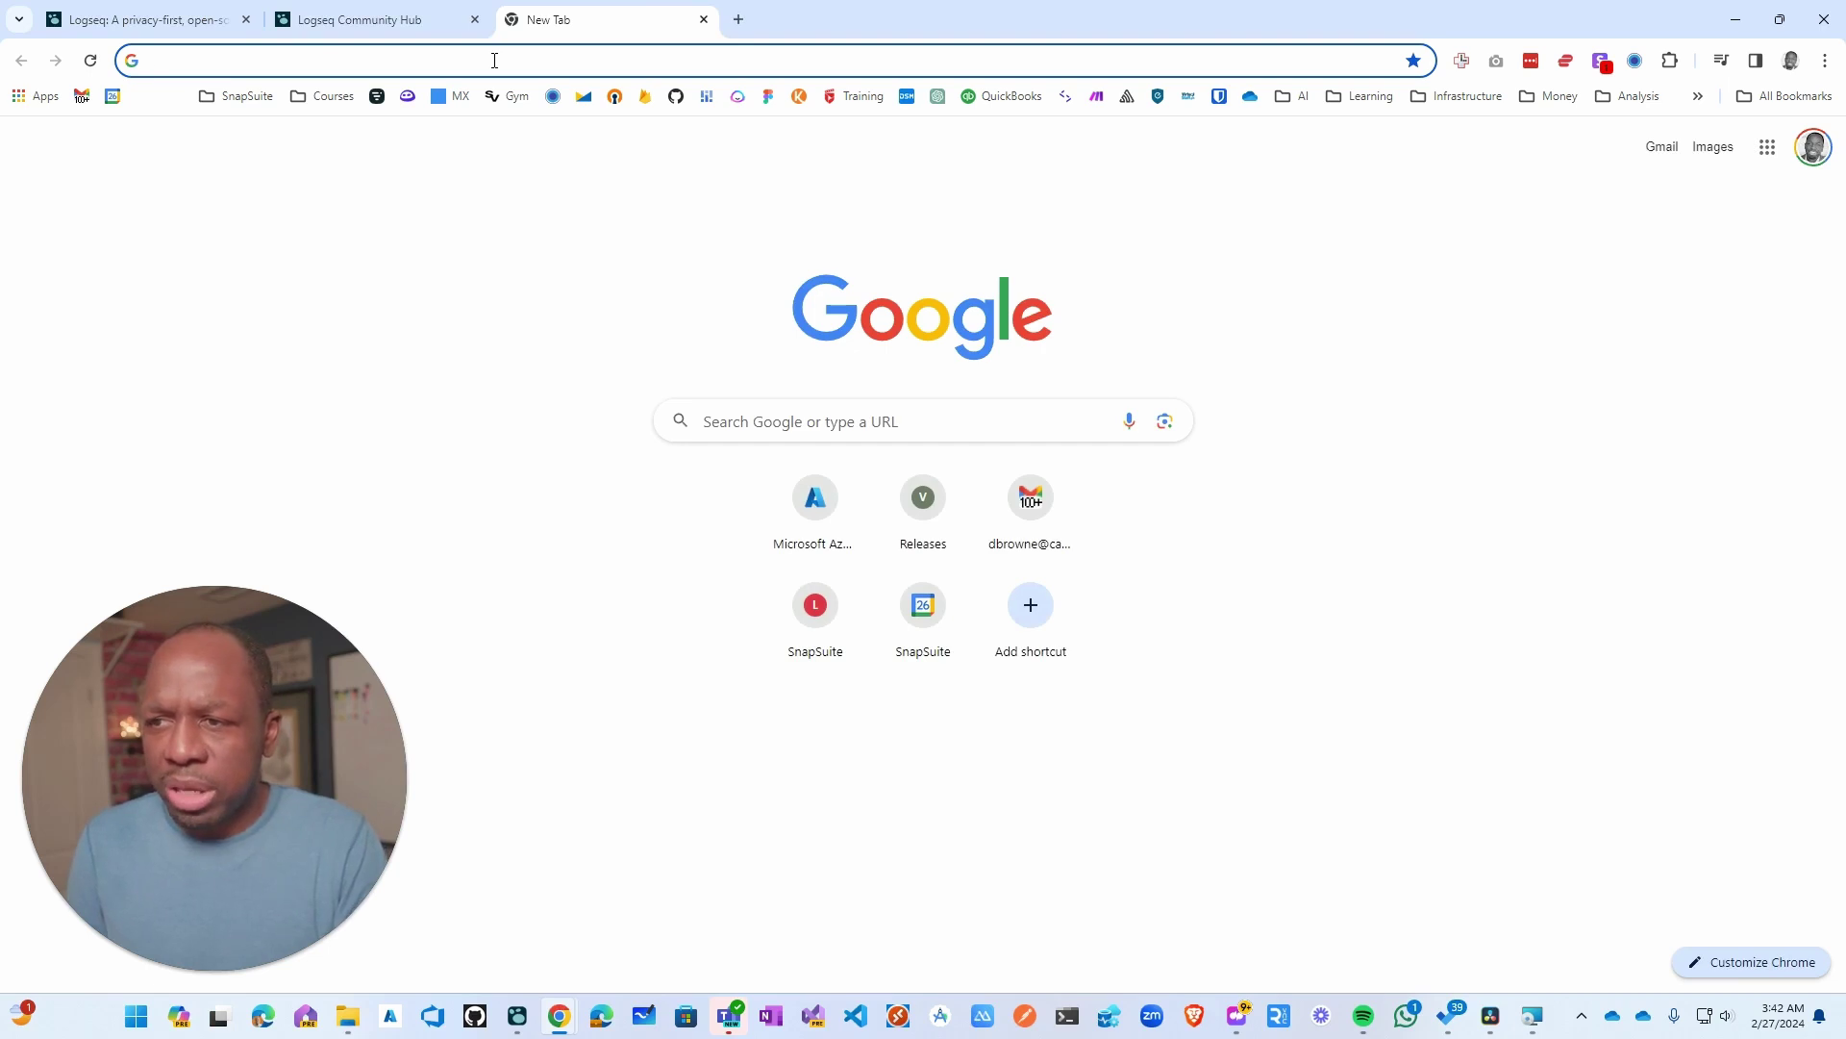
text(obs)
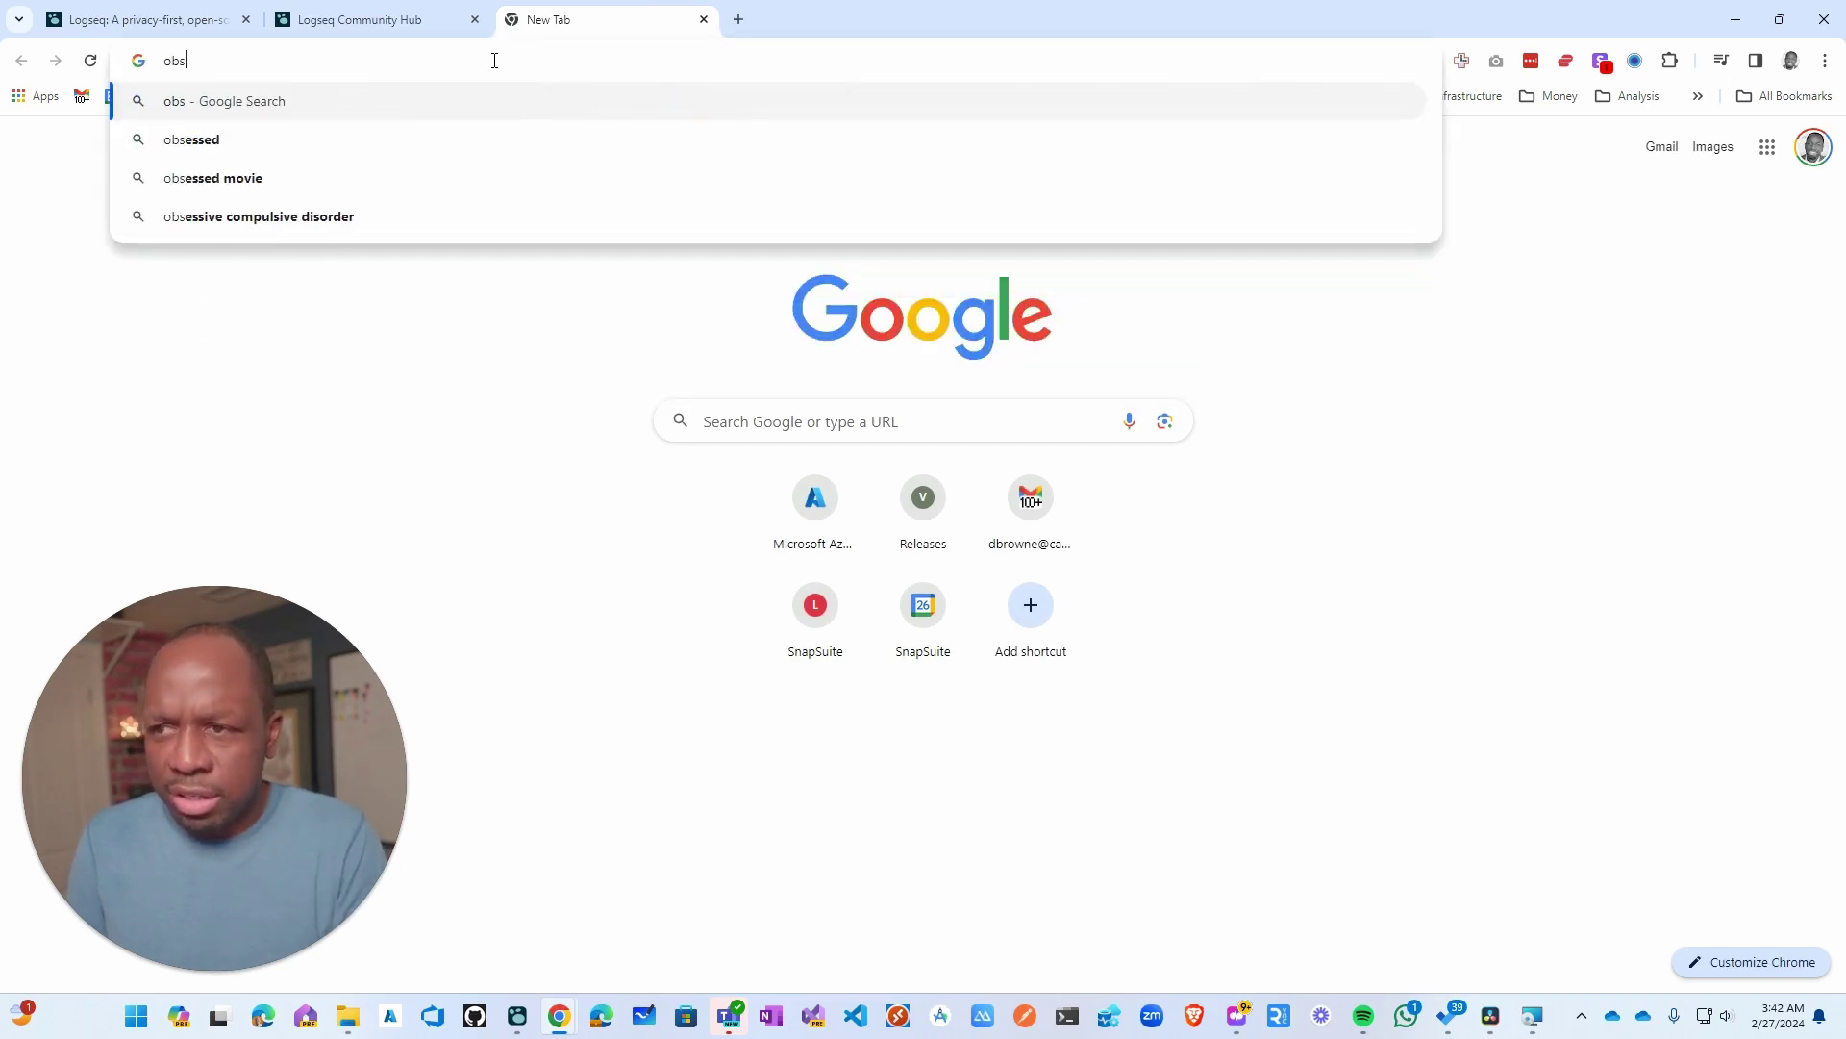
text(sedian n)
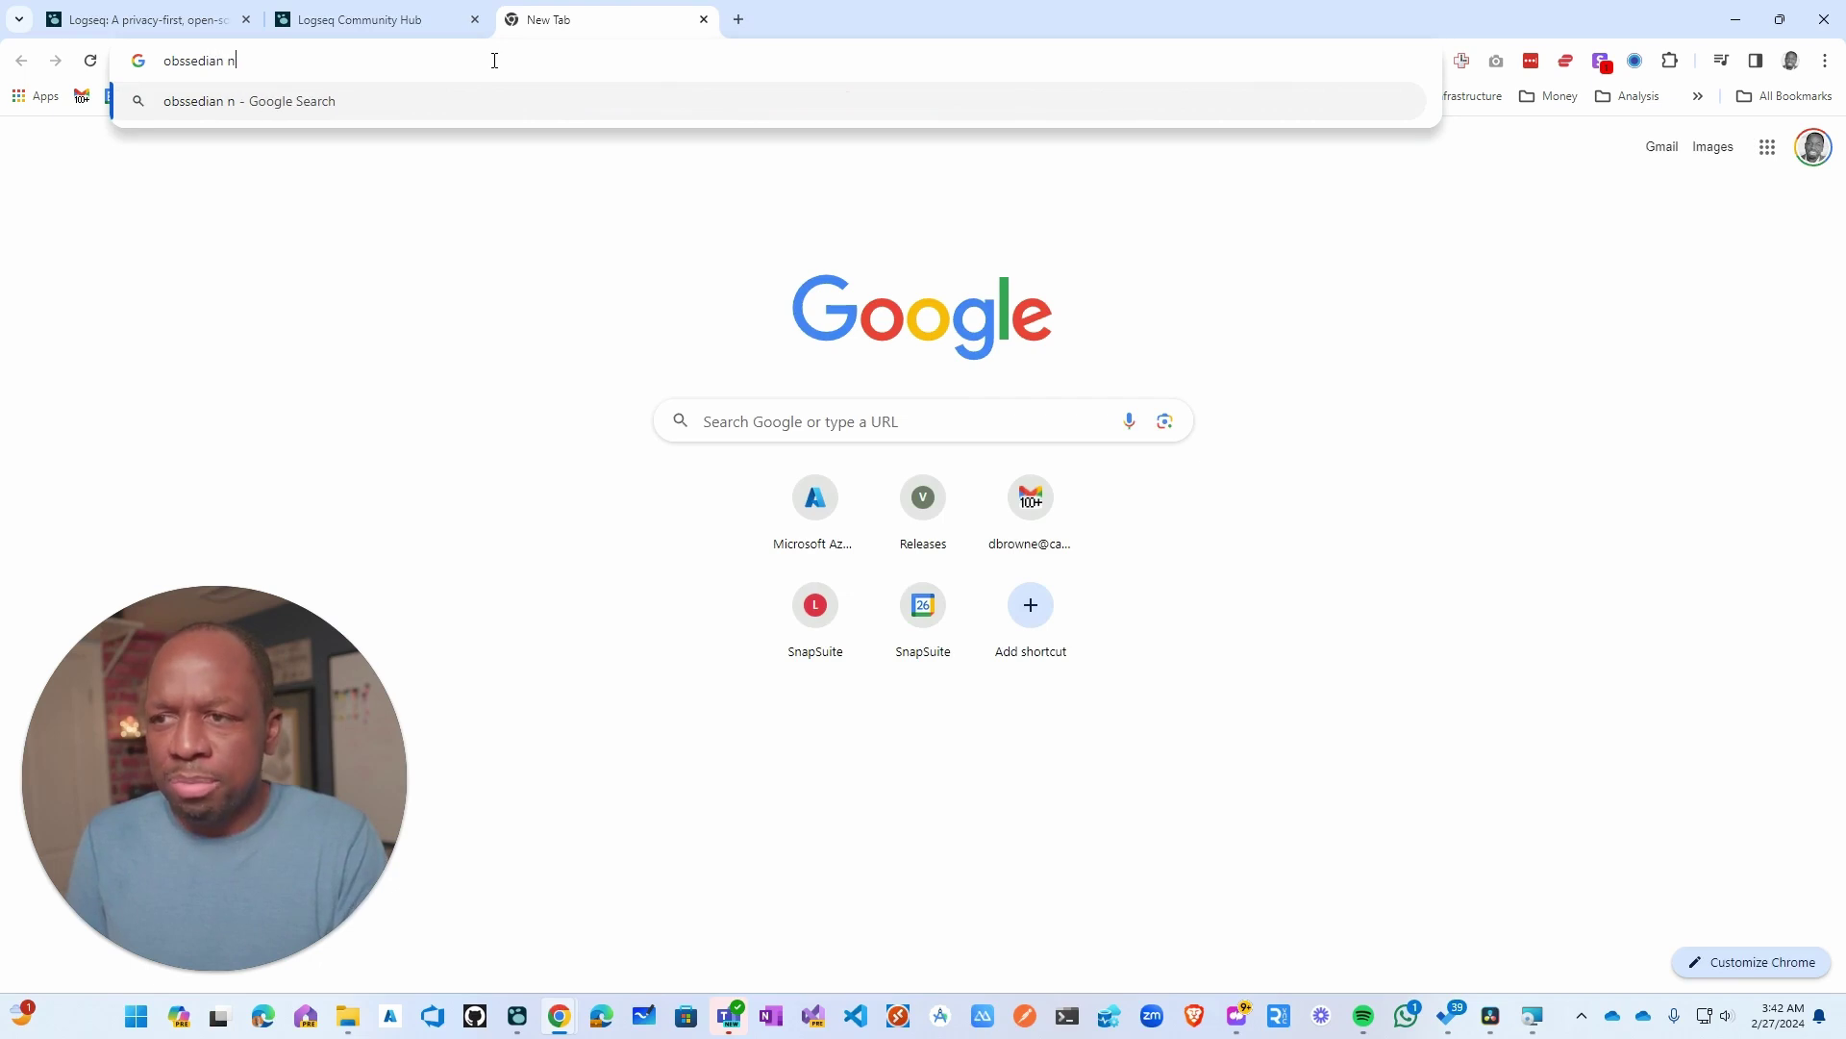
text(otes)
key(Return)
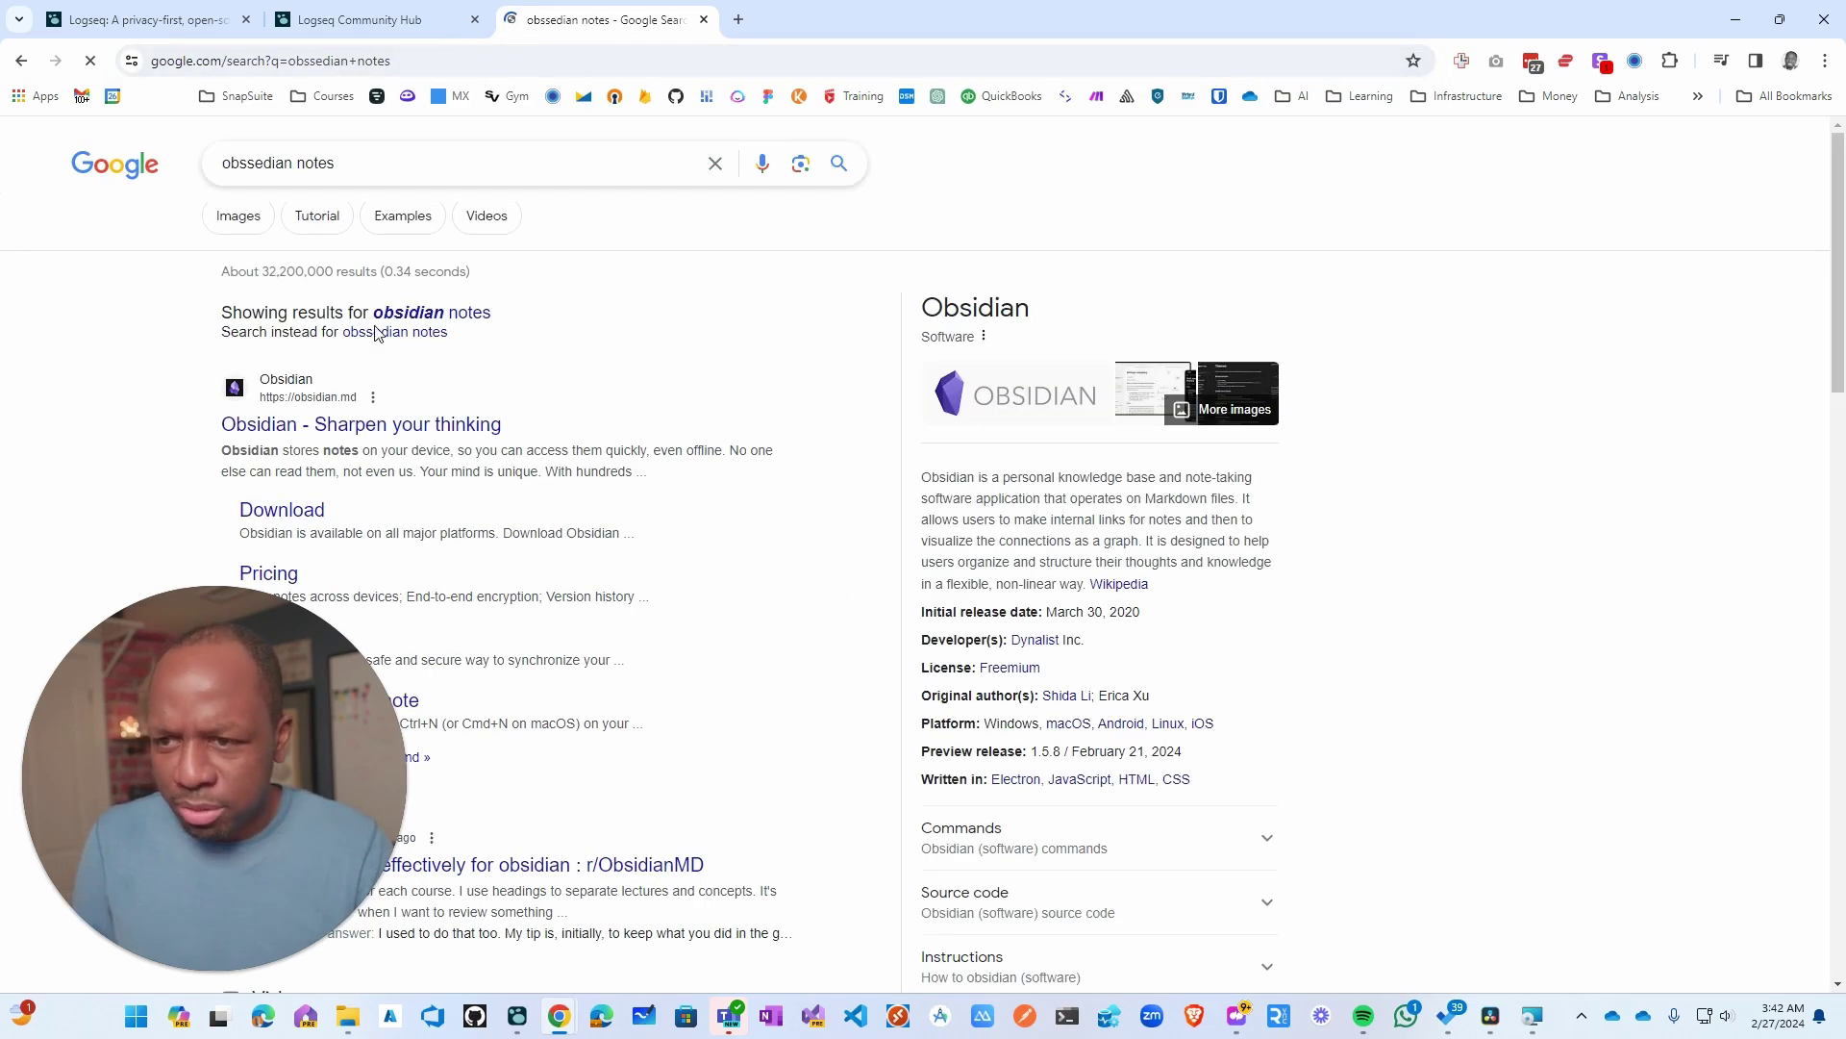
- Open the 'Obsidian - Sharpen your thinking' result and look over its app preview
click(346, 428)
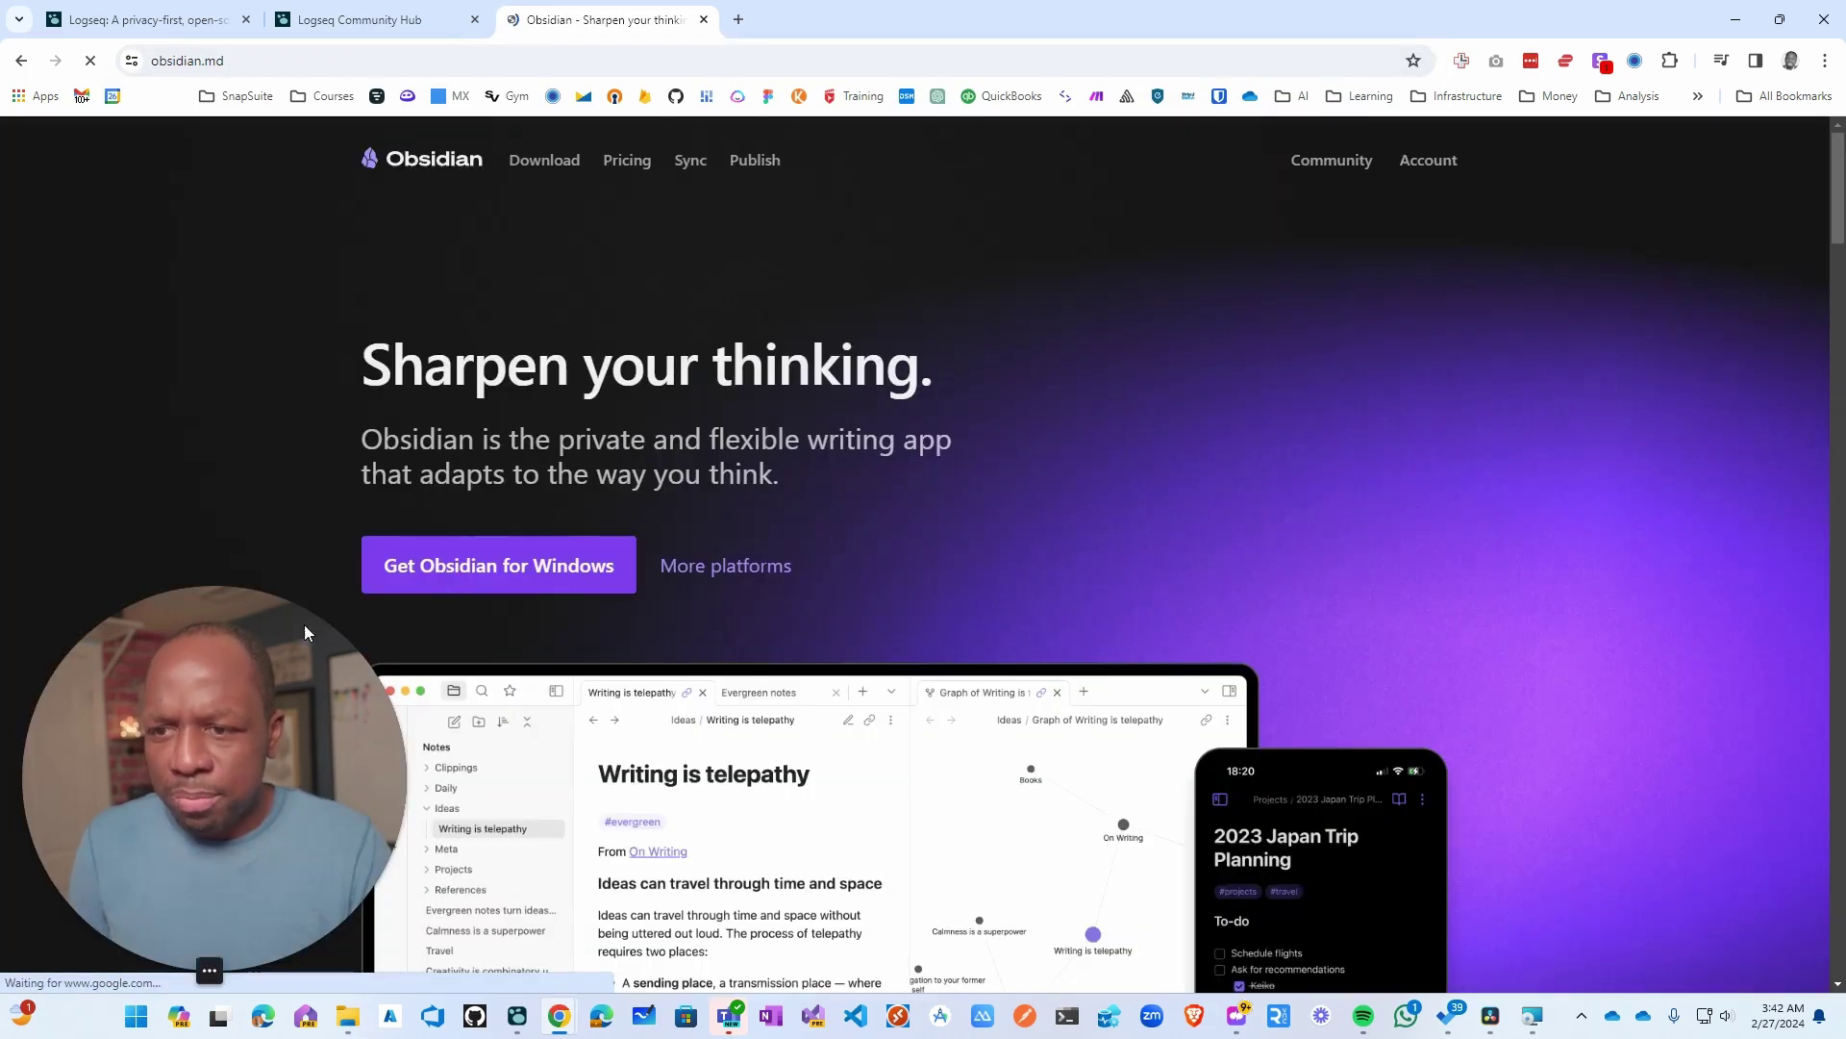
scroll(846, 490, down, 4)
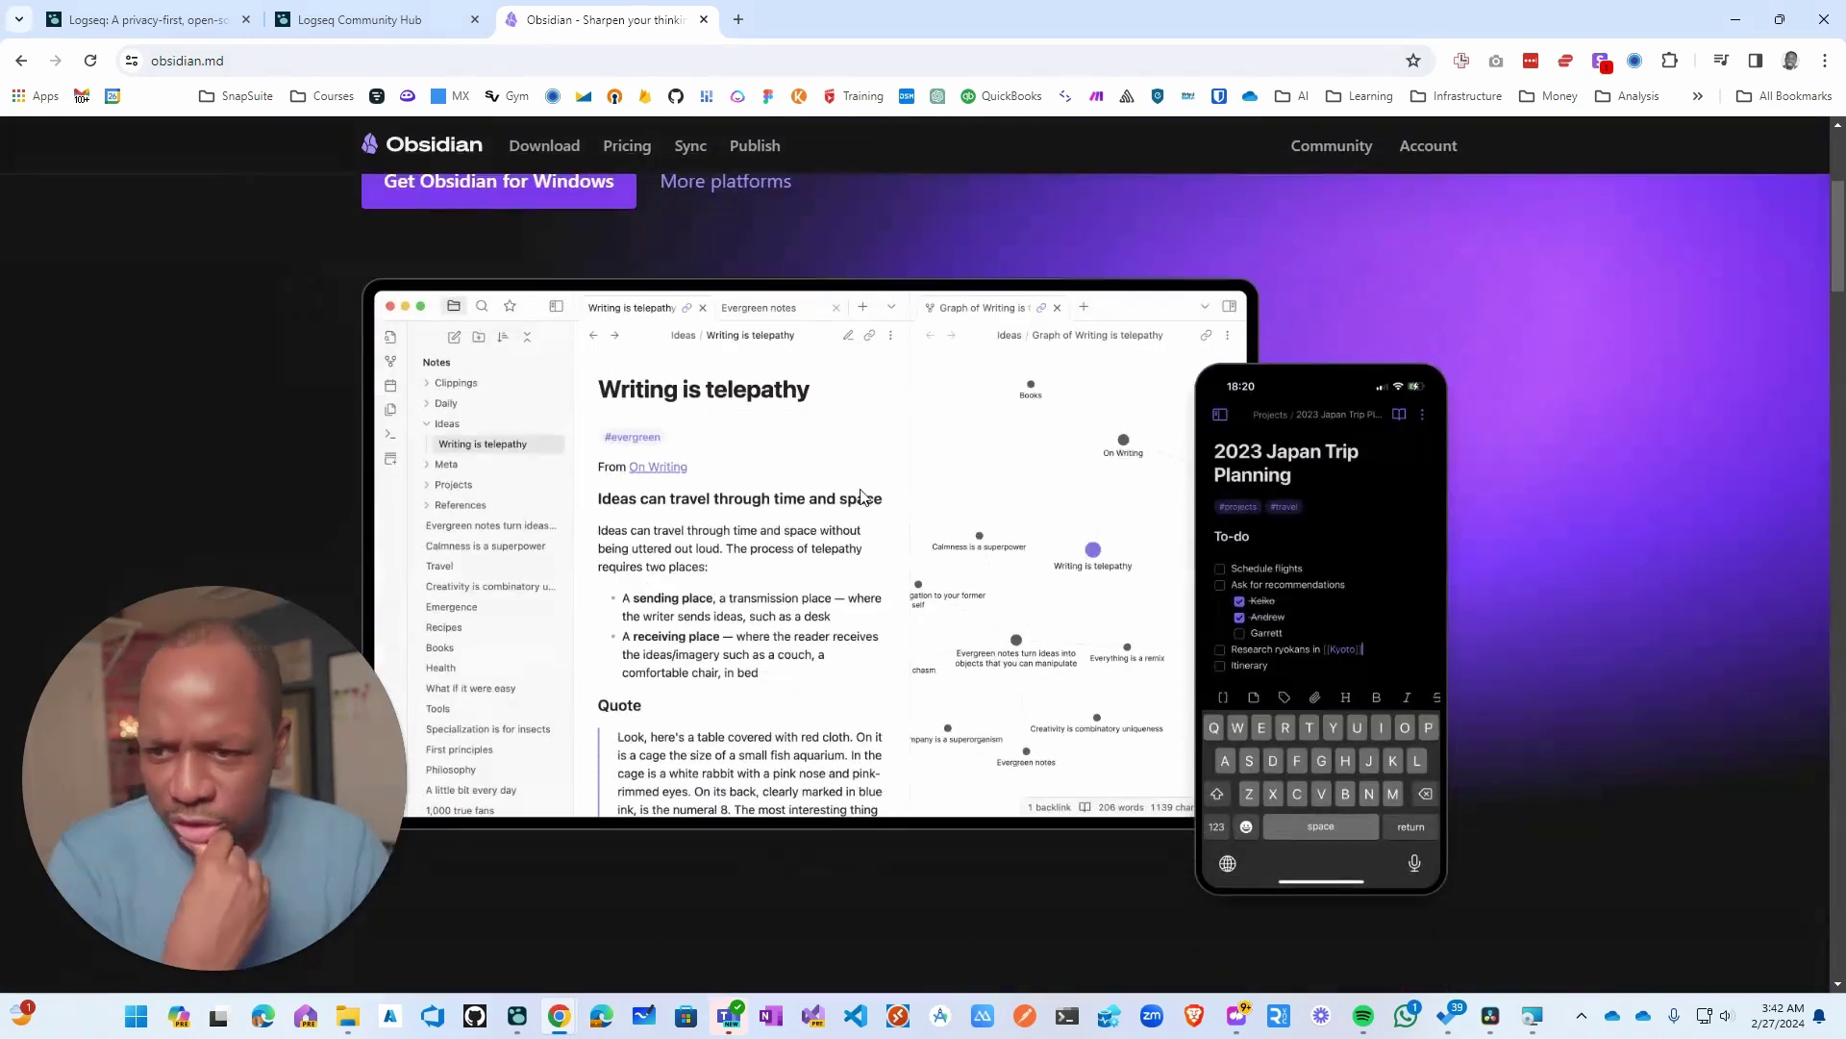
scroll(856, 462, down, 4)
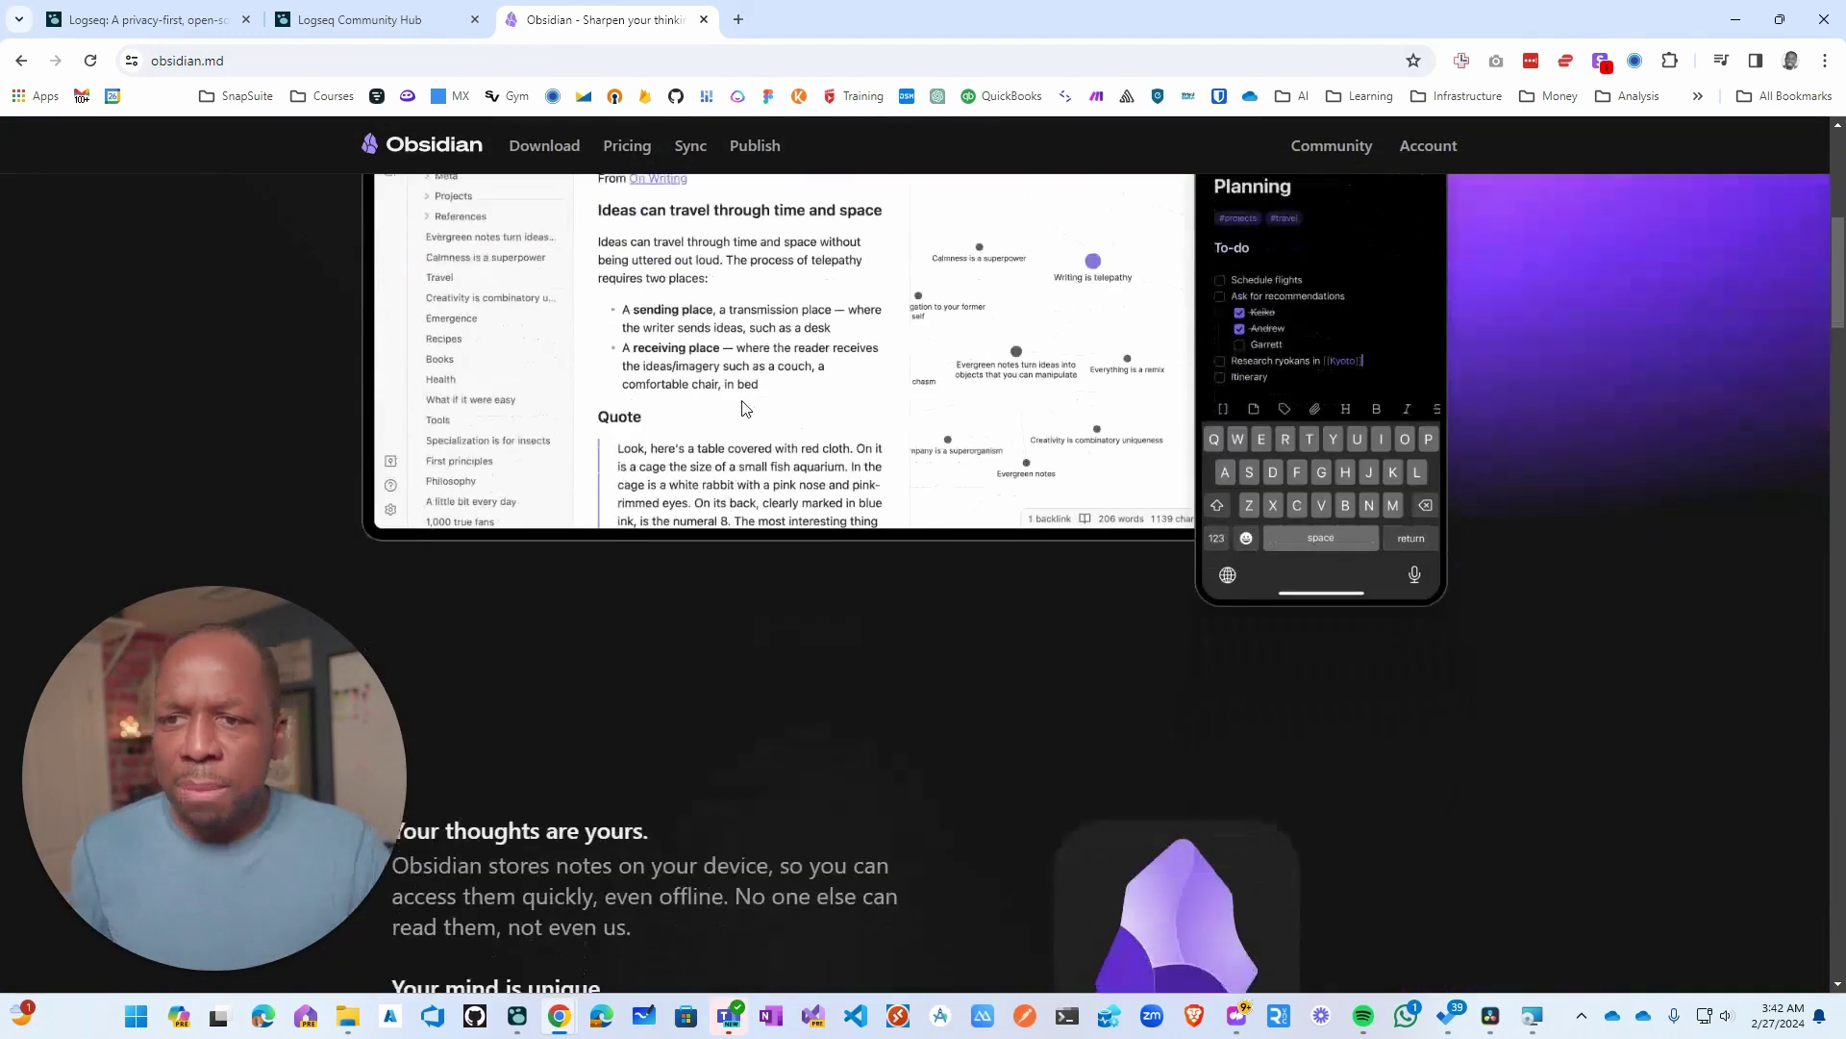
scroll(745, 412, up, 4)
scroll(742, 402, up, 3)
scroll(741, 402, down, 5)
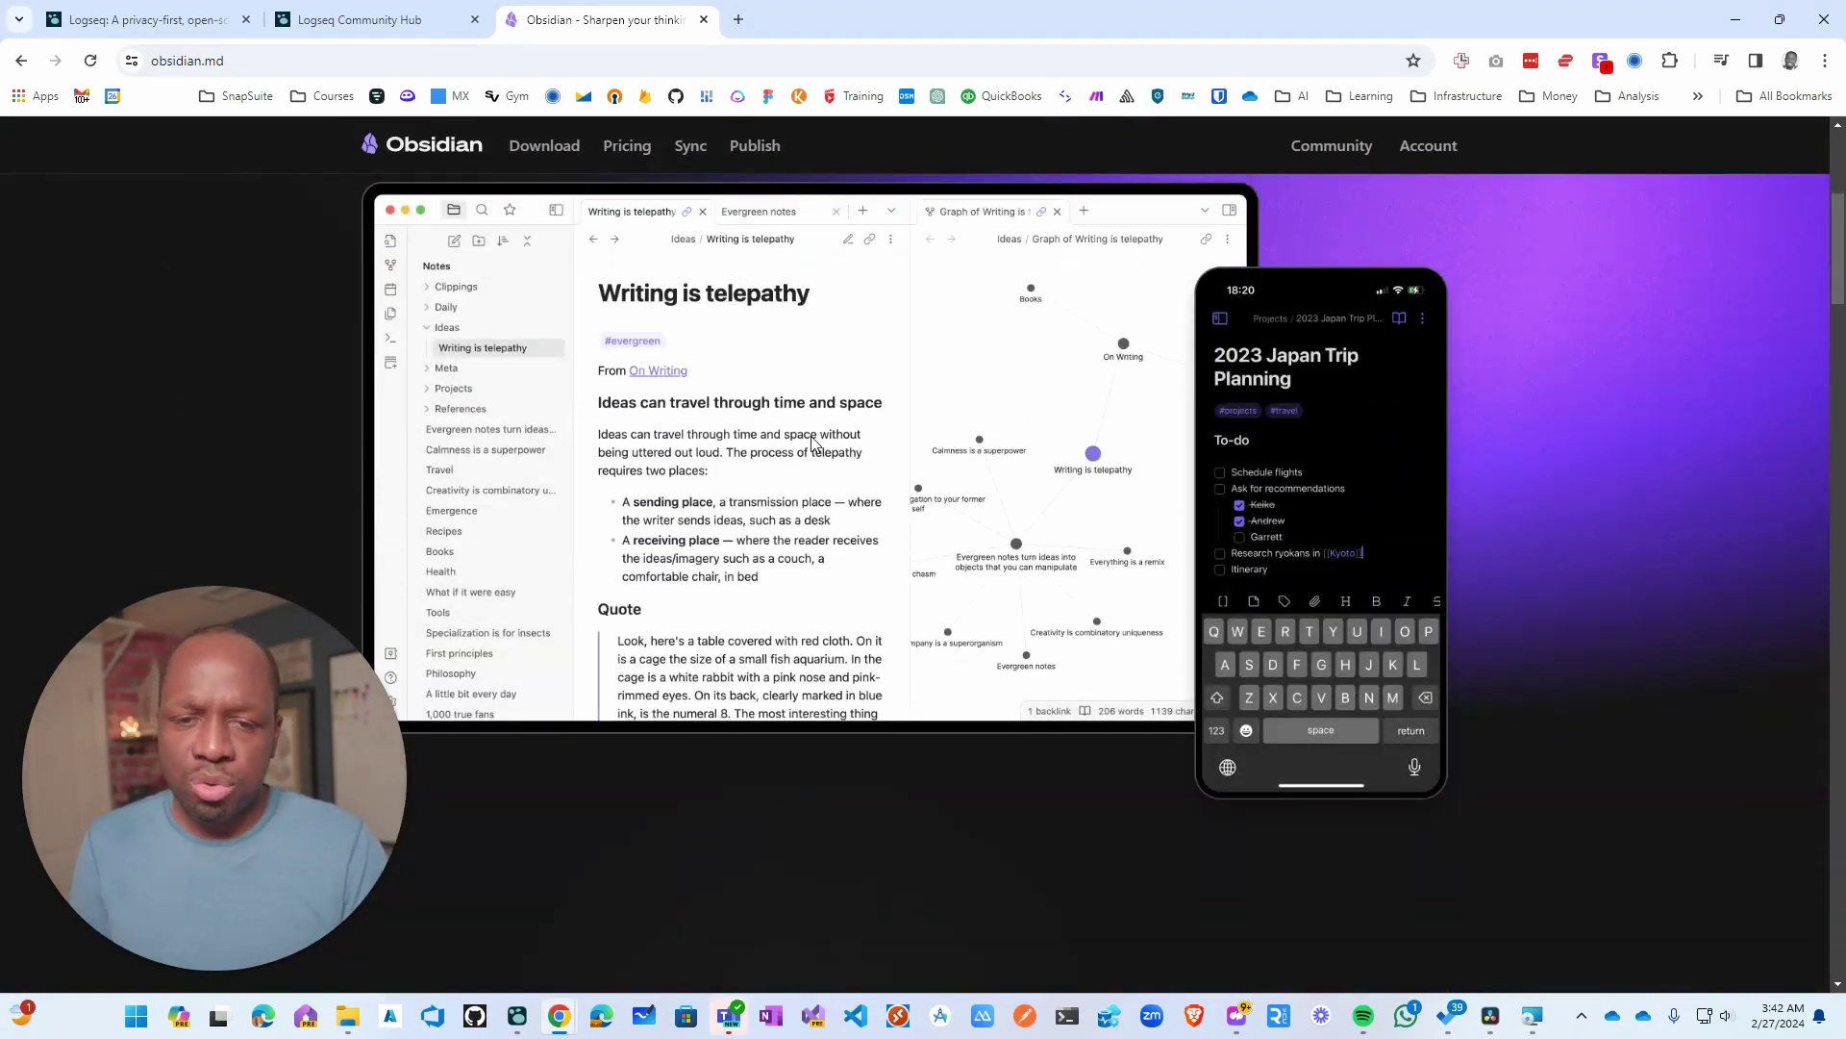
scroll(835, 459, down, 10)
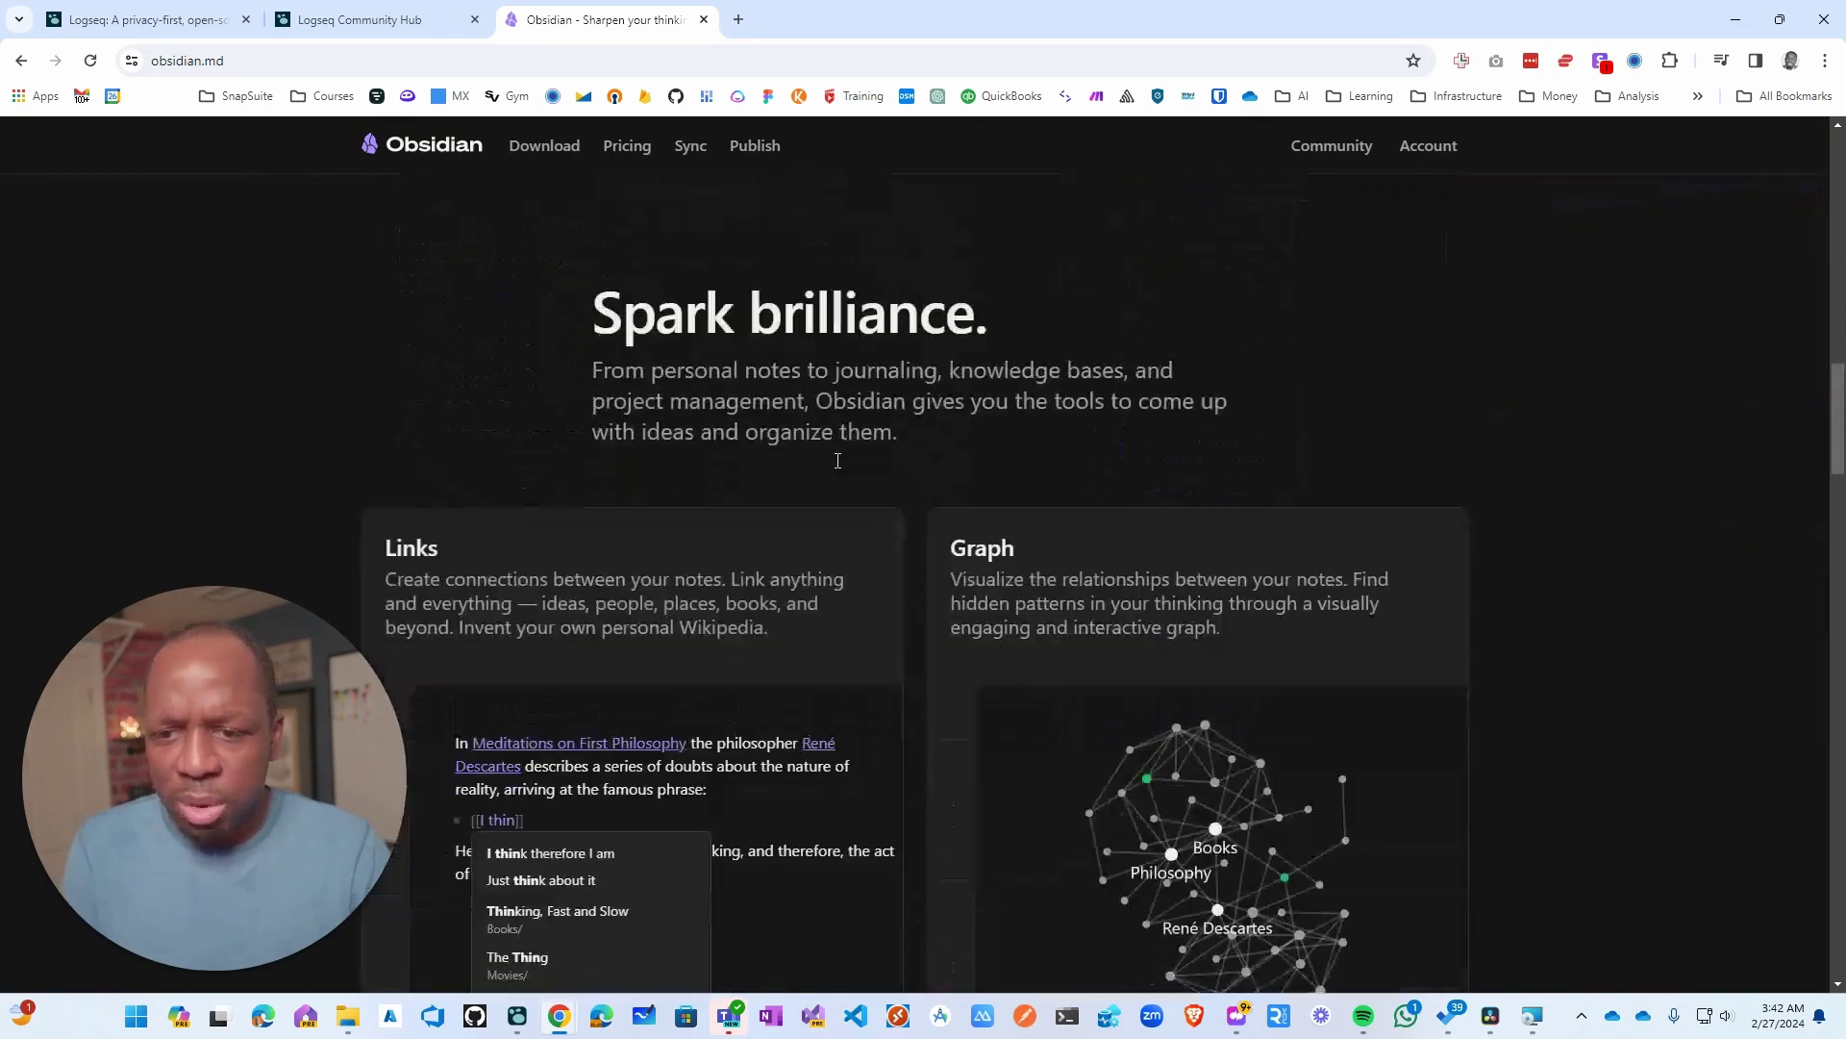
scroll(835, 458, up, 6)
scroll(837, 468, up, 8)
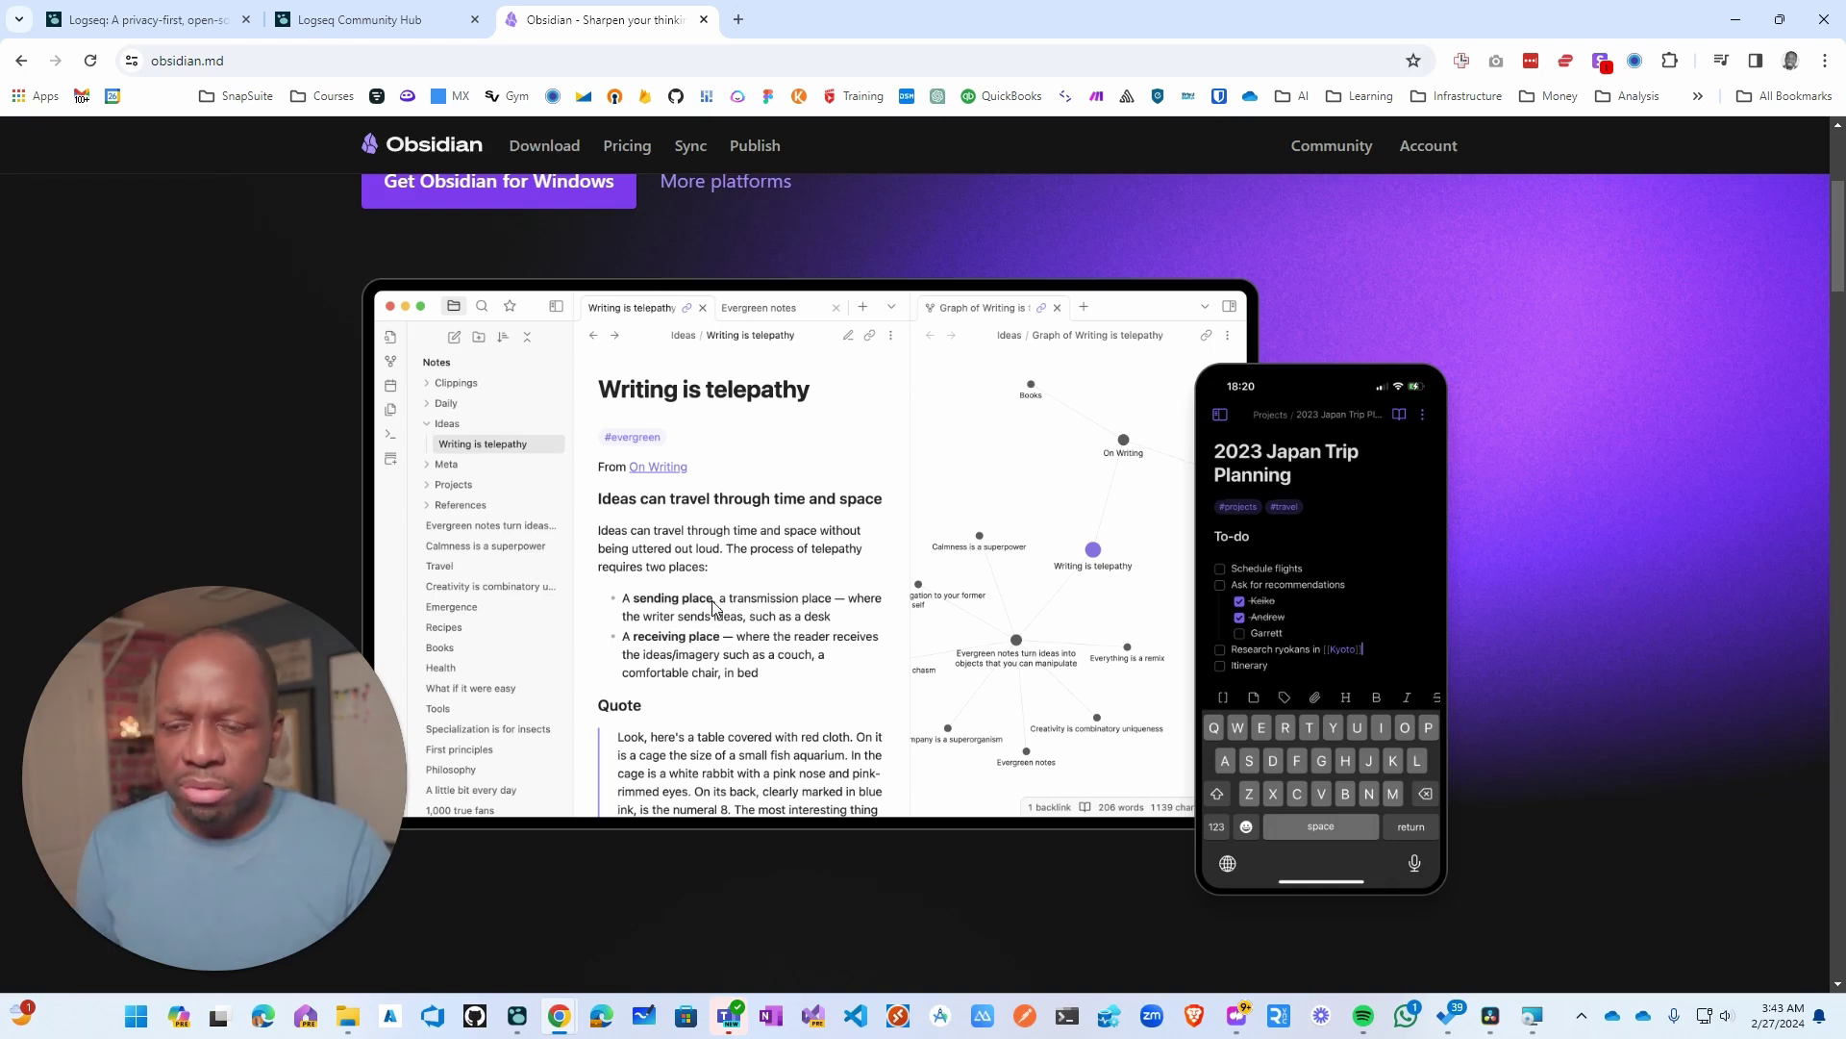
- Bring up OneNote from the taskbar to compare it with Obsidian
click(778, 1027)
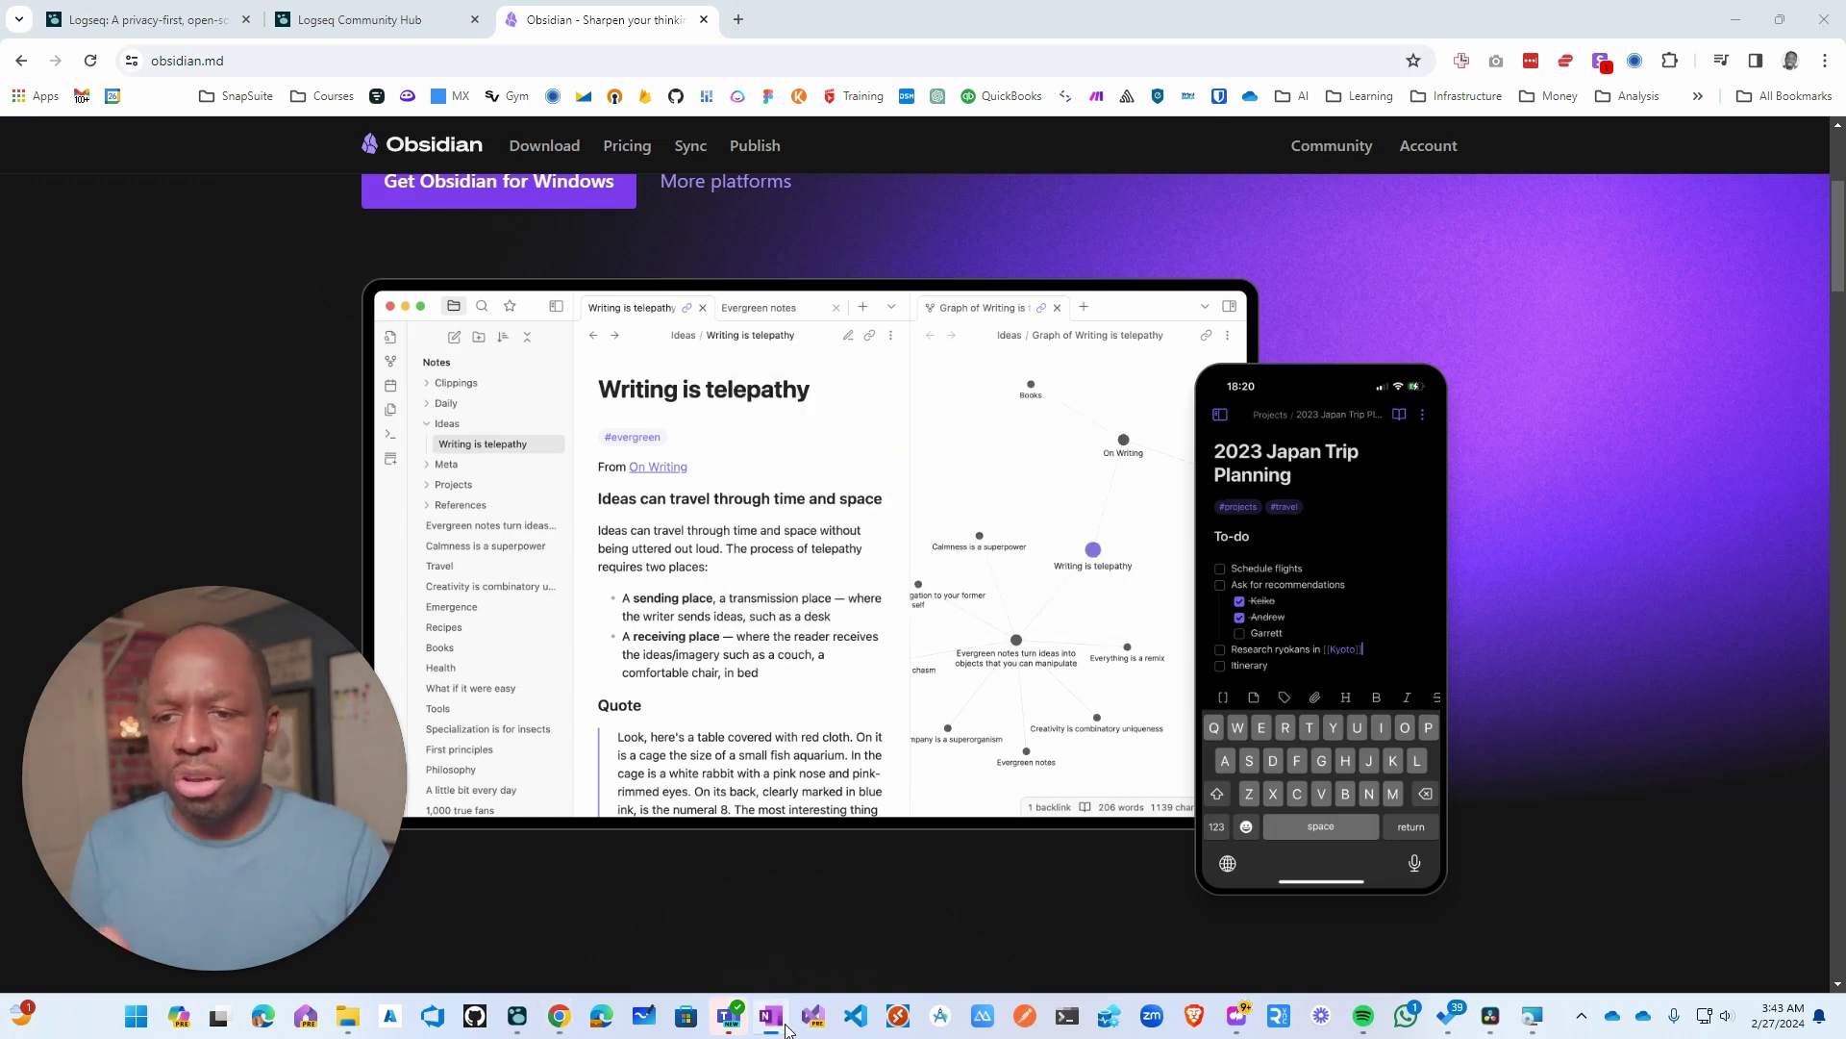
mouse_move(775, 1021)
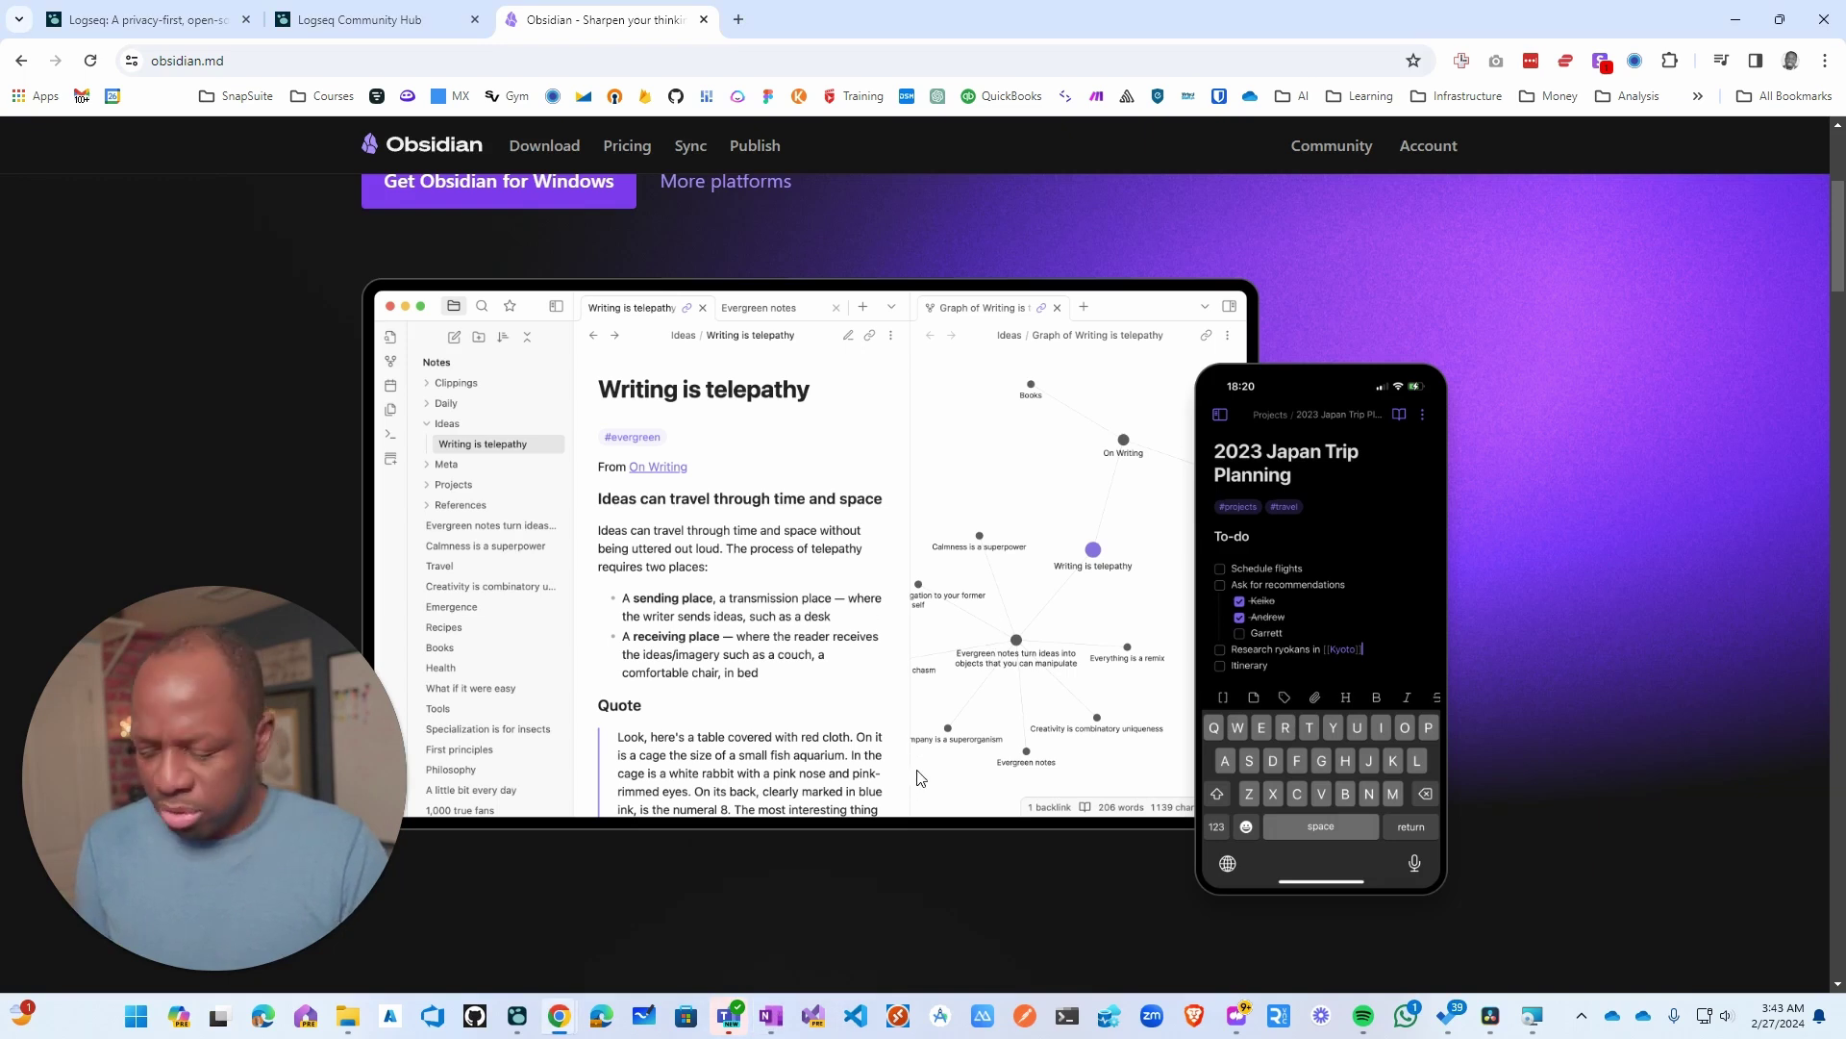
key(alt+space)
key(Escape)
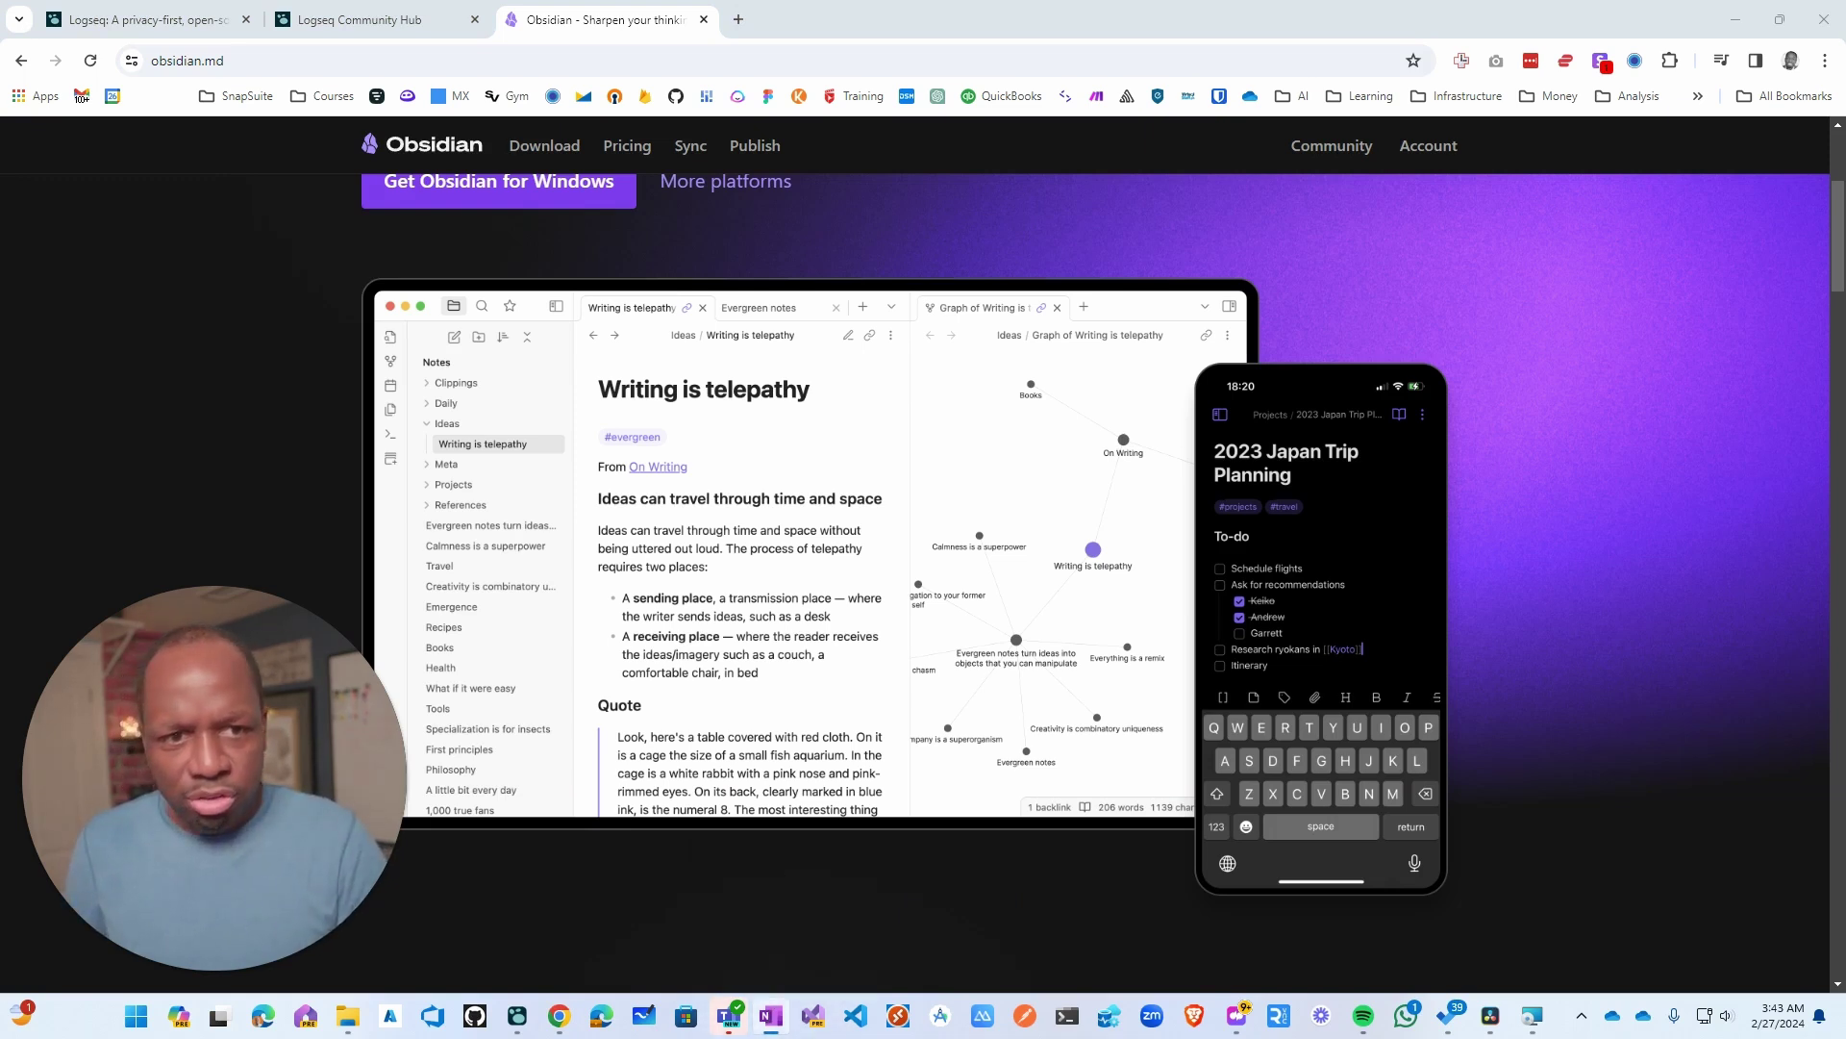
- Shift the OneNote window left using the system menu's Move option, then maximize it
mouse_move(1824, 179)
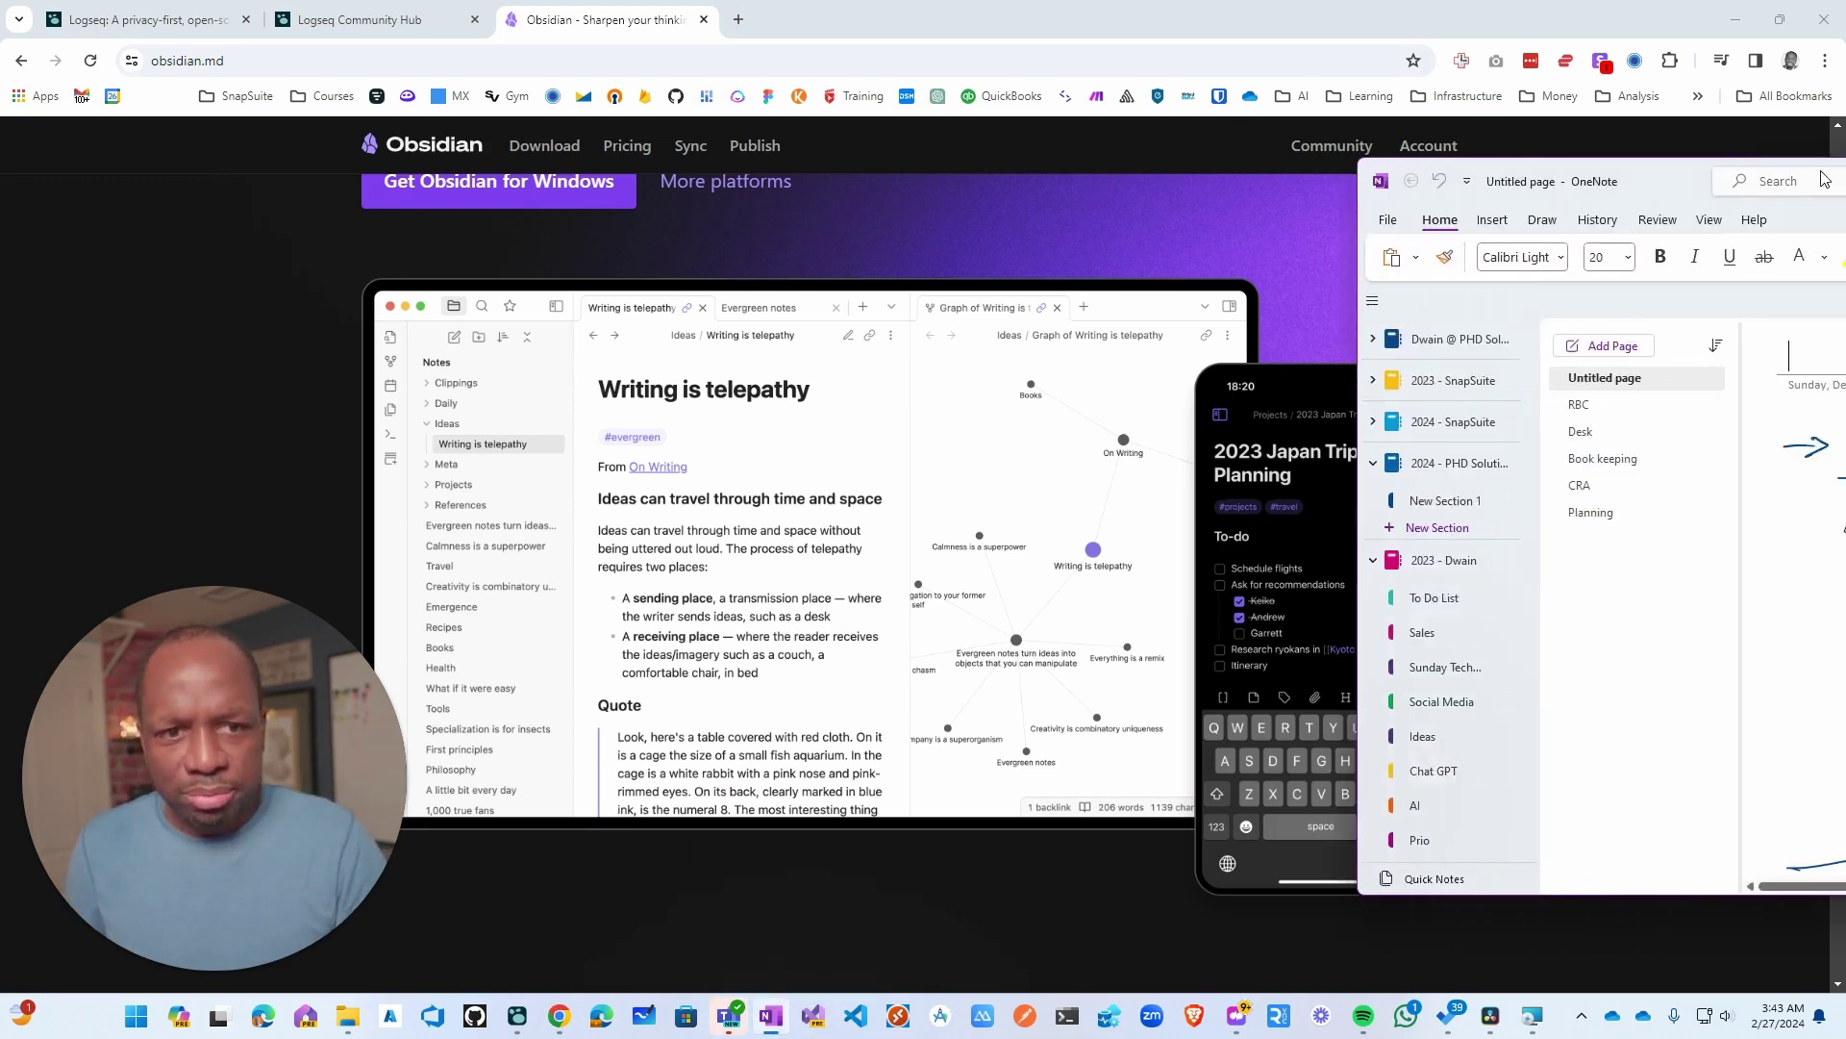
drag(1825, 179, 942, 179)
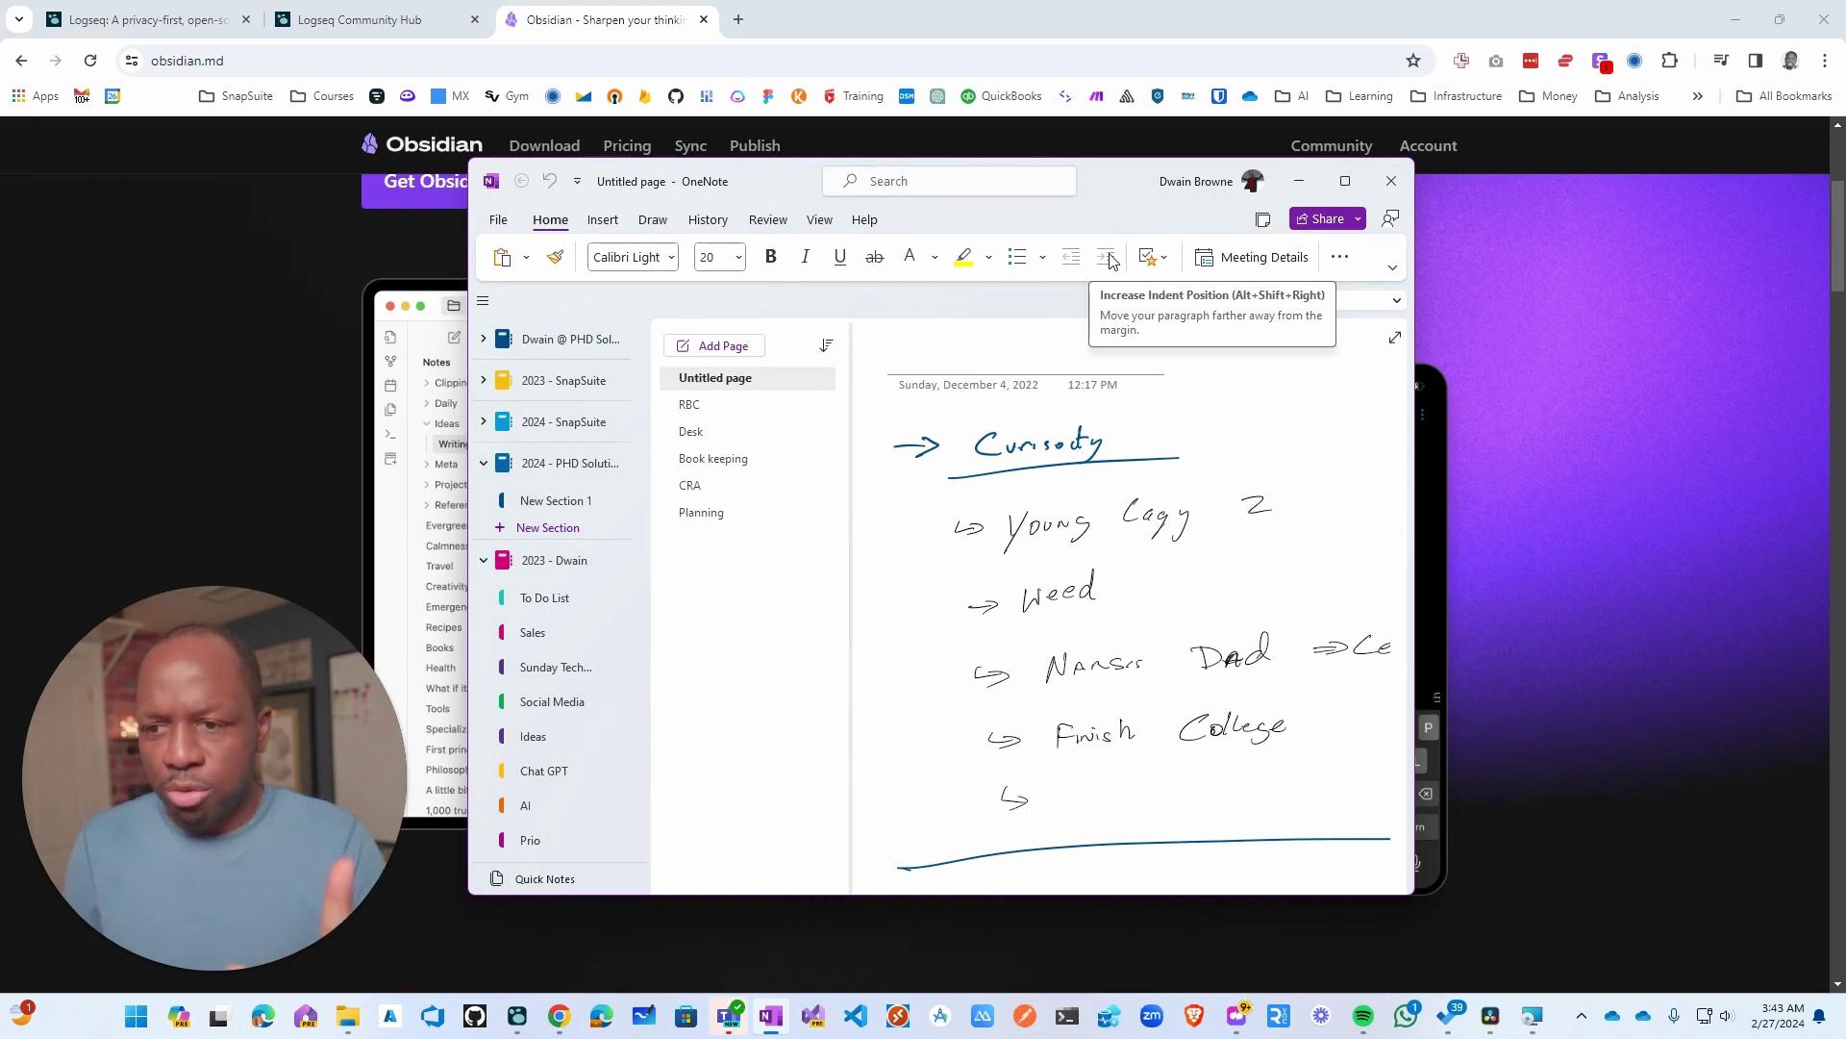
key(alt+space)
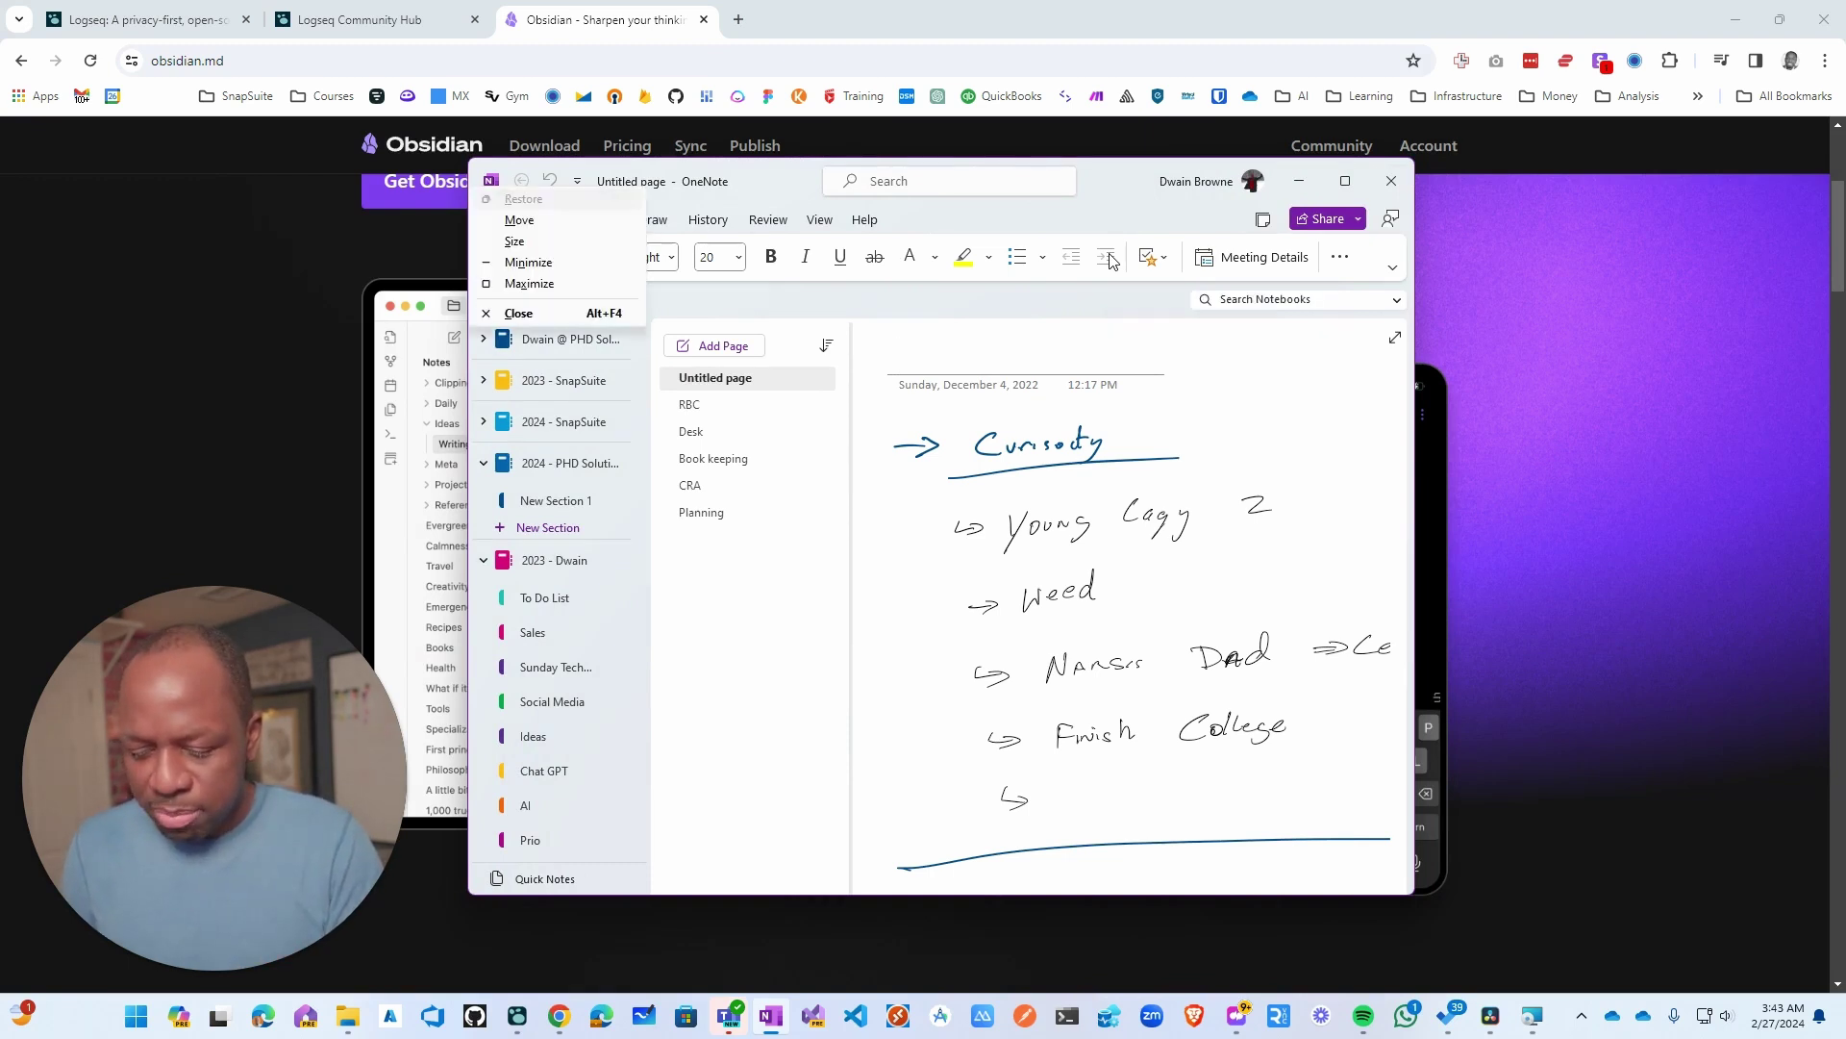
key(m)
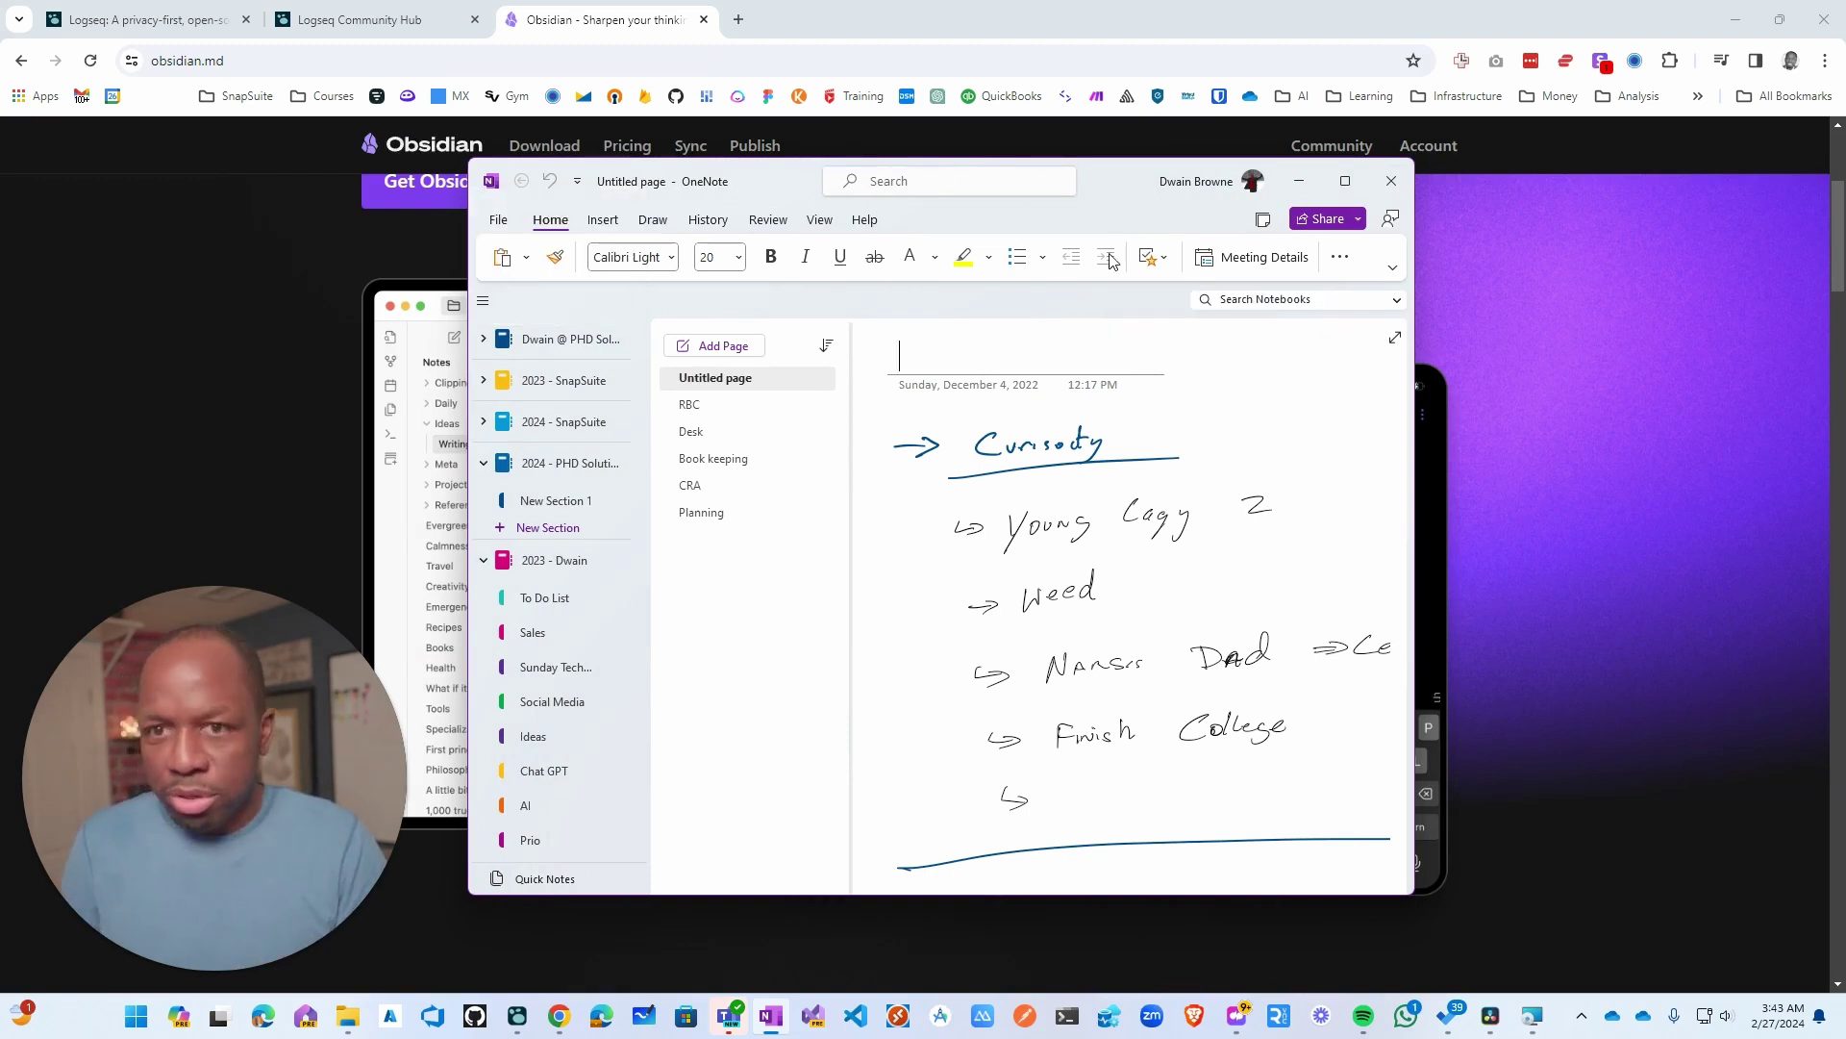
key(alt+space)
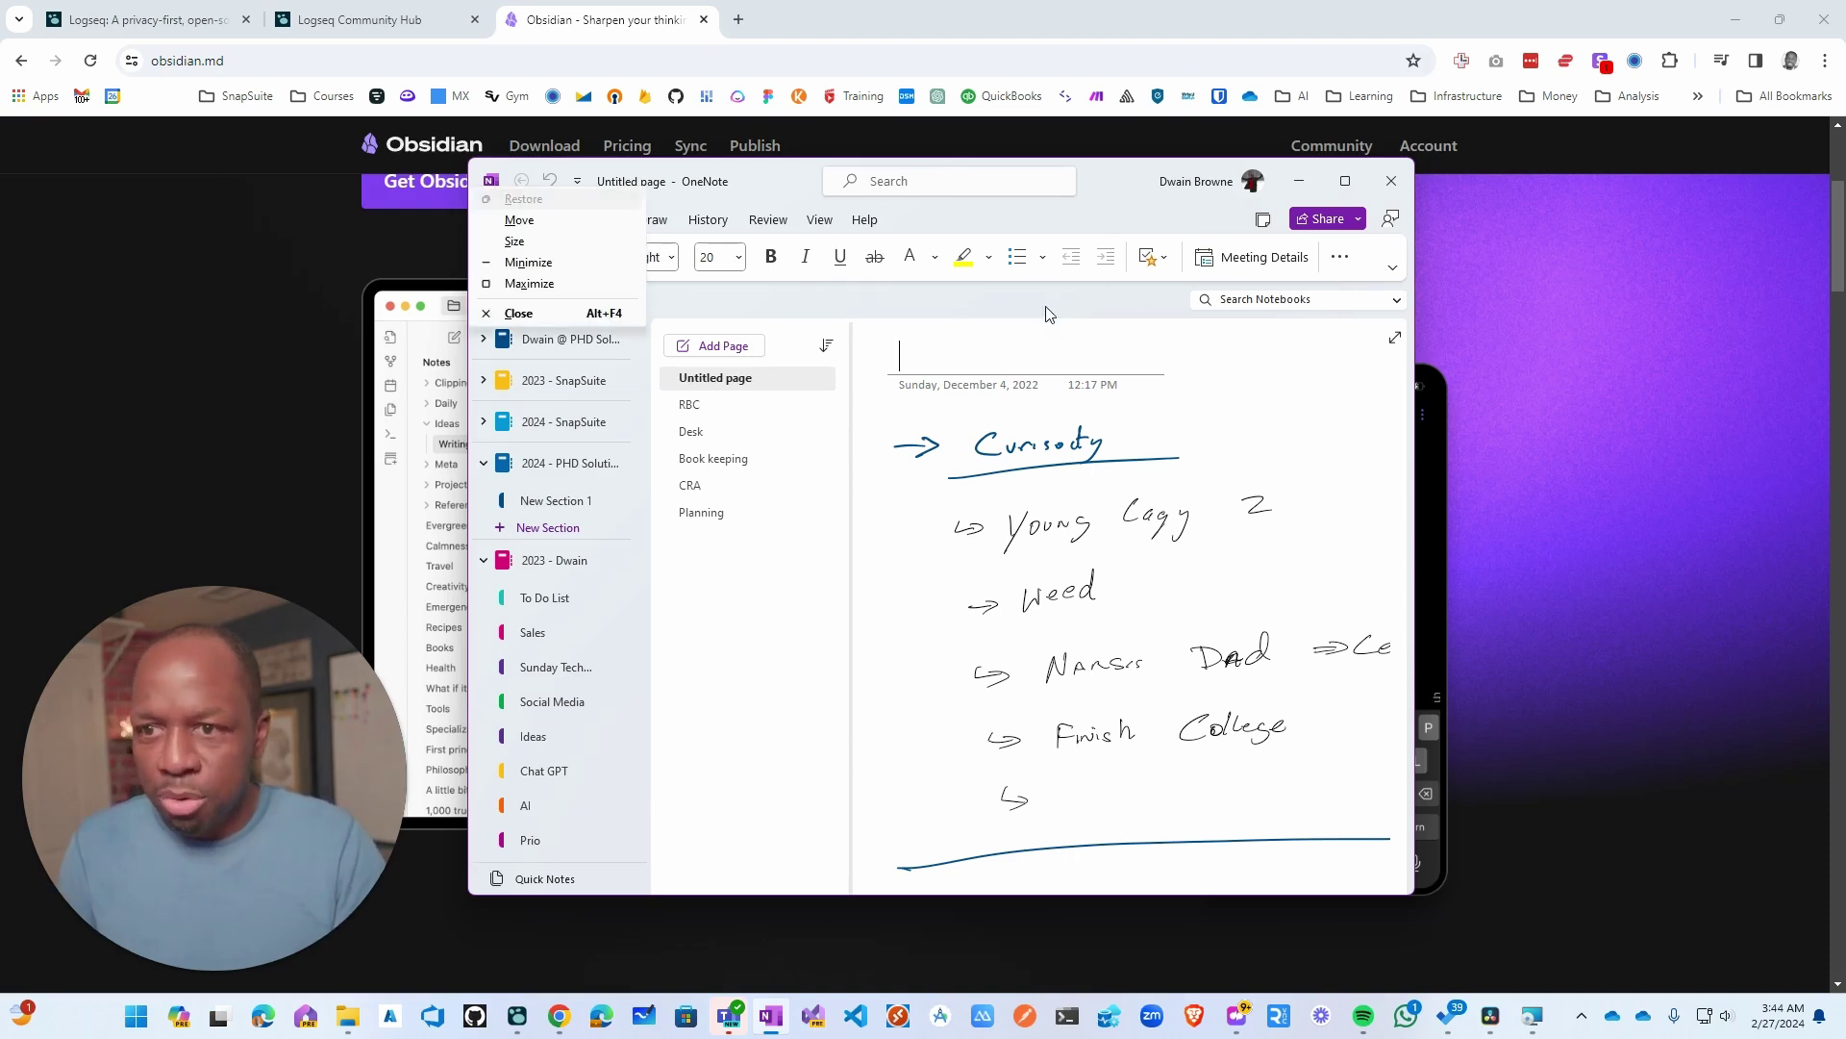
click(517, 220)
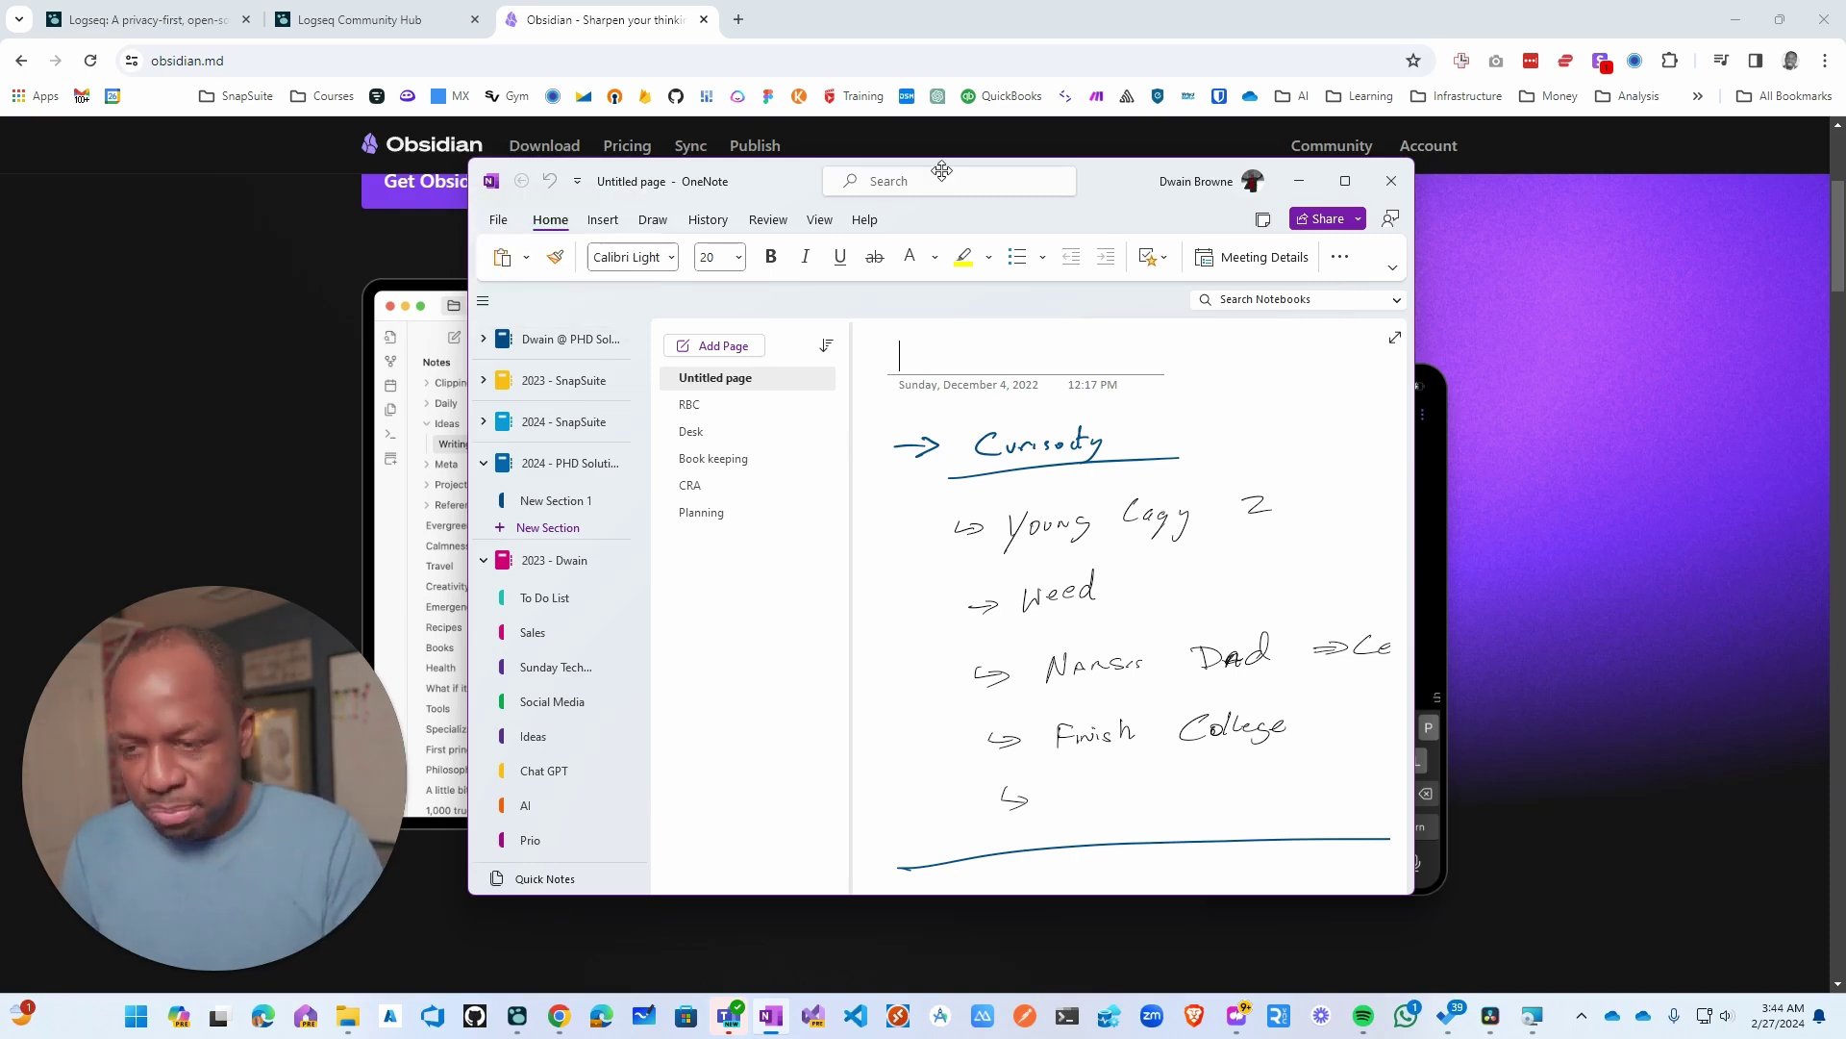
mouse_move(942, 171)
mouse_down()
mouse_move(605, 179)
mouse_move(931, 179)
mouse_up()
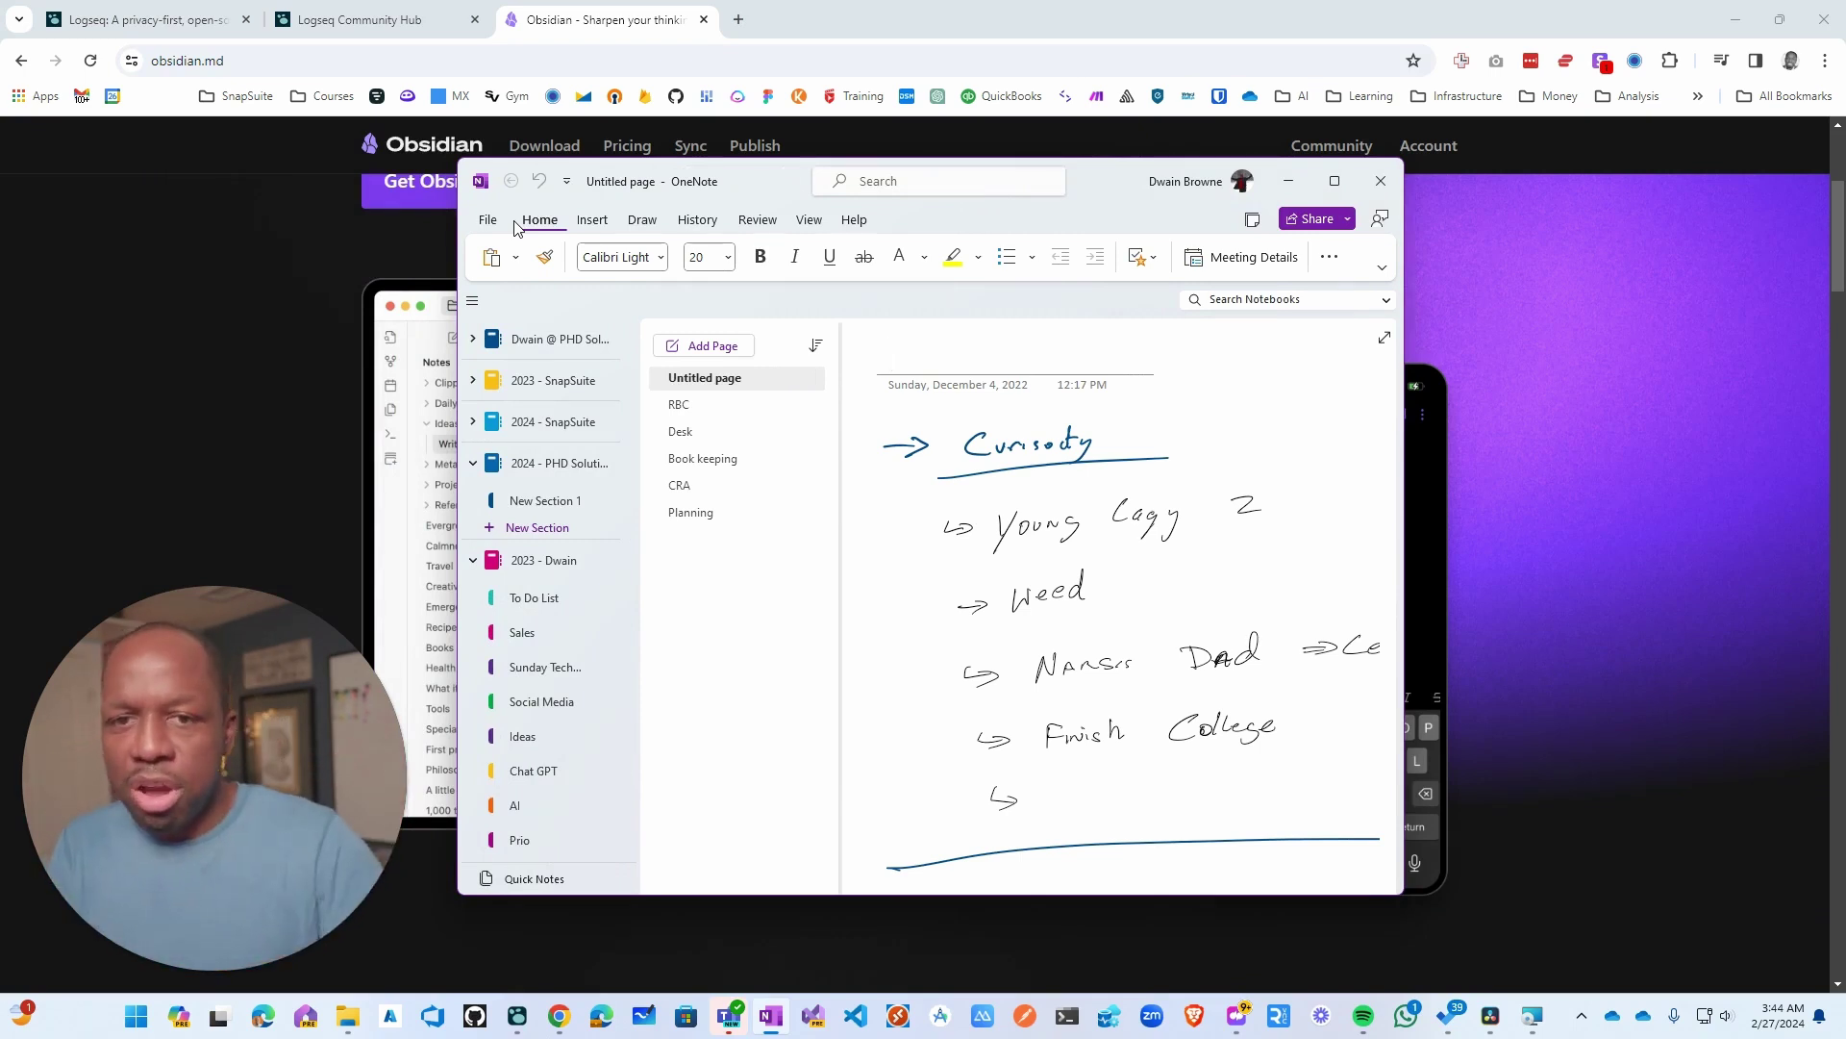
double_click(1100, 171)
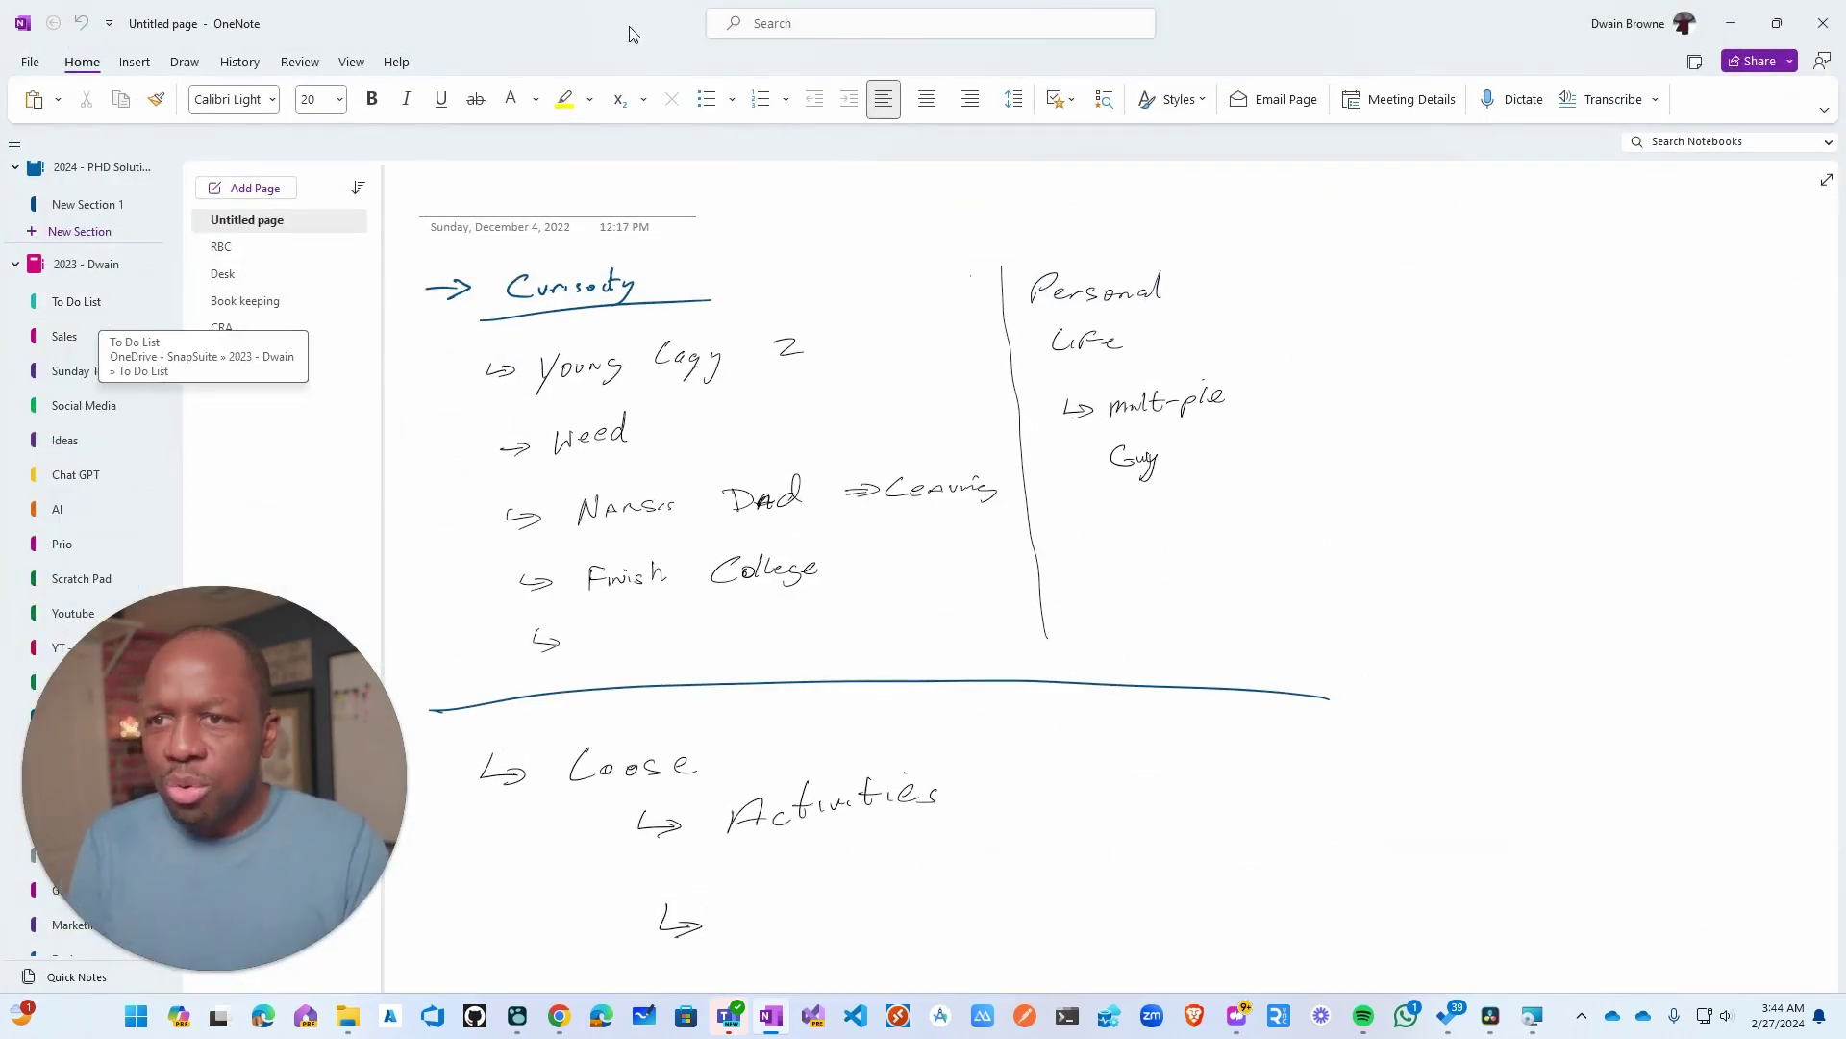
- Restore OneNote and browse 2023 - Dwain's Sunday Tech, Social Media, Ideas and Chat GPT sections
drag(632, 33, 1216, 205)
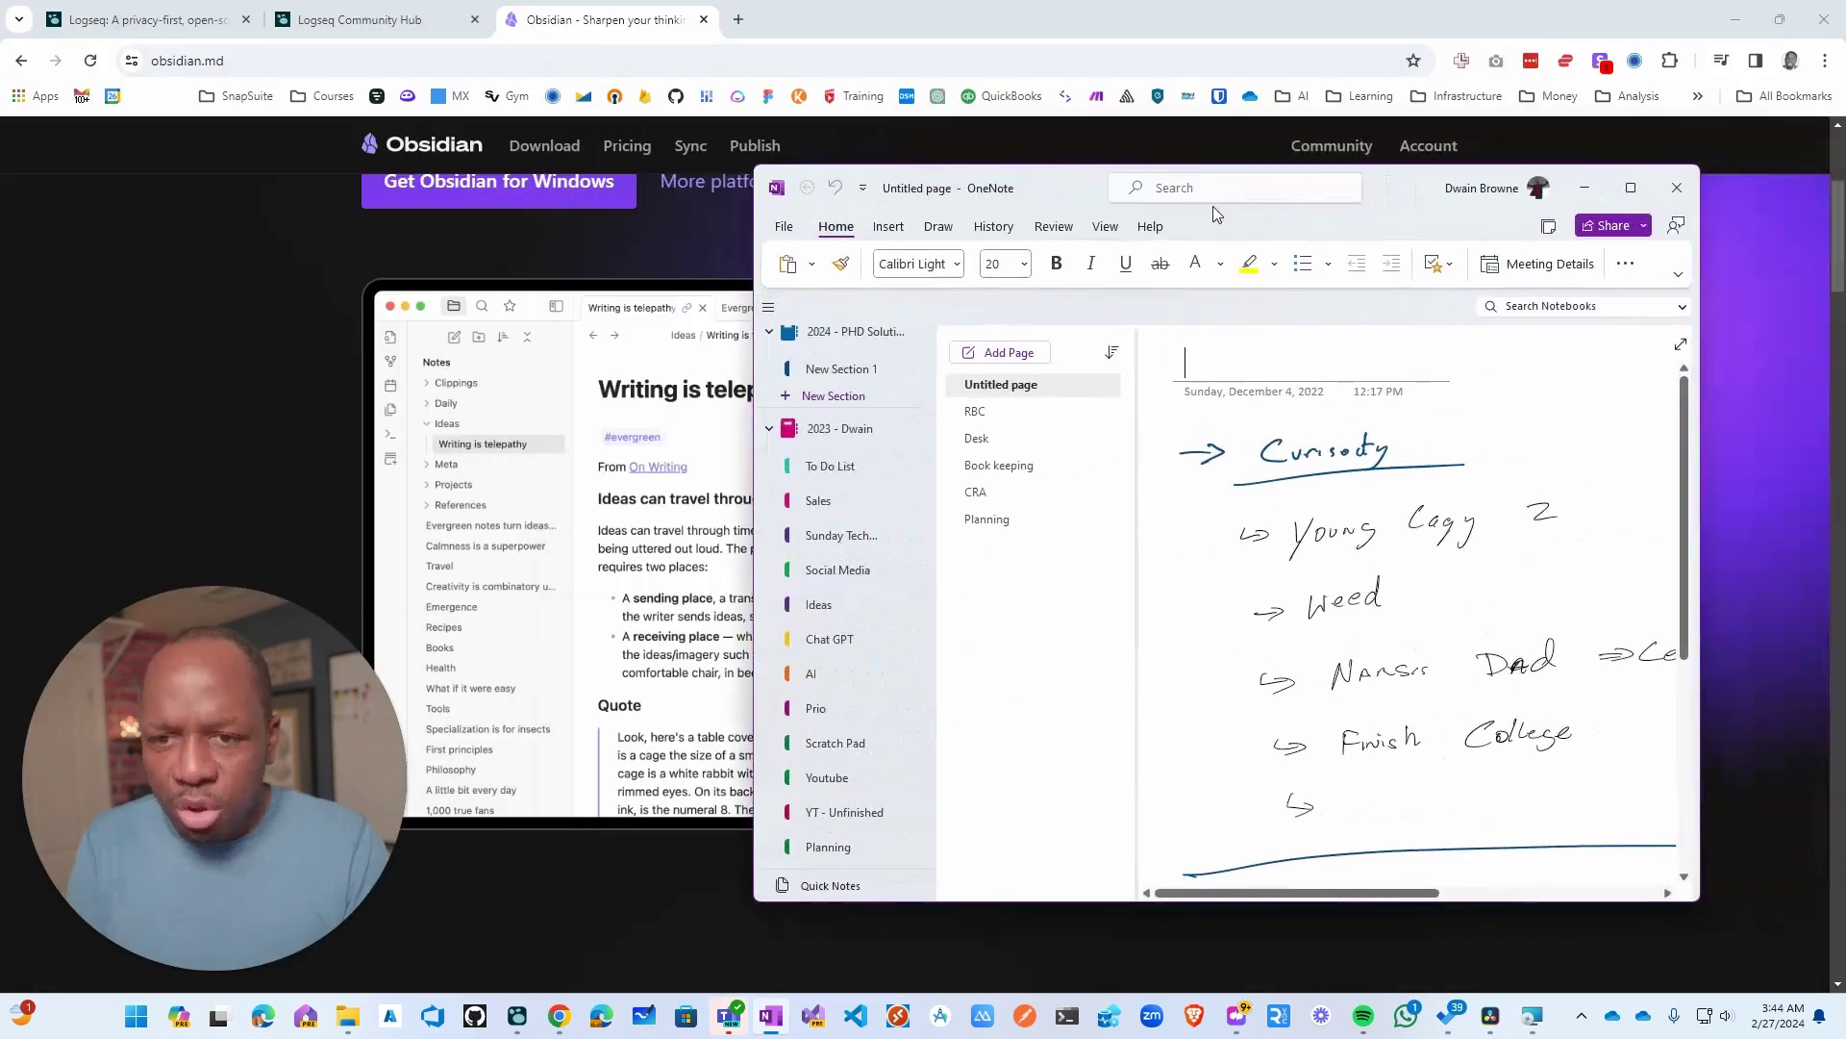
click(771, 431)
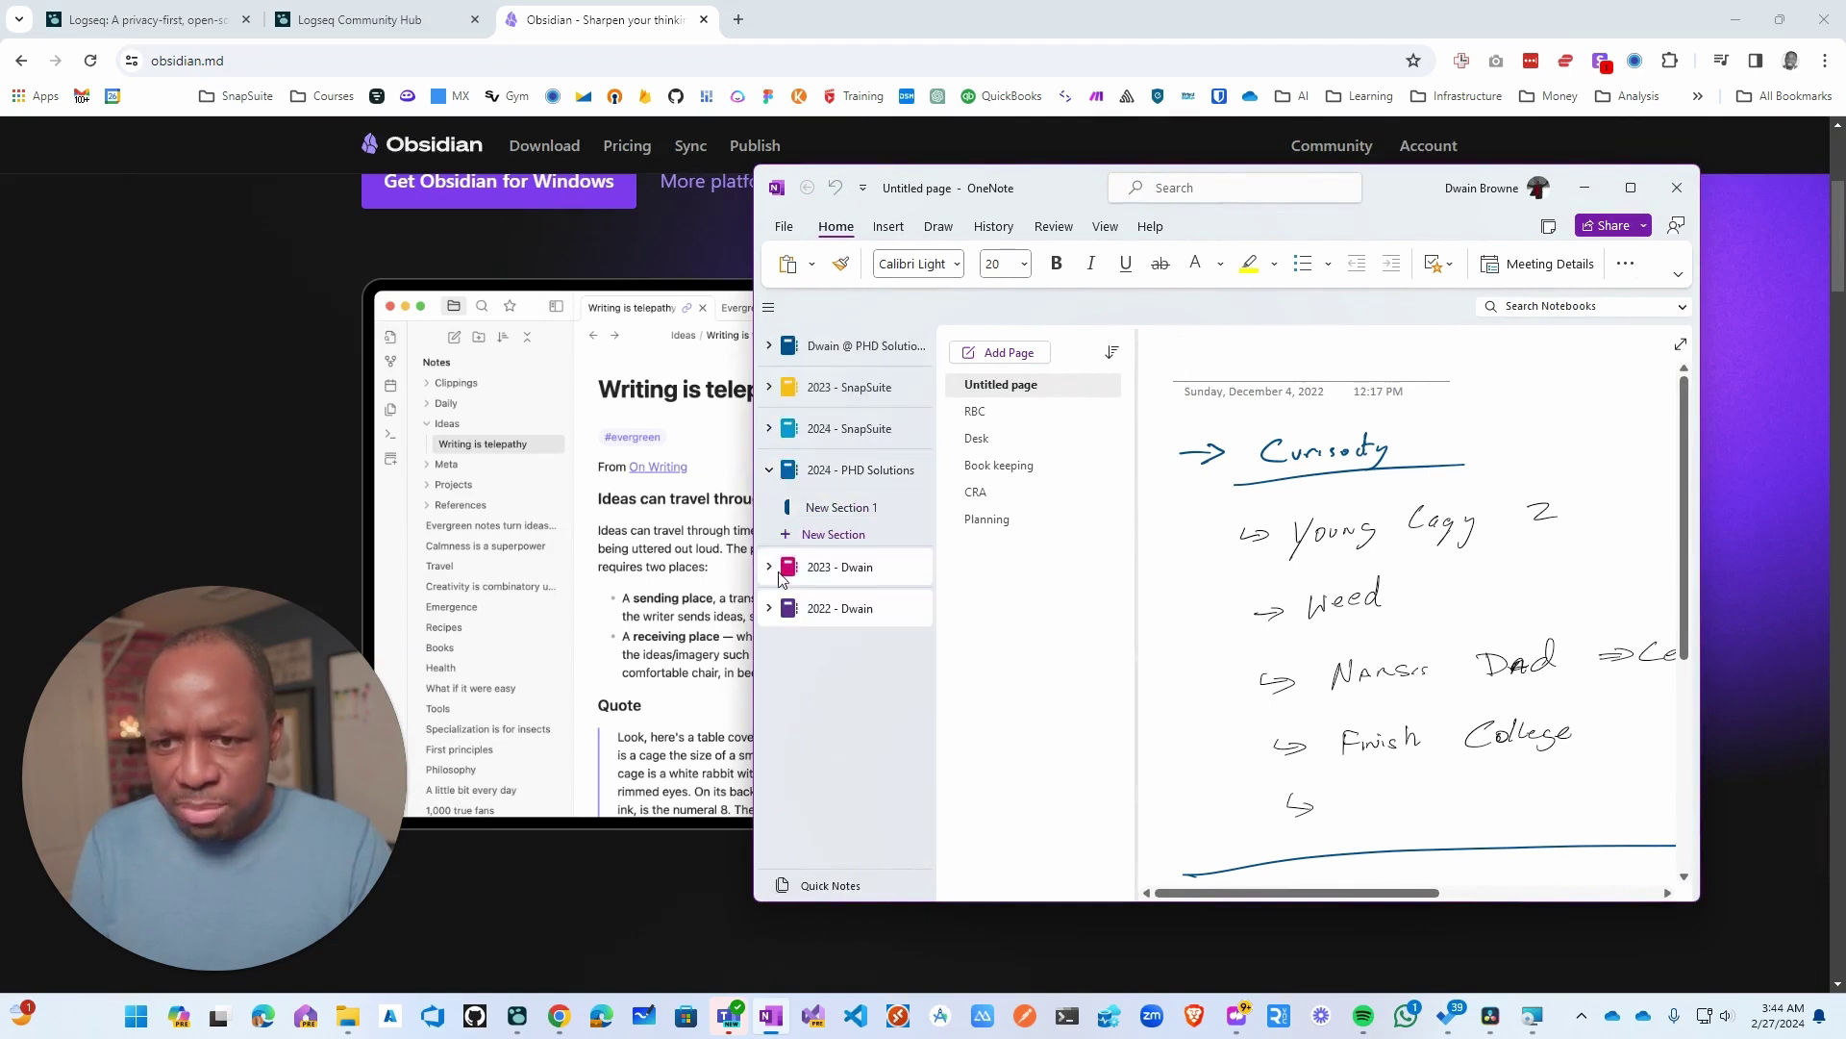
click(770, 469)
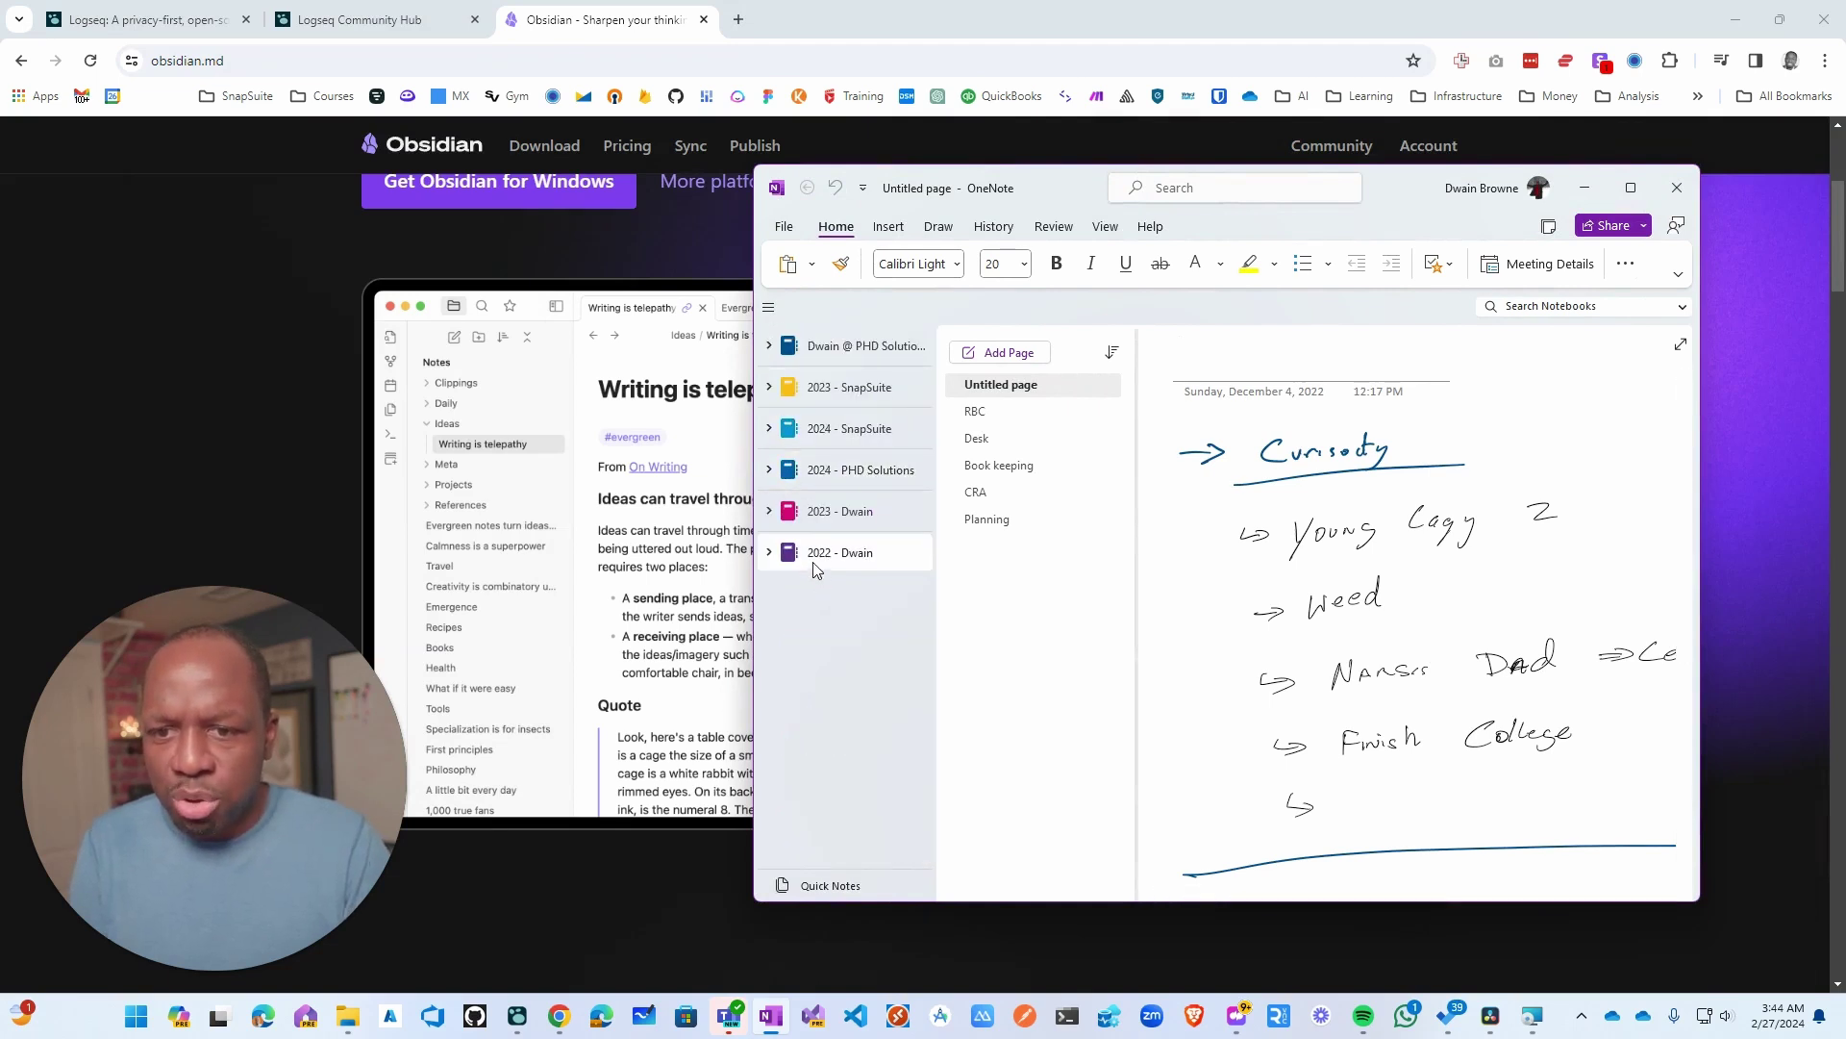
click(771, 510)
click(837, 619)
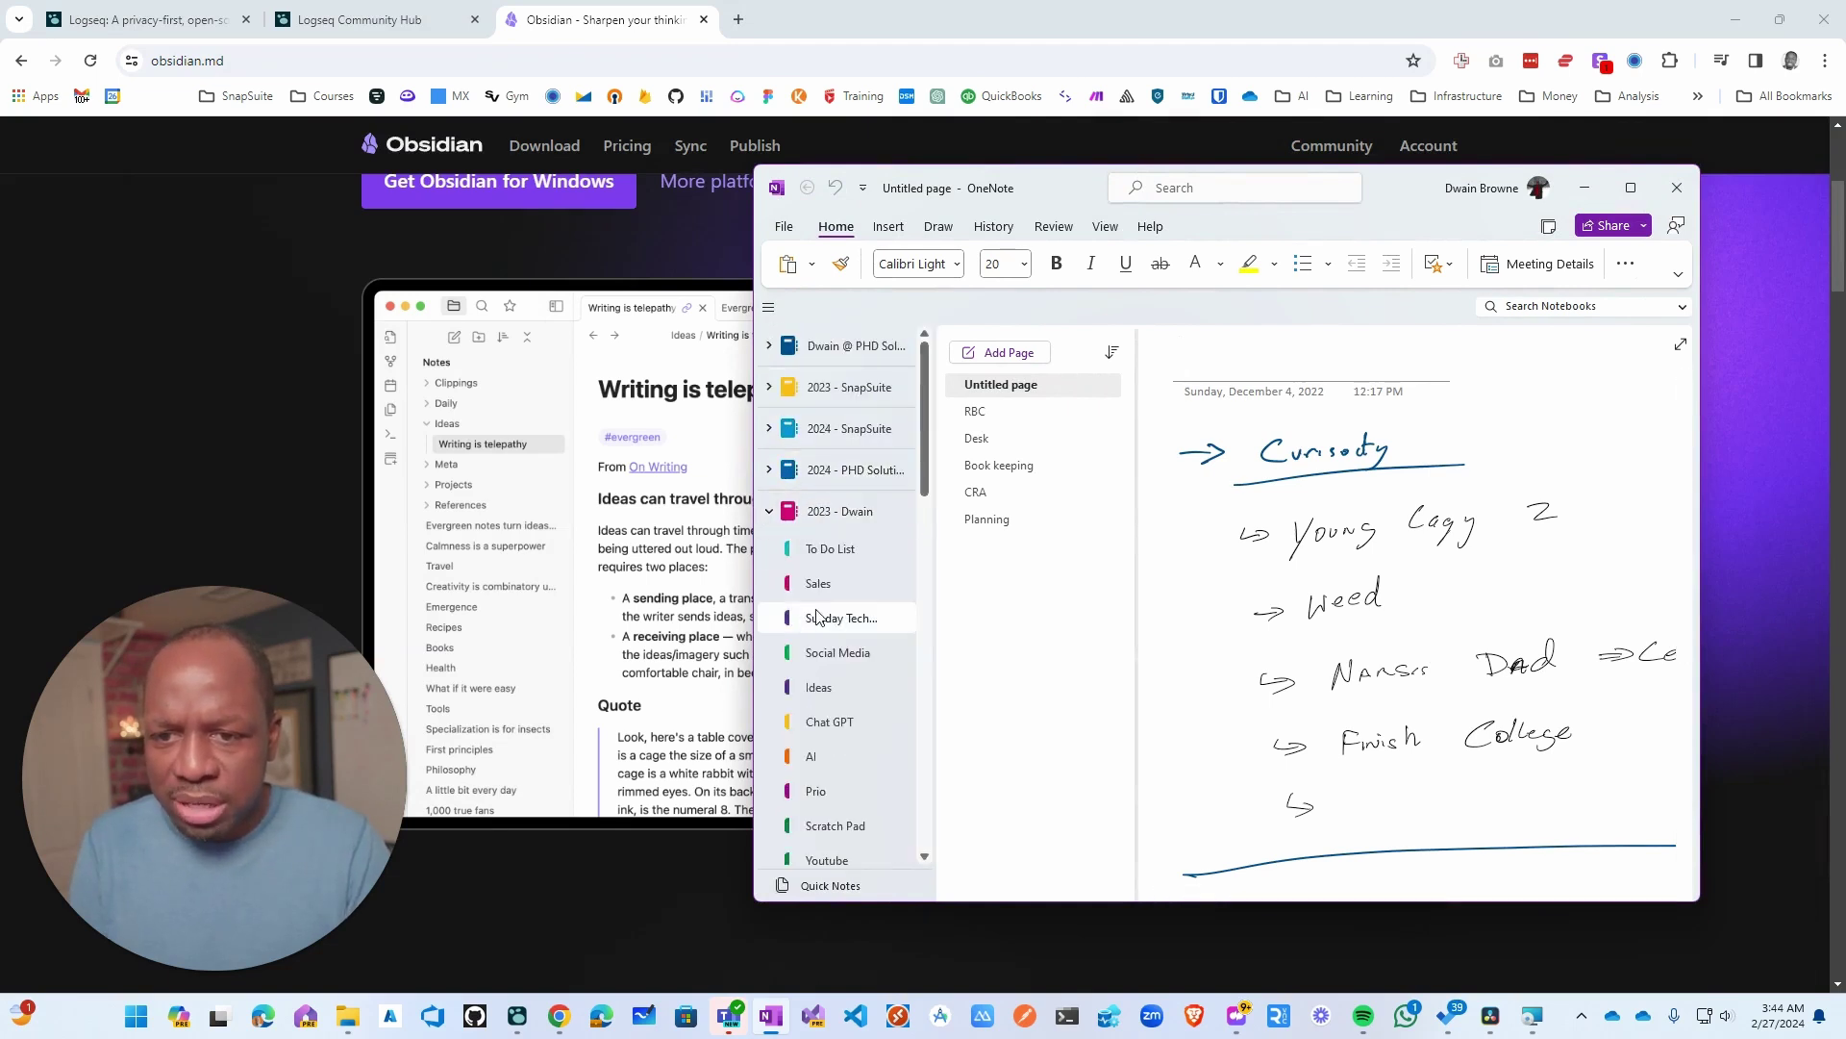
click(830, 656)
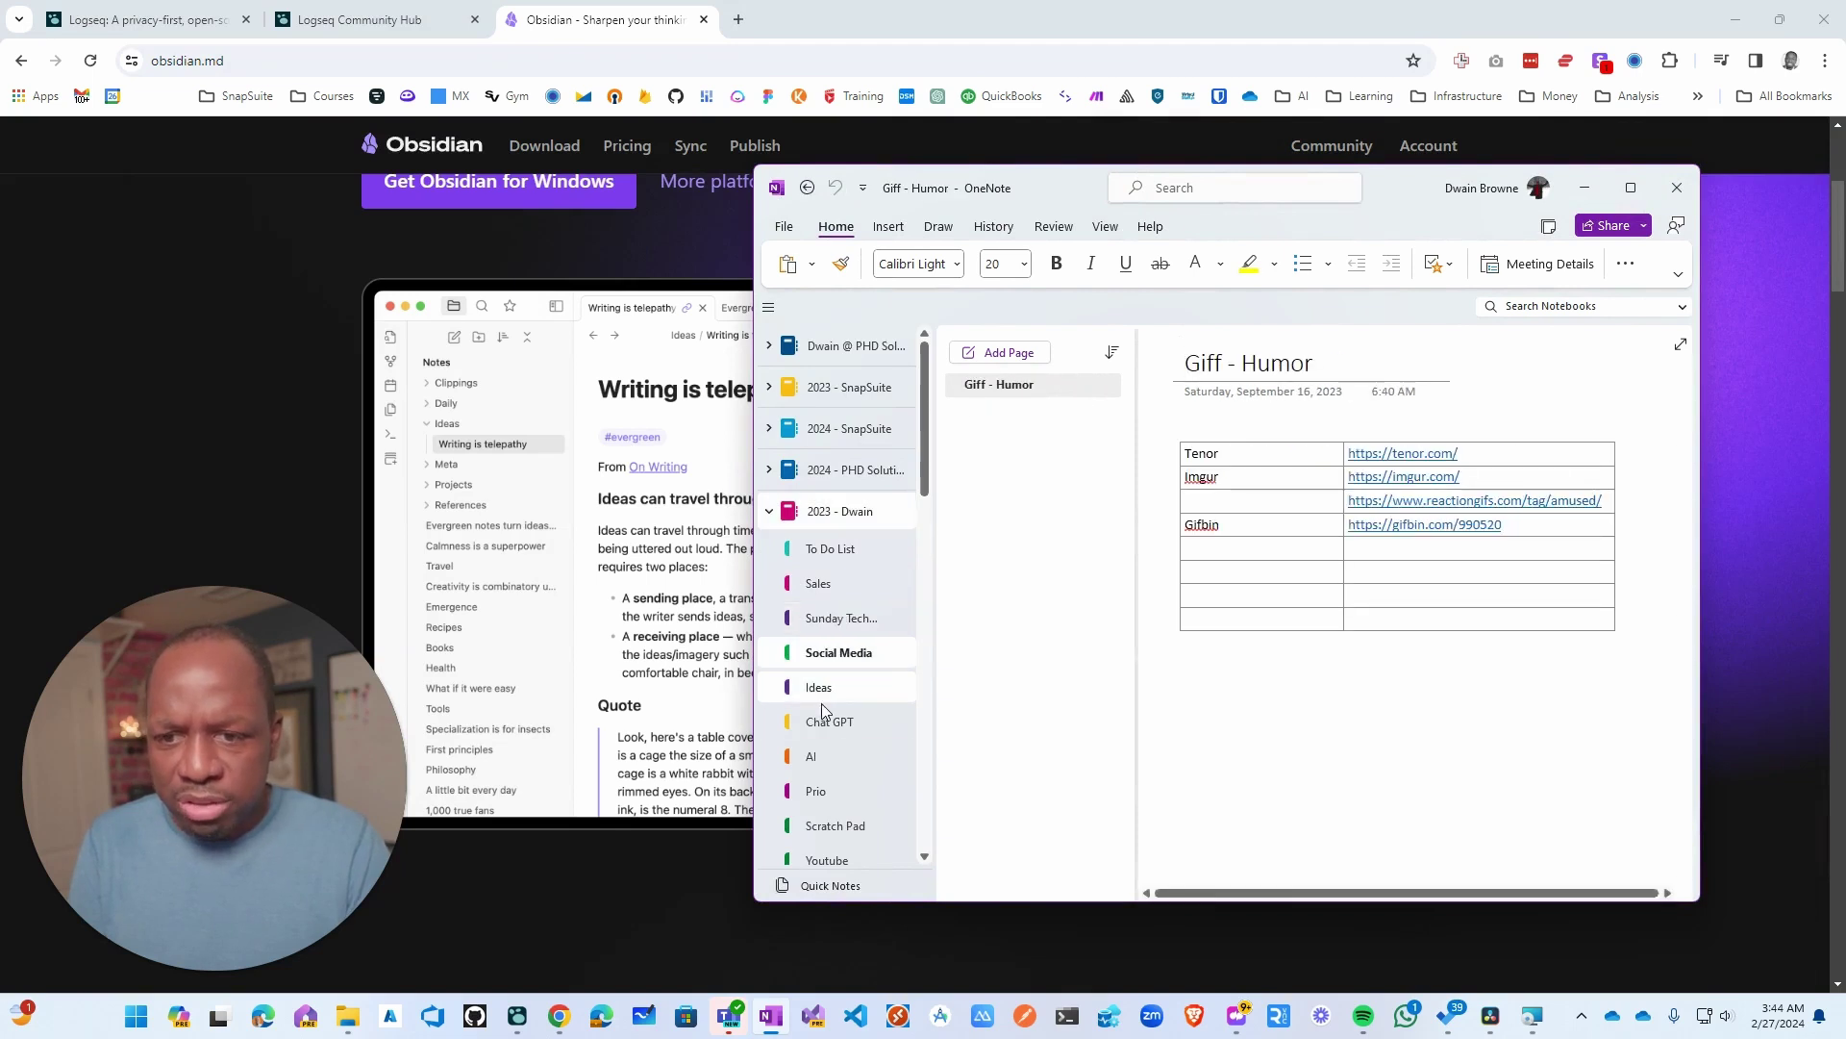
click(822, 694)
click(825, 725)
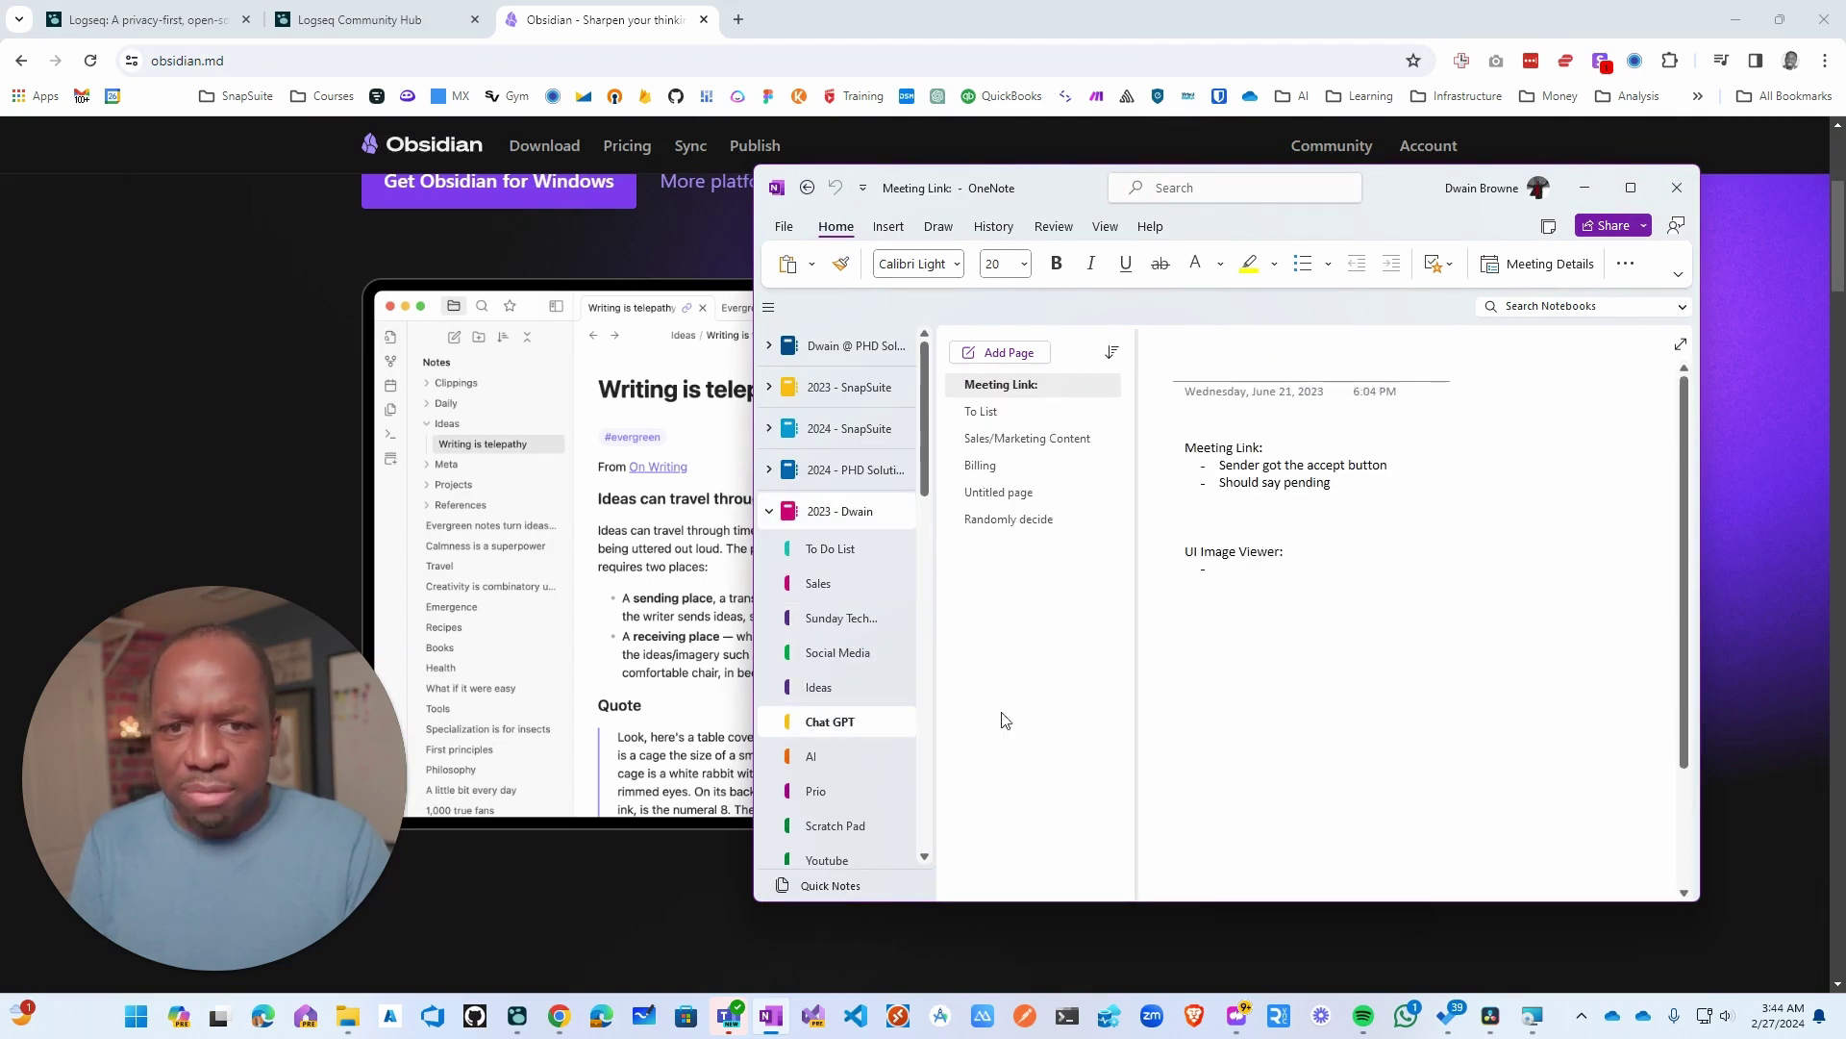
click(1584, 187)
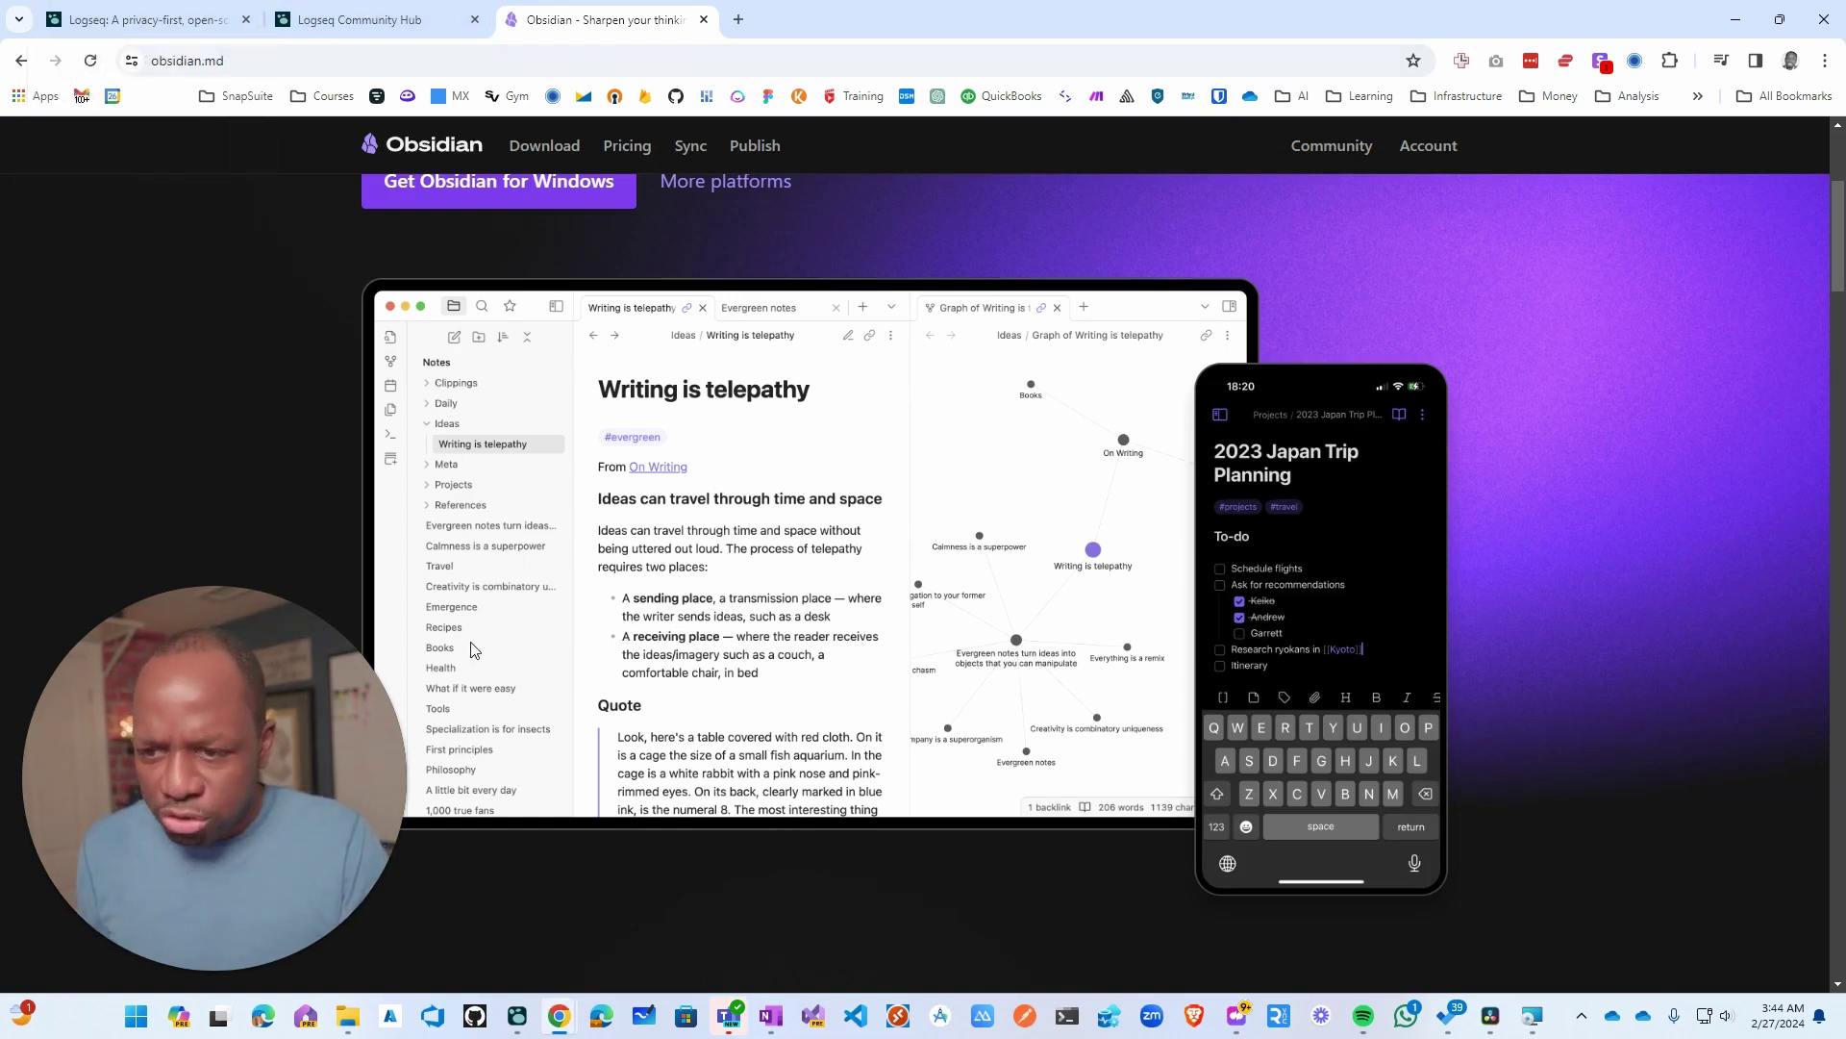
- View 2023 - SnapSuite's Planning, Youtube Scripts and ChatGPT Art pages, then minimize OneNote and Chrome
key(alt+Tab)
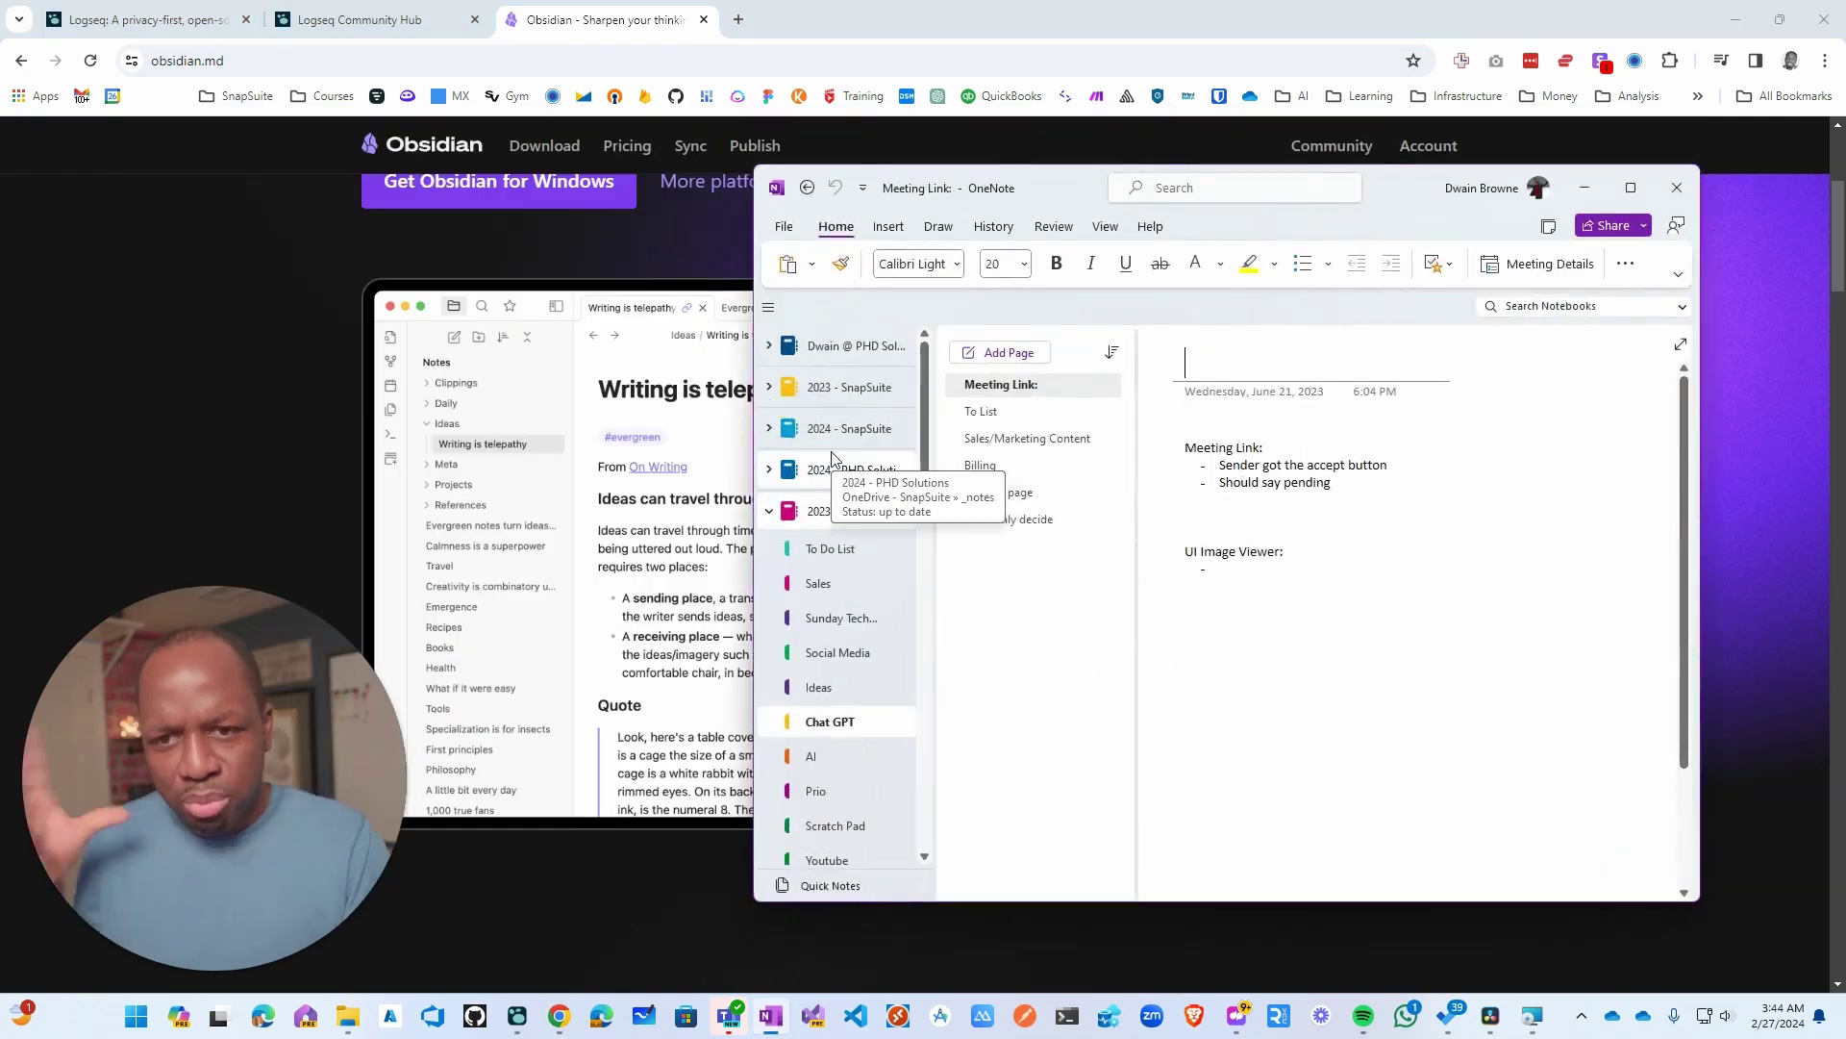
click(771, 390)
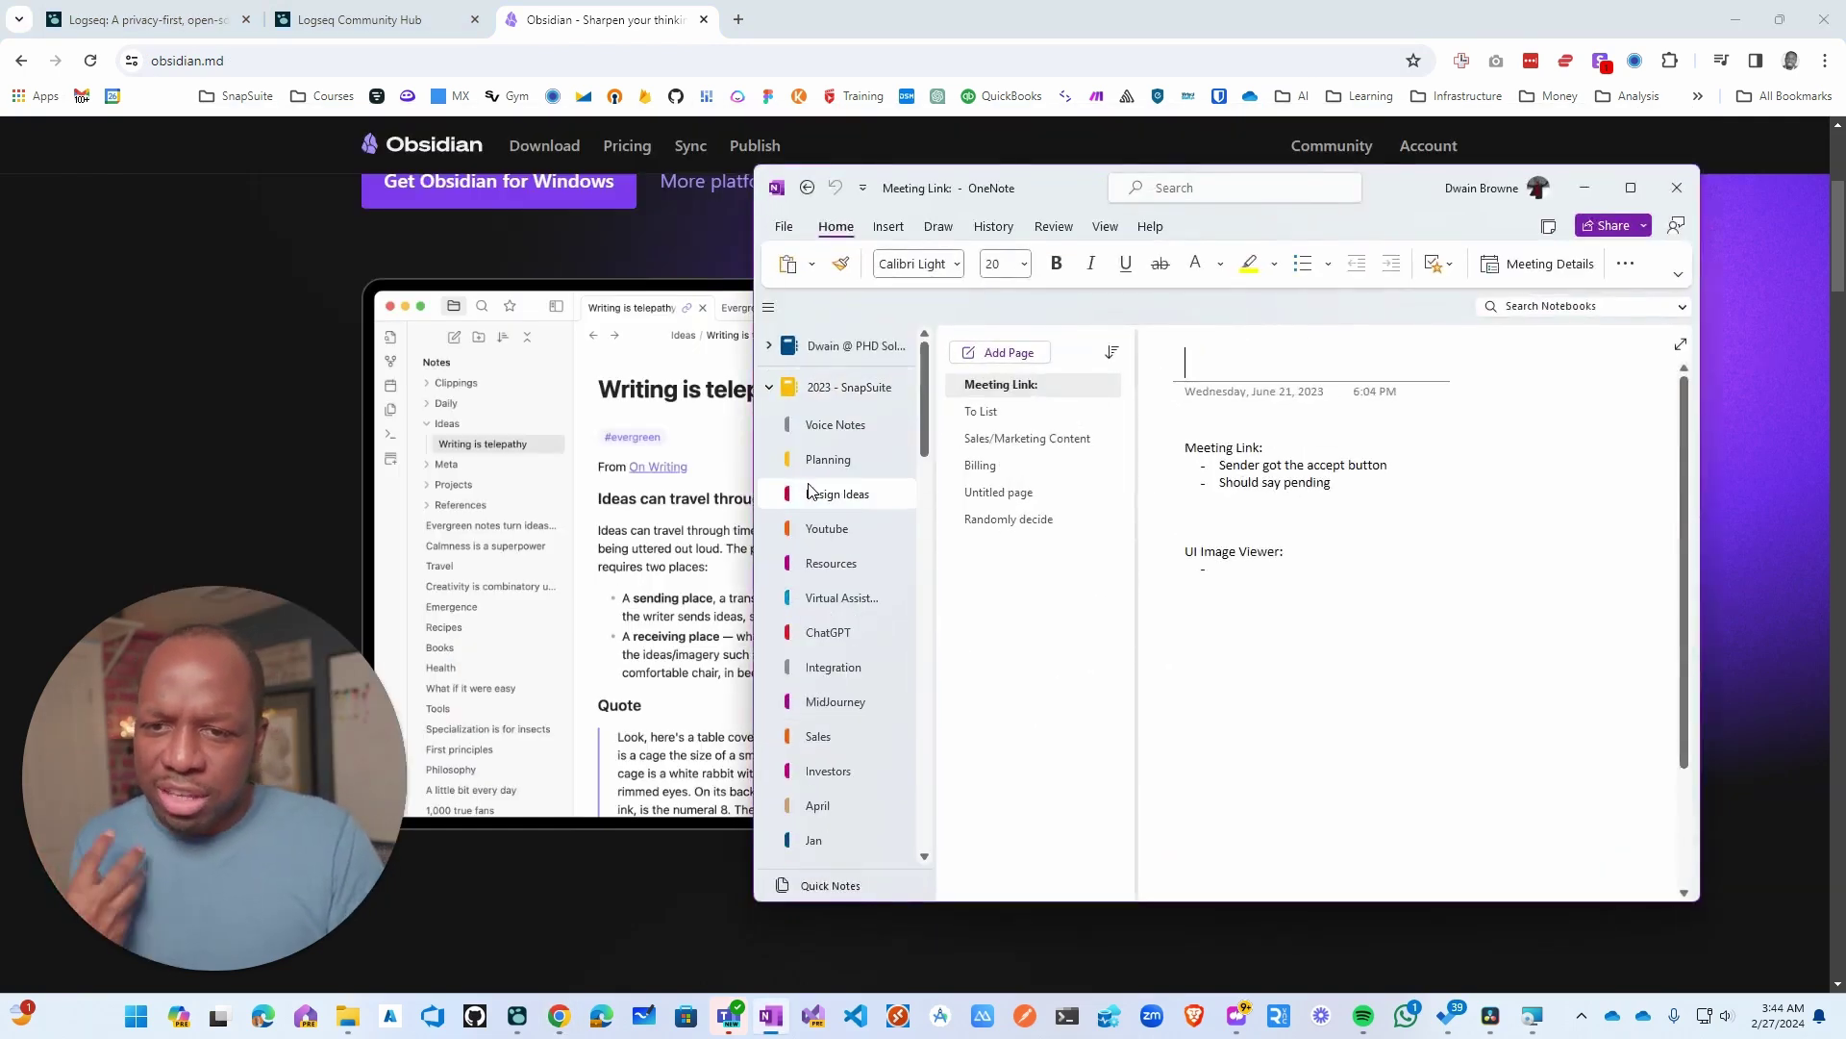
click(827, 462)
click(840, 538)
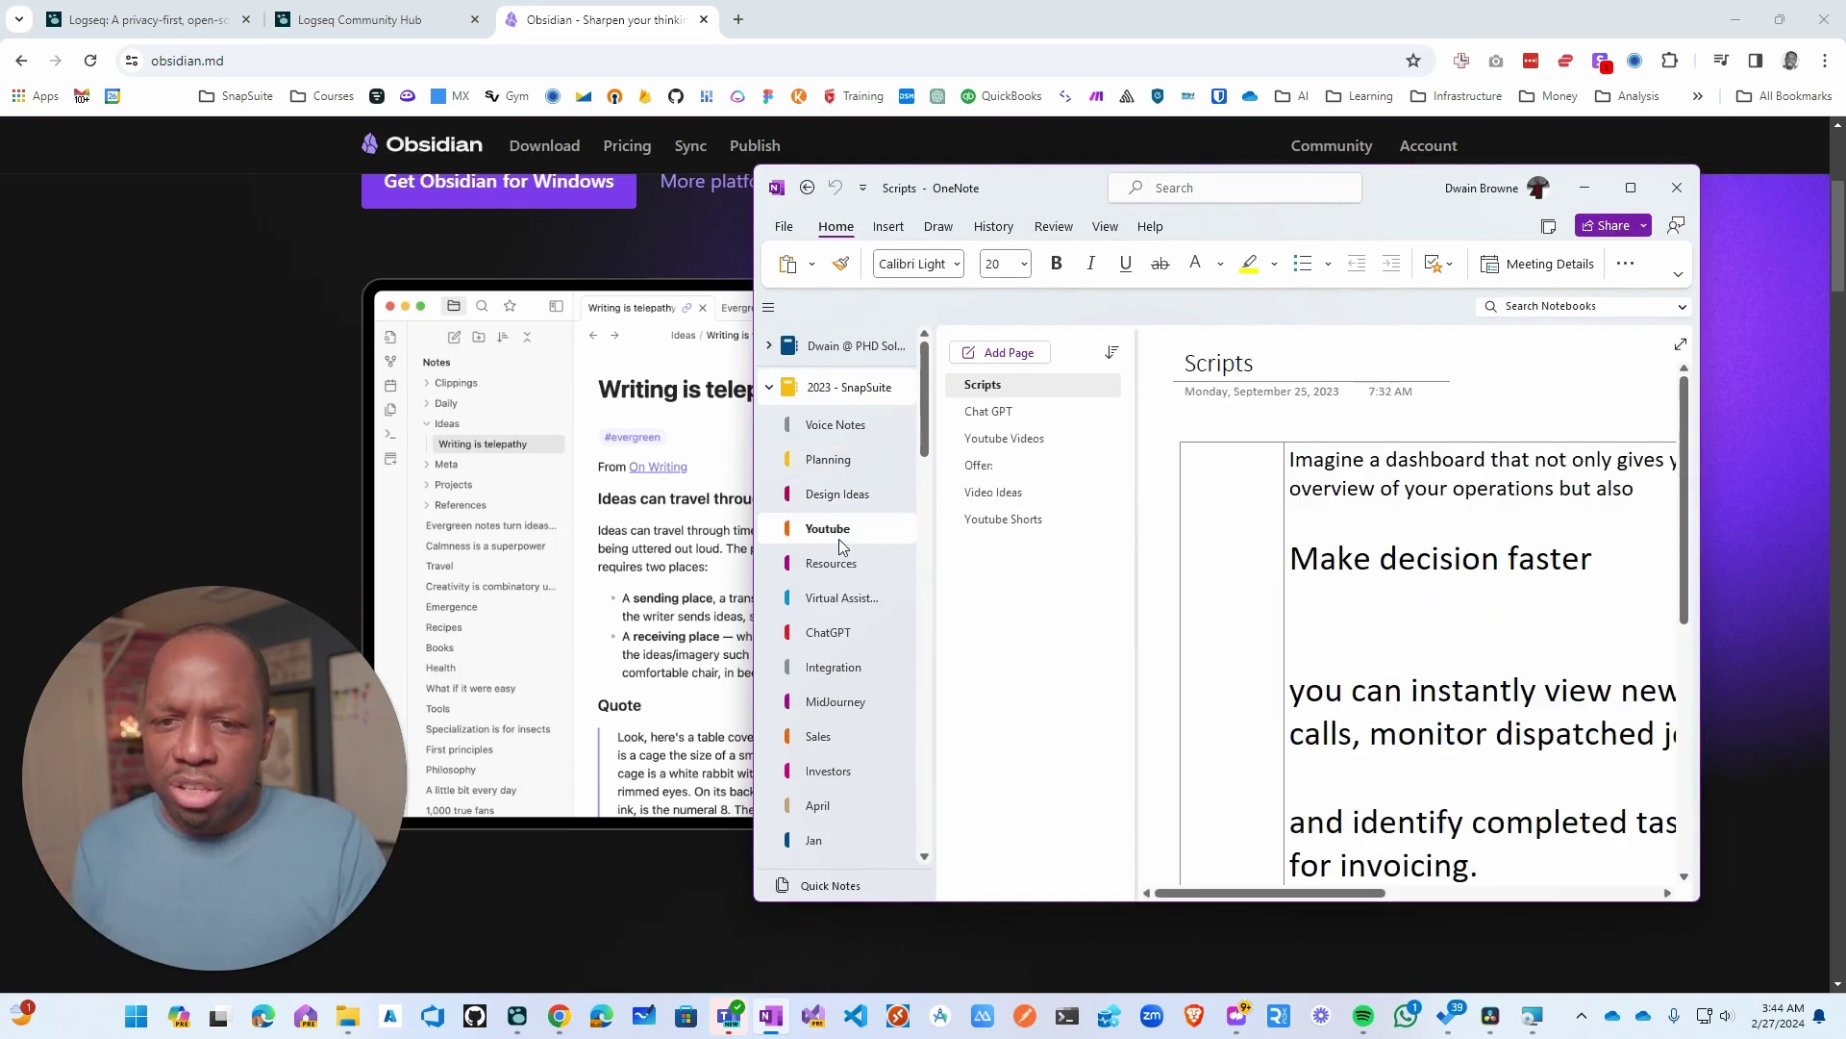
click(833, 637)
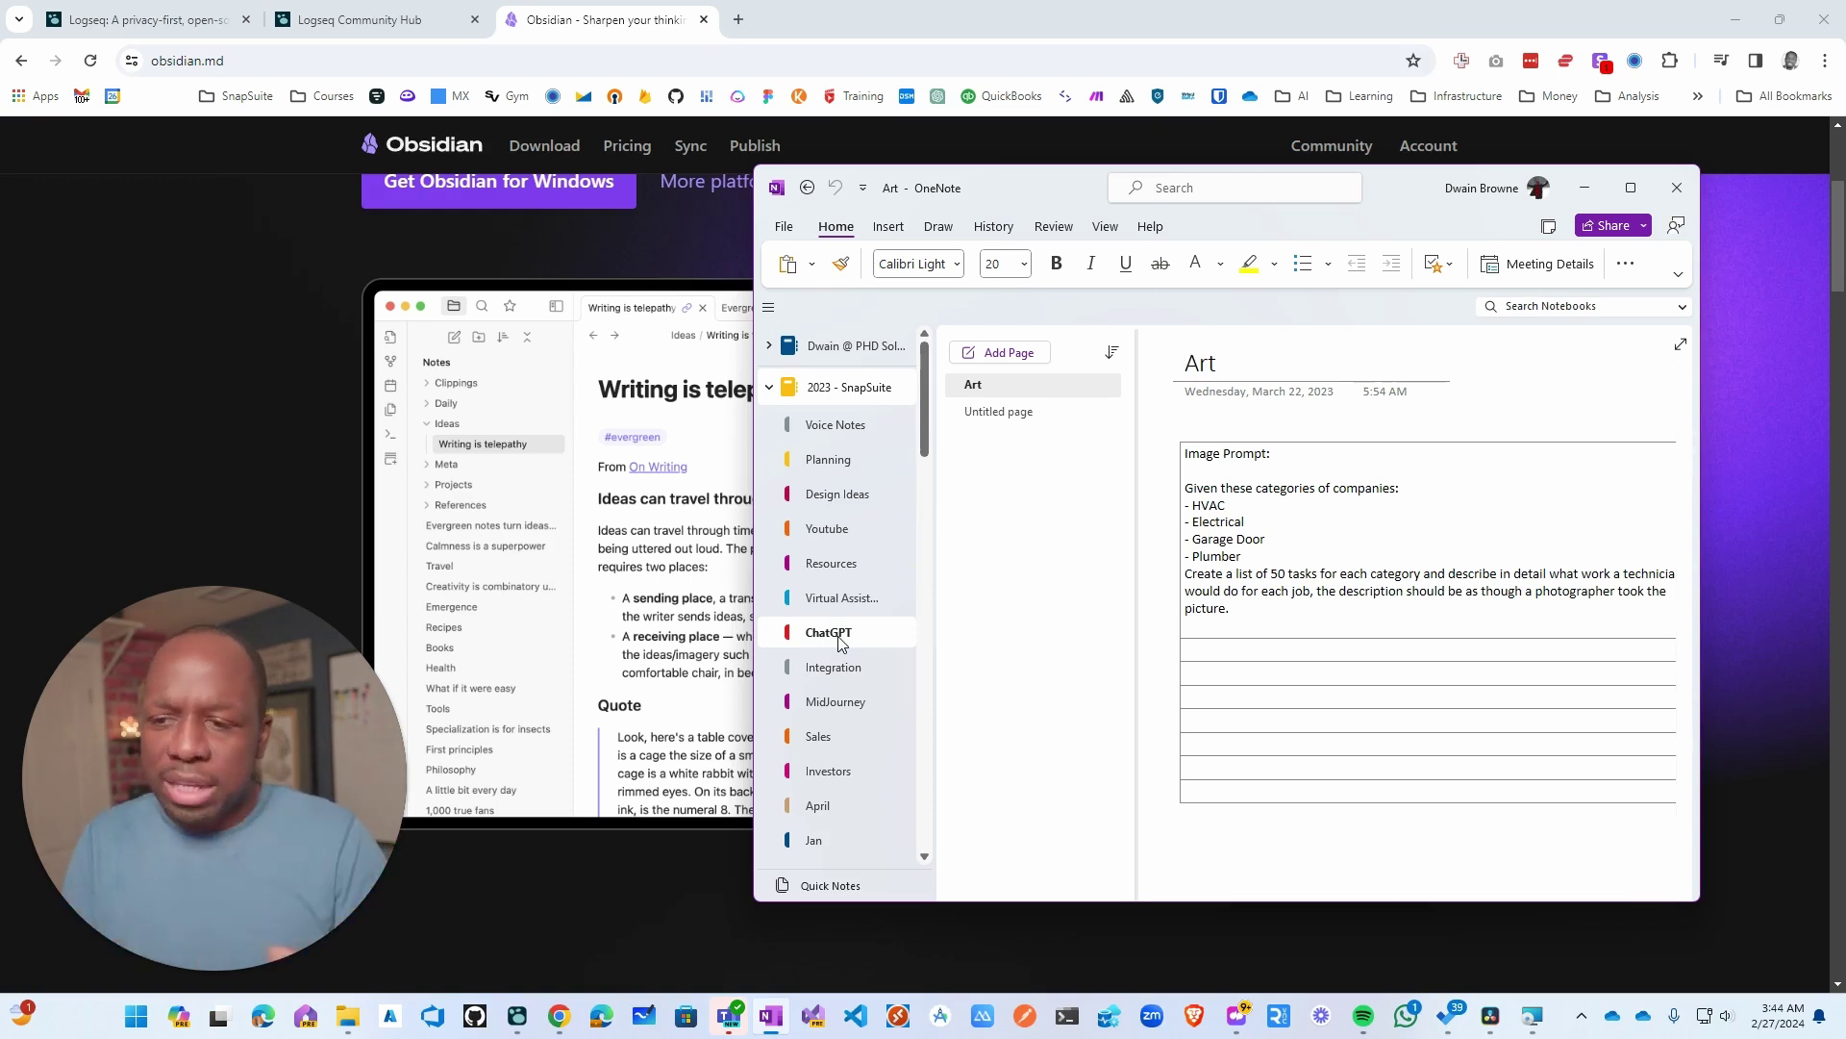
click(1585, 188)
click(1734, 20)
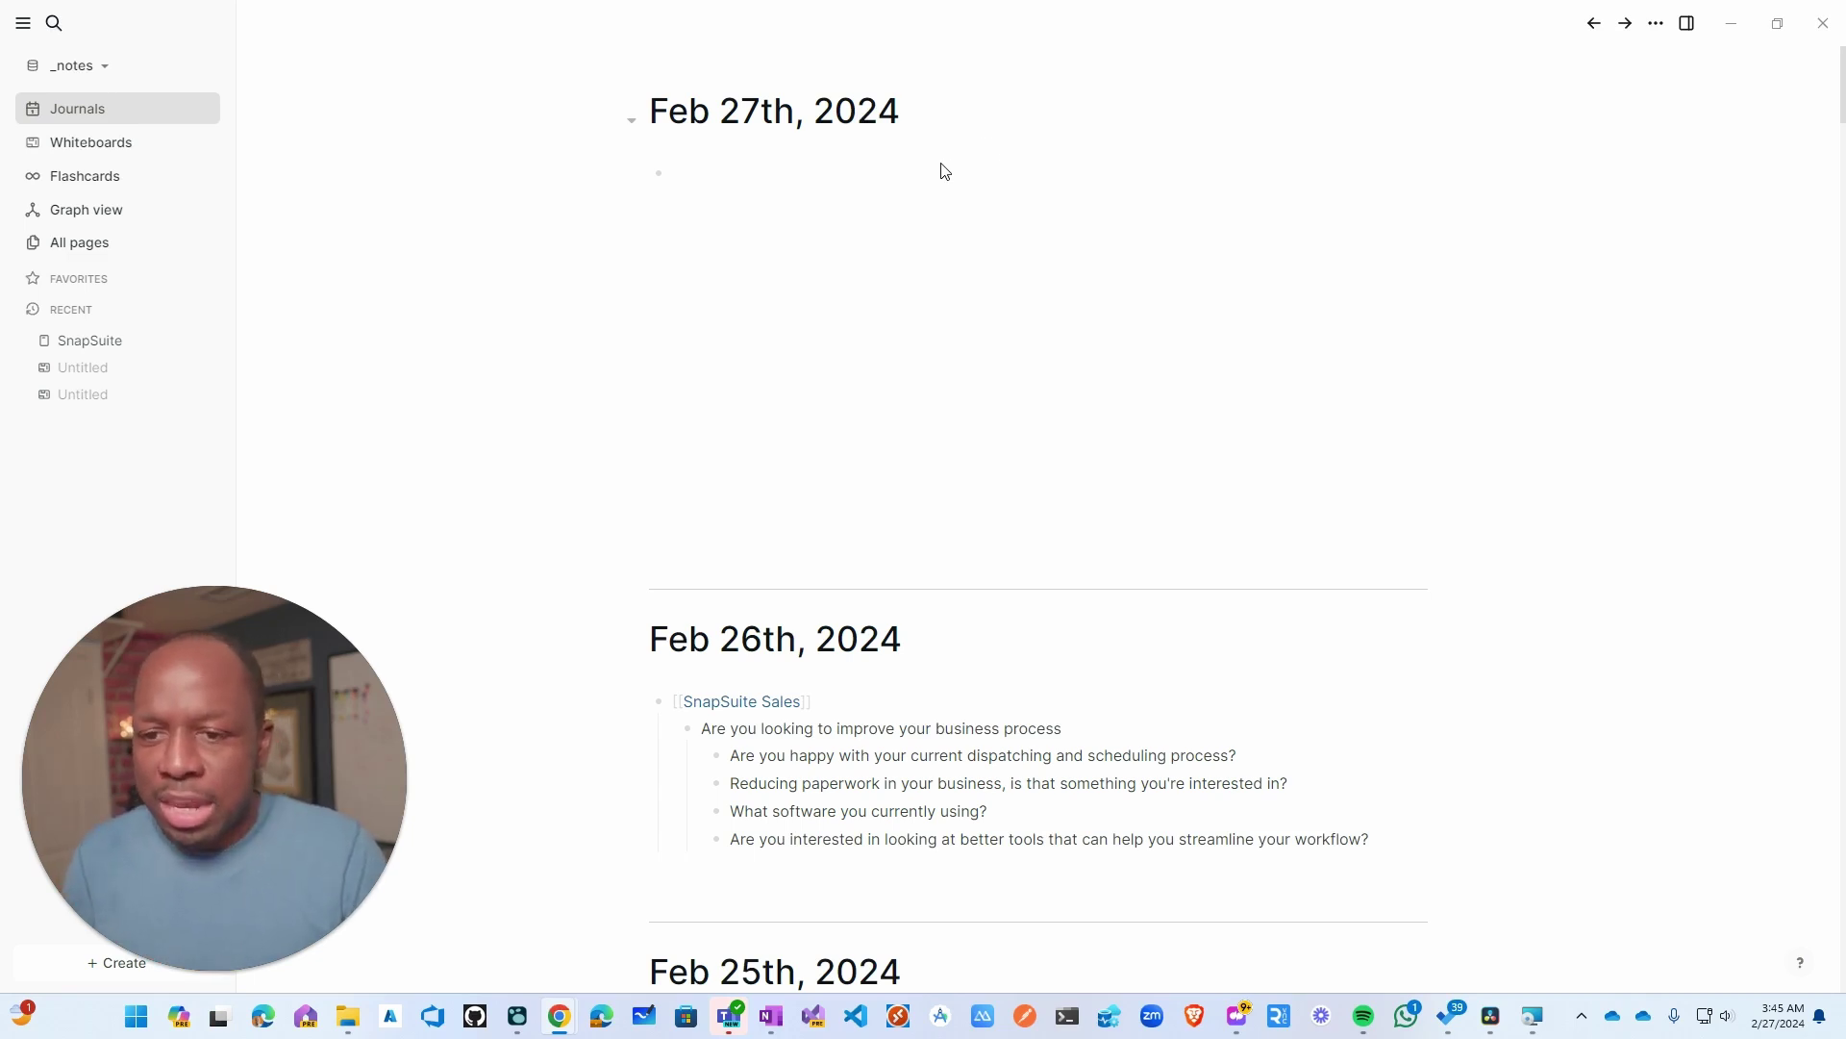
- Write 'Review my Facebook campaign' in the empty Feb 27th bullet
click(743, 182)
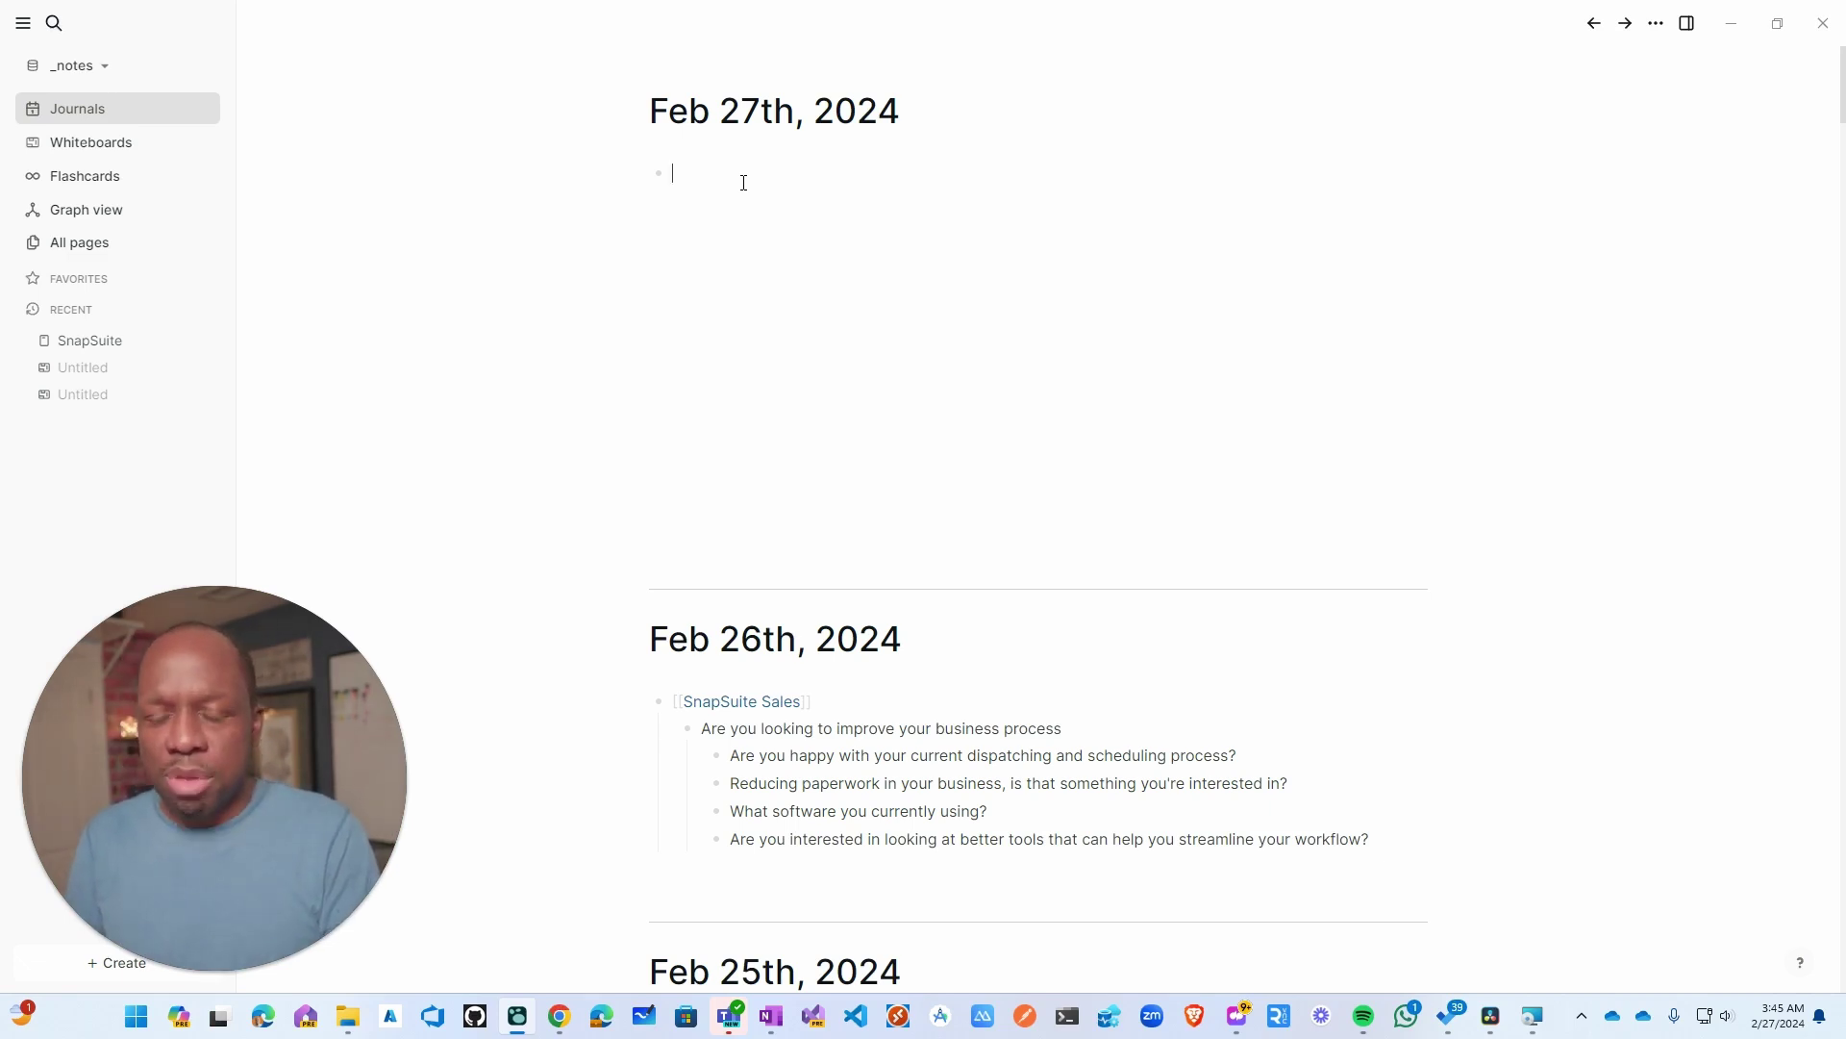
text(view my)
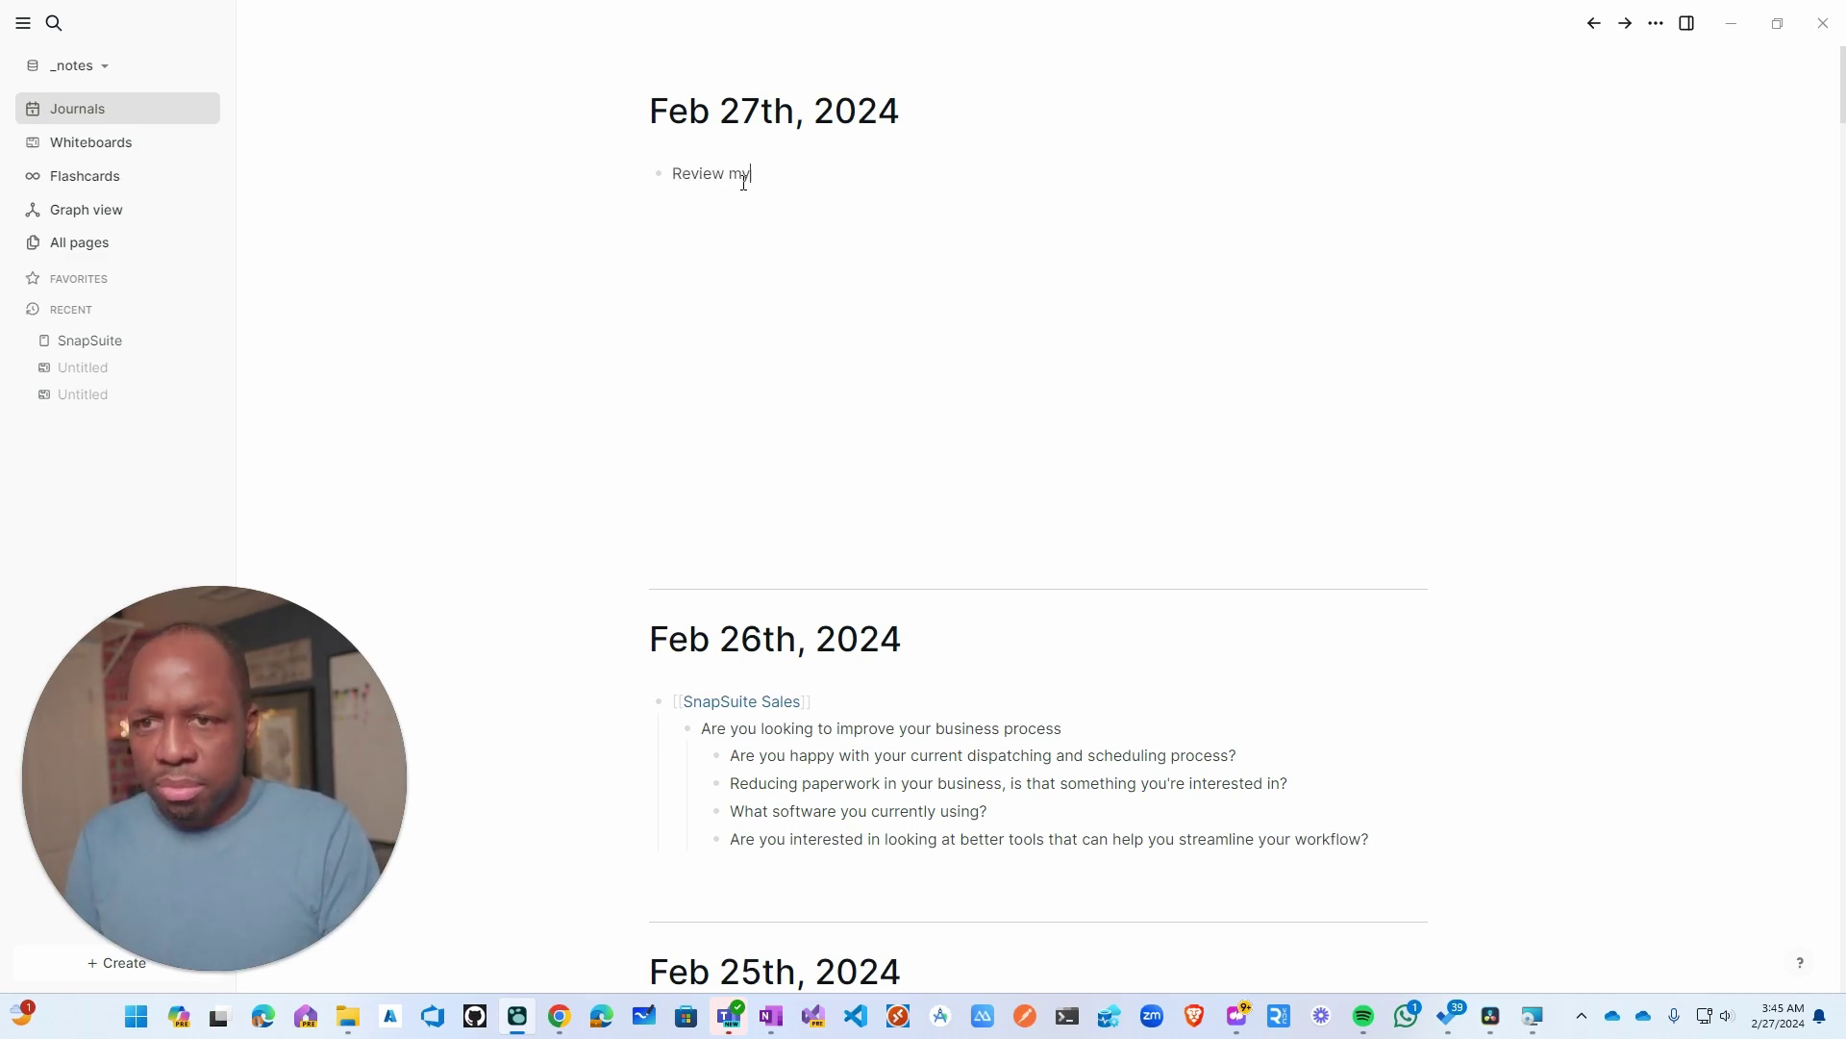
text( Facebook campaign)
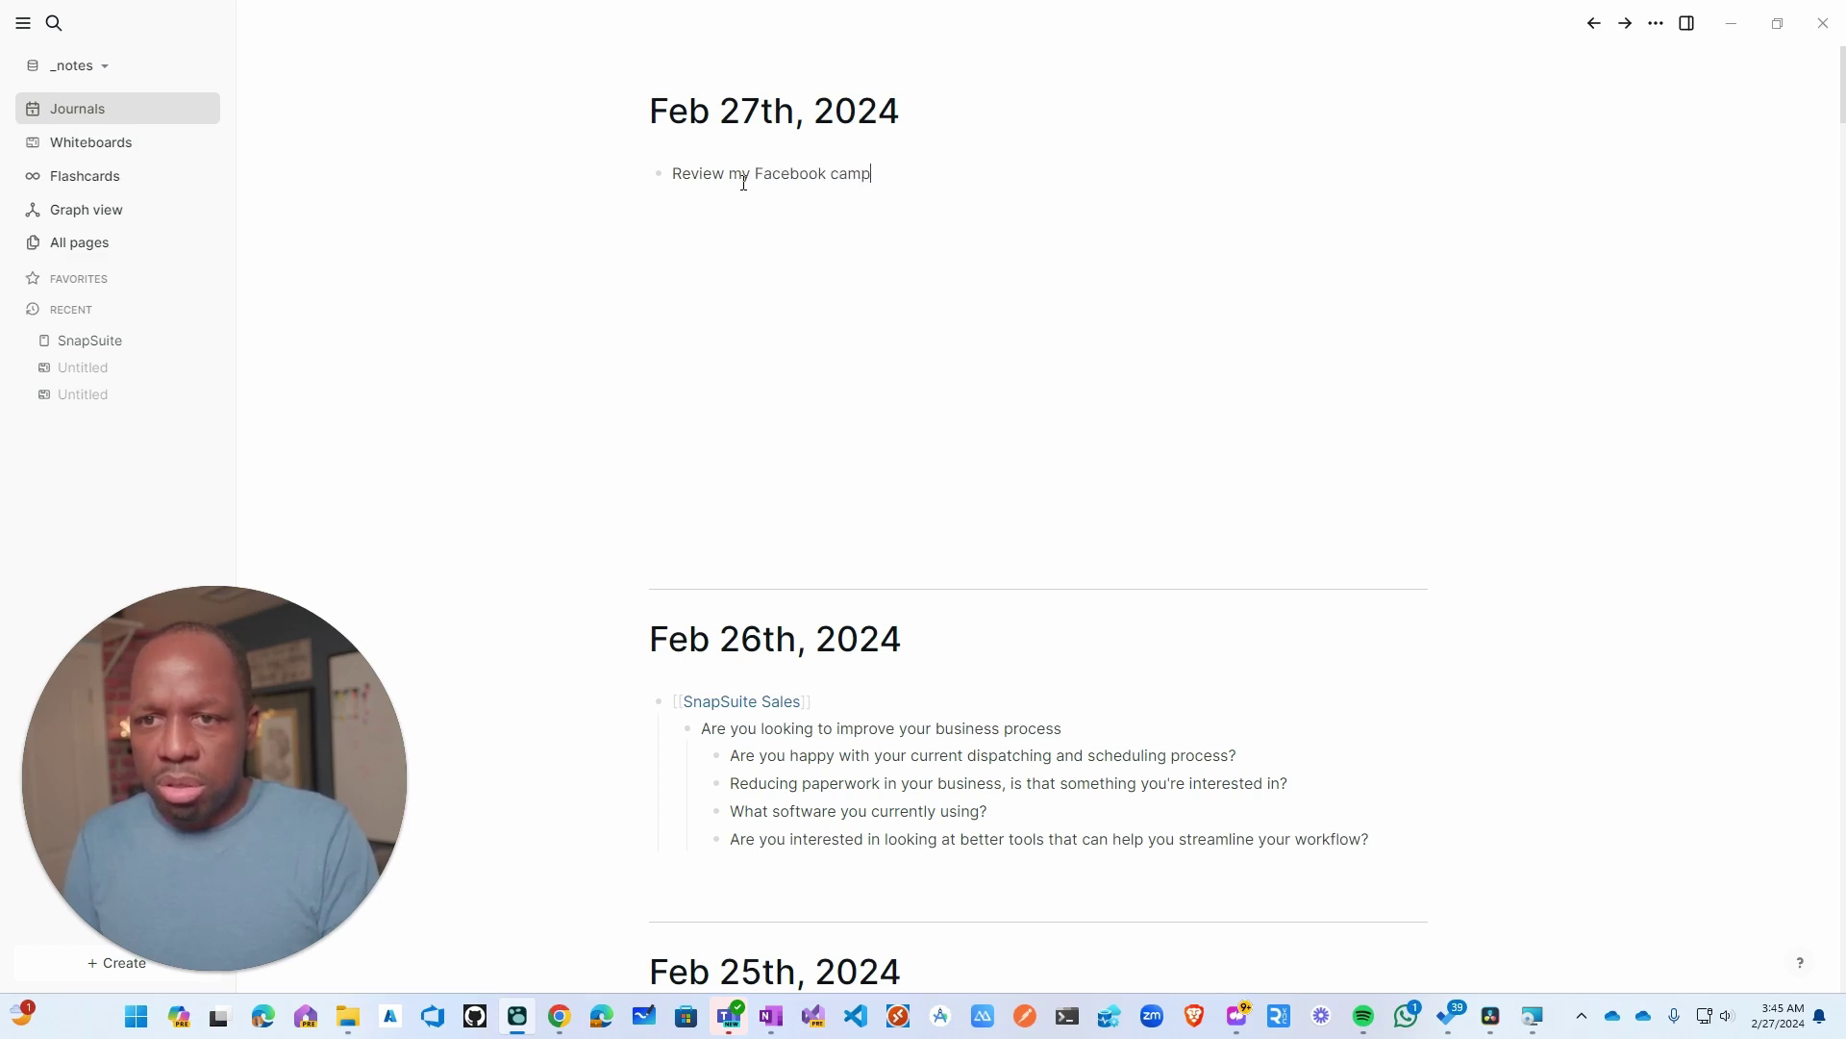
- Add 'Print Brochure & Business Cards' and 'Review Automation Sales Pipeline' as further tasks
key(Return)
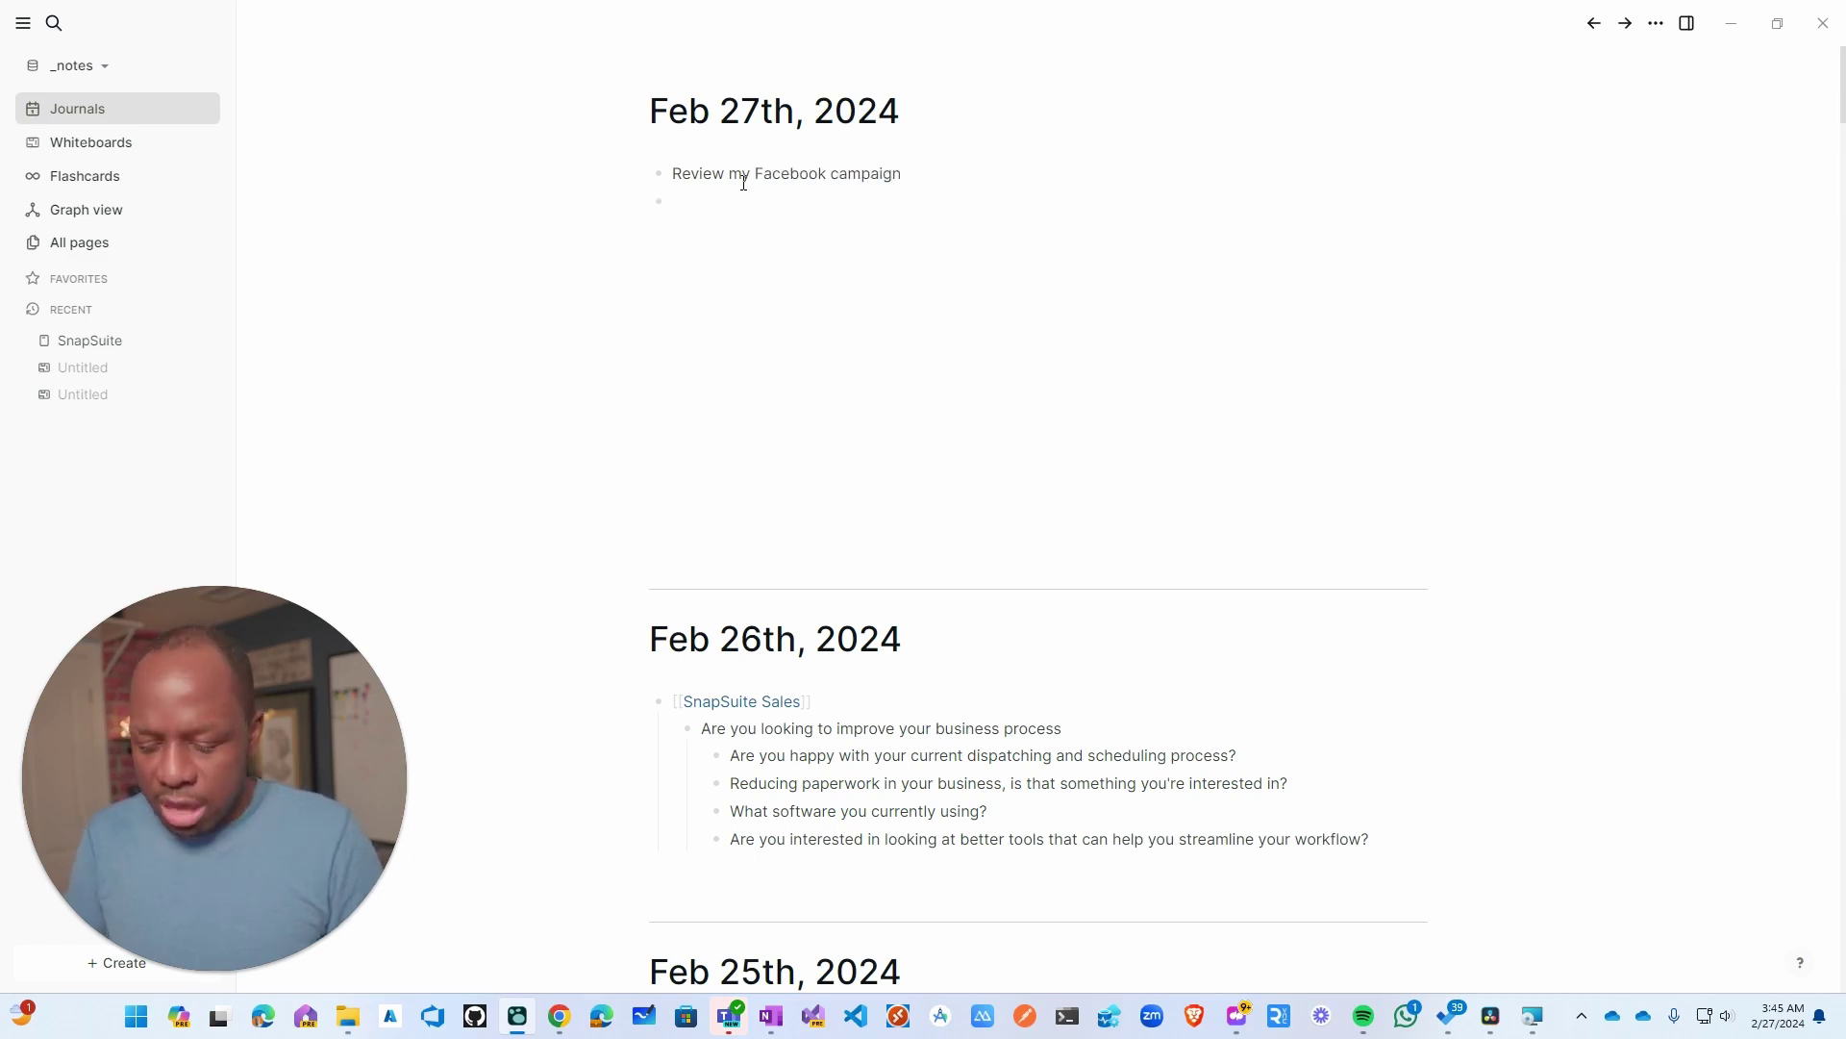
text(D)
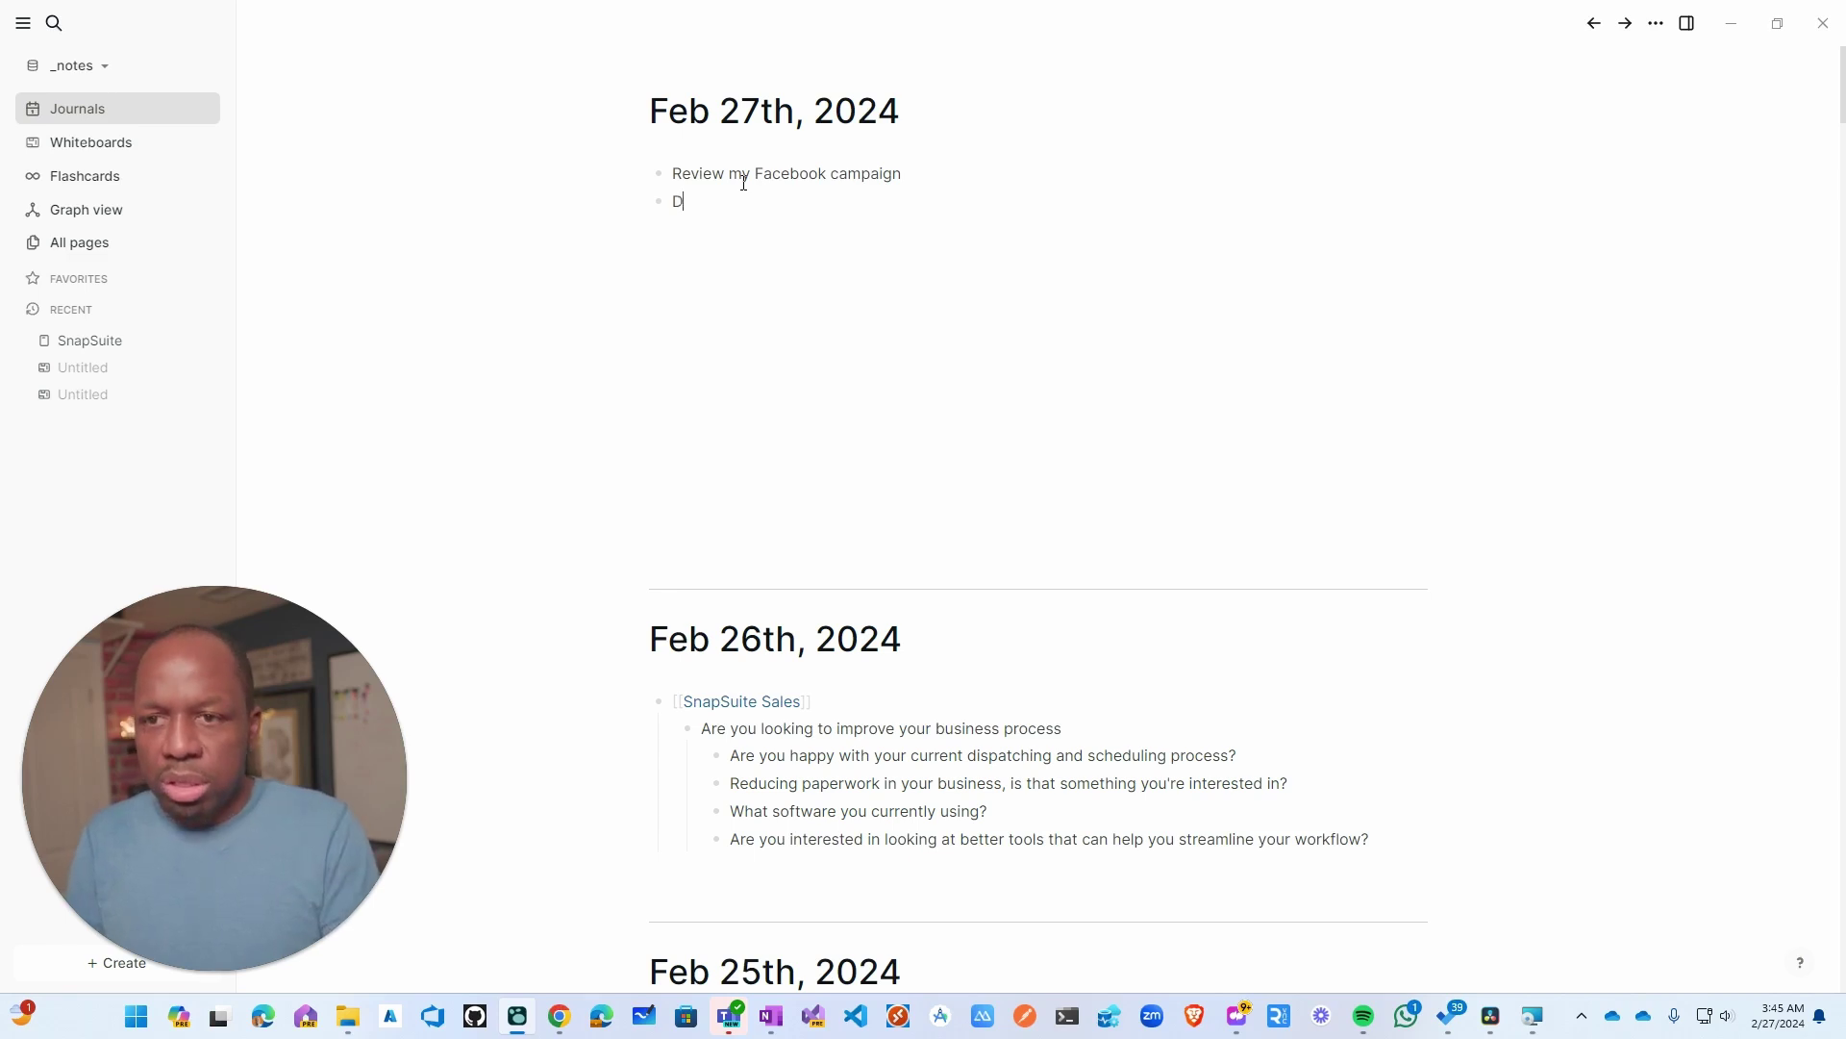
key(BackSpace)
key(BackSpace)
text(P)
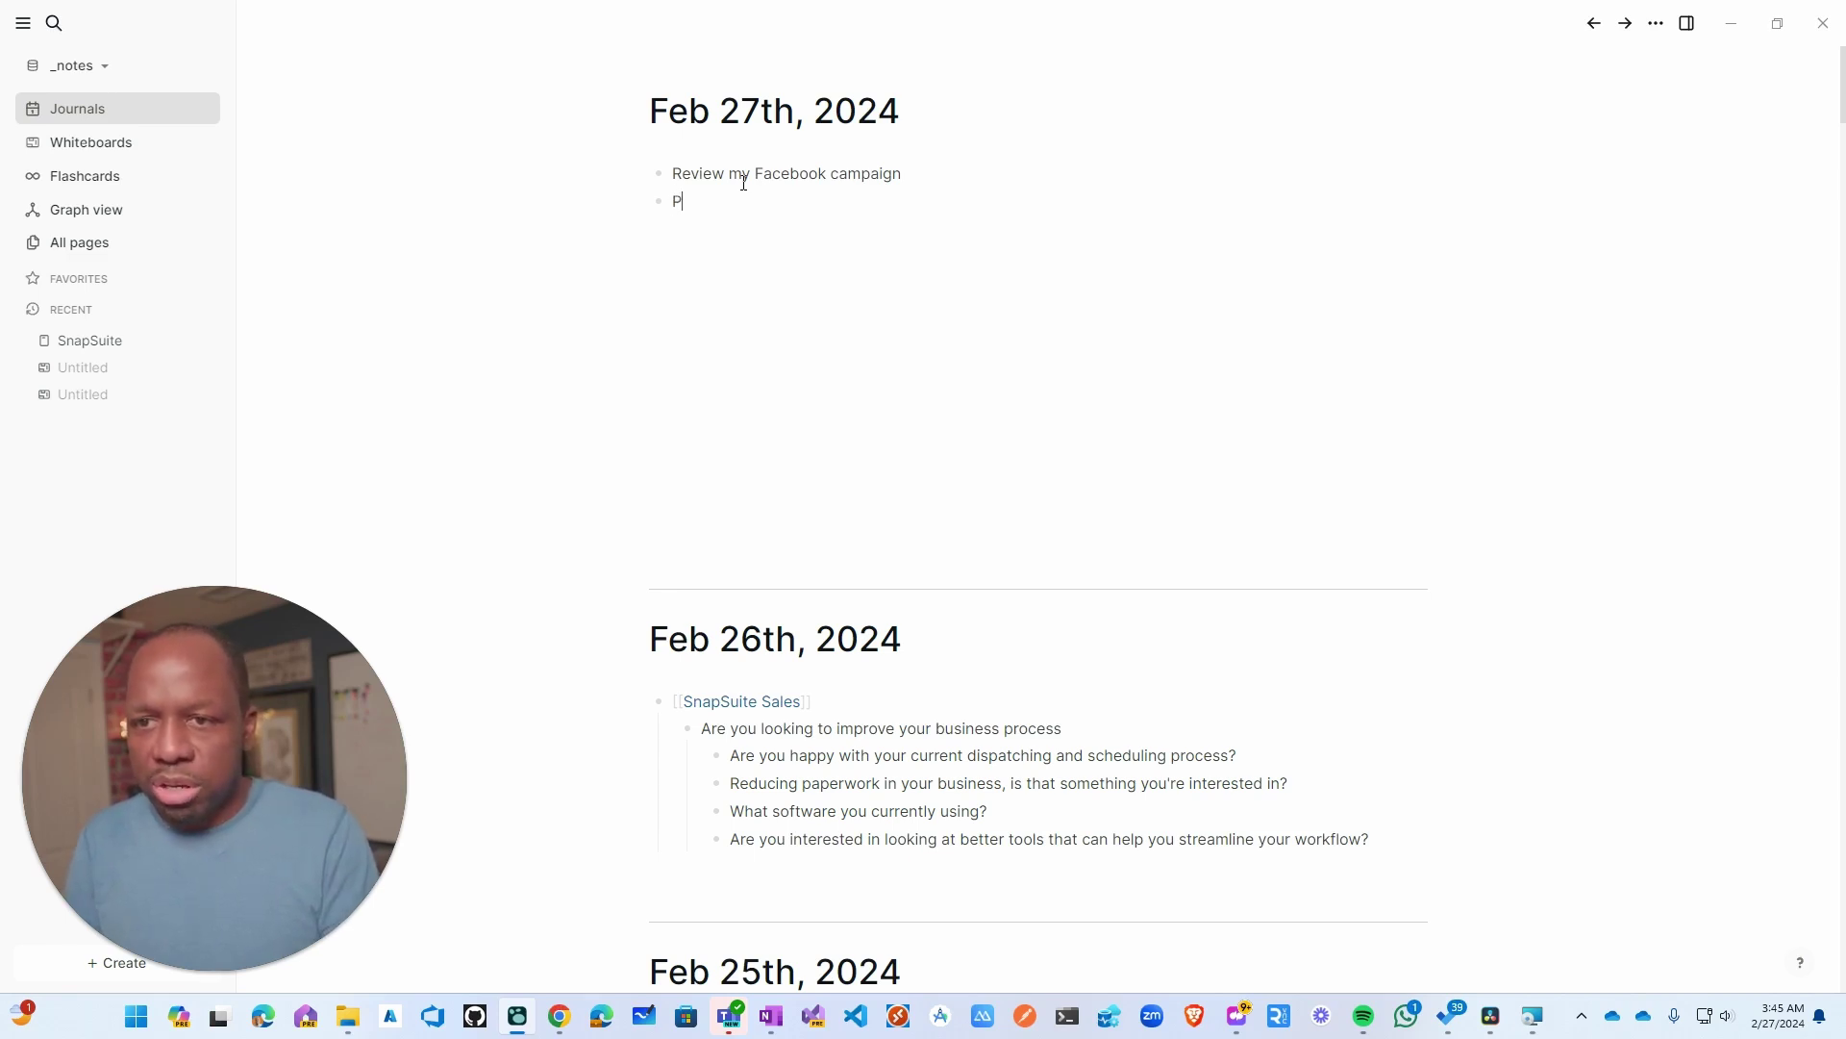
text(rint)
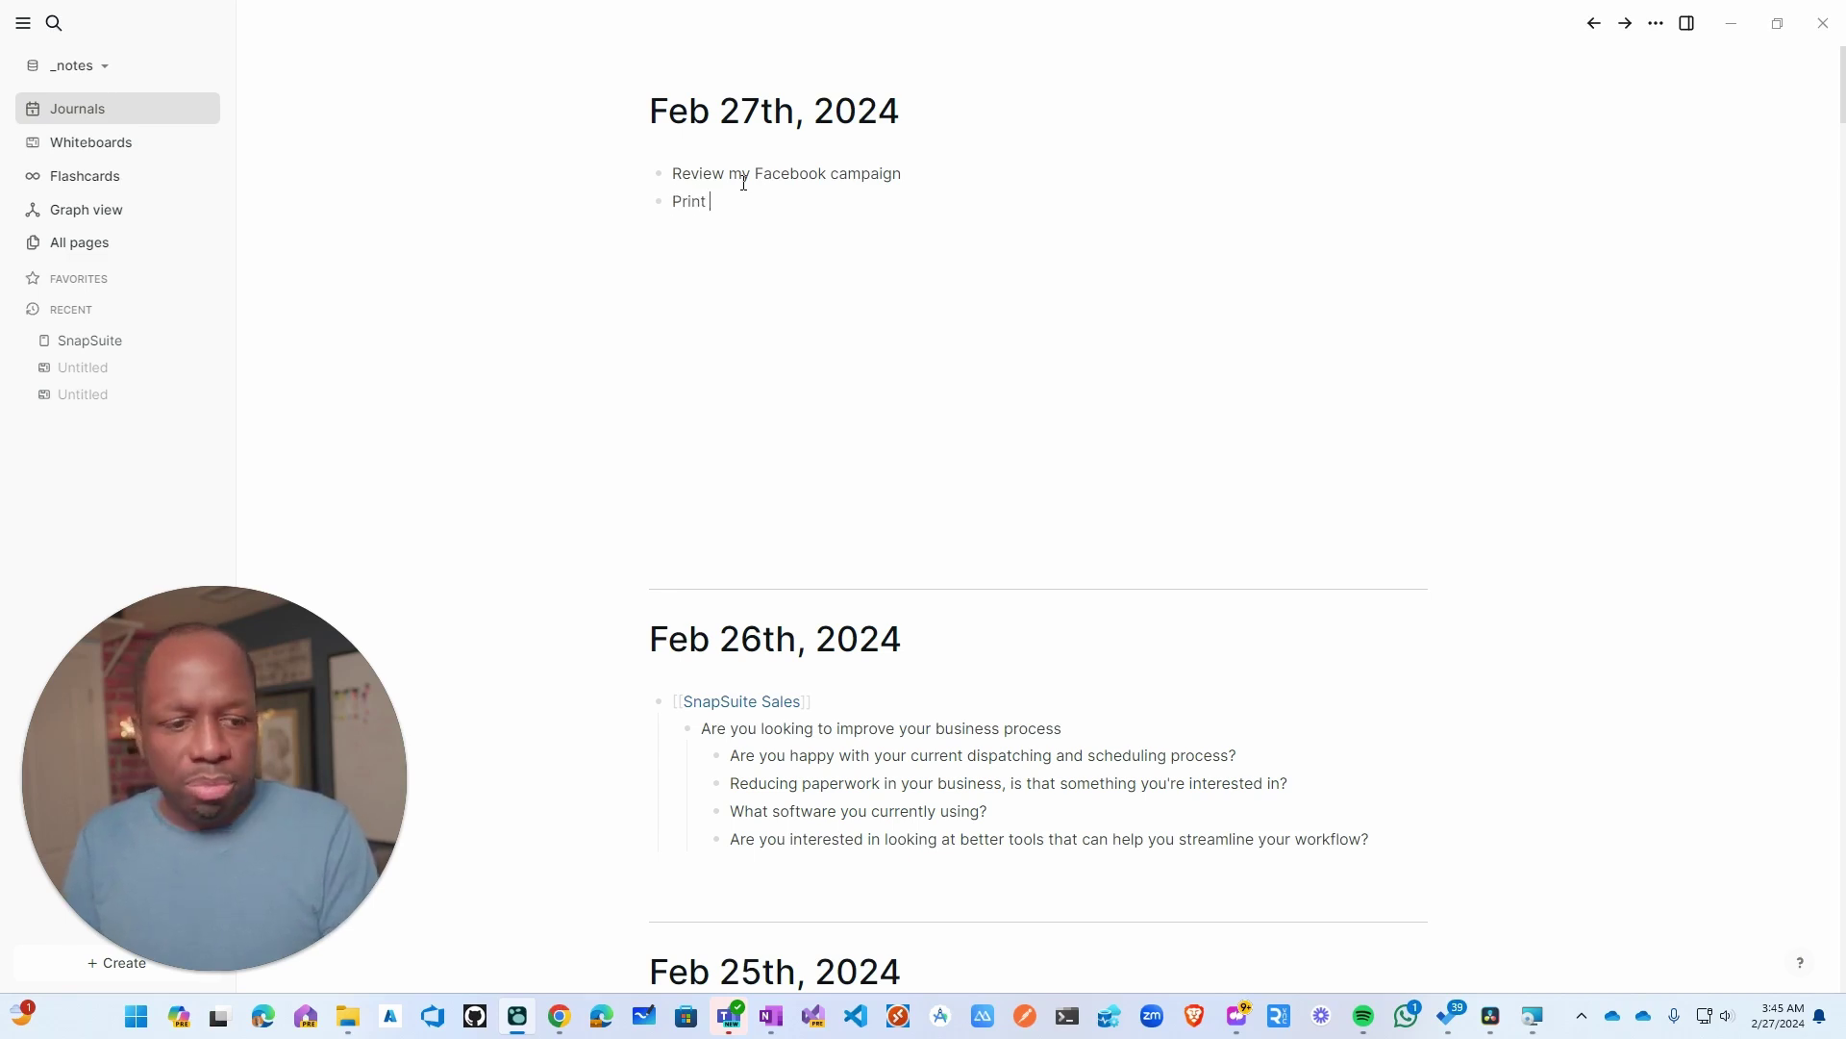
text( Brochure)
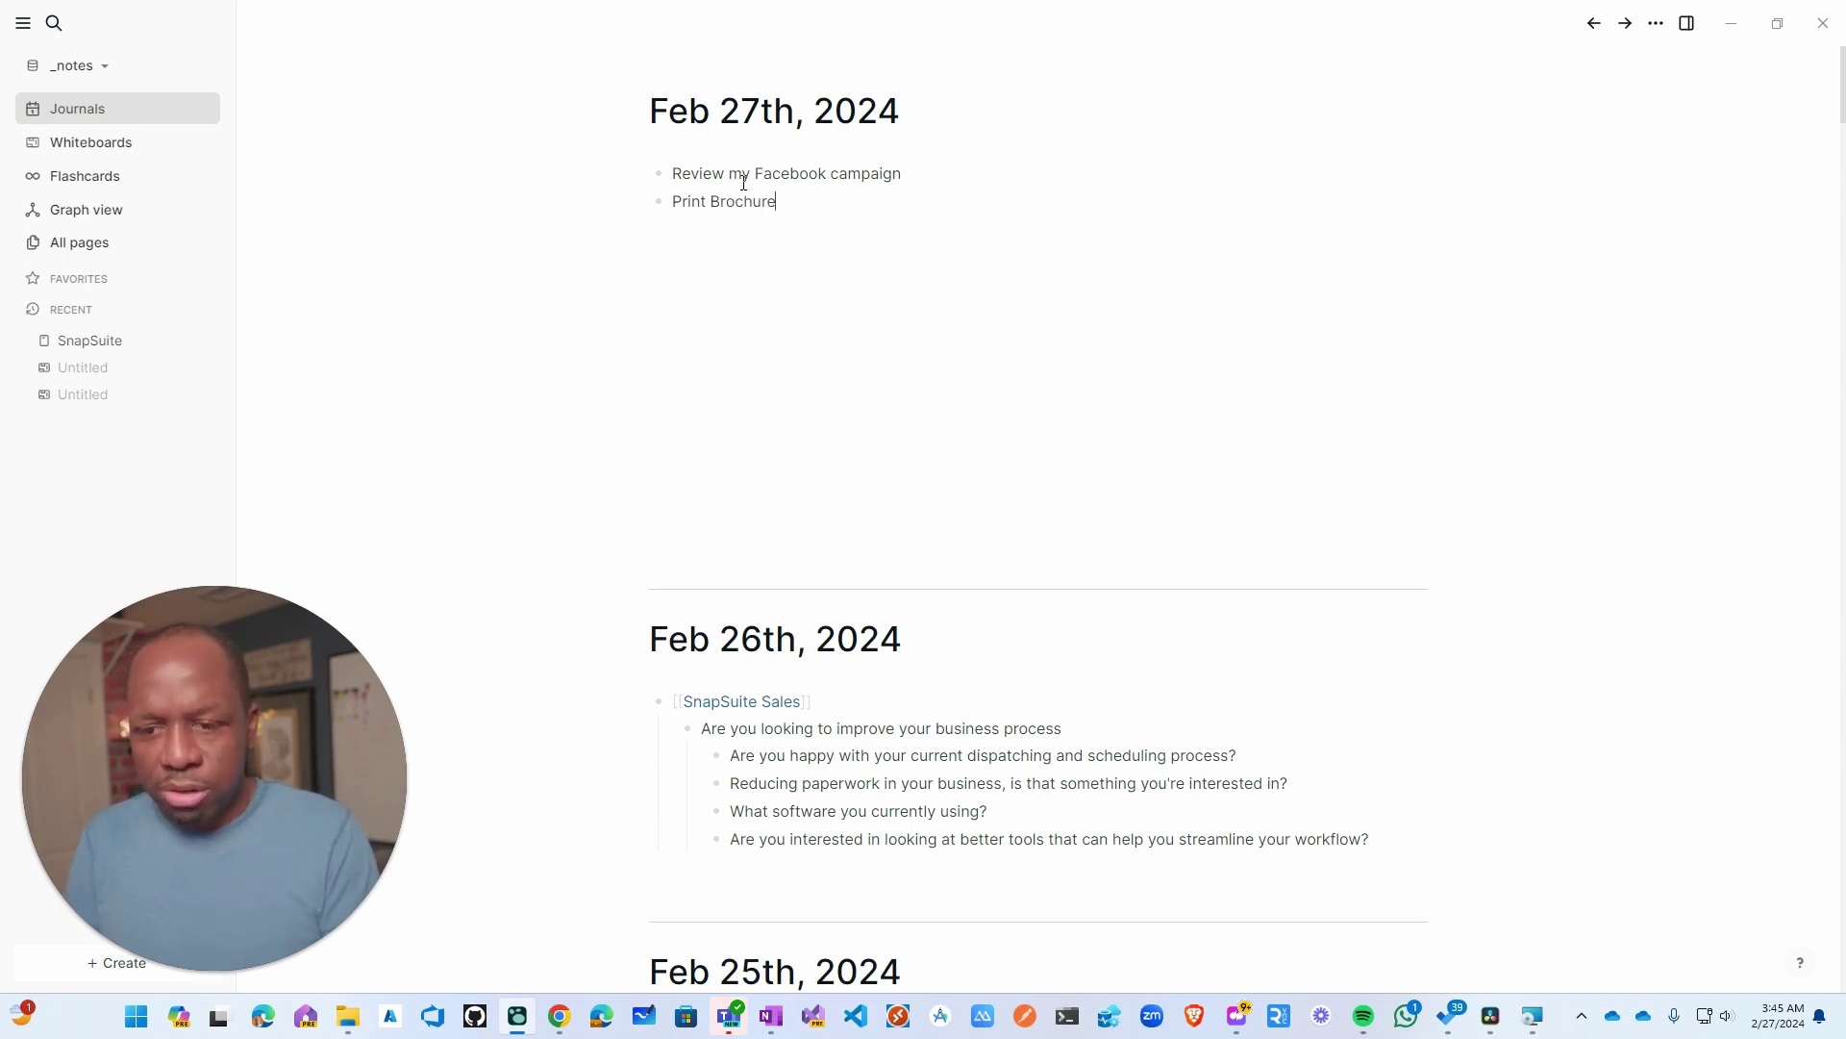
text( & )
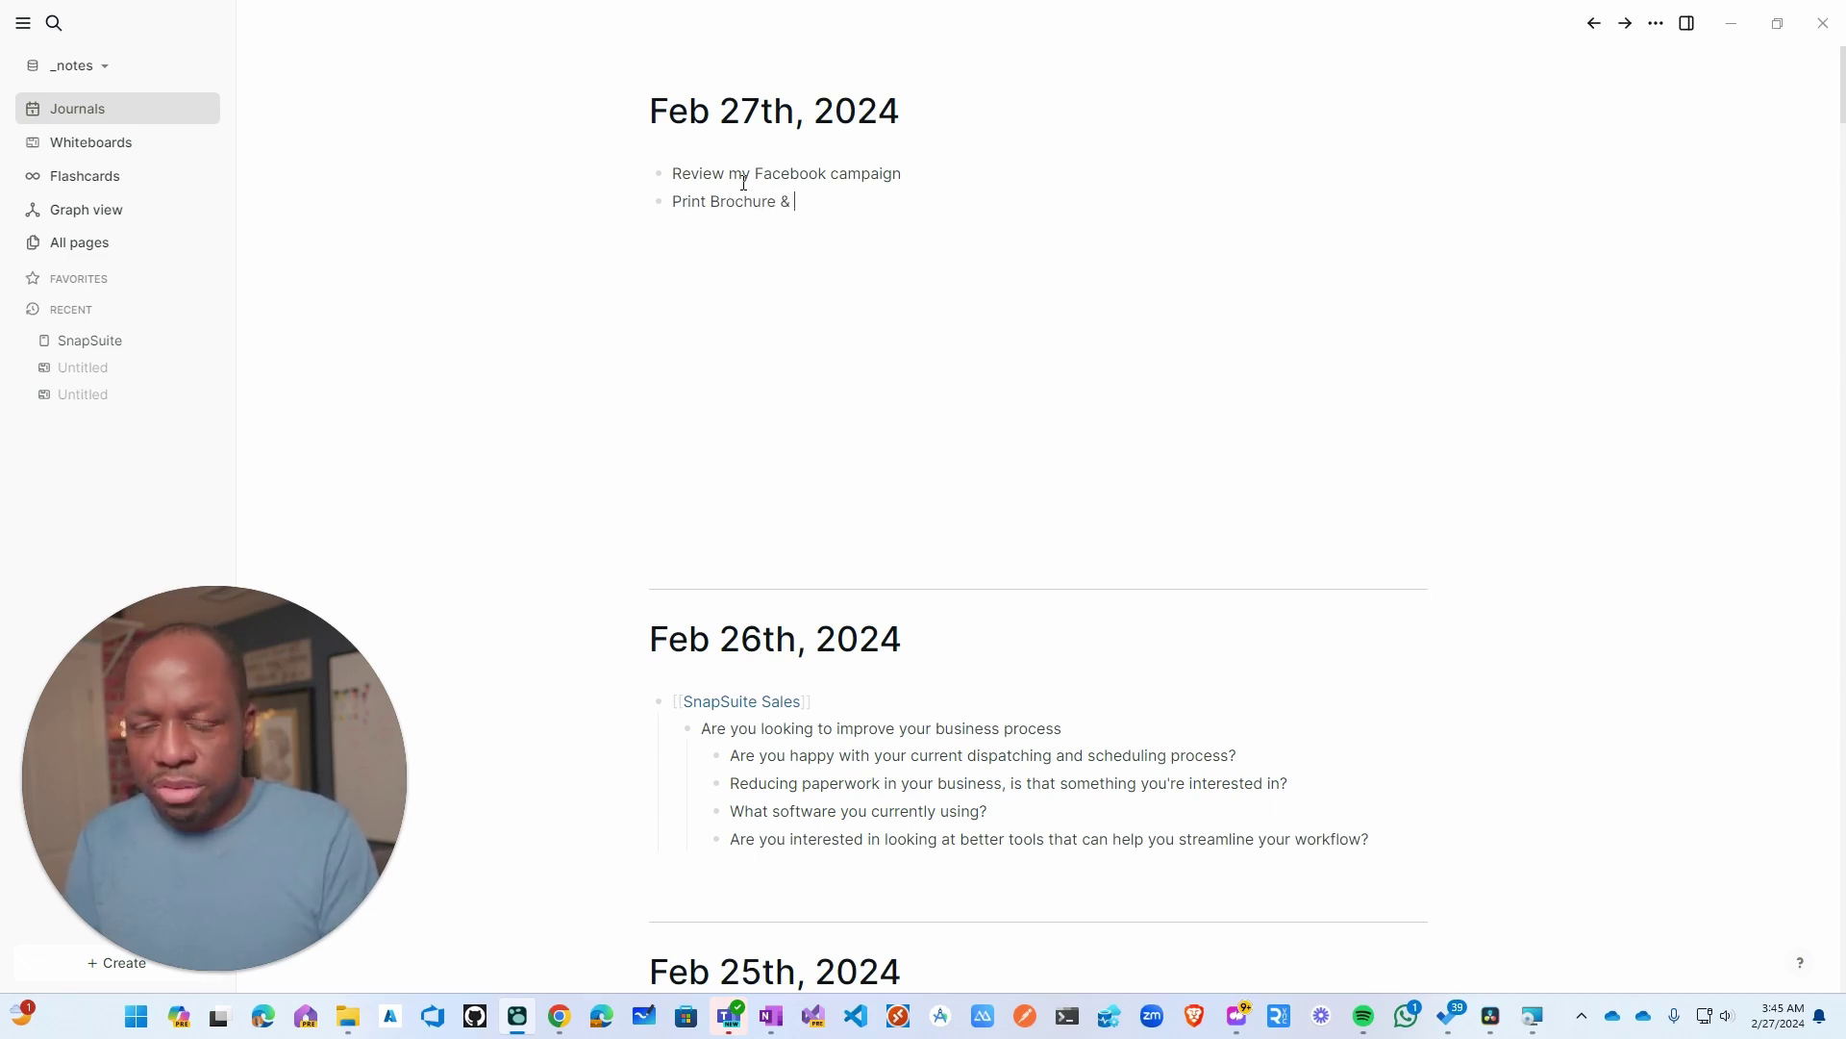
text(Business Cards)
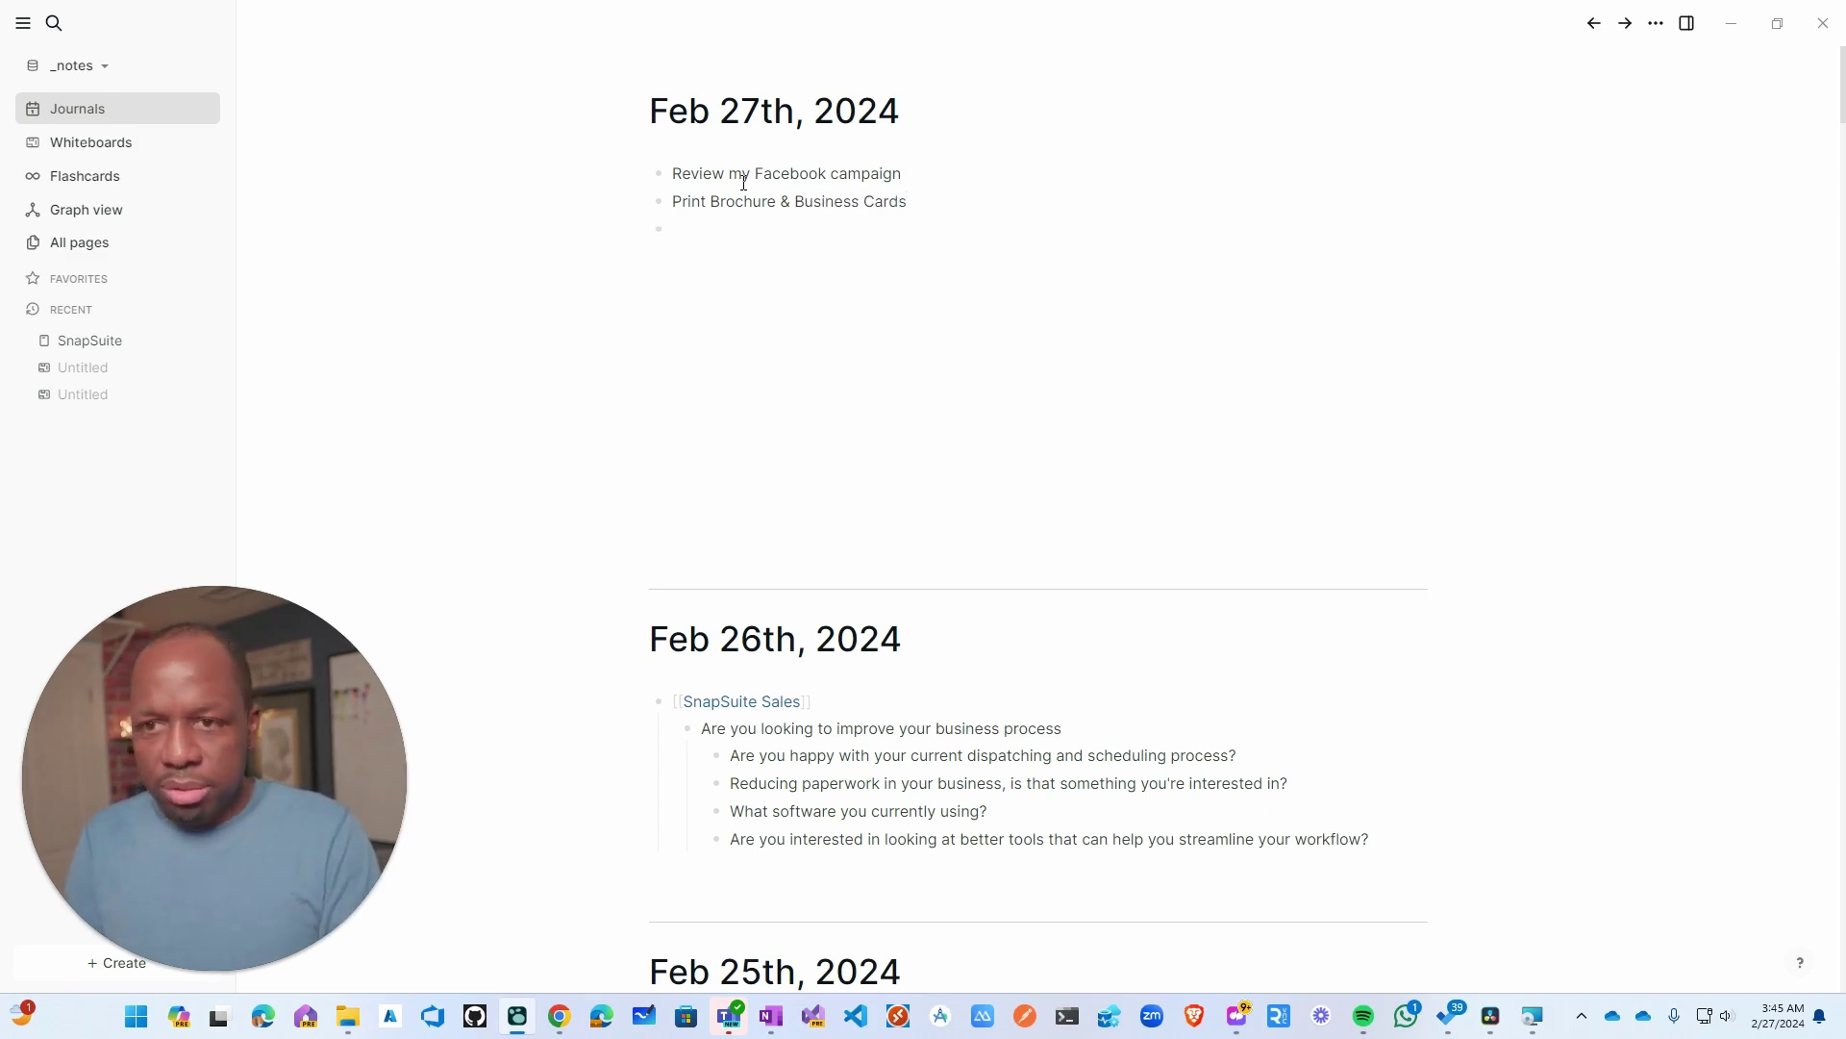
text(view)
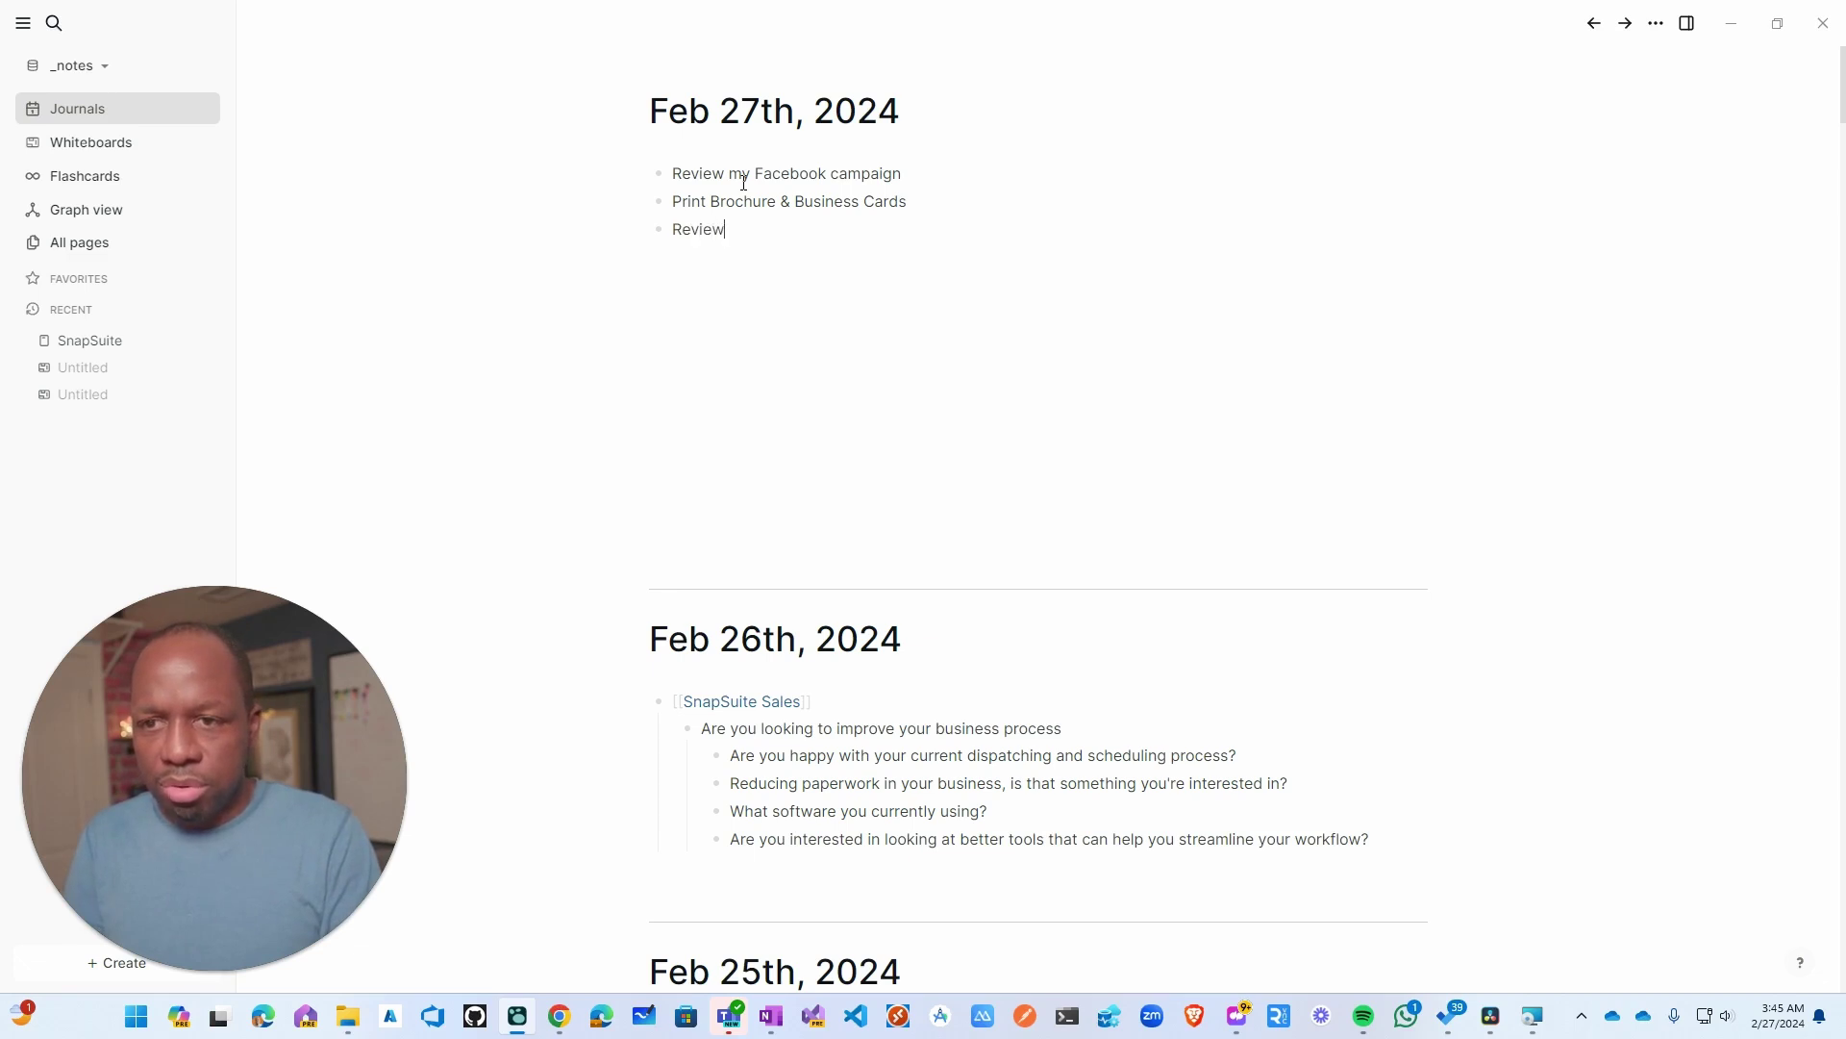
text( Automation)
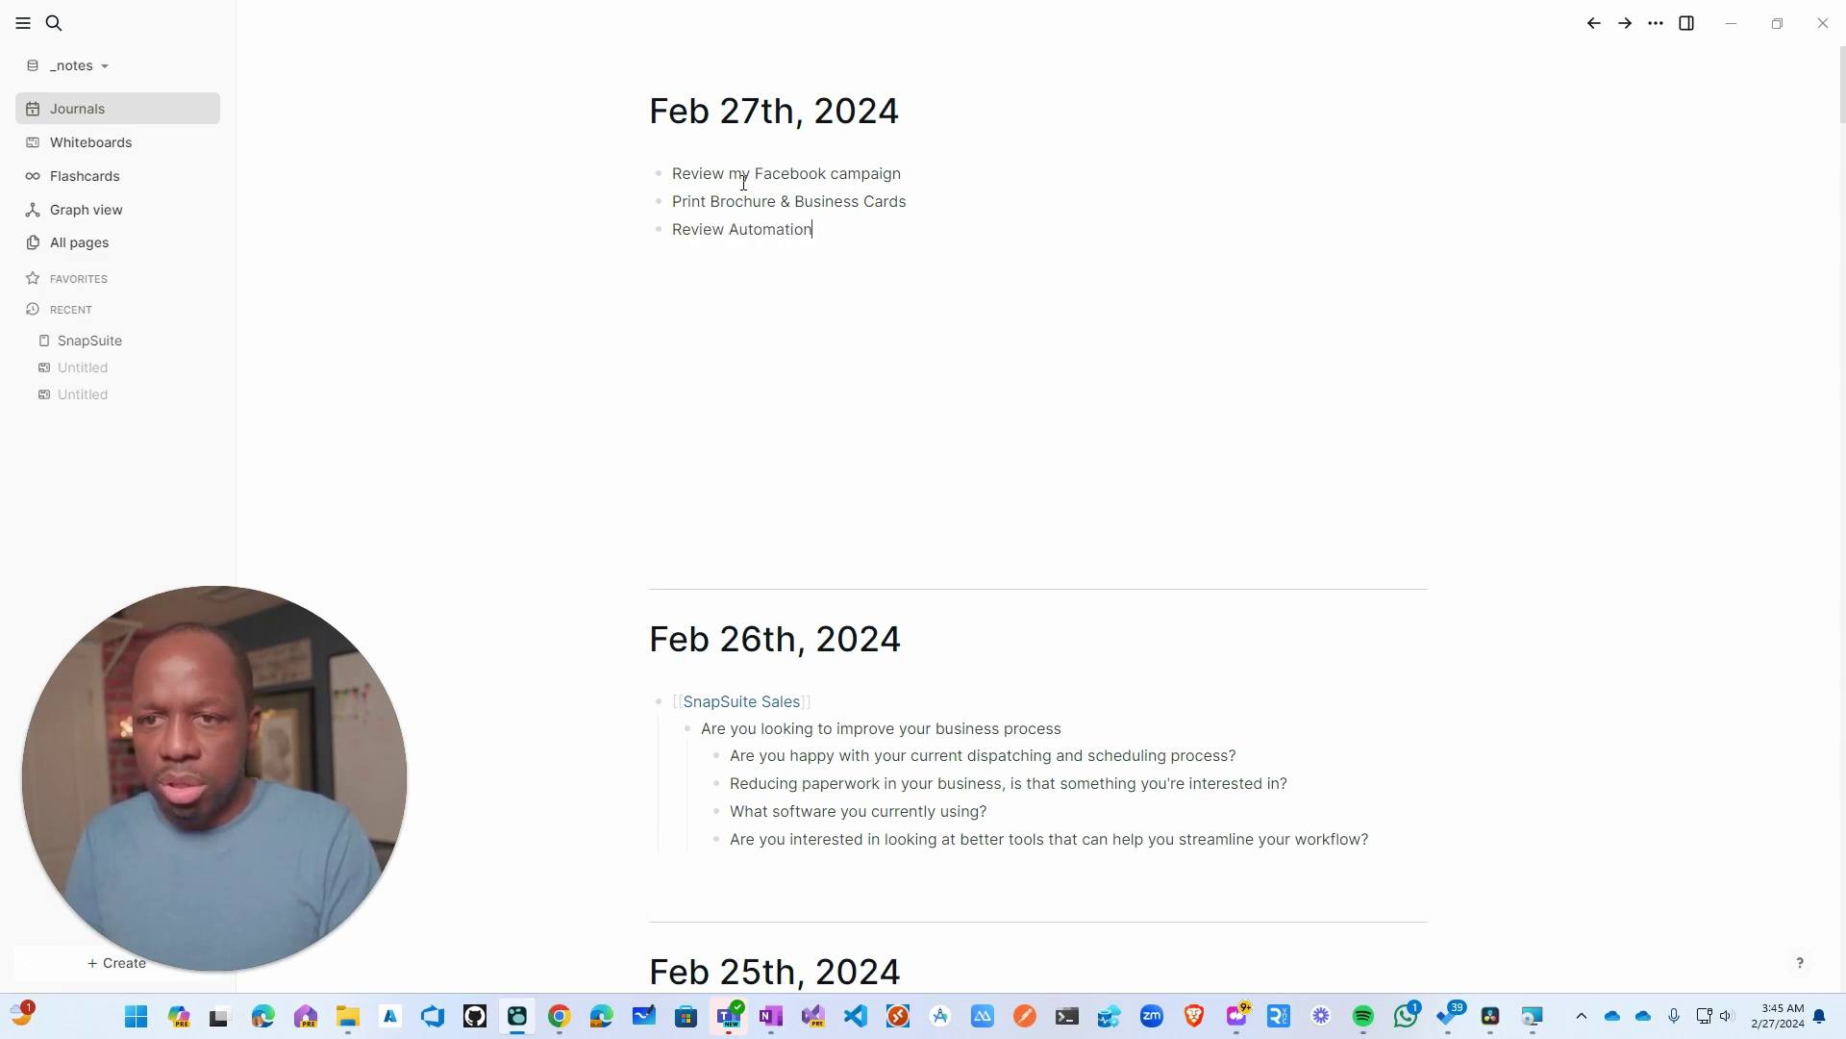
text( Sales Pipeline)
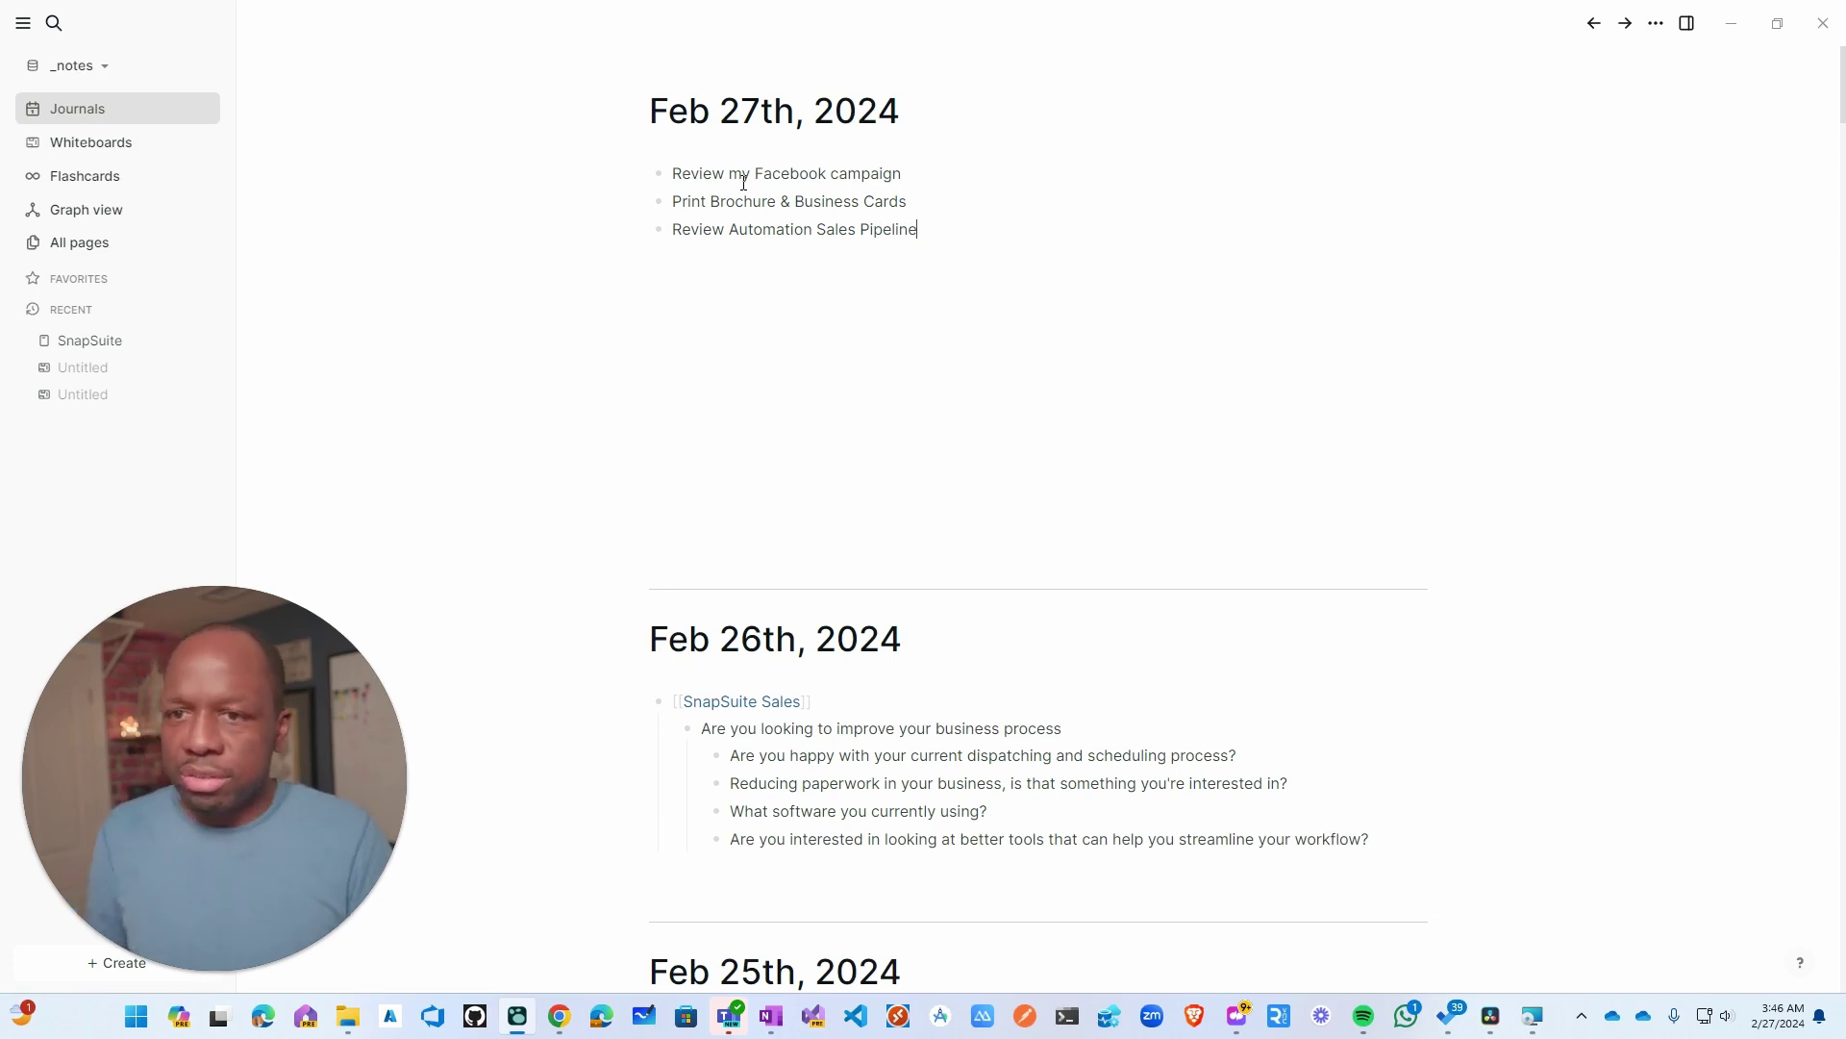
click(921, 182)
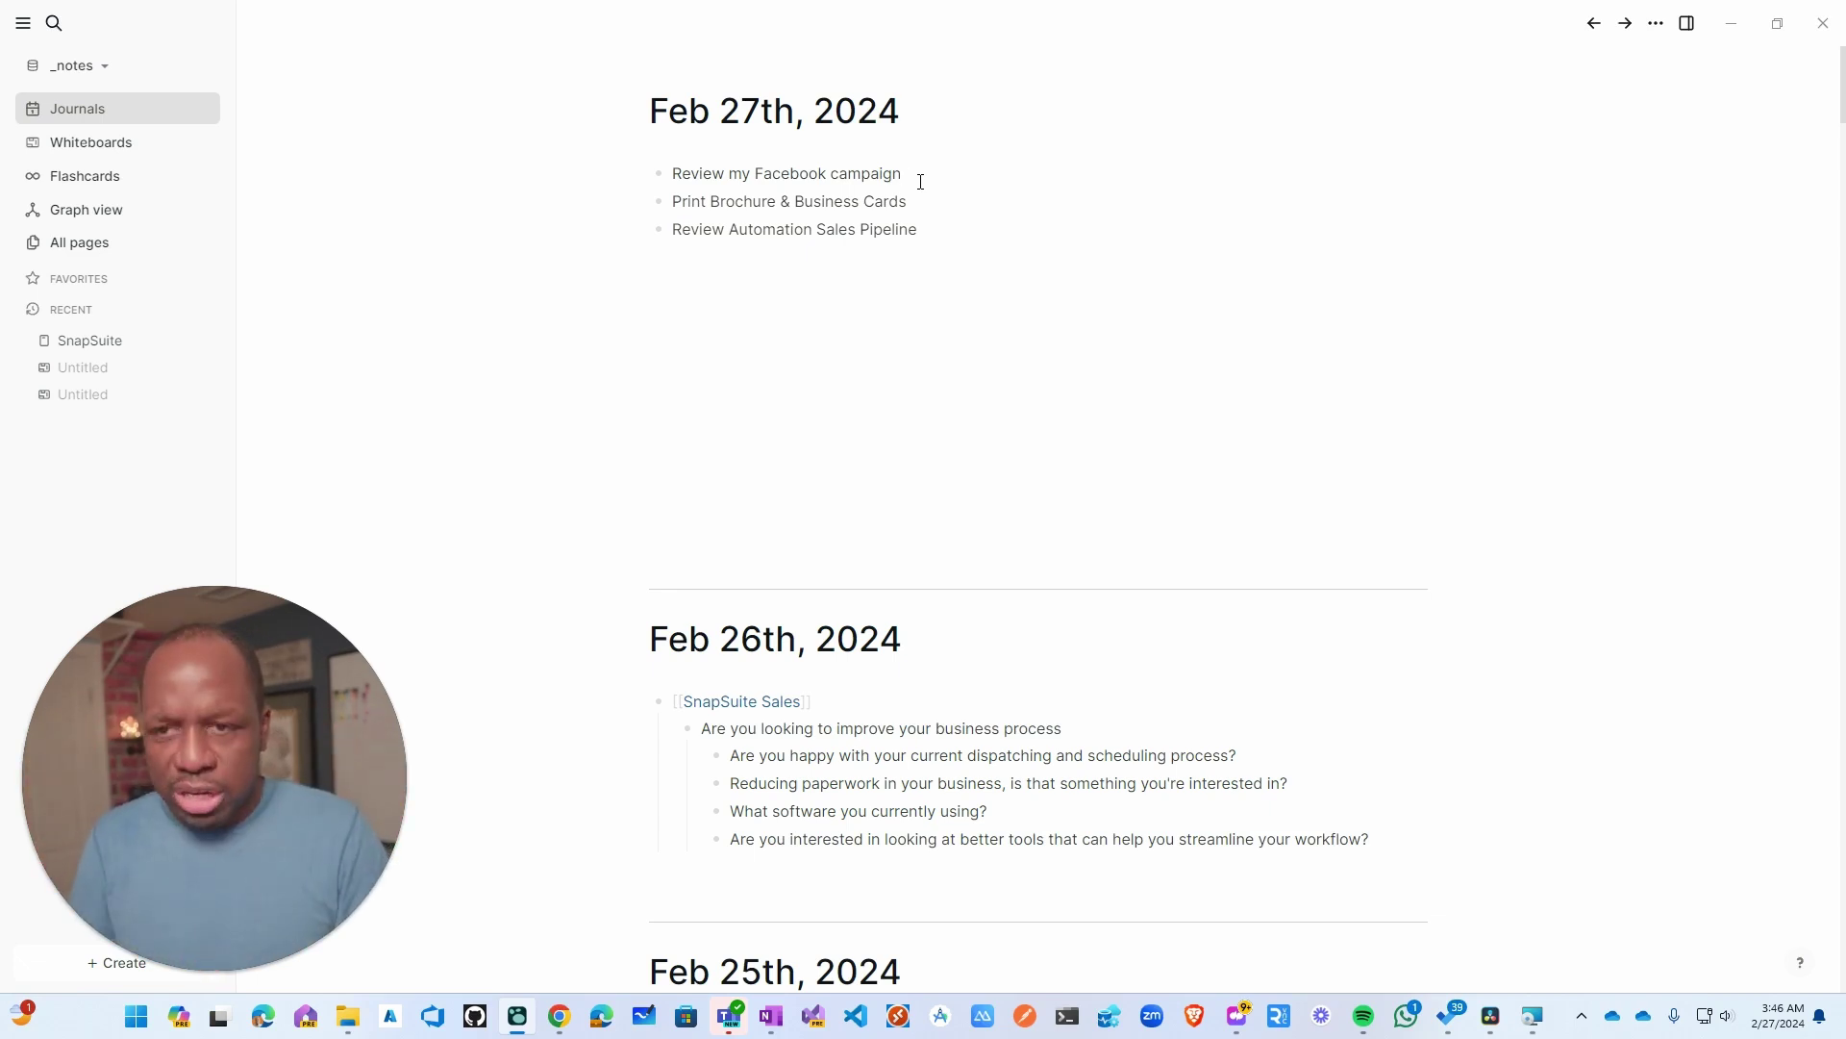
key(Return)
- Nest 'Add additional ads' and 'Test New Creatives' under Review my Facebook campaign
key(Tab)
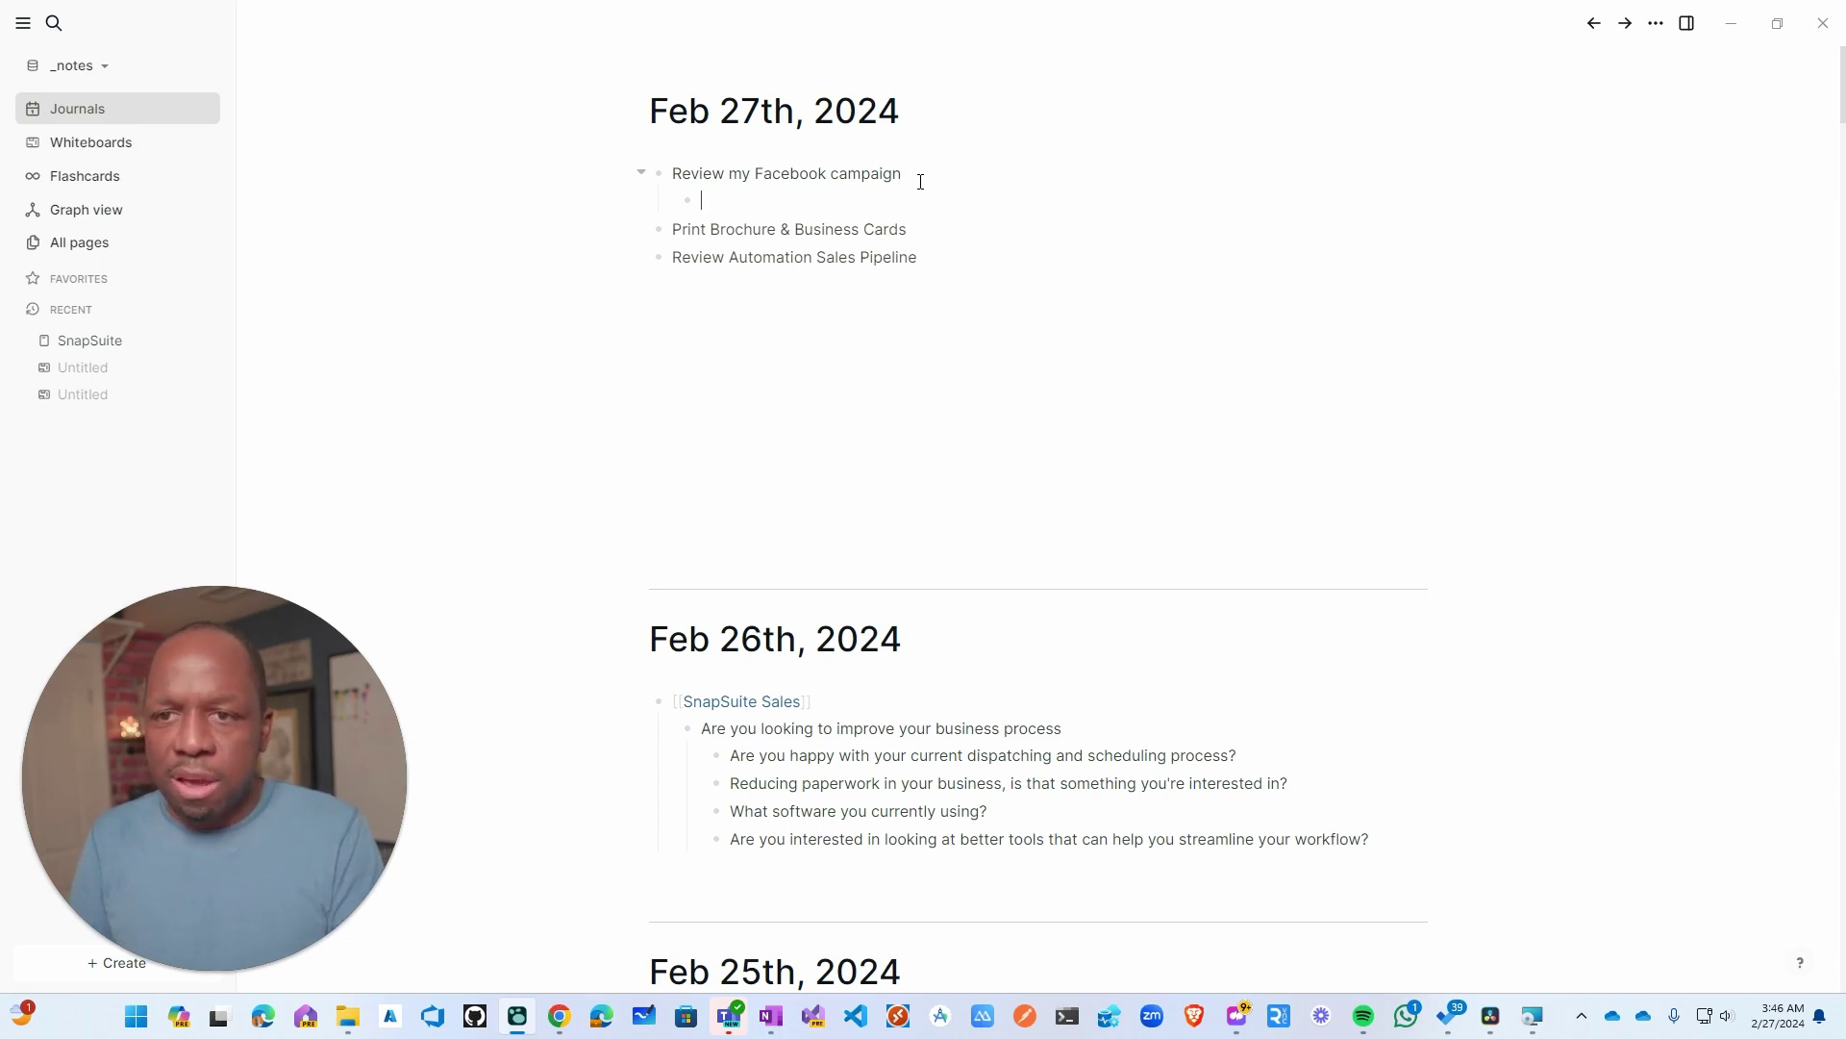
text(Add)
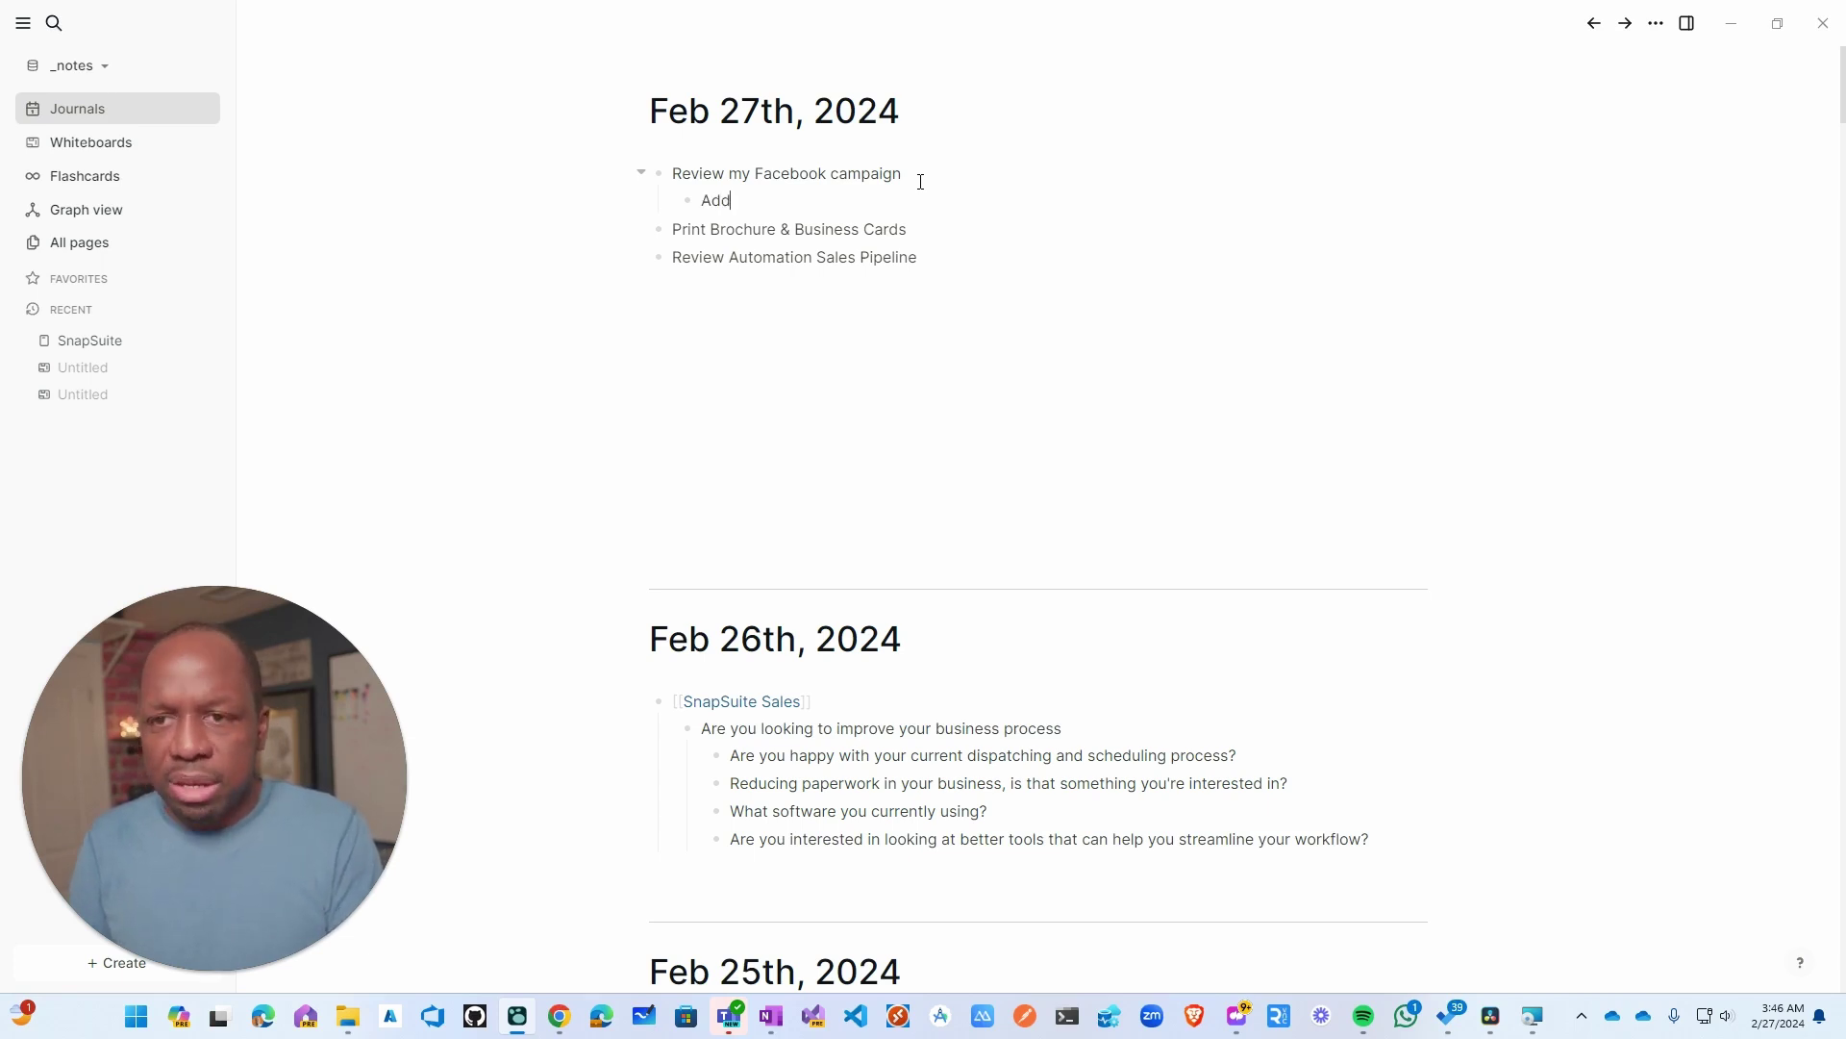
text( additional ads)
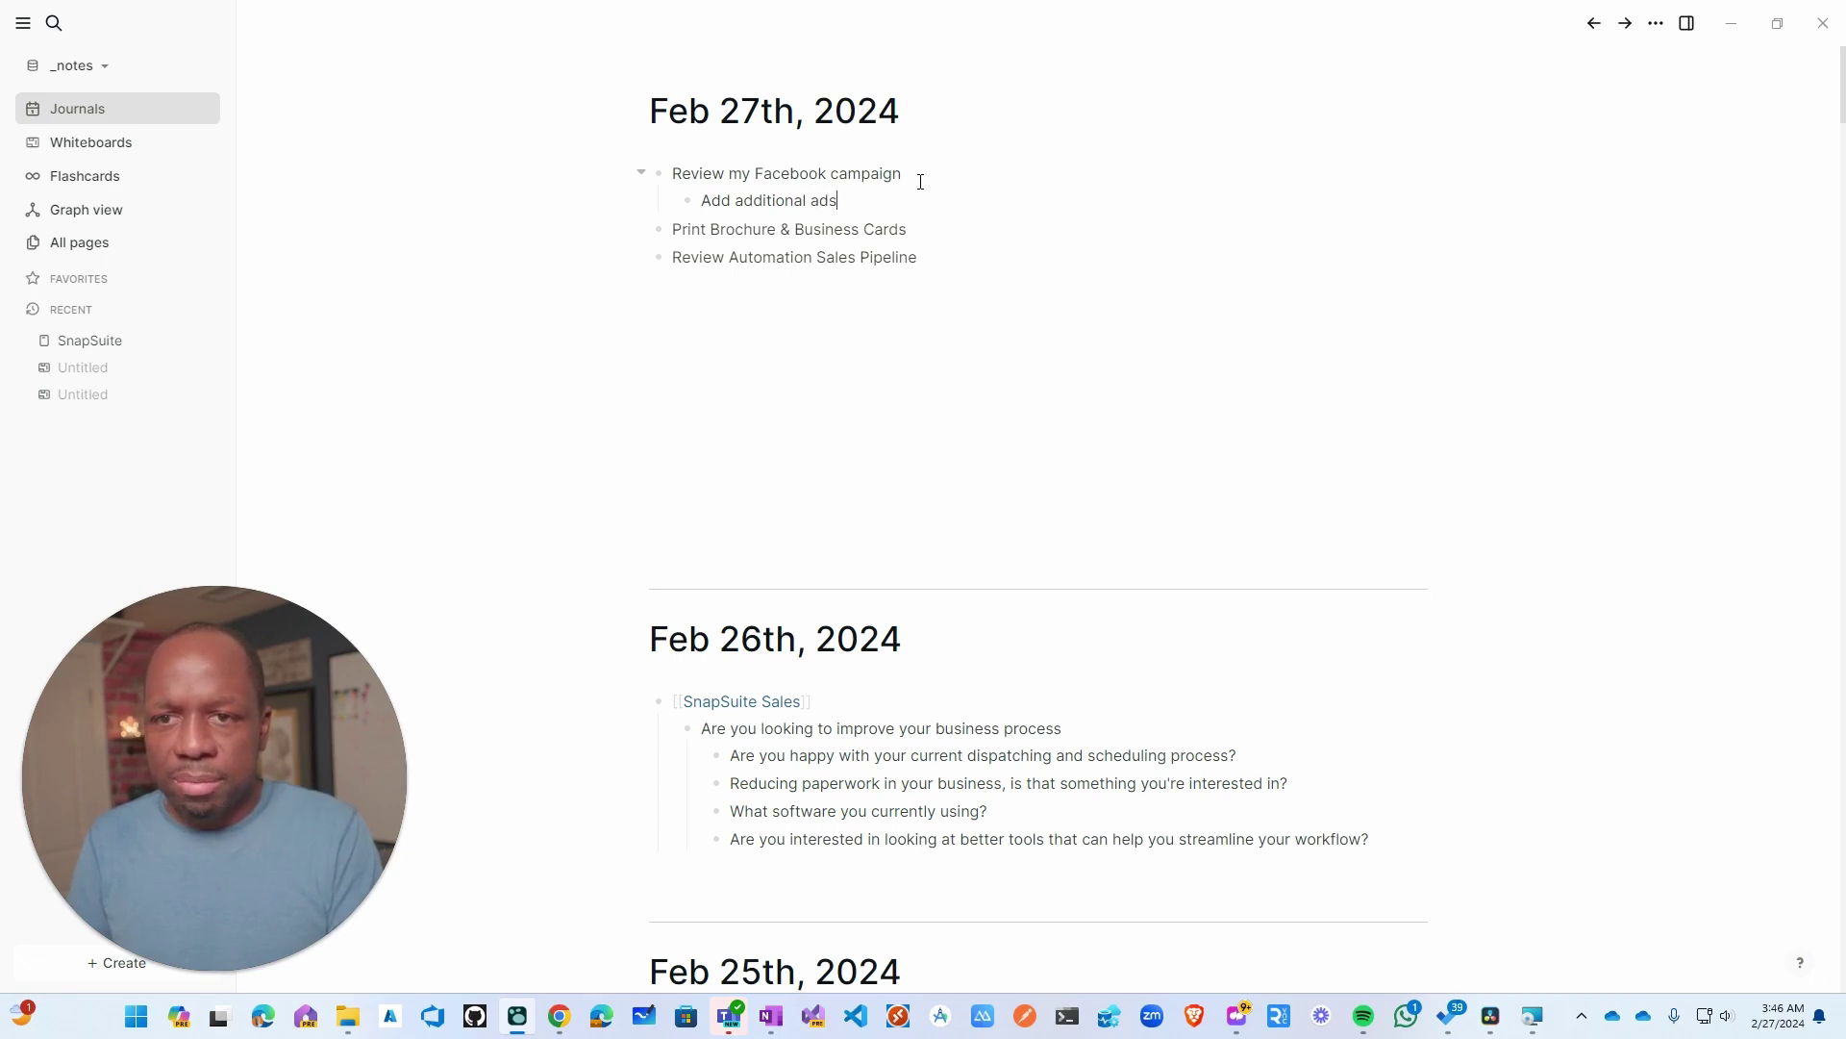
key(Return)
text(Test New)
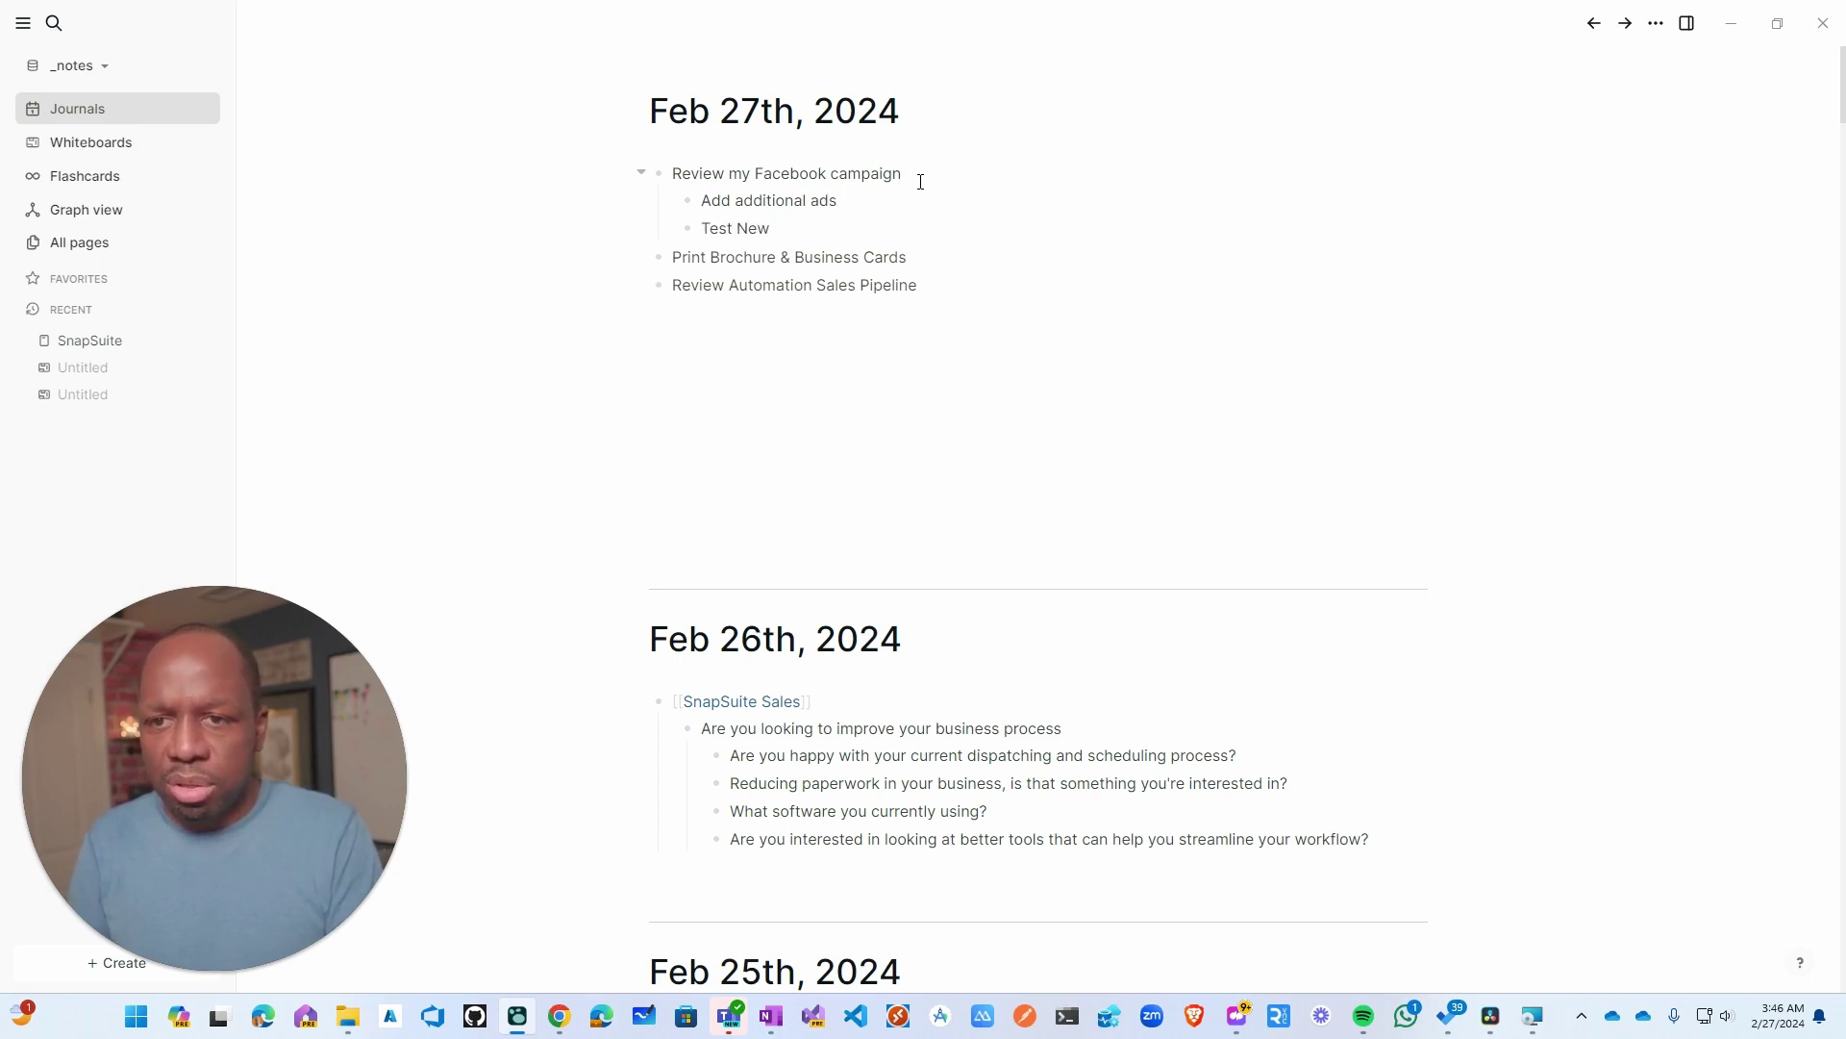
text( Creatives)
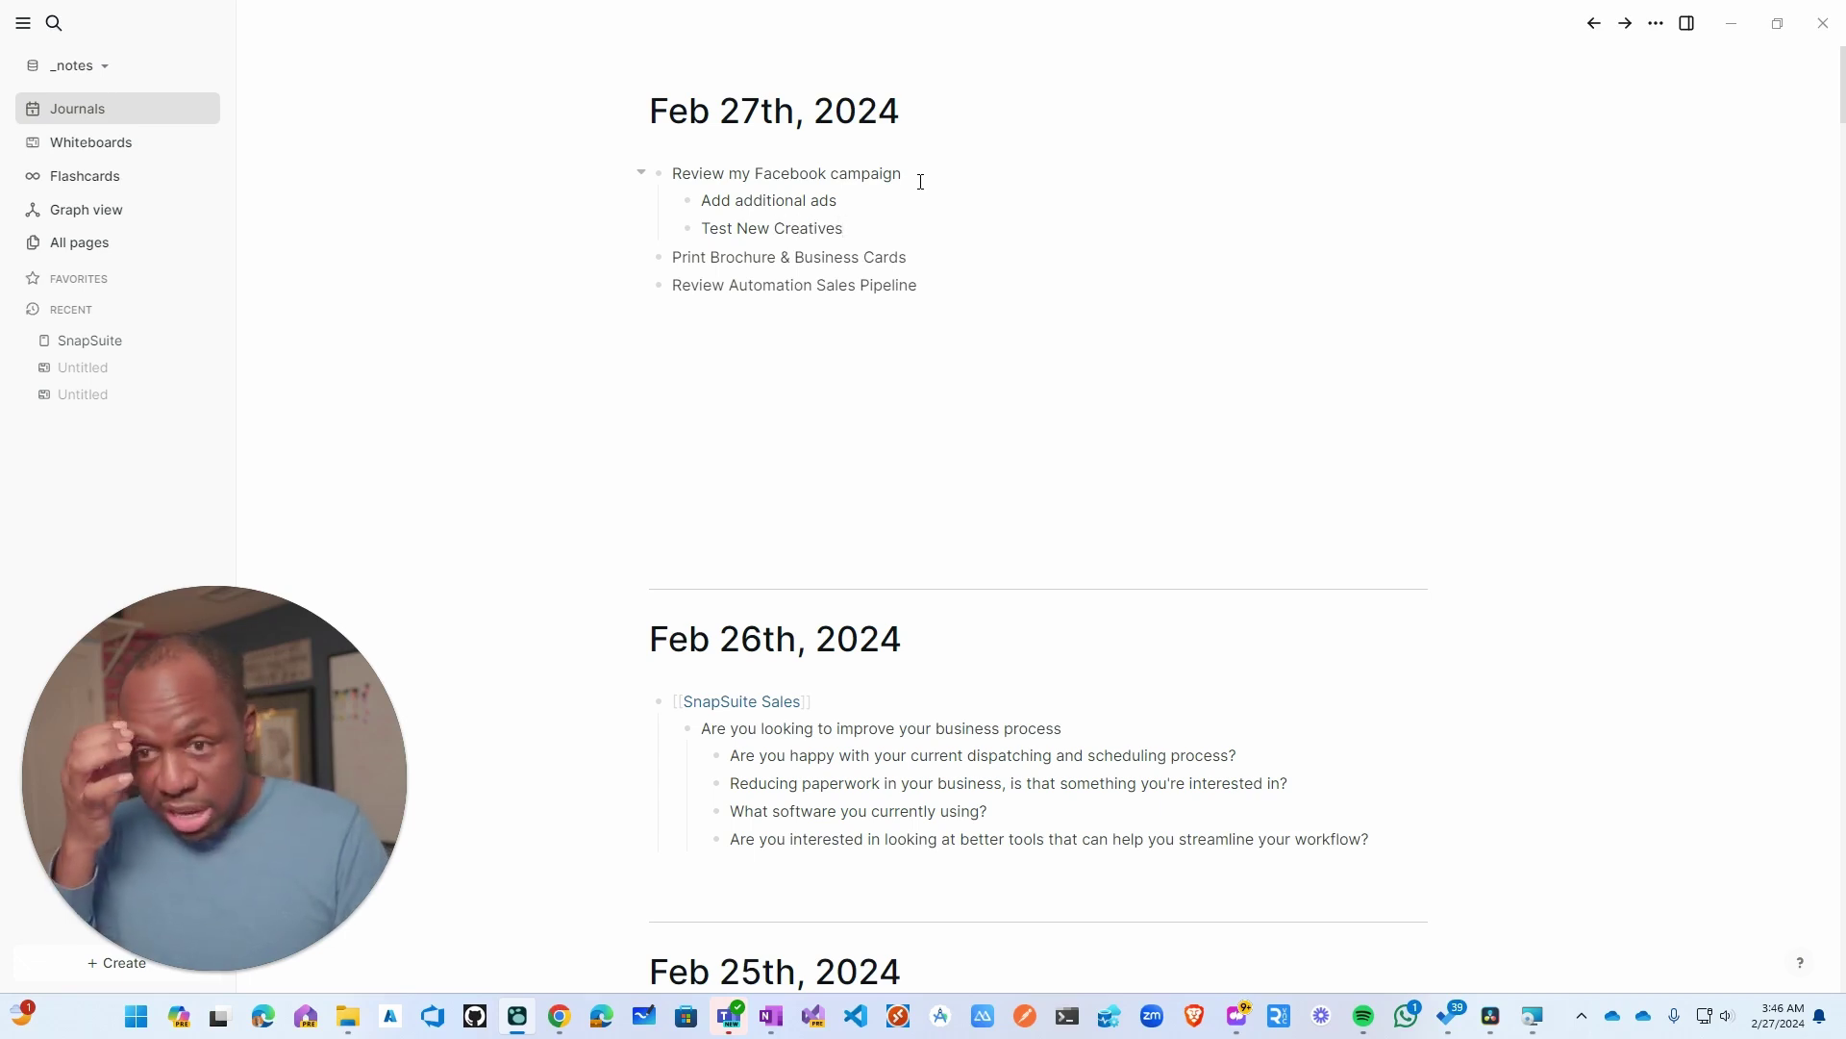
click(927, 253)
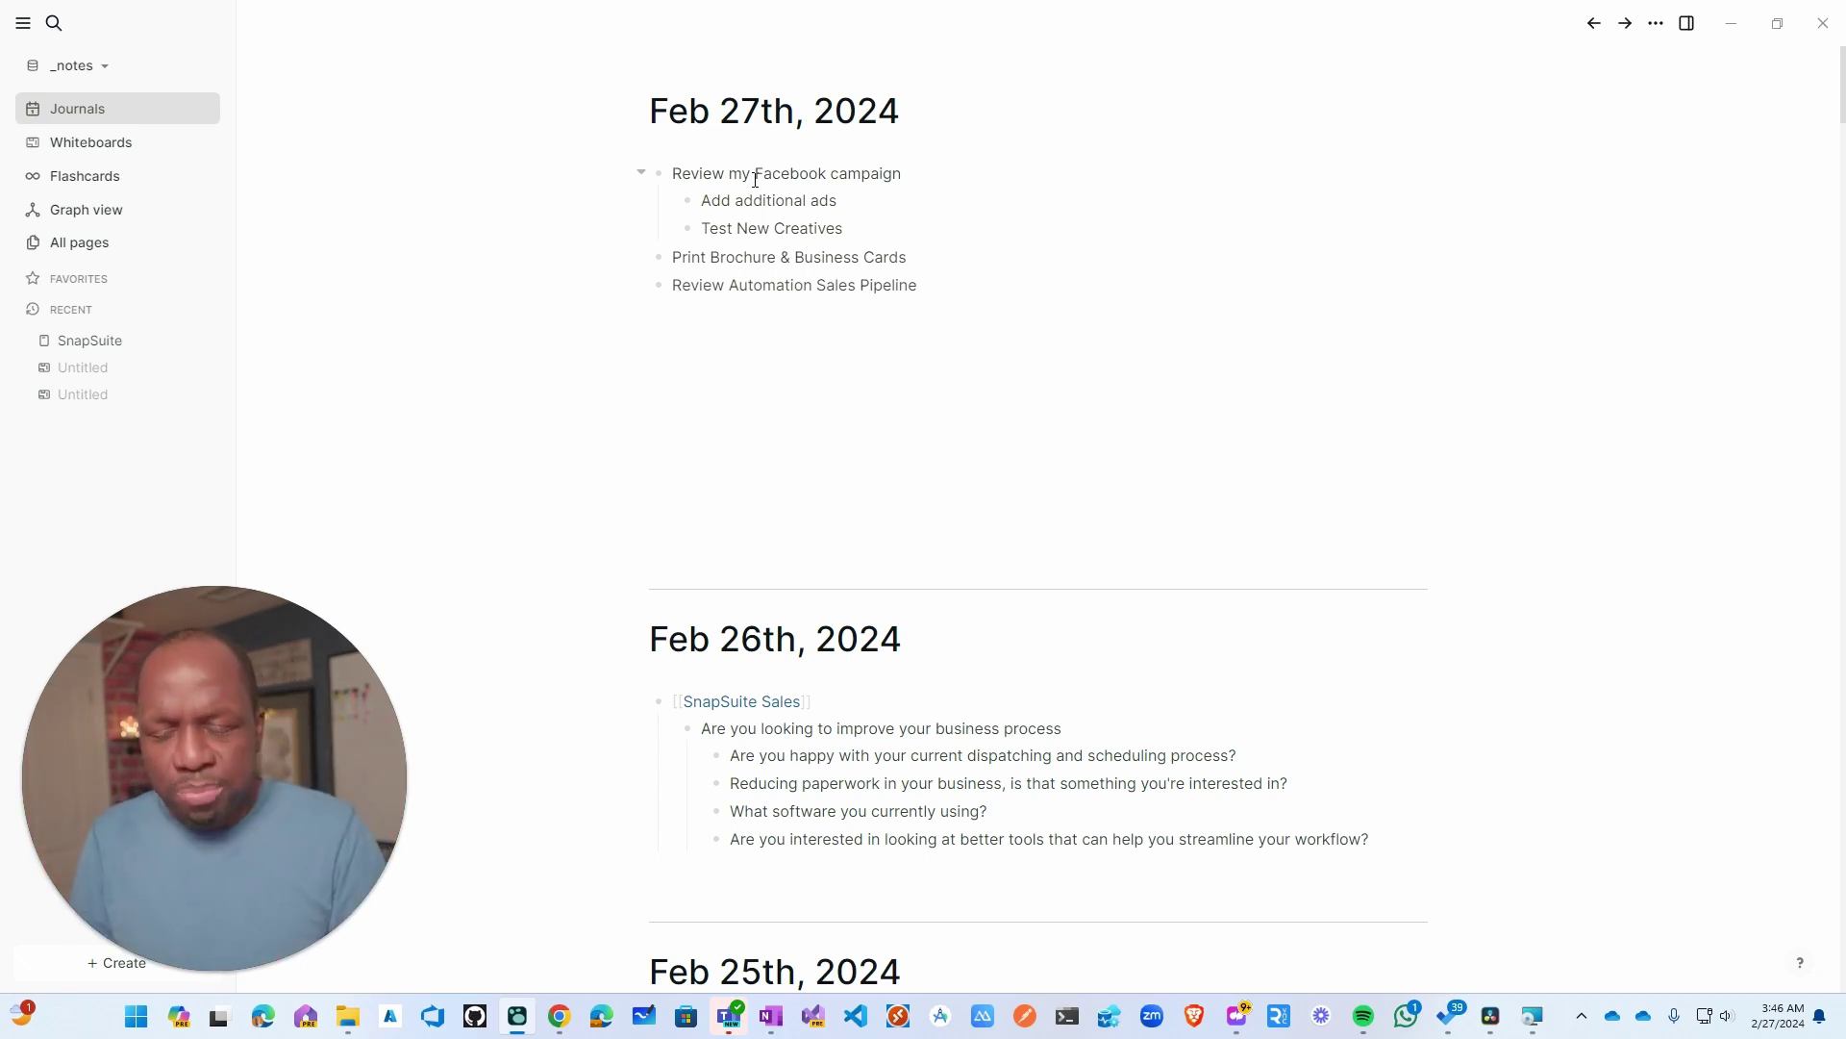
- Insert a [[Facebook]] page-link bullet above the campaign task
key(Return)
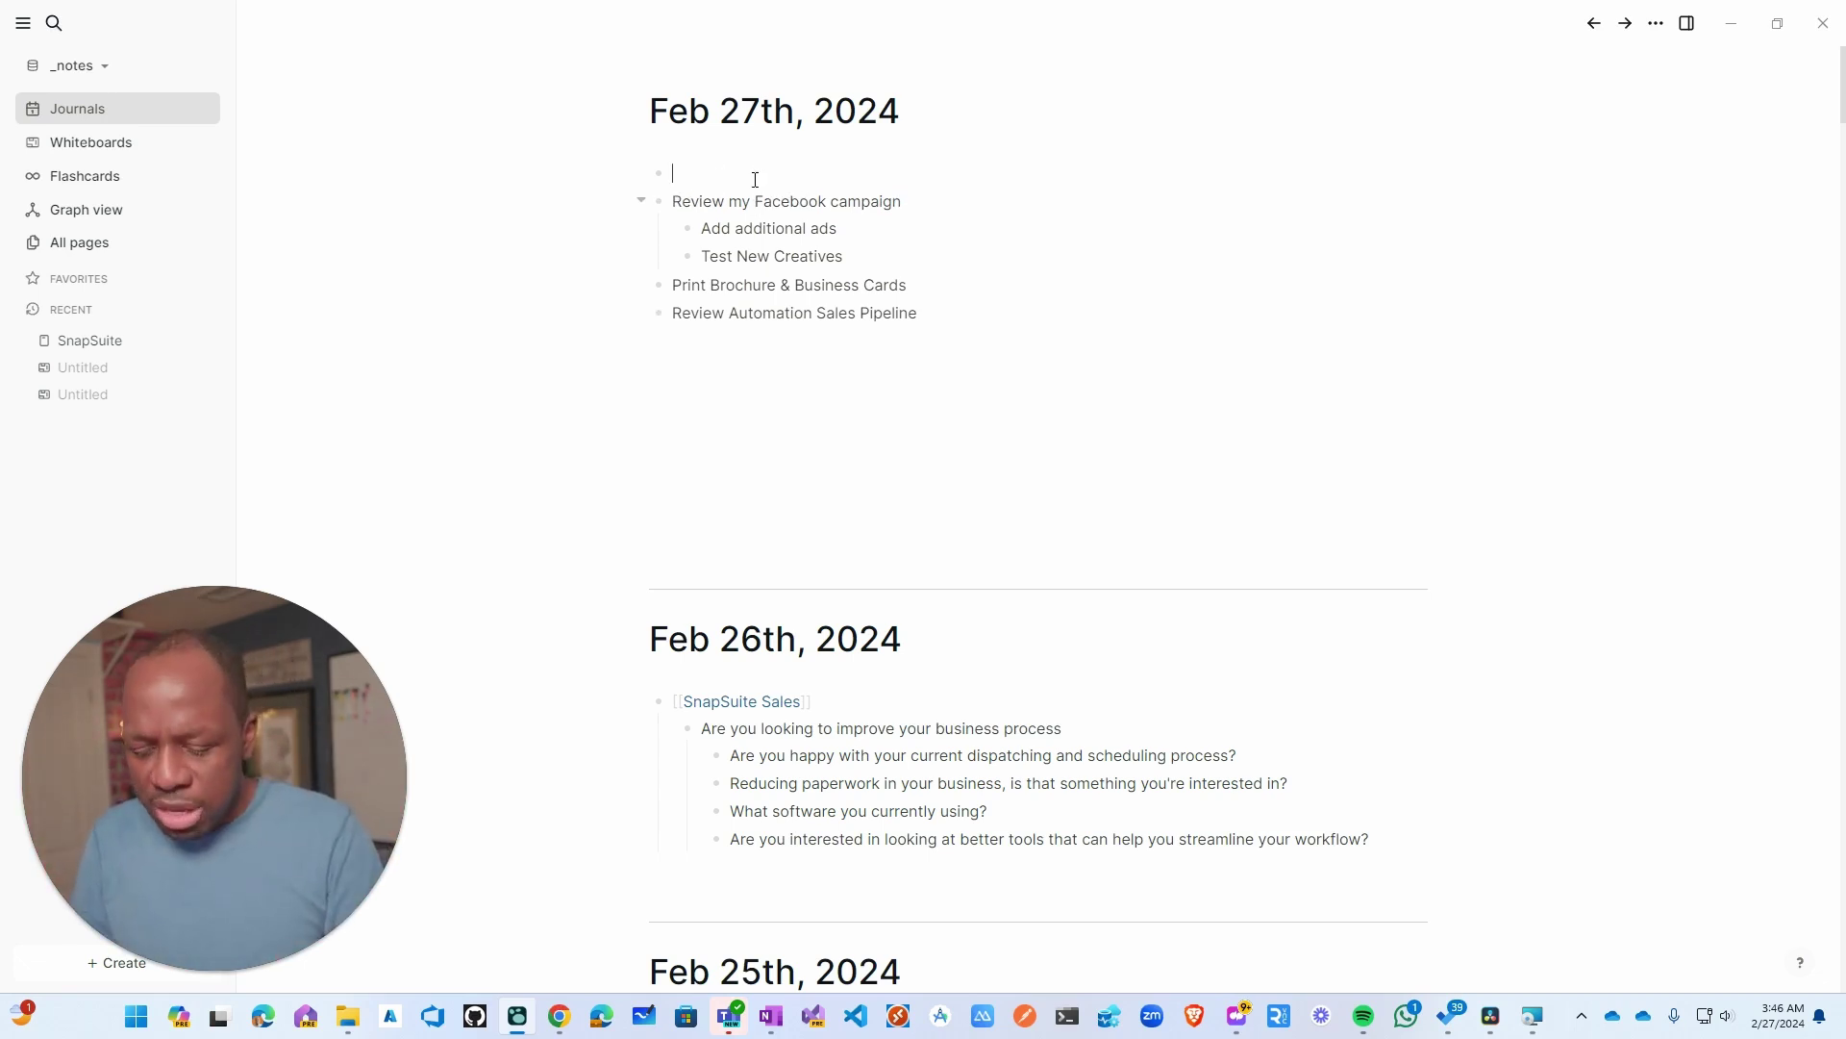
text([[)
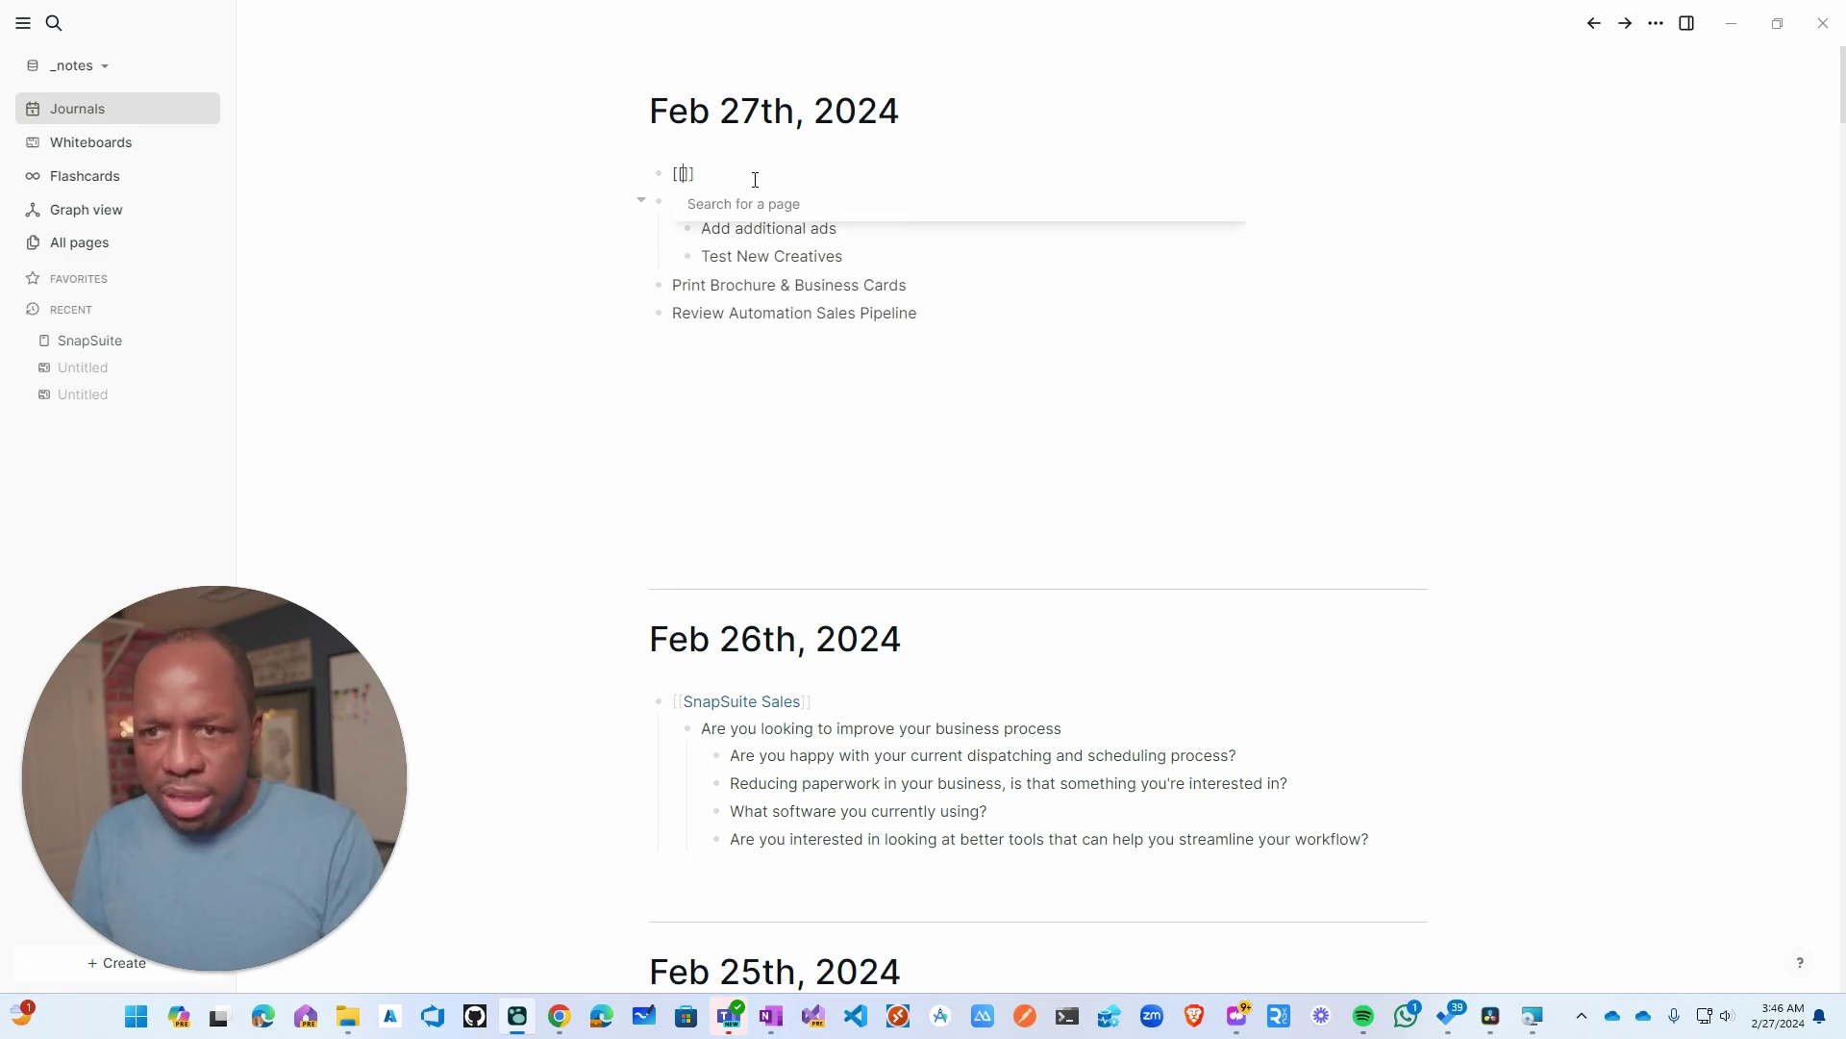
text(Fac)
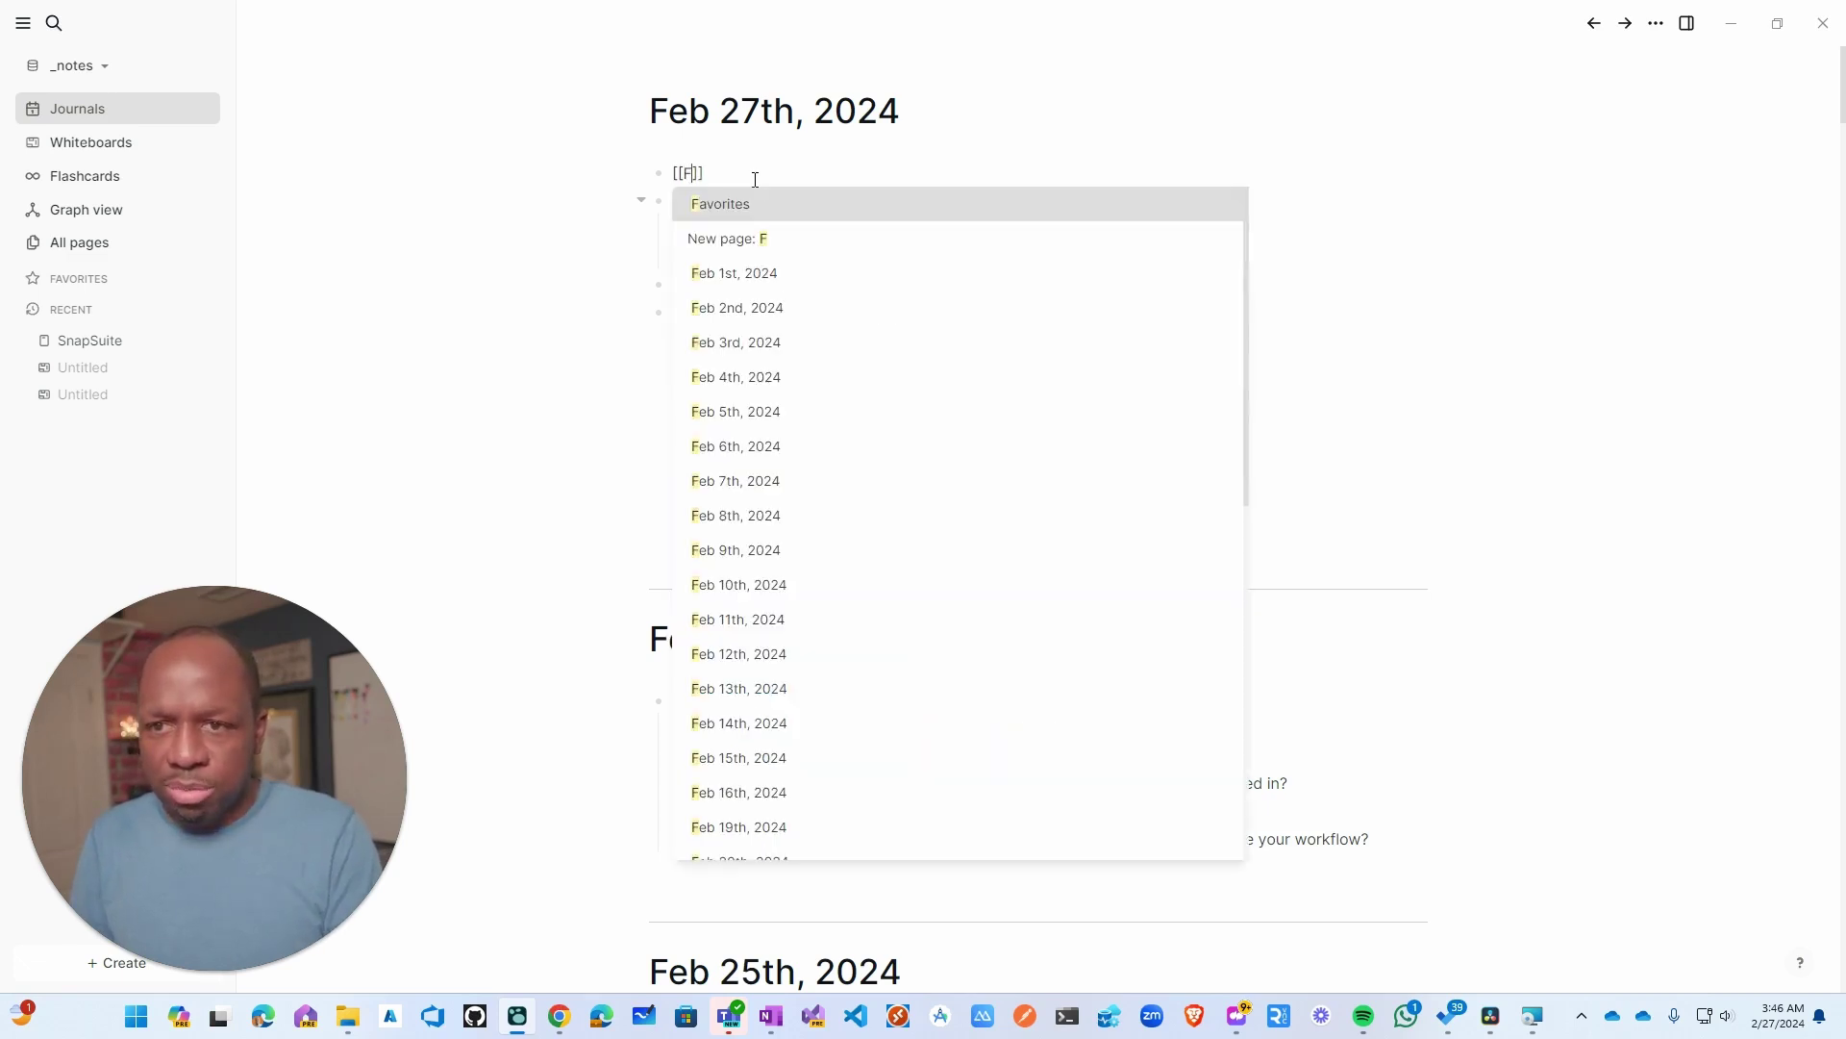
text(ebook)
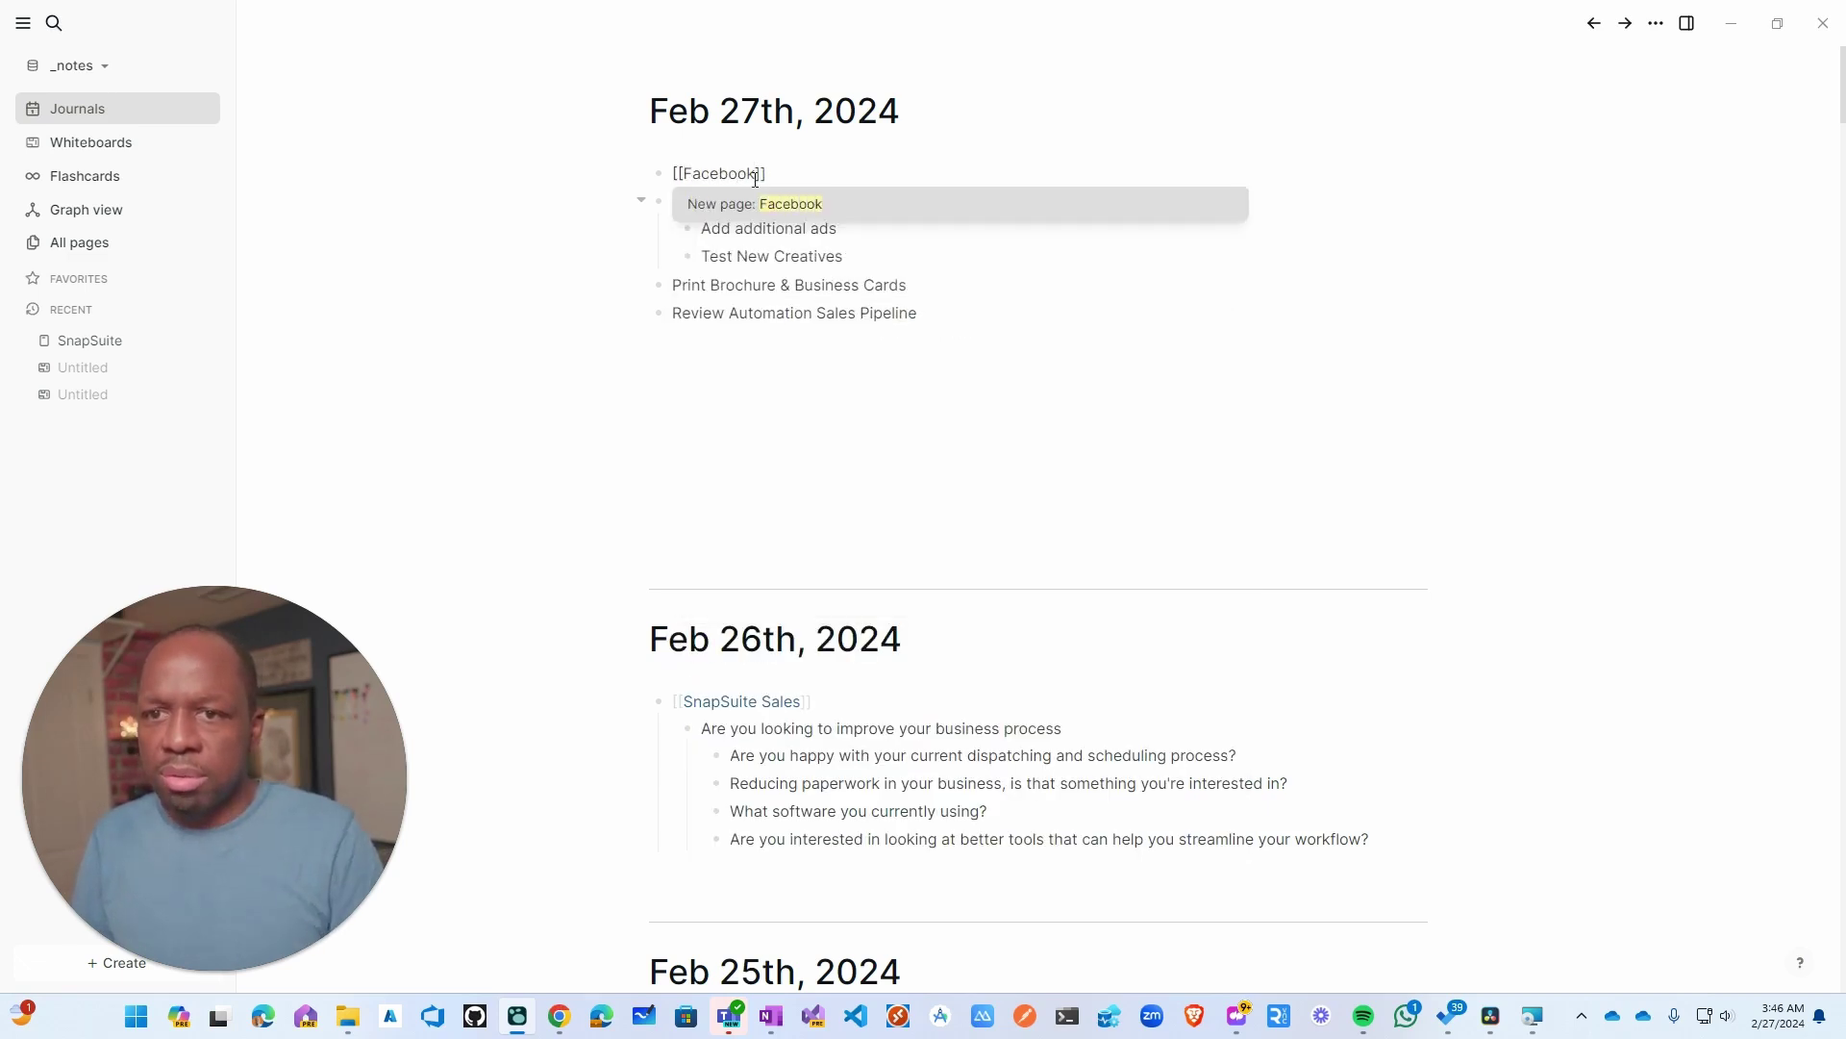
key(Return)
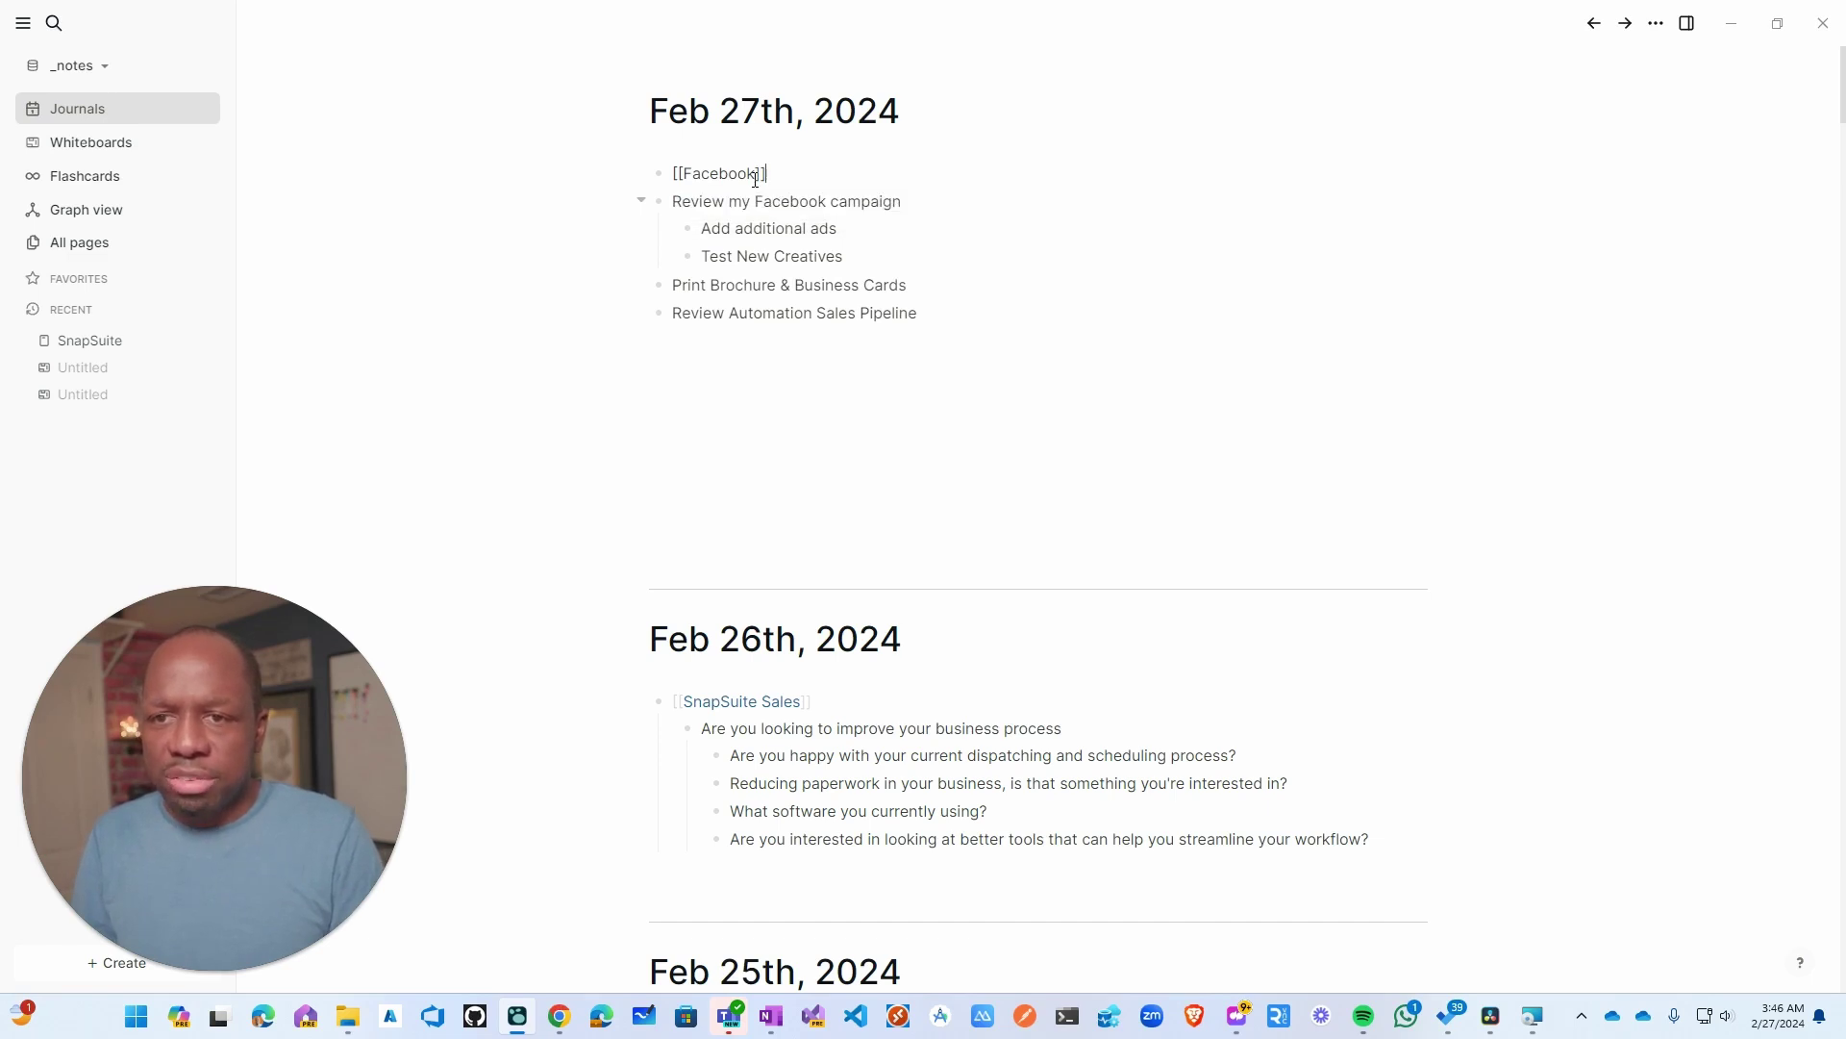
key(Return)
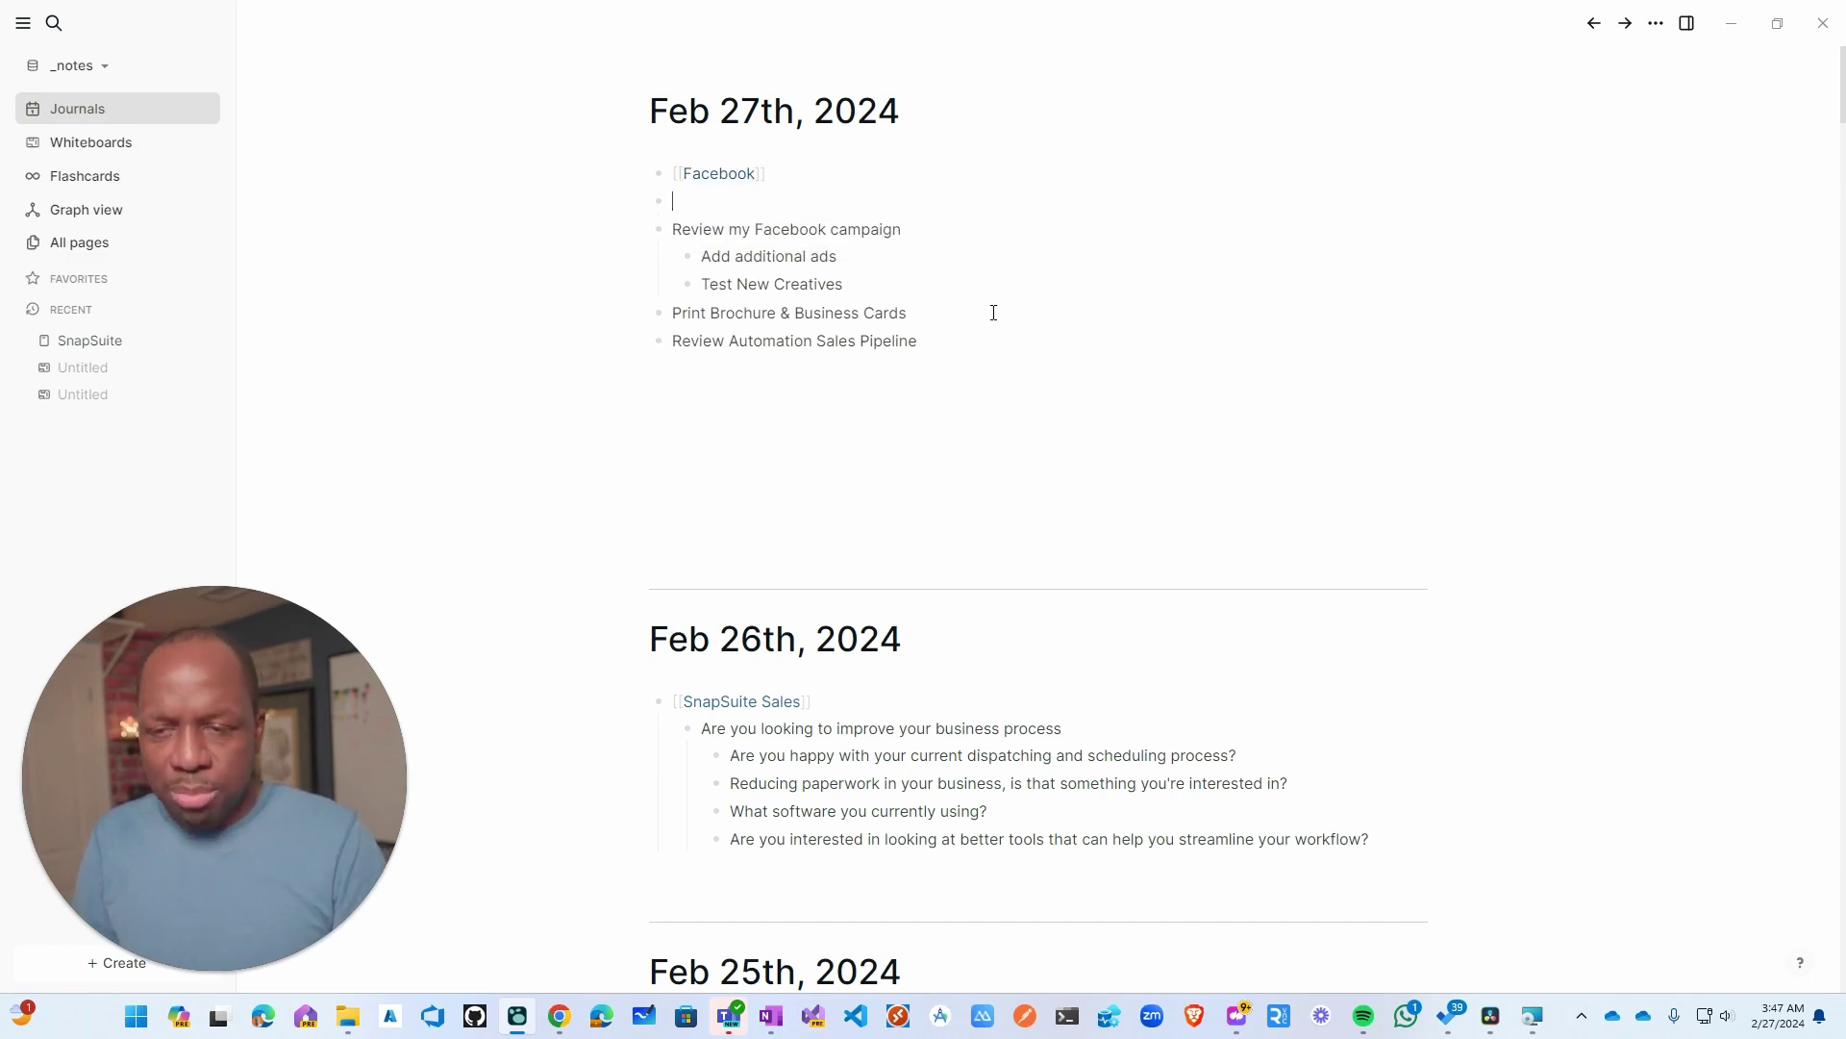
key(Delete)
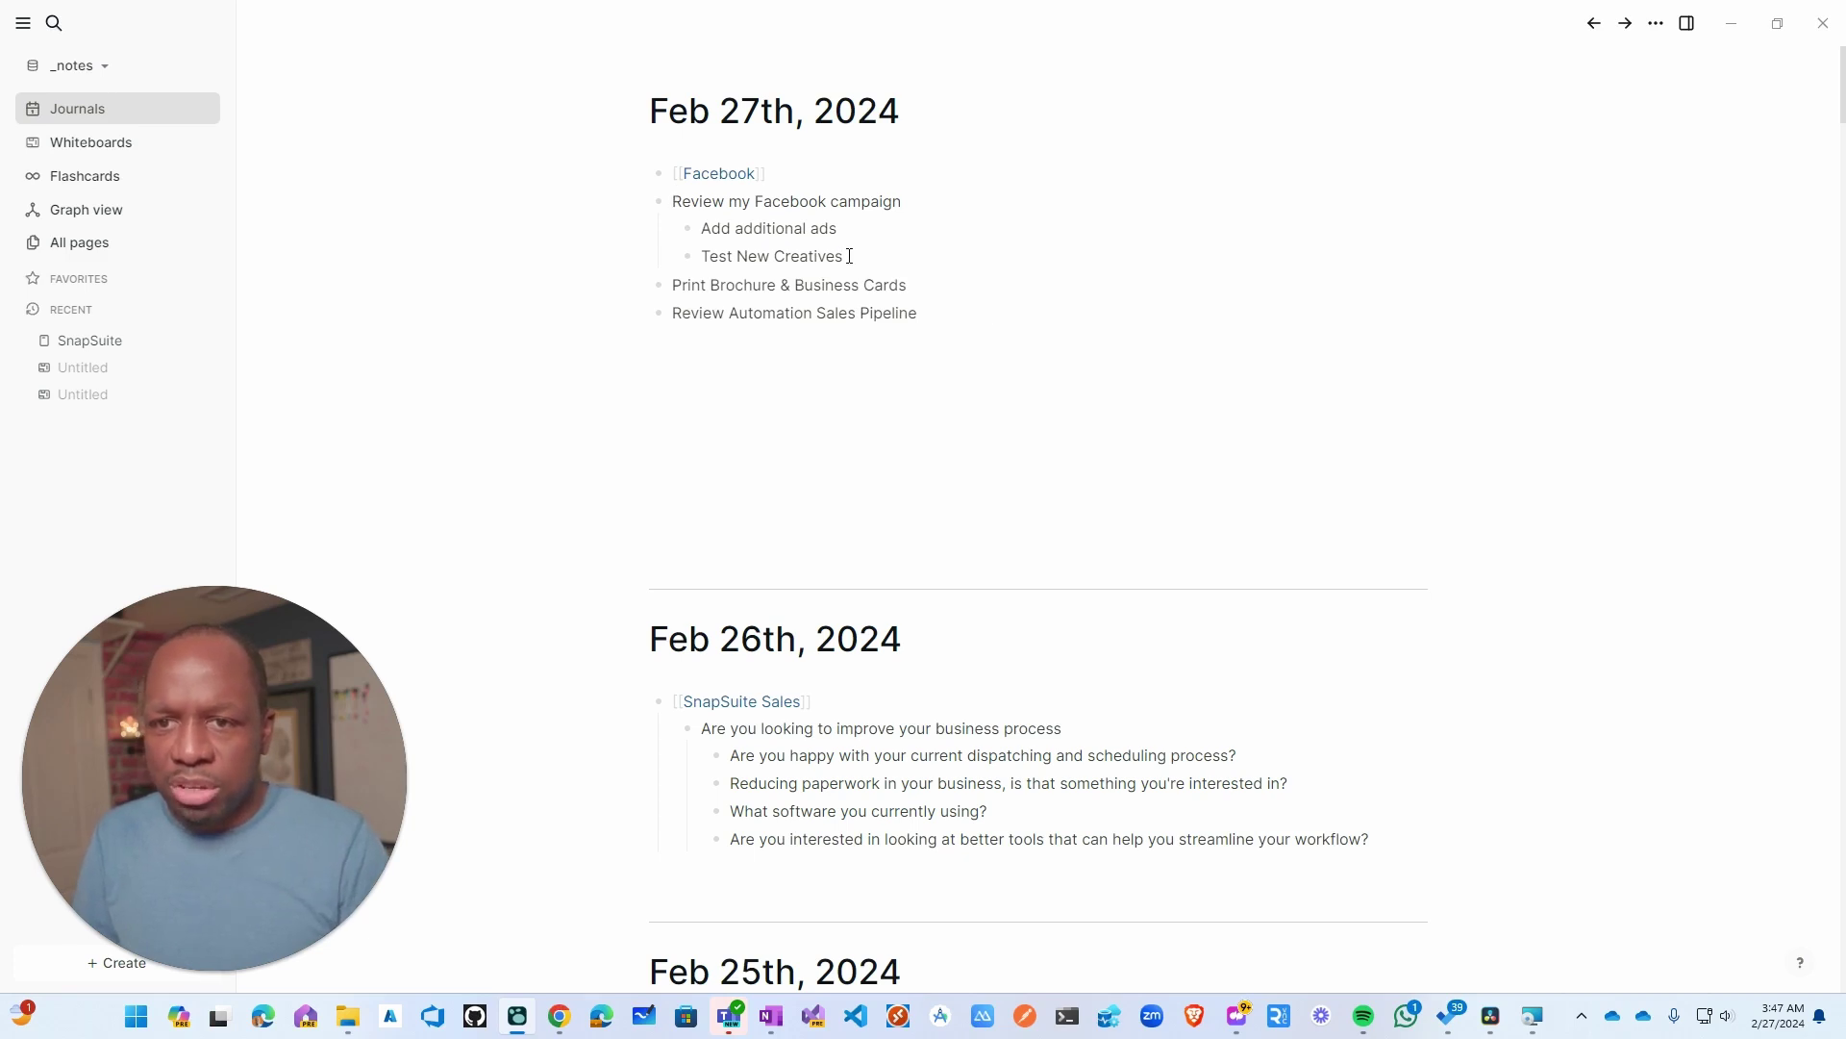
- Indent Review my Facebook campaign and its sub-items beneath the Facebook link
drag(849, 255, 667, 212)
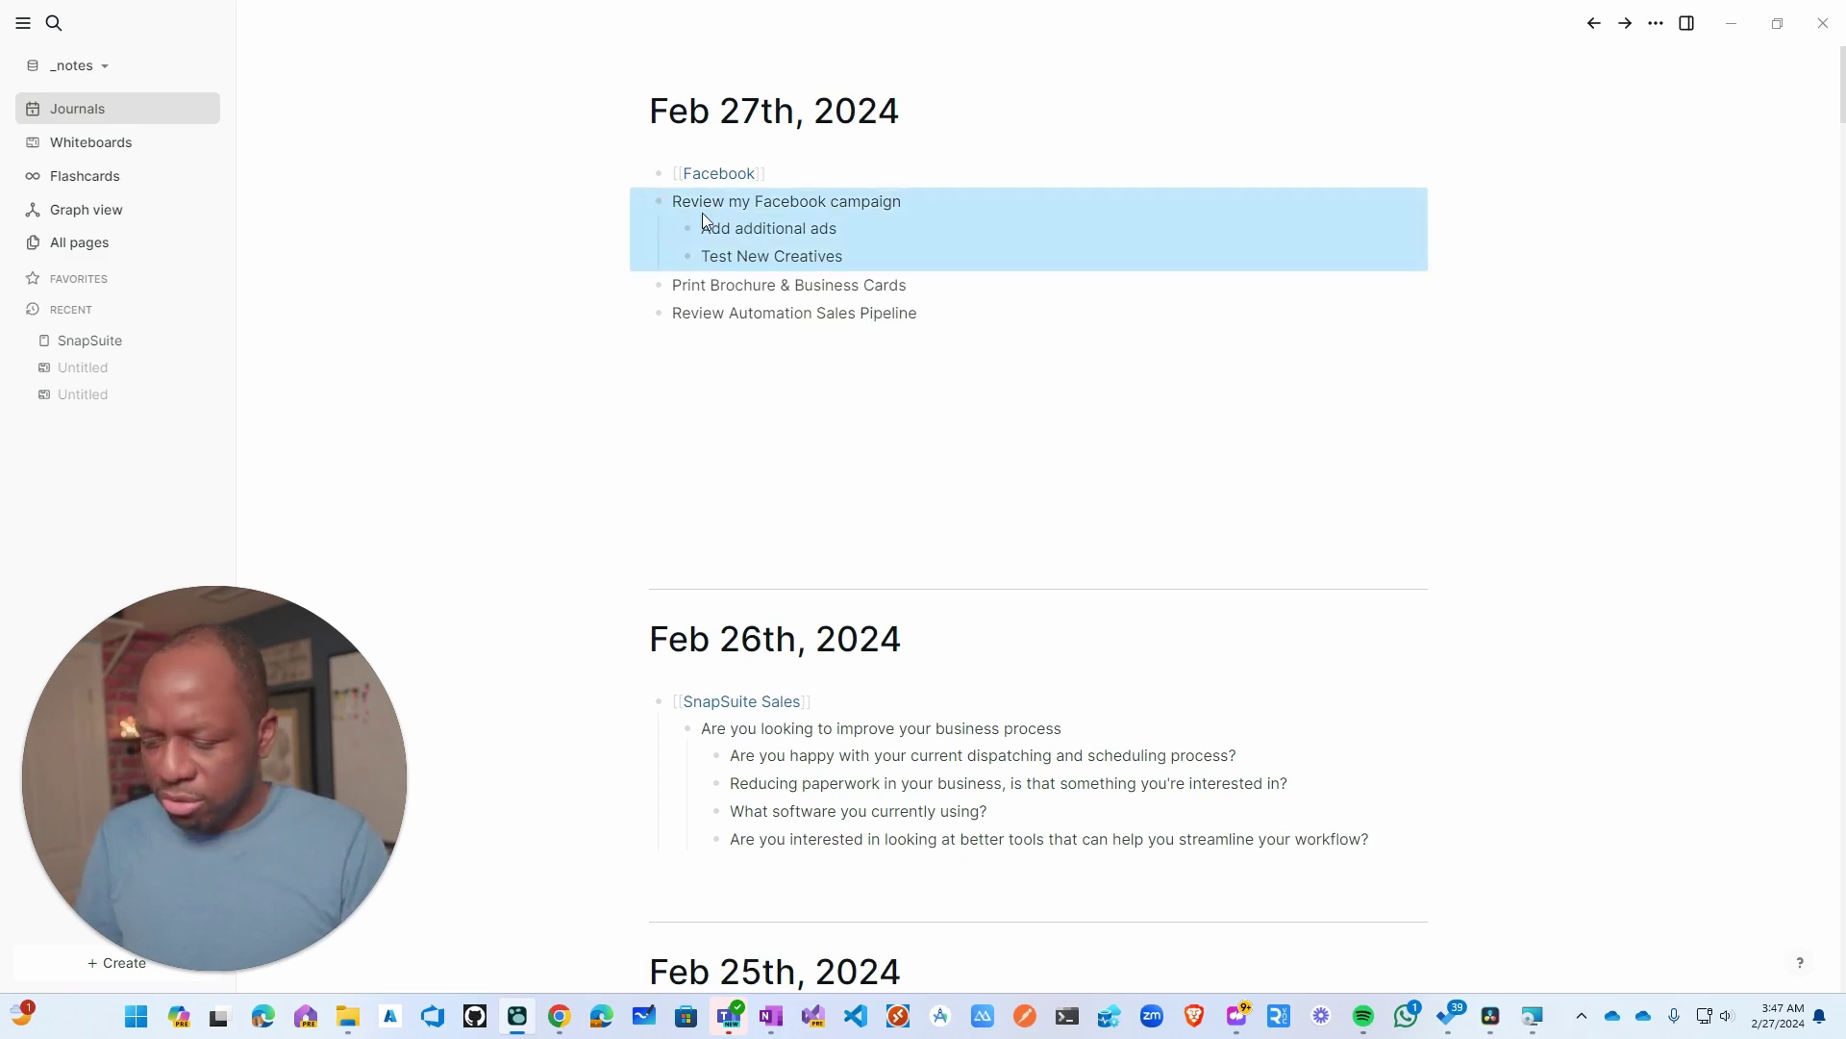
key(Tab)
key(Escape)
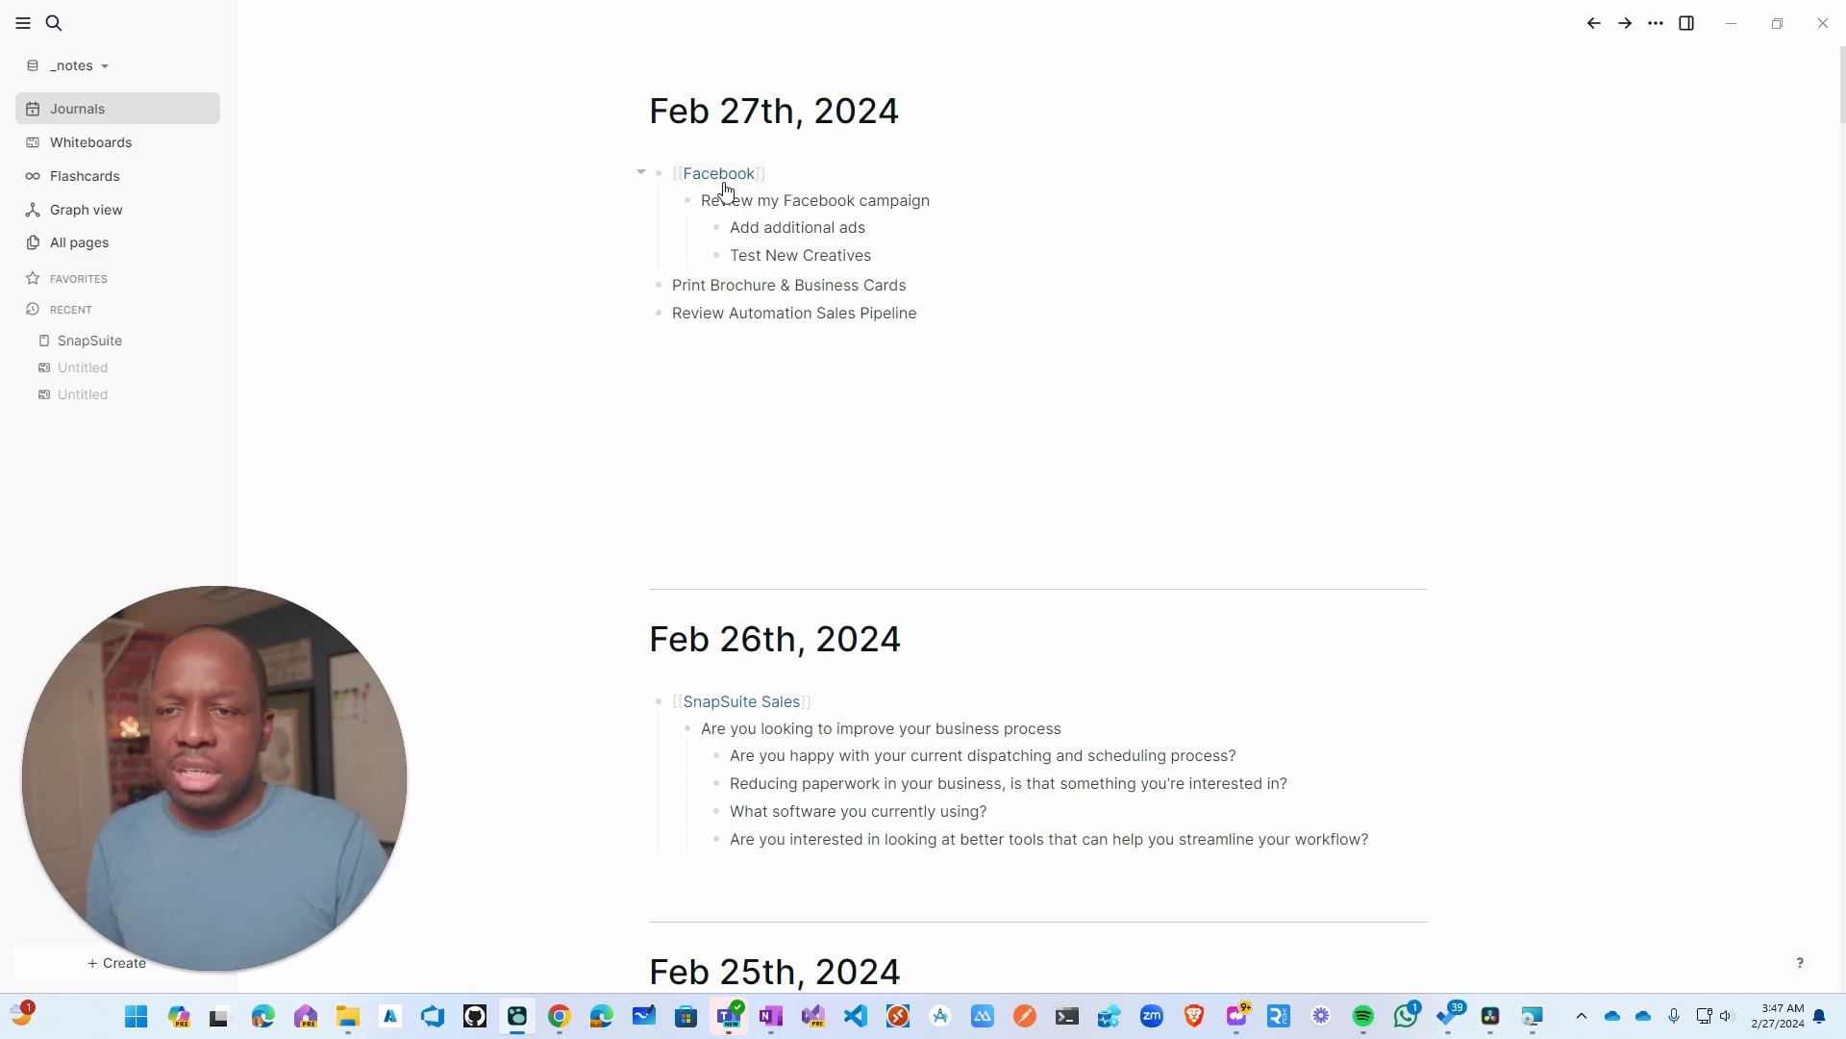
click(671, 200)
click(672, 202)
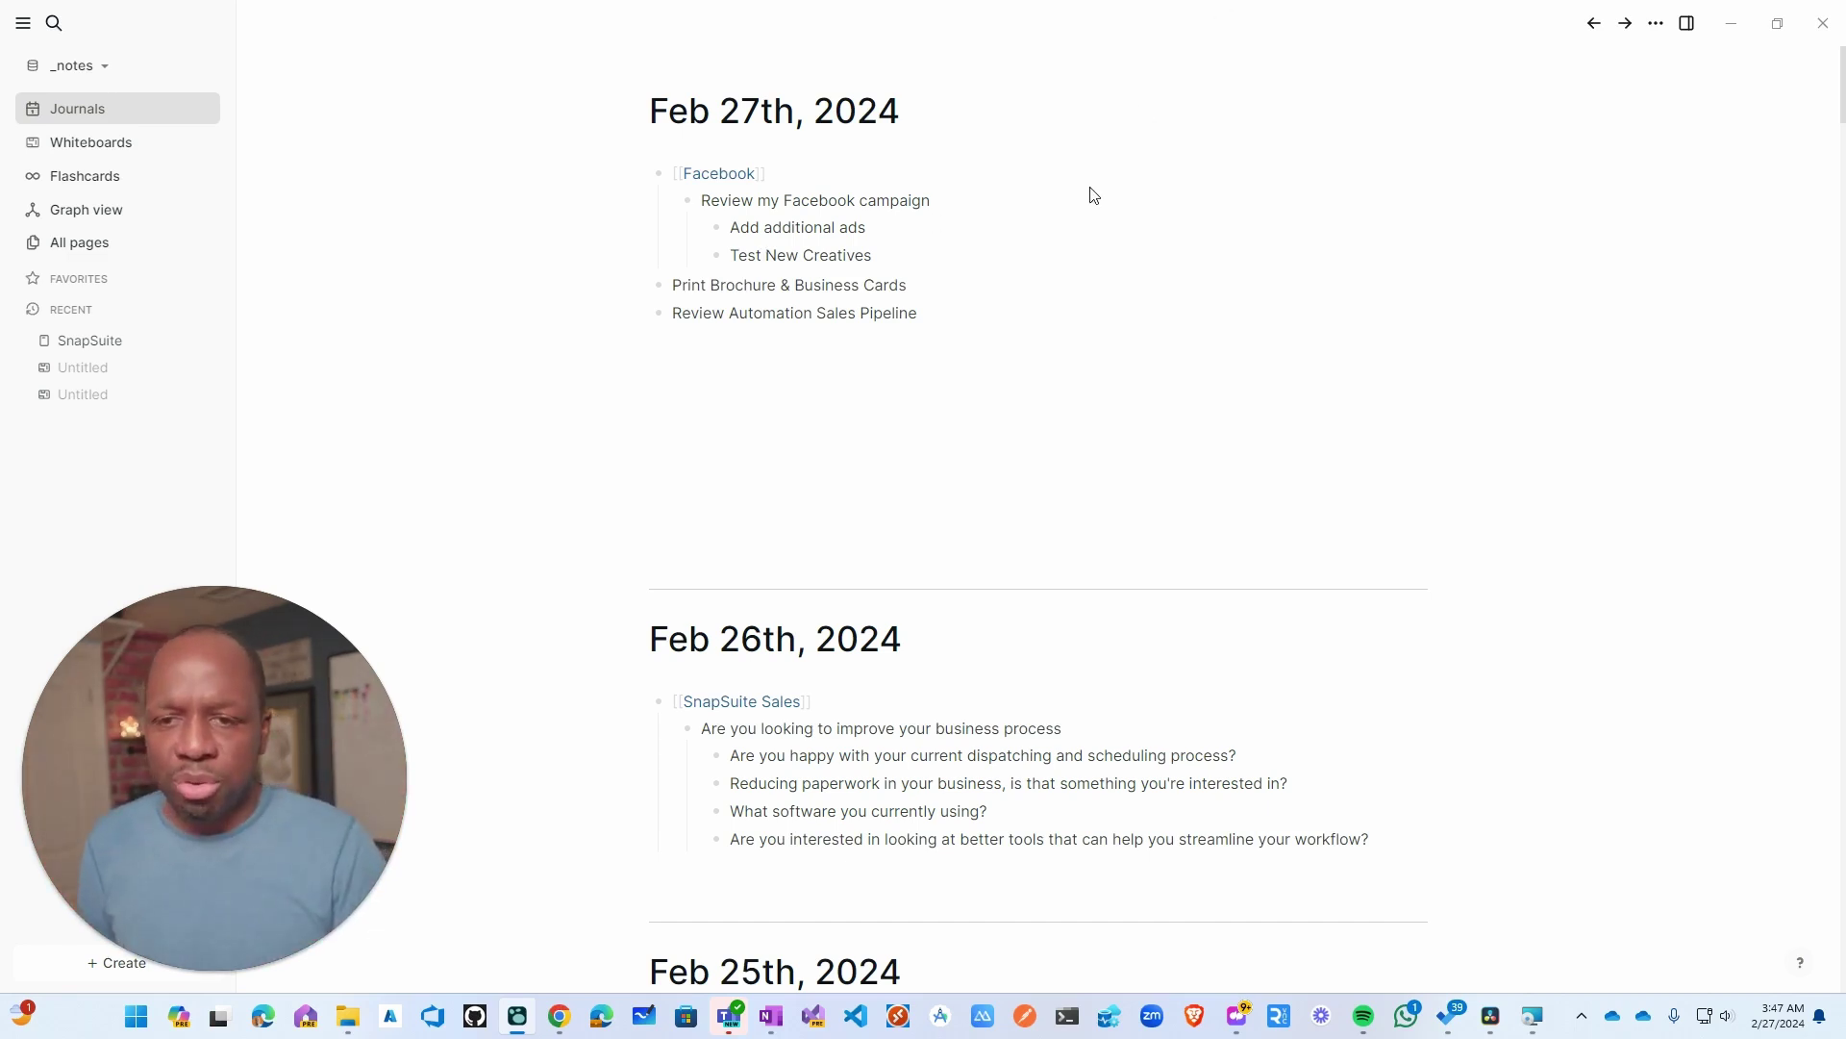
- Scroll the journal and follow the [[SnapSuite]] link on Feb 24th
scroll(1000, 279, down, 10)
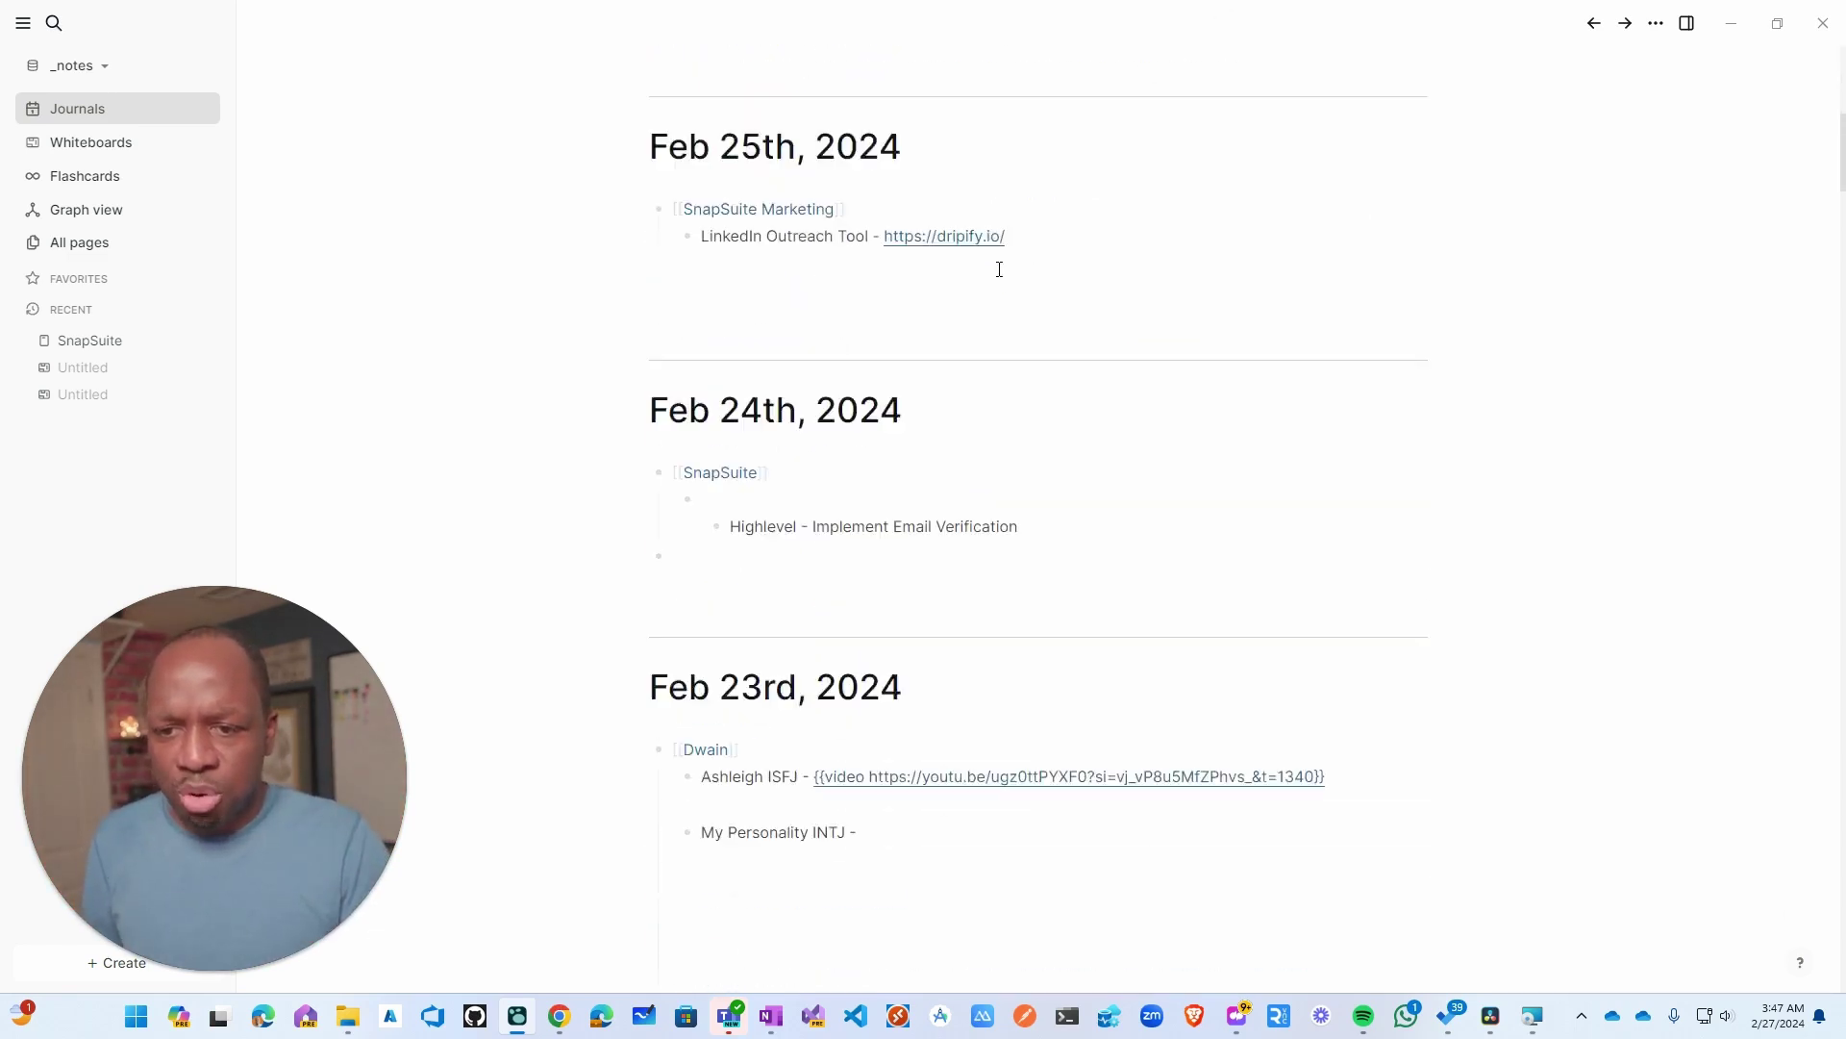
scroll(789, 272, up, 4)
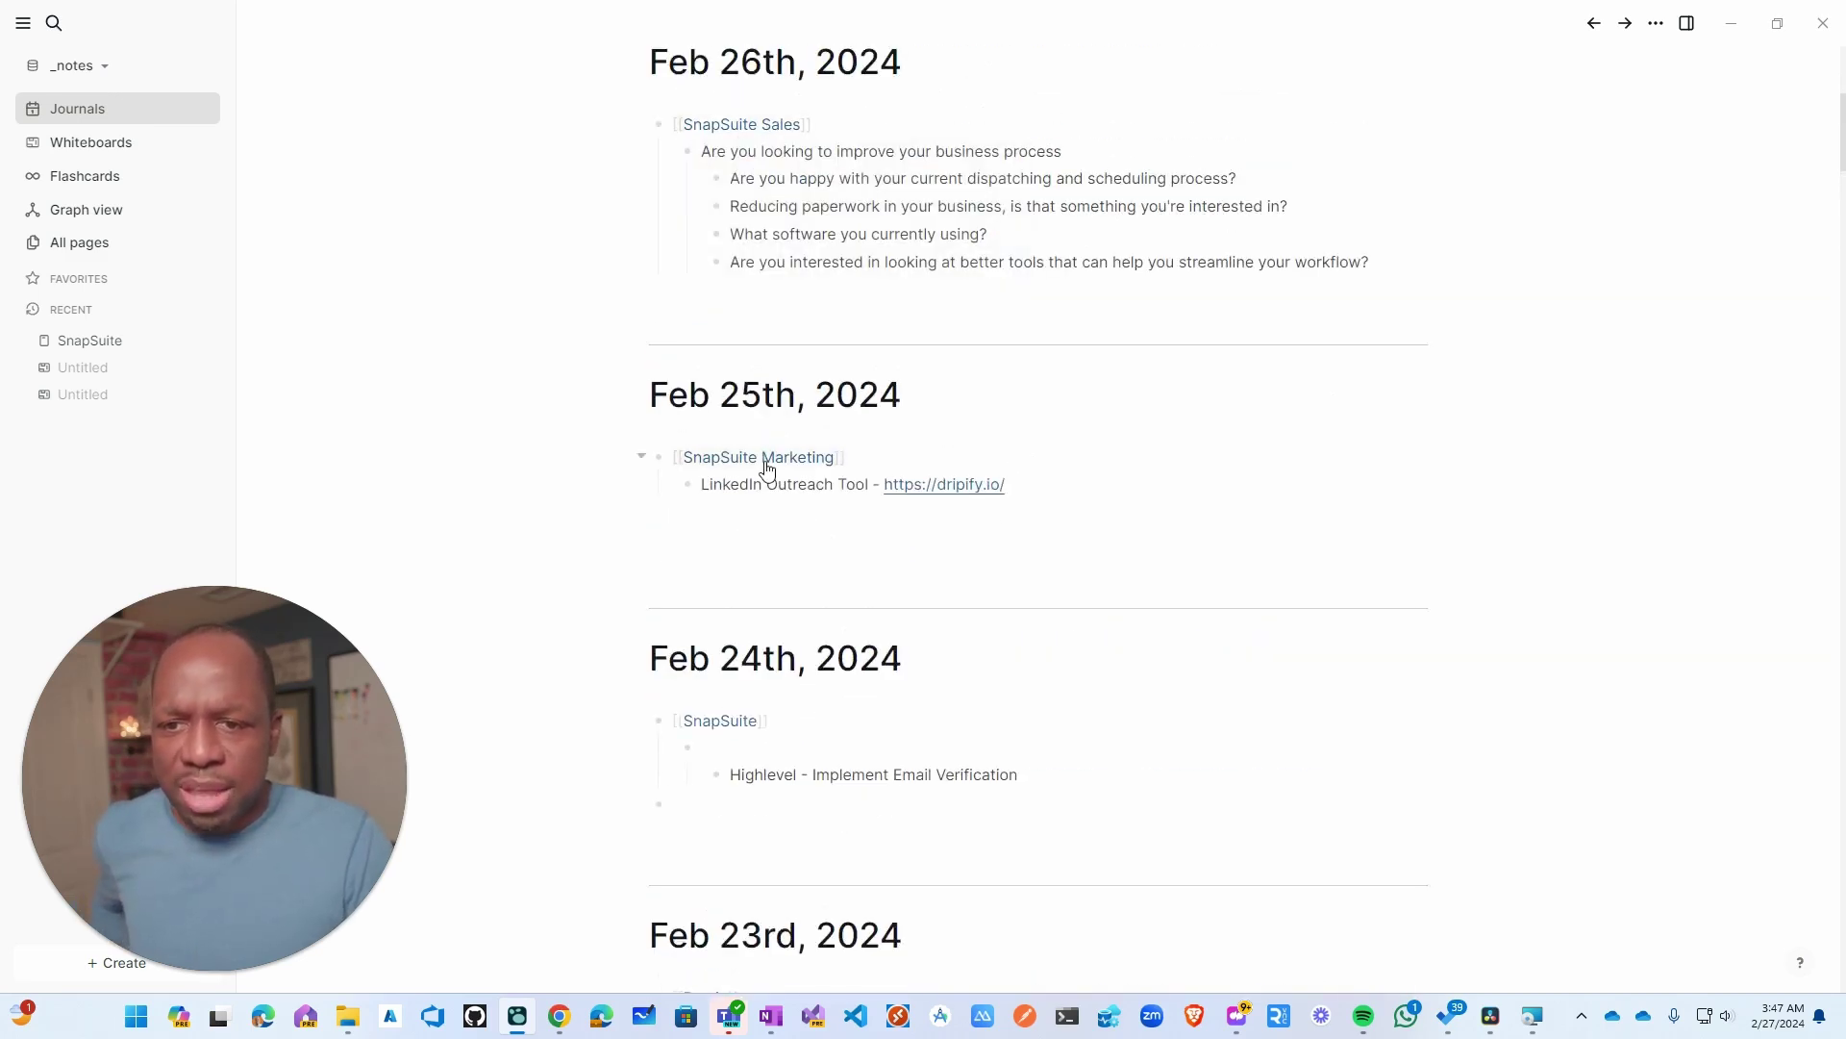
scroll(722, 539, down, 4)
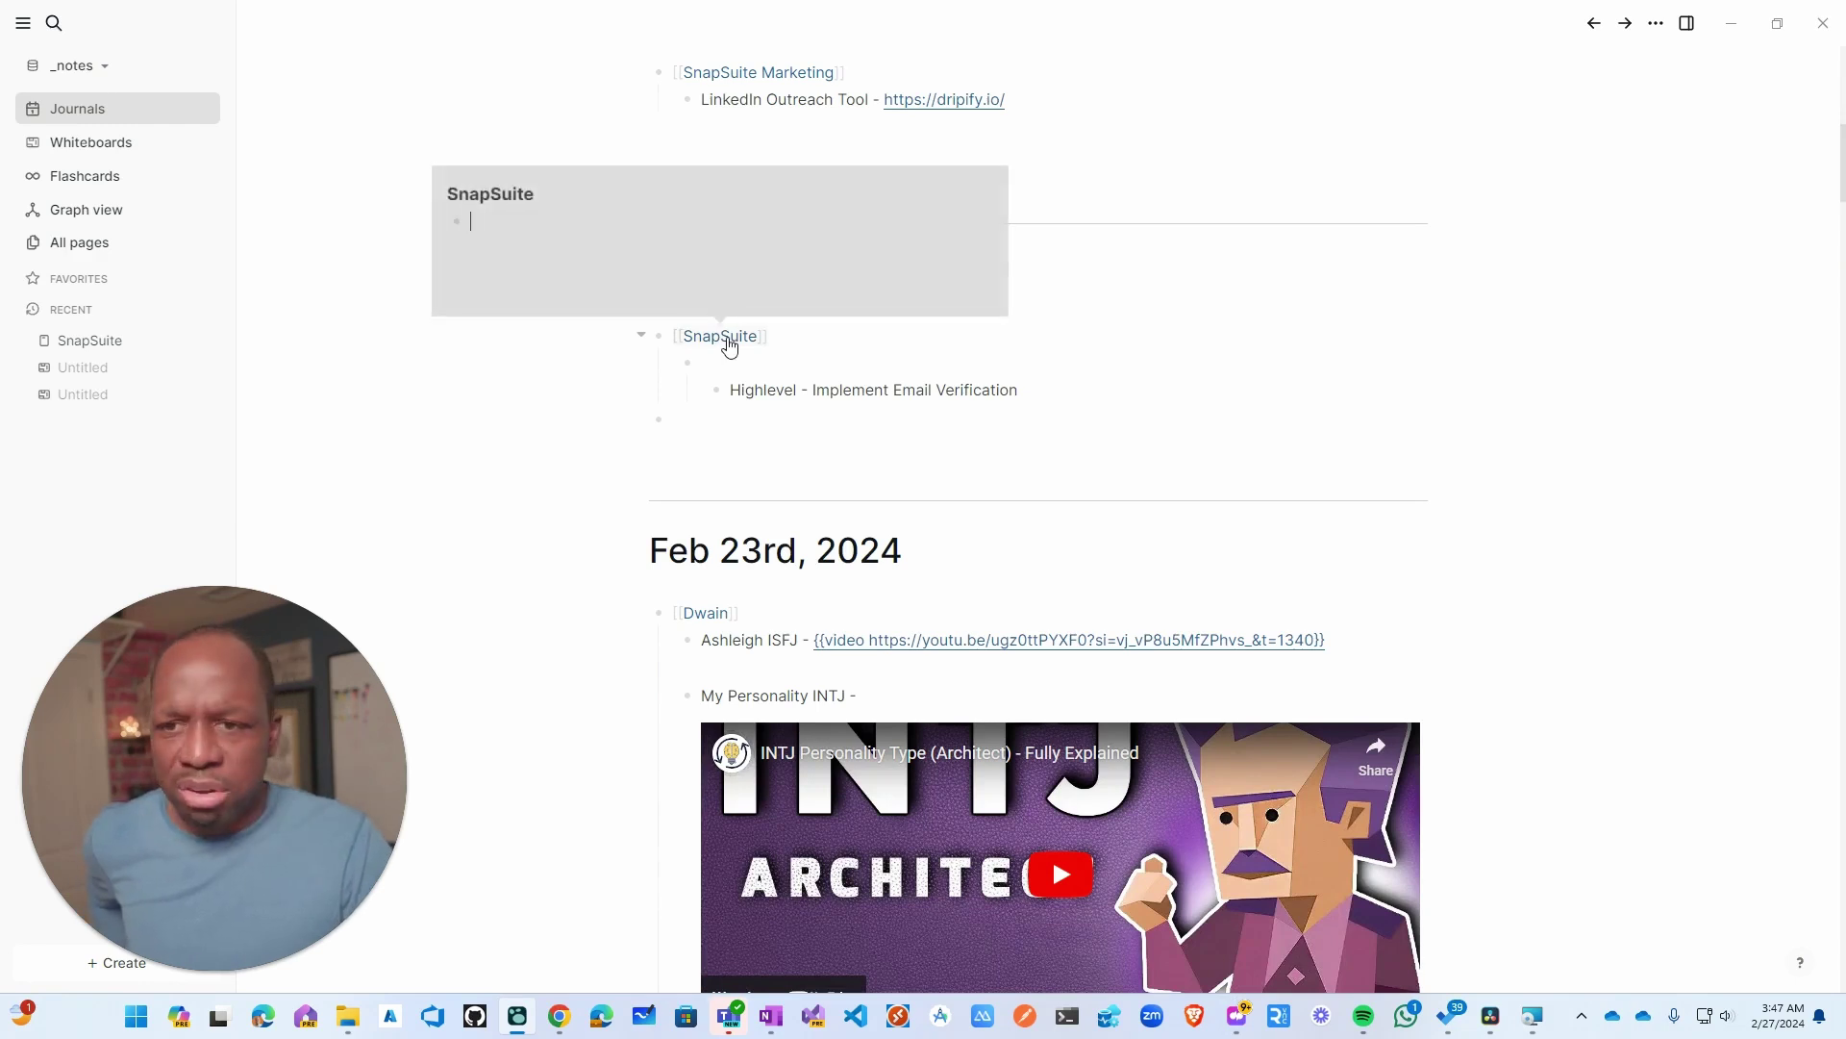
scroll(721, 404, down, 15)
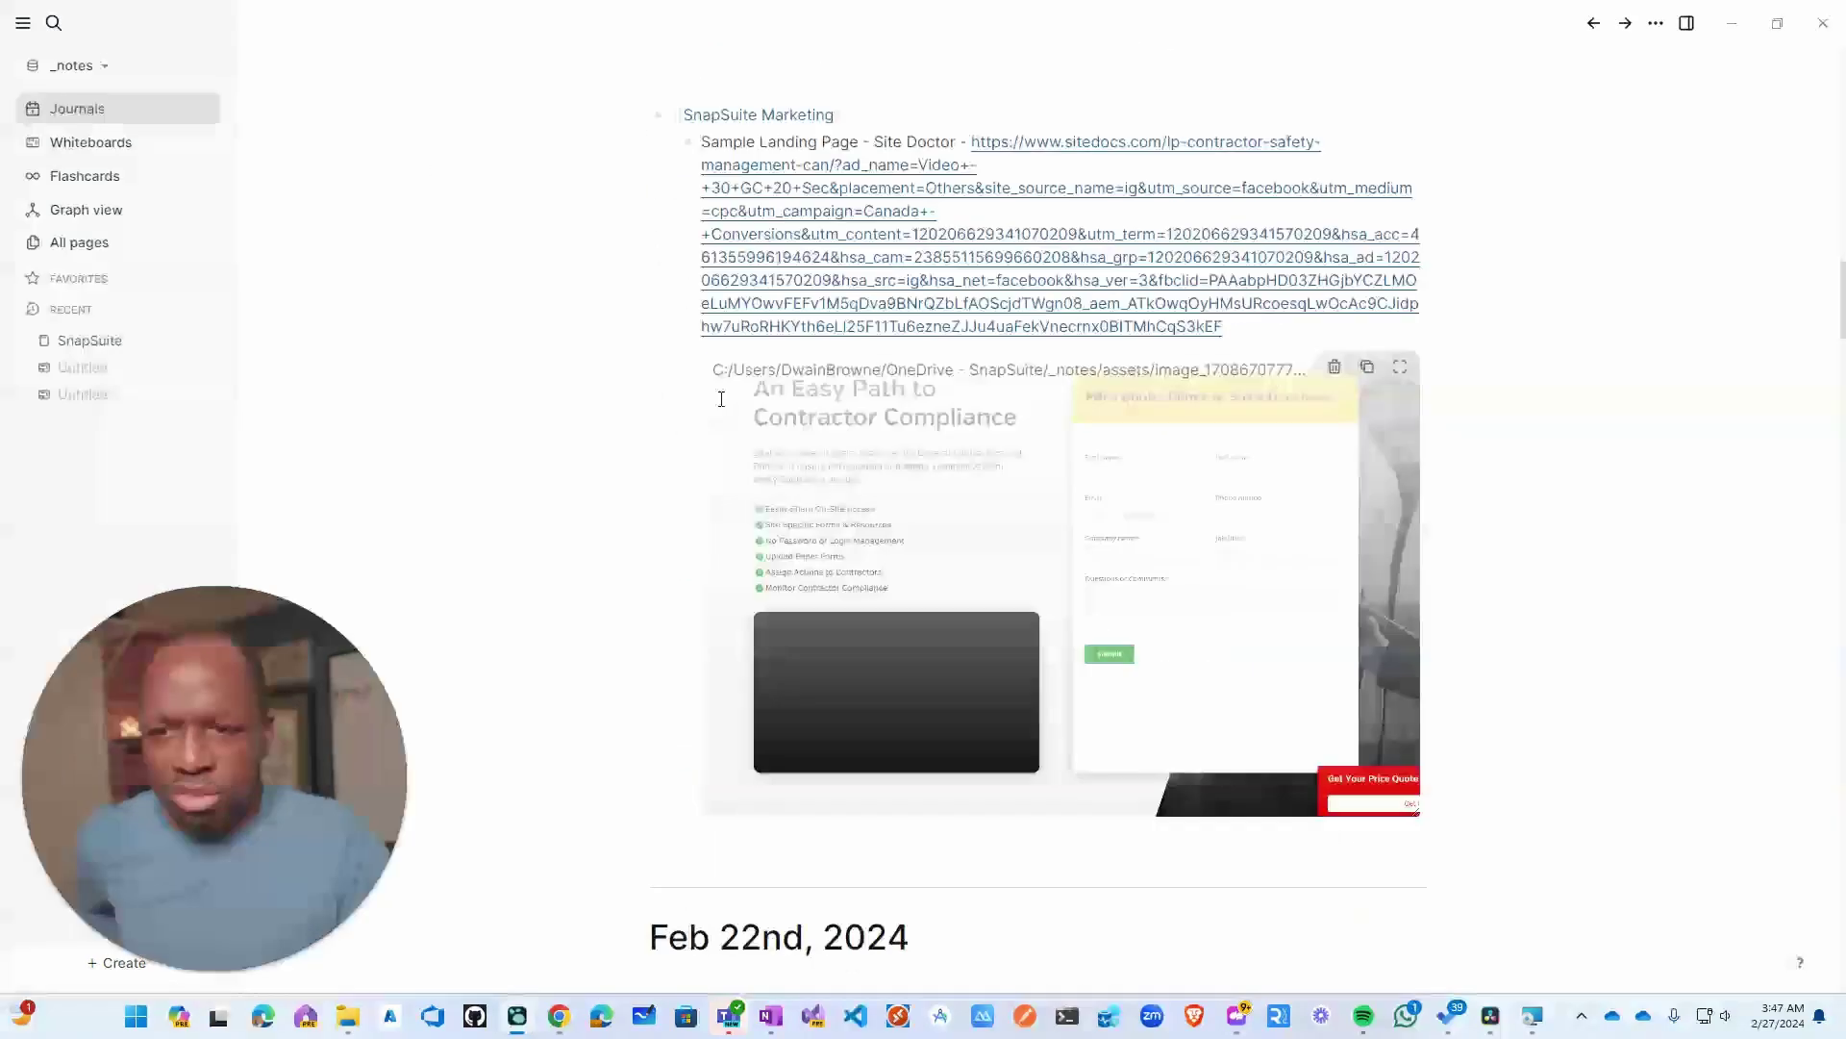
scroll(722, 399, up, 2)
scroll(721, 401, up, 10)
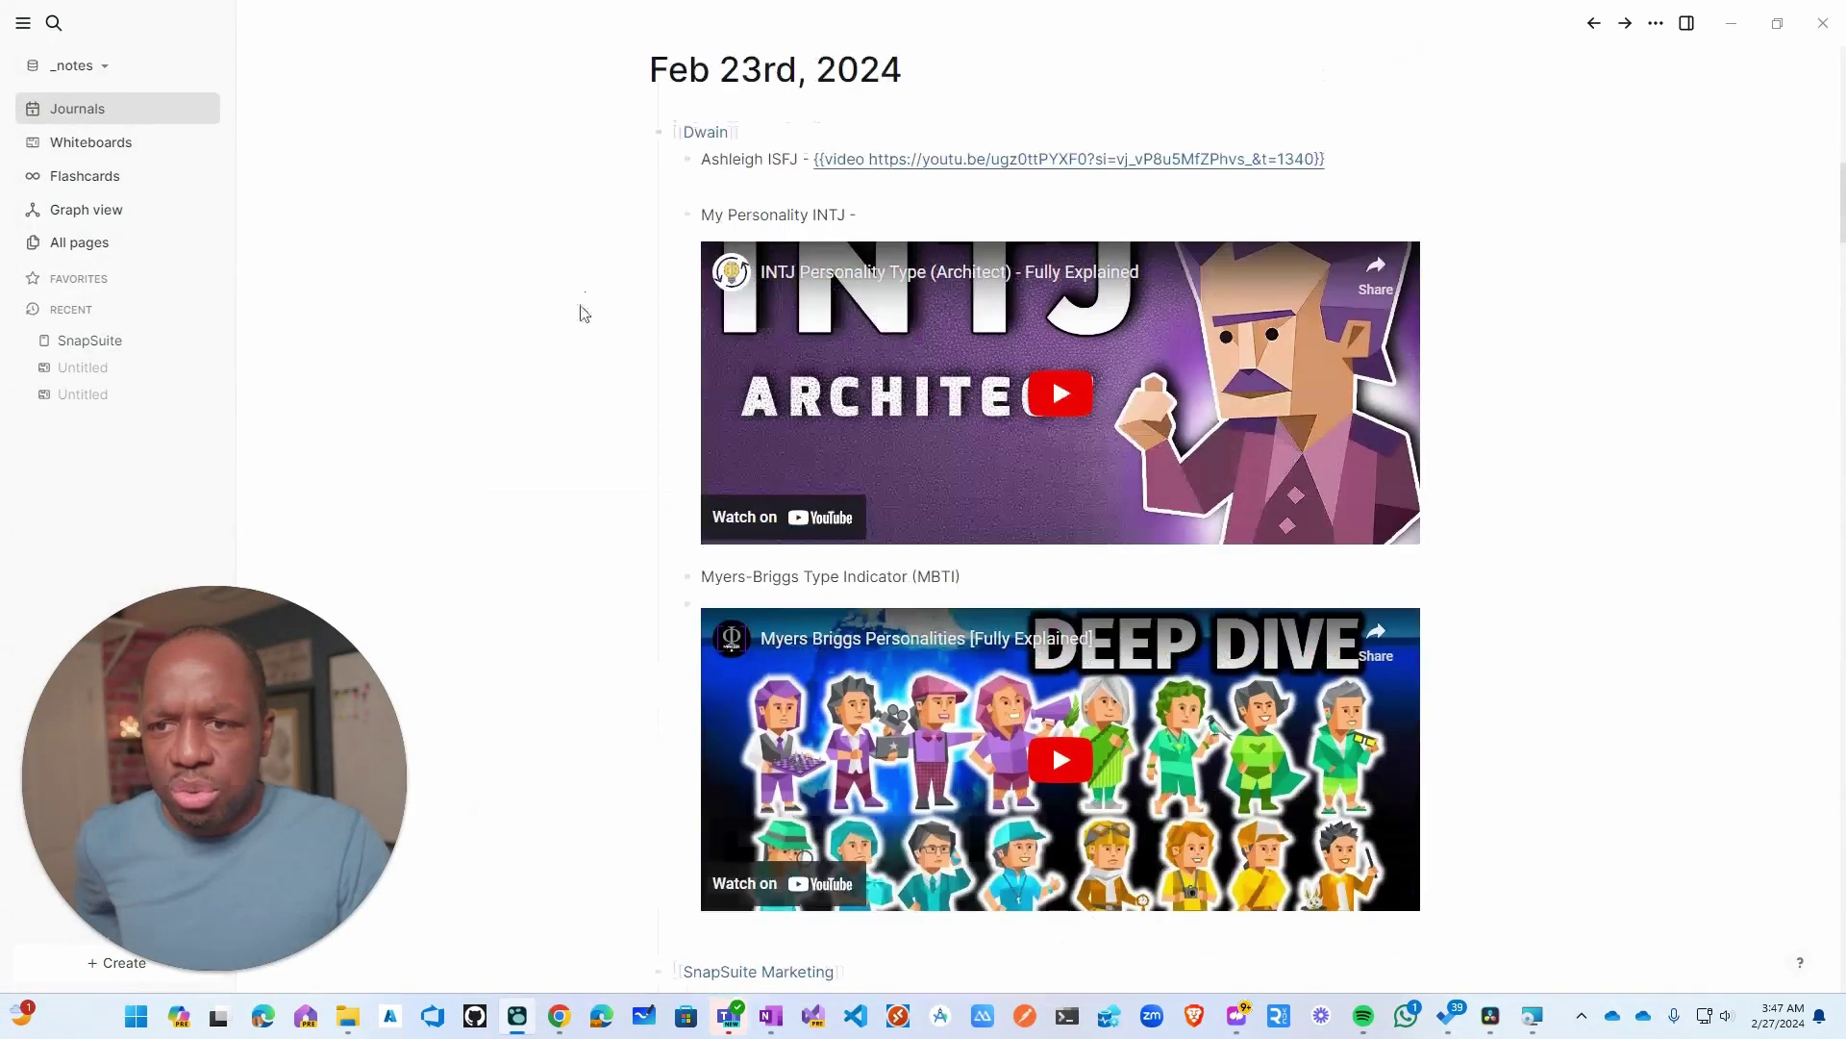
scroll(685, 297, up, 4)
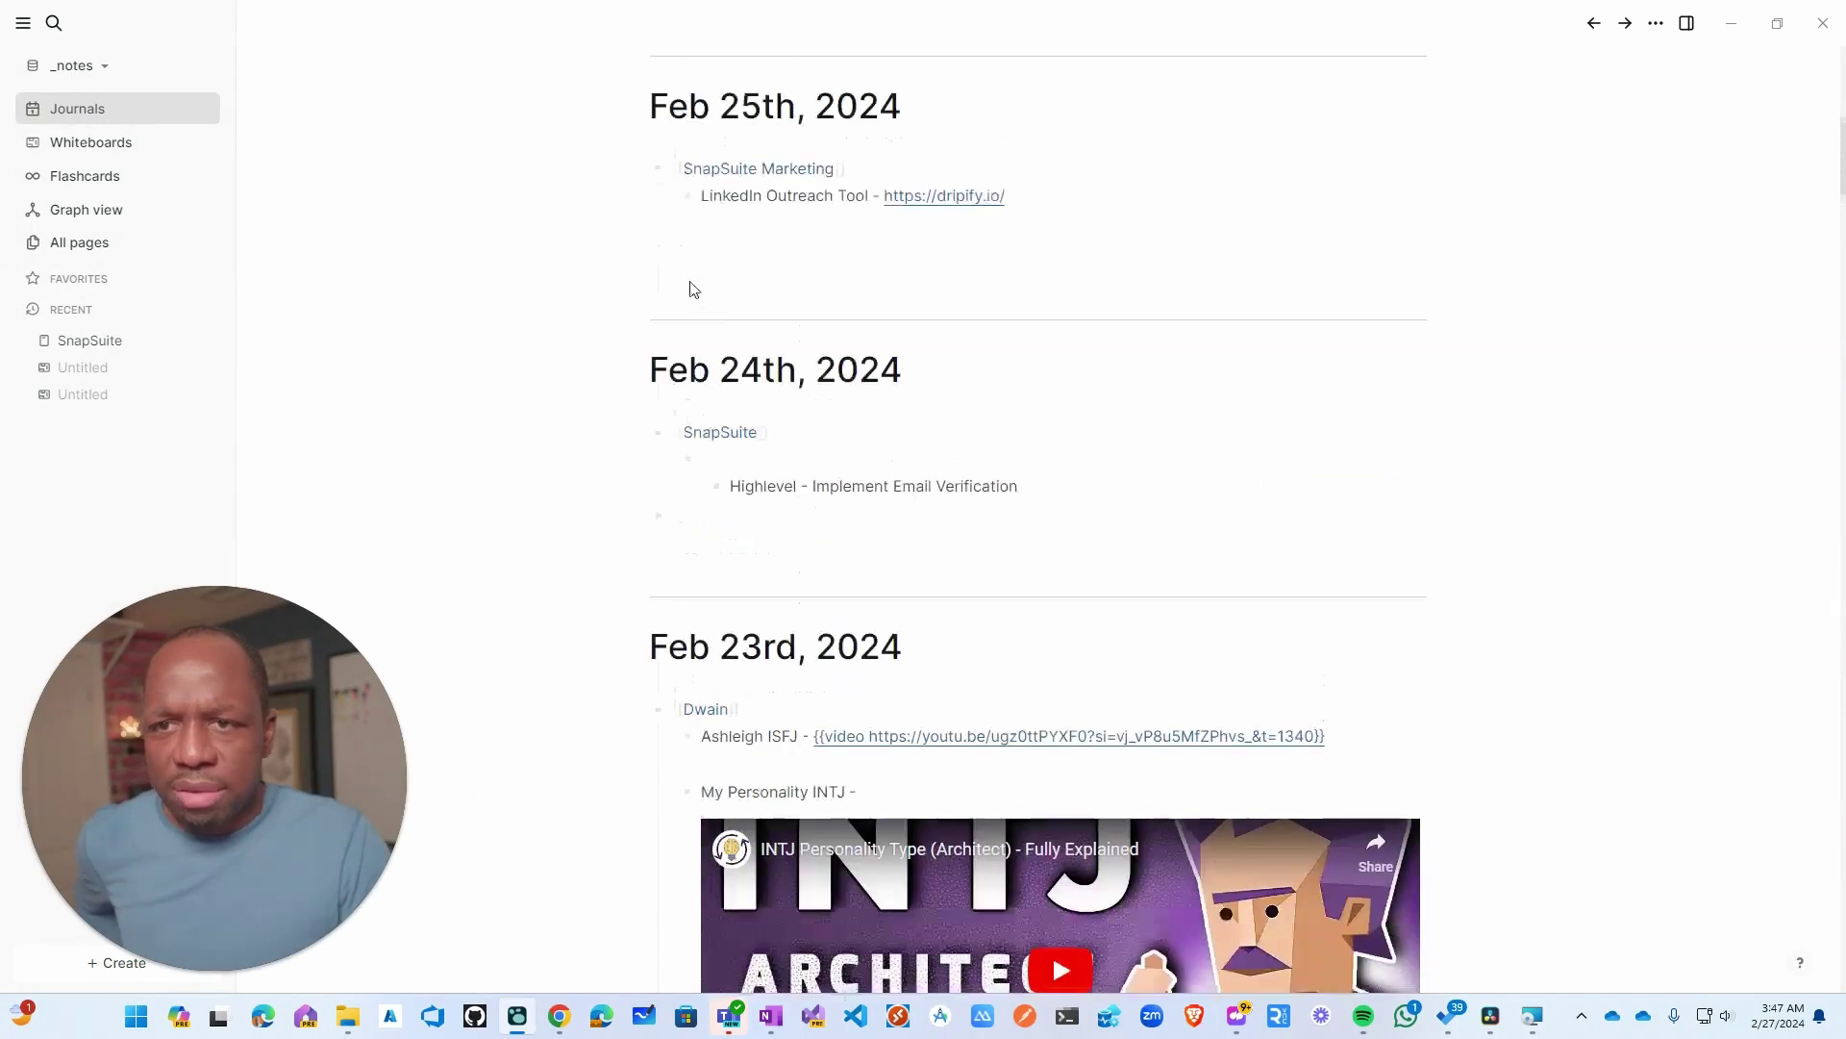
click(715, 432)
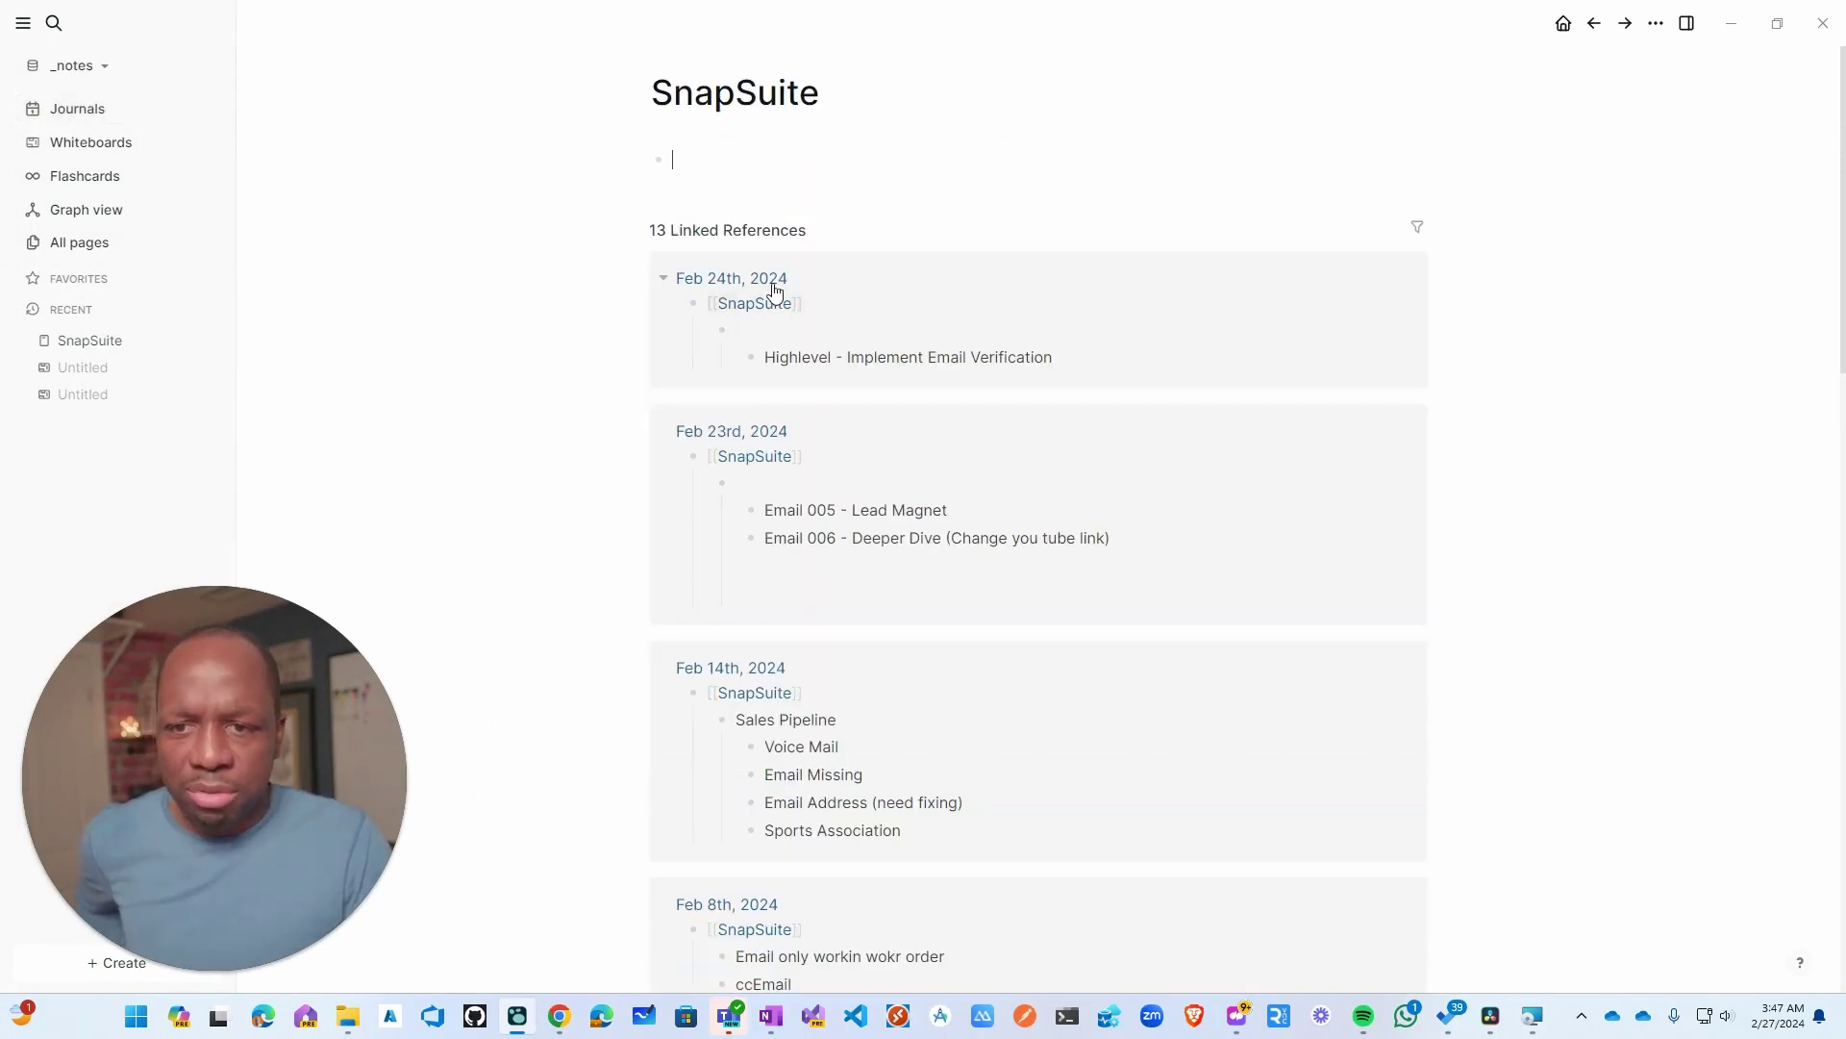
- Scroll through the SnapSuite page's 13 linked references
scroll(764, 481, down, 10)
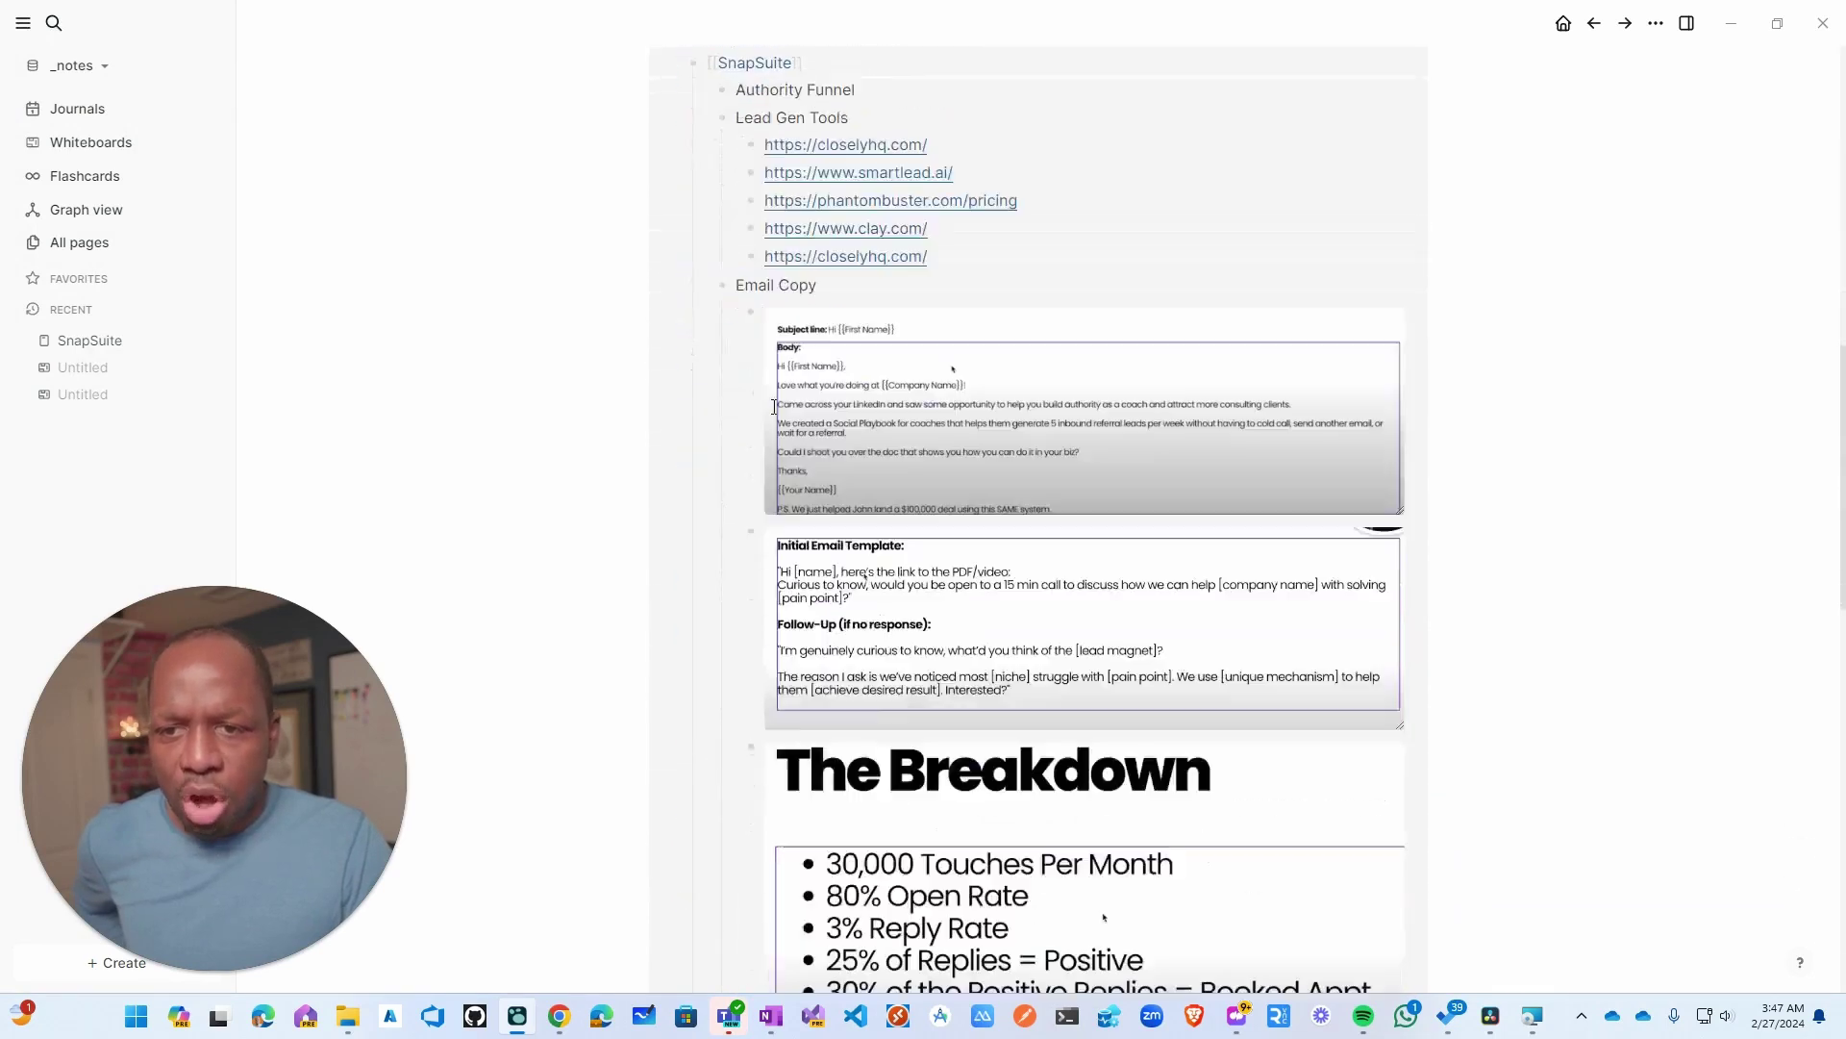
scroll(774, 407, down, 15)
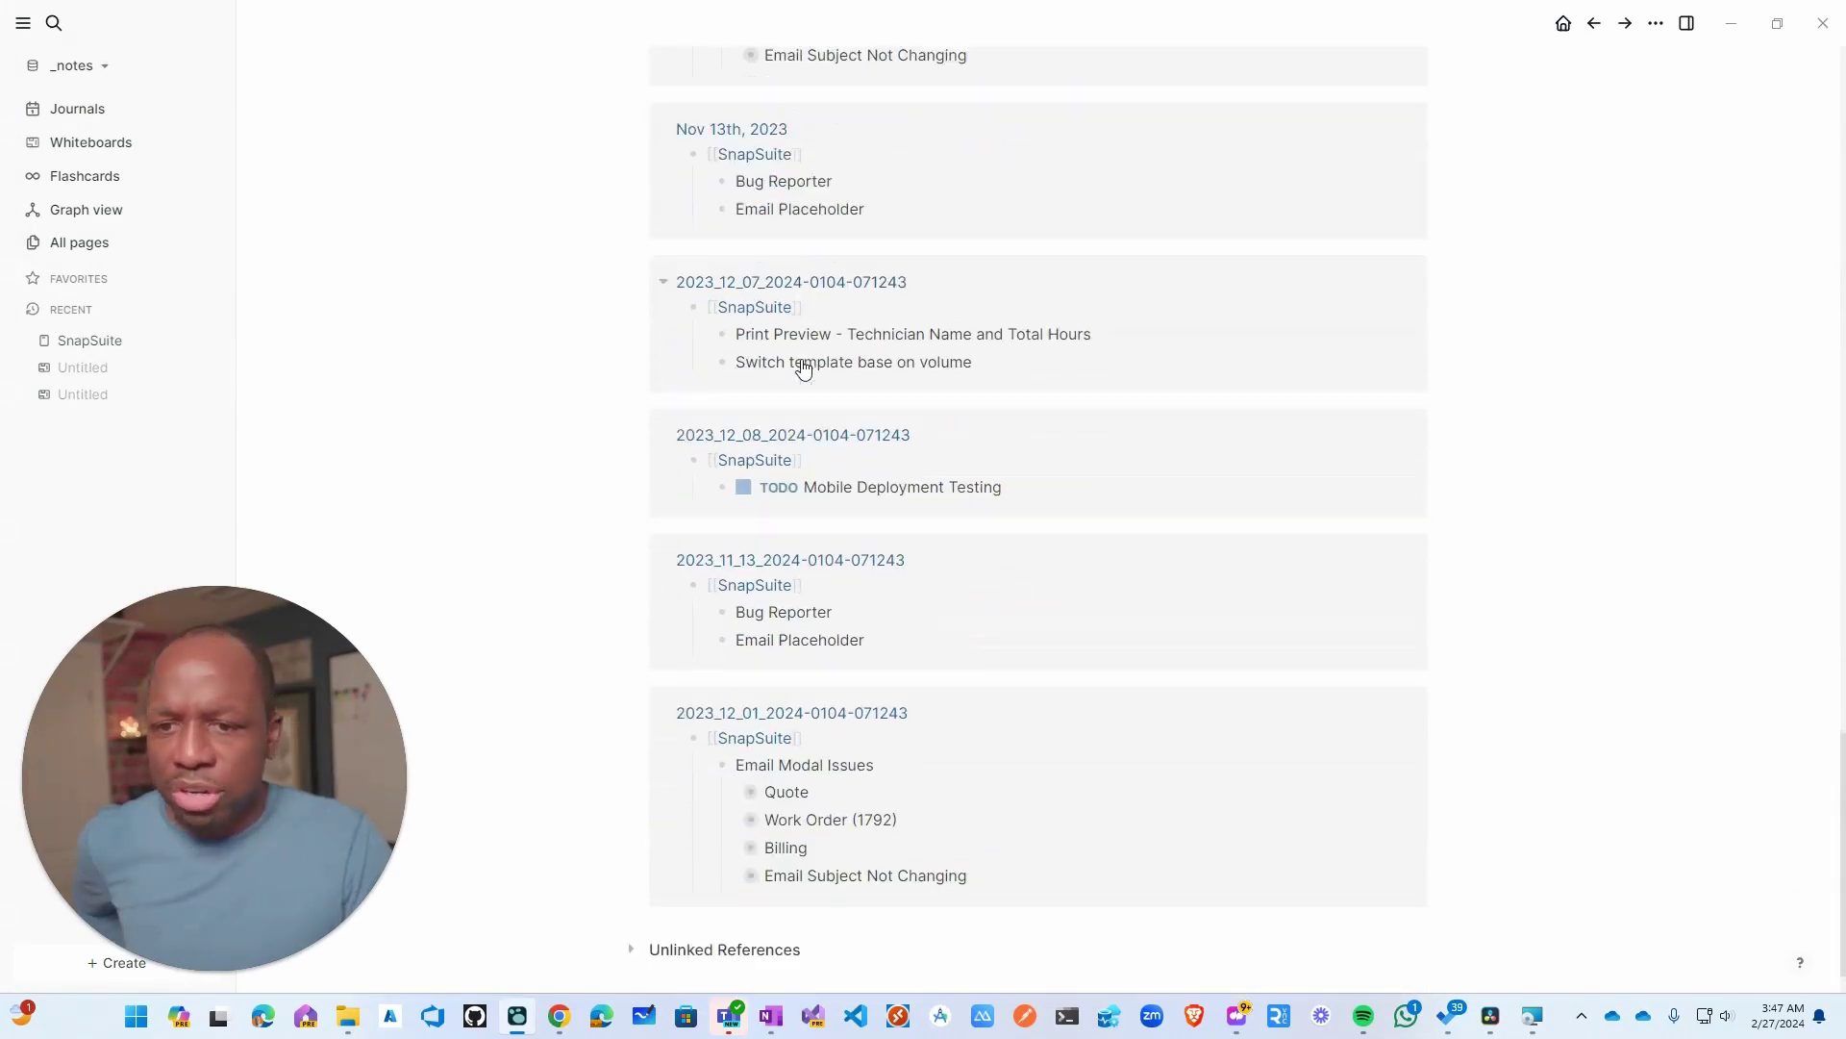
scroll(798, 375, down, 1)
scroll(803, 380, up, 10)
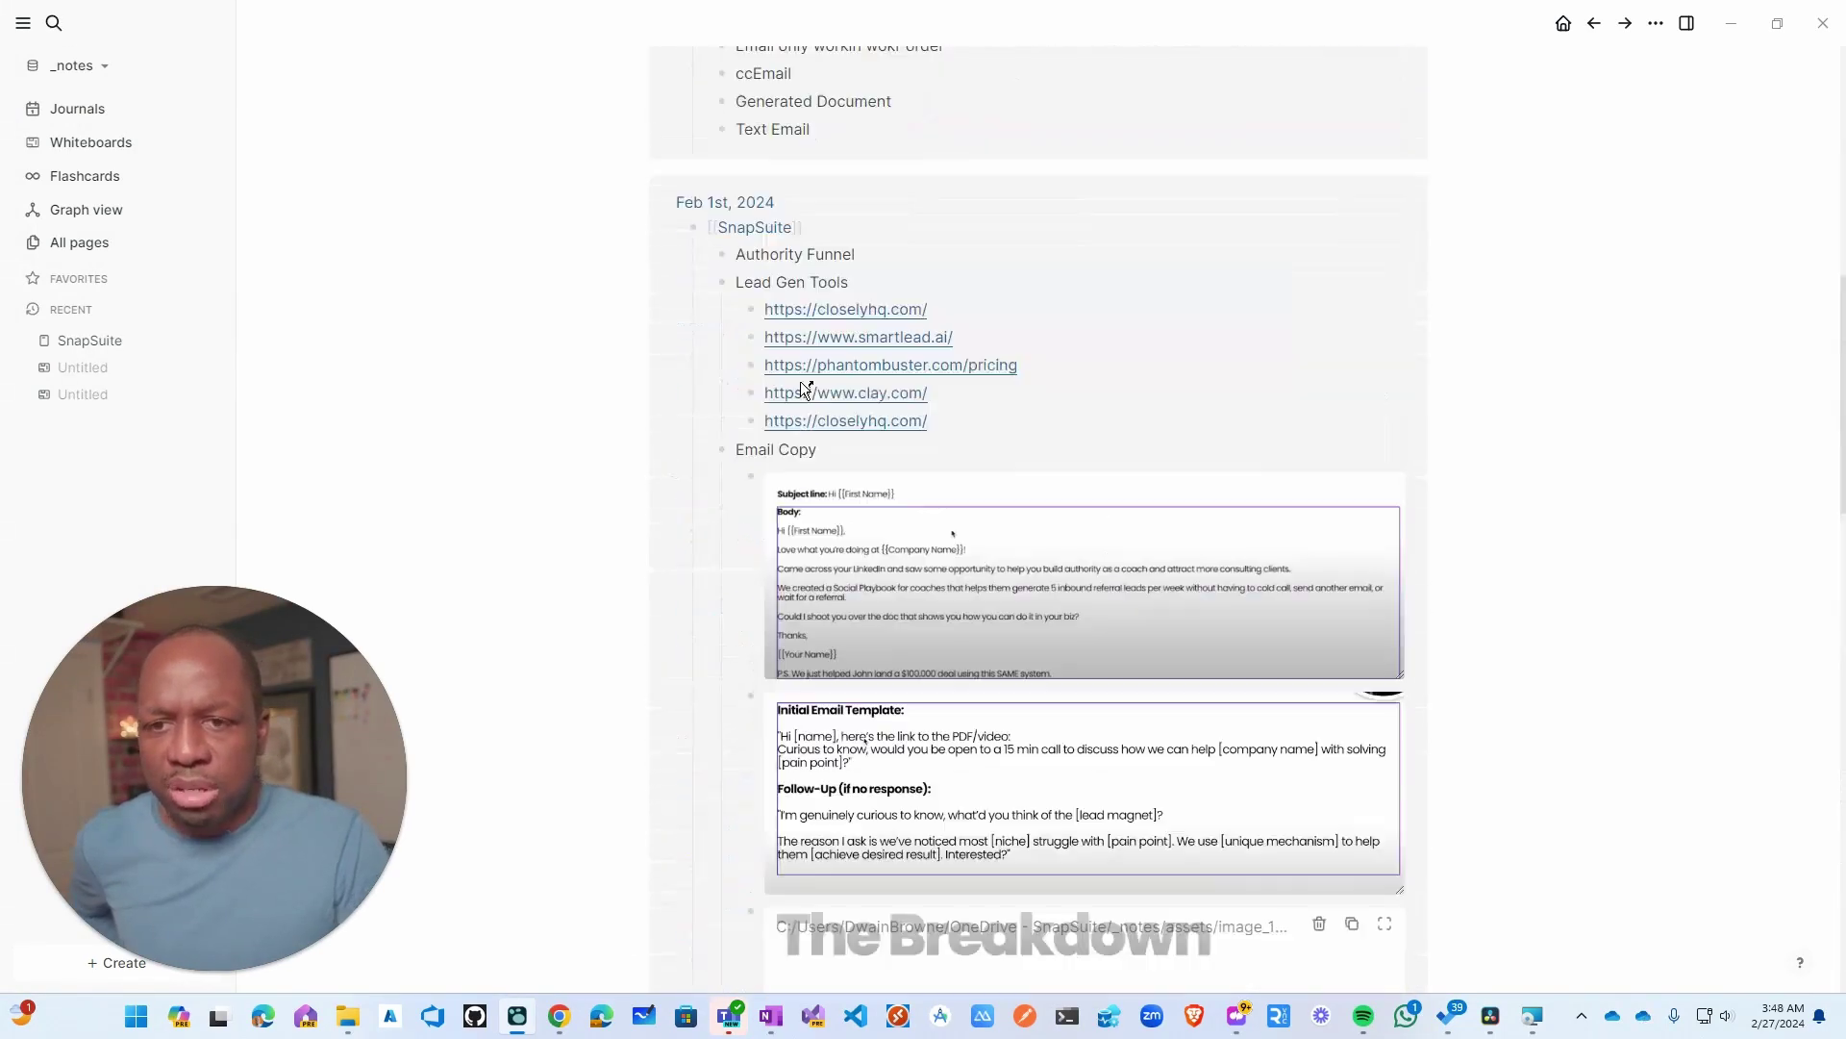
scroll(806, 389, up, 10)
scroll(749, 288, up, 3)
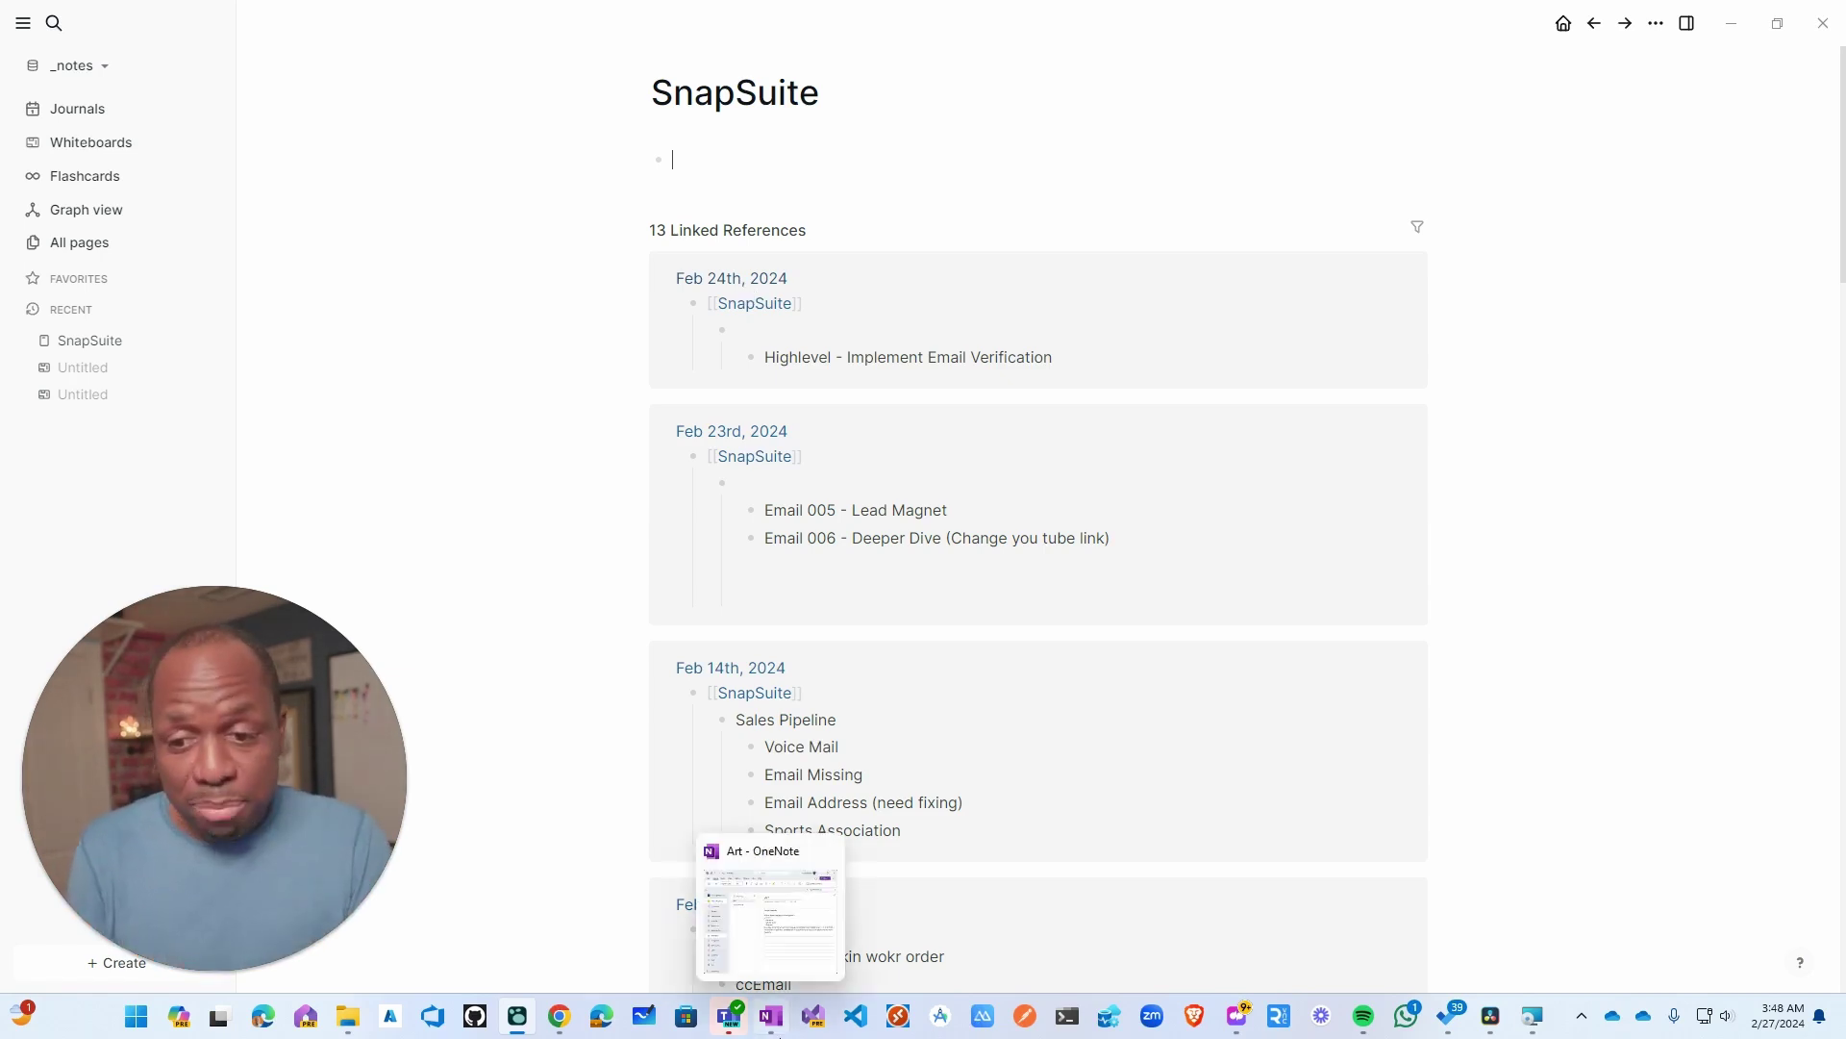
- Collapse the 2023 - SnapSuite and 2023 personal notebooks in OneNote, then restore the window
click(770, 1016)
double_click(1041, 183)
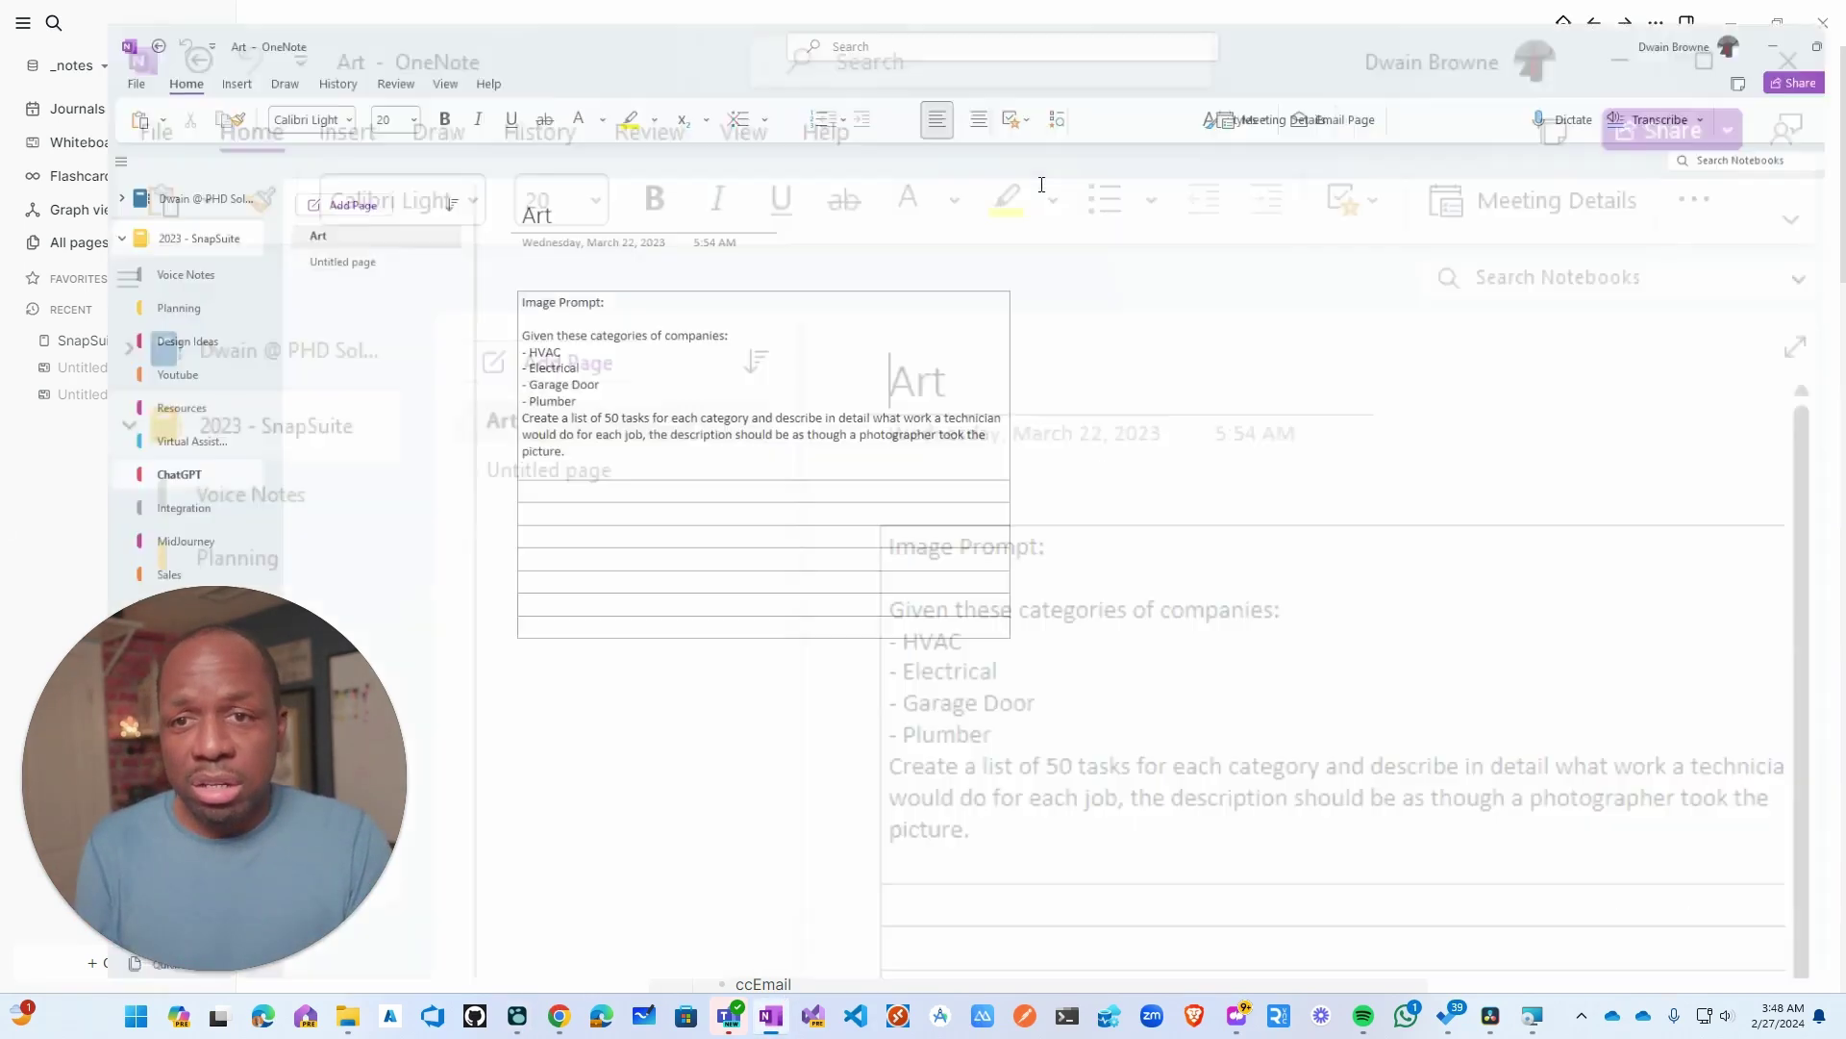
click(16, 224)
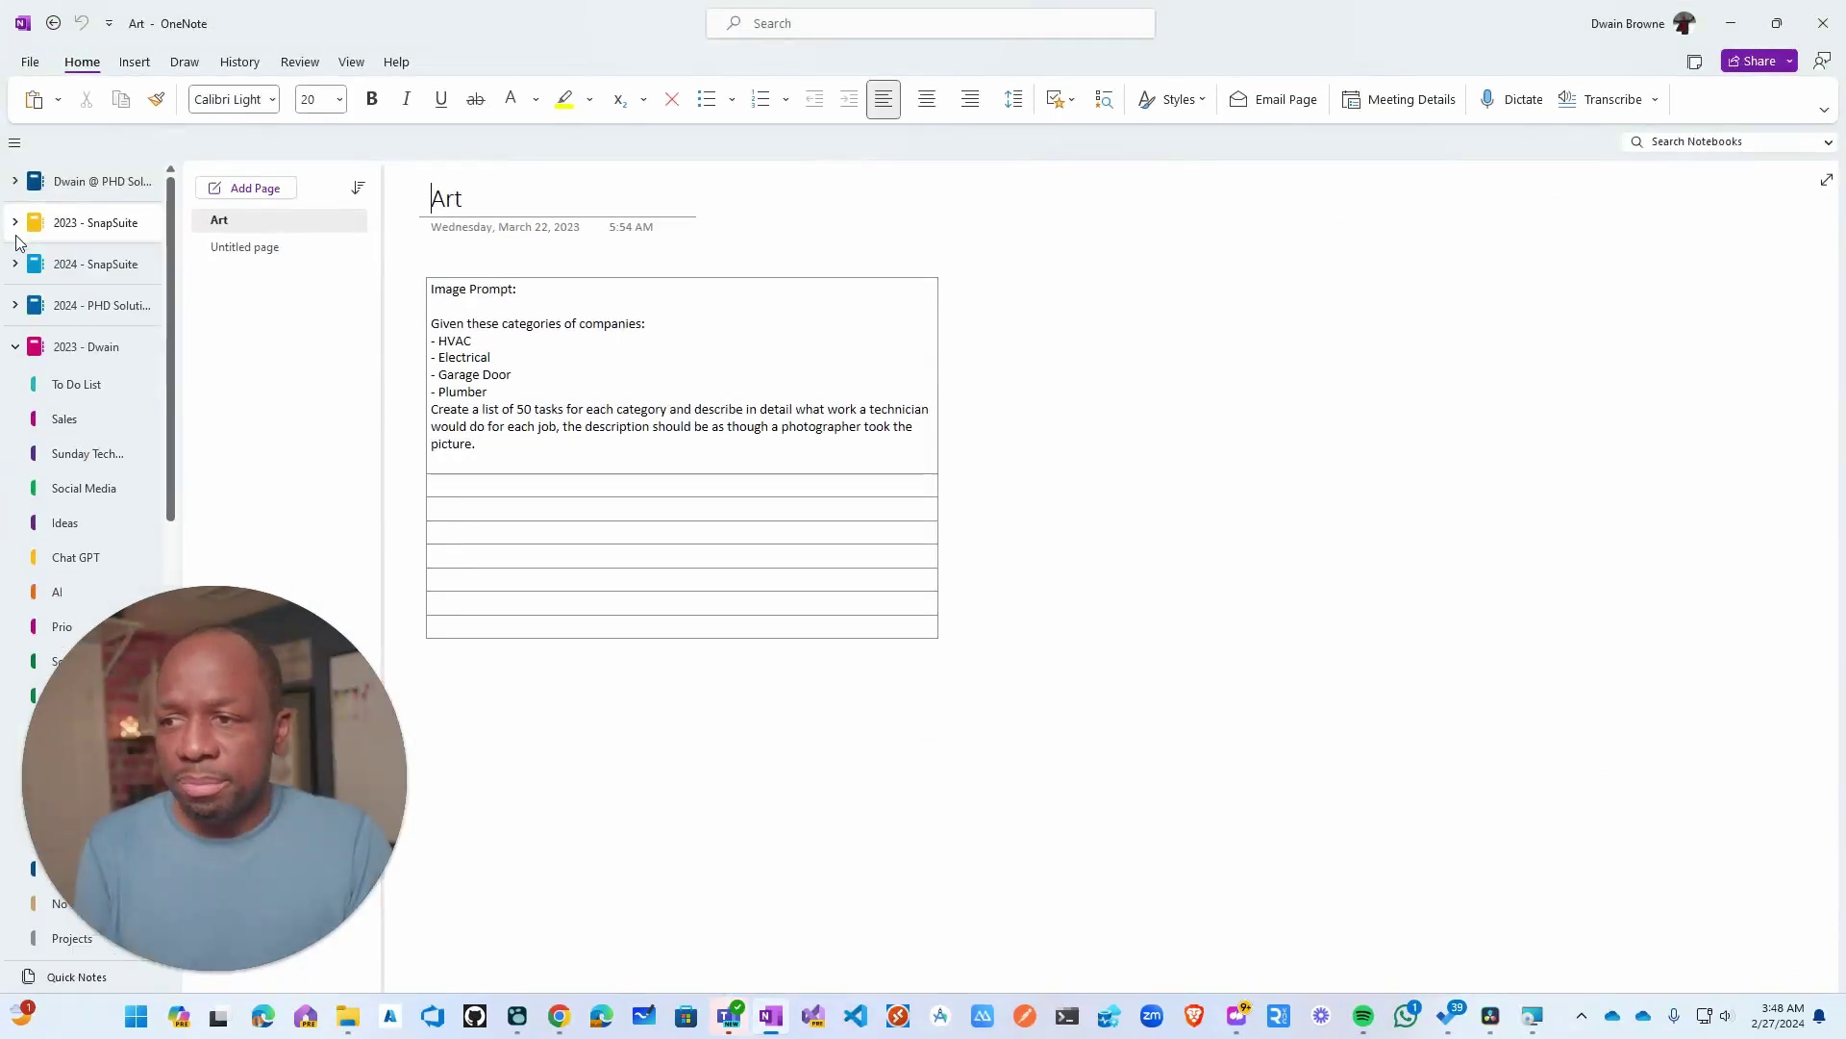
click(16, 350)
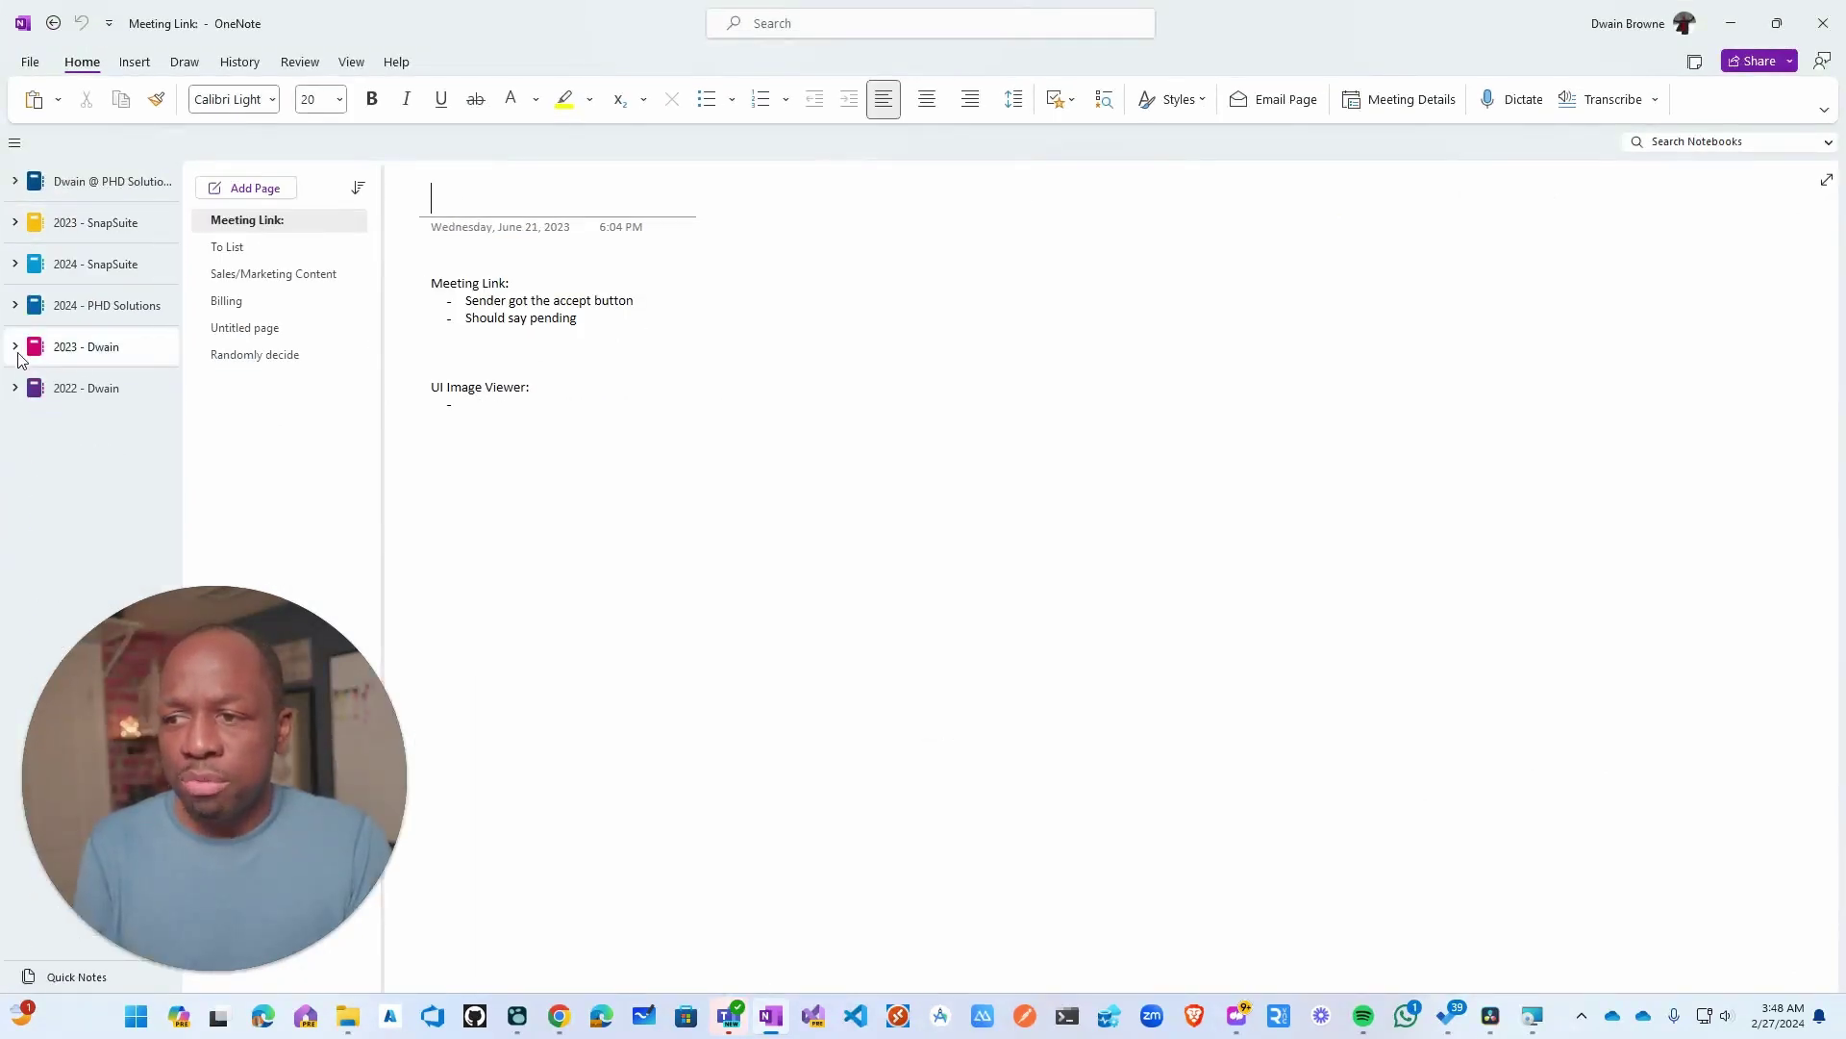
double_click(387, 29)
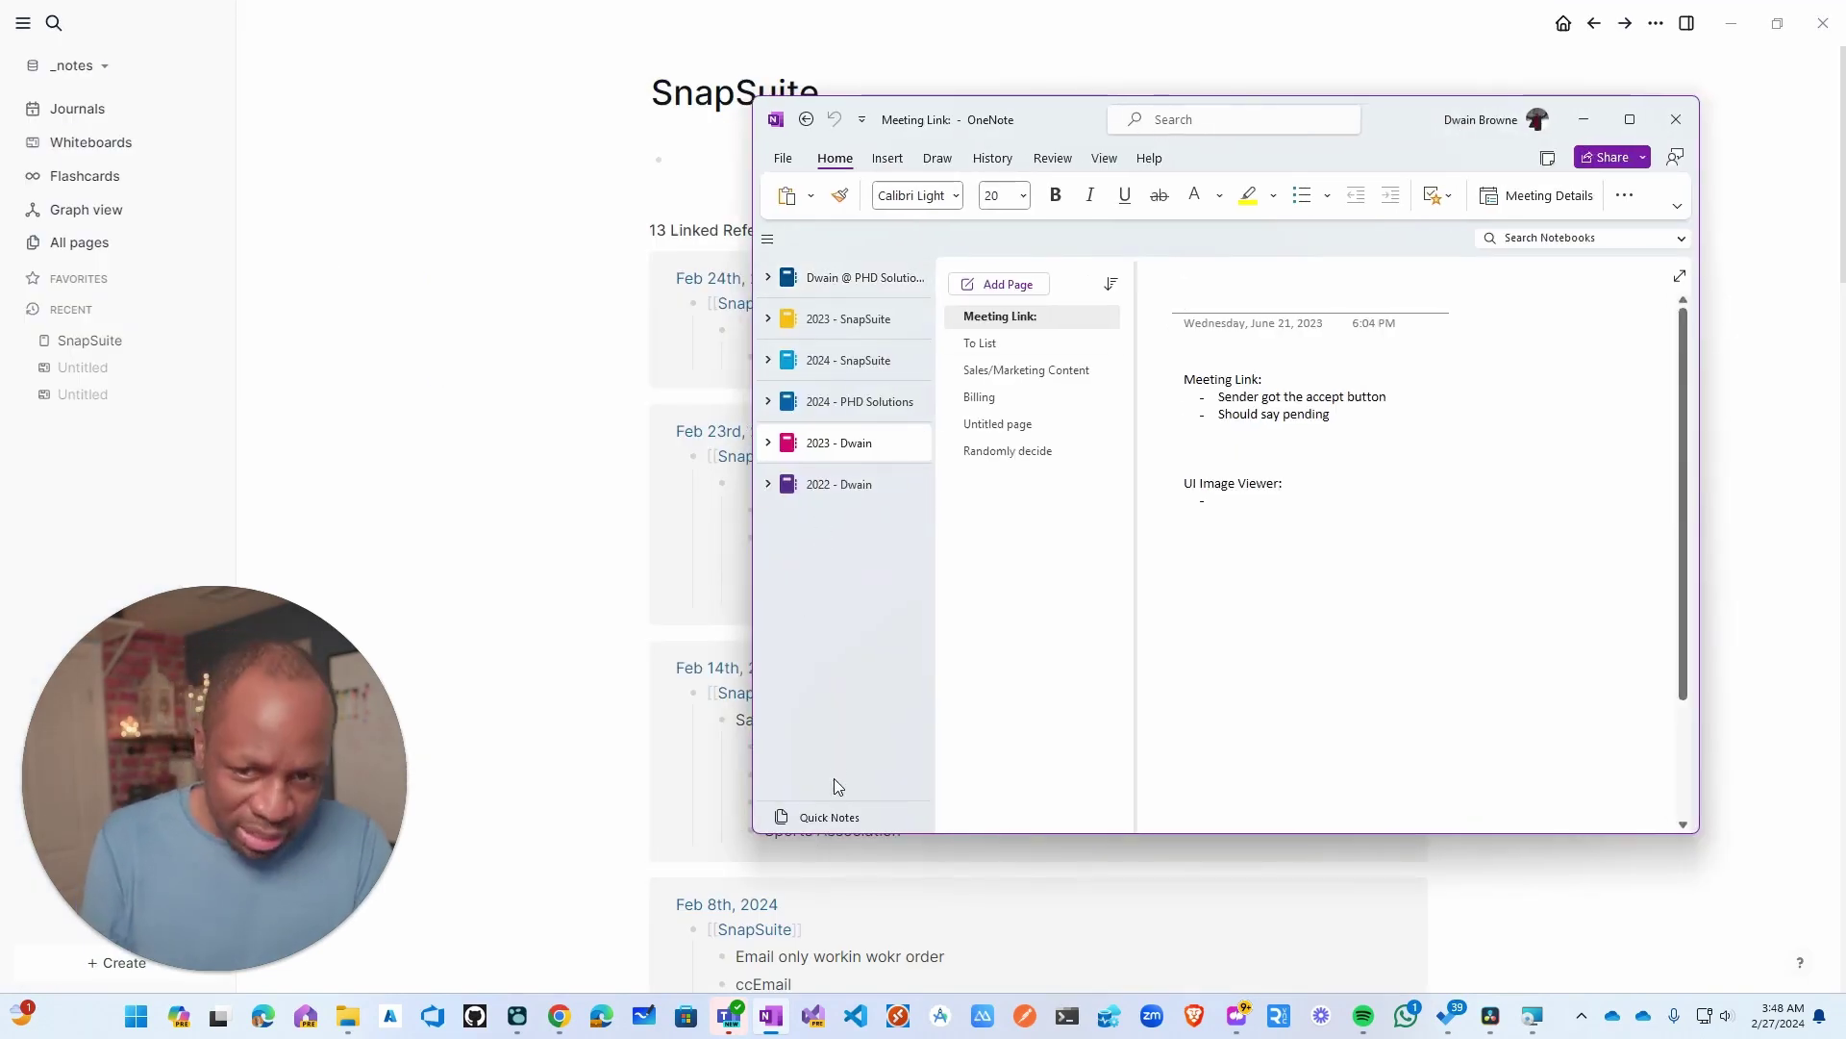
- Expand the 2022 notebook and look through its Discovery section
click(824, 491)
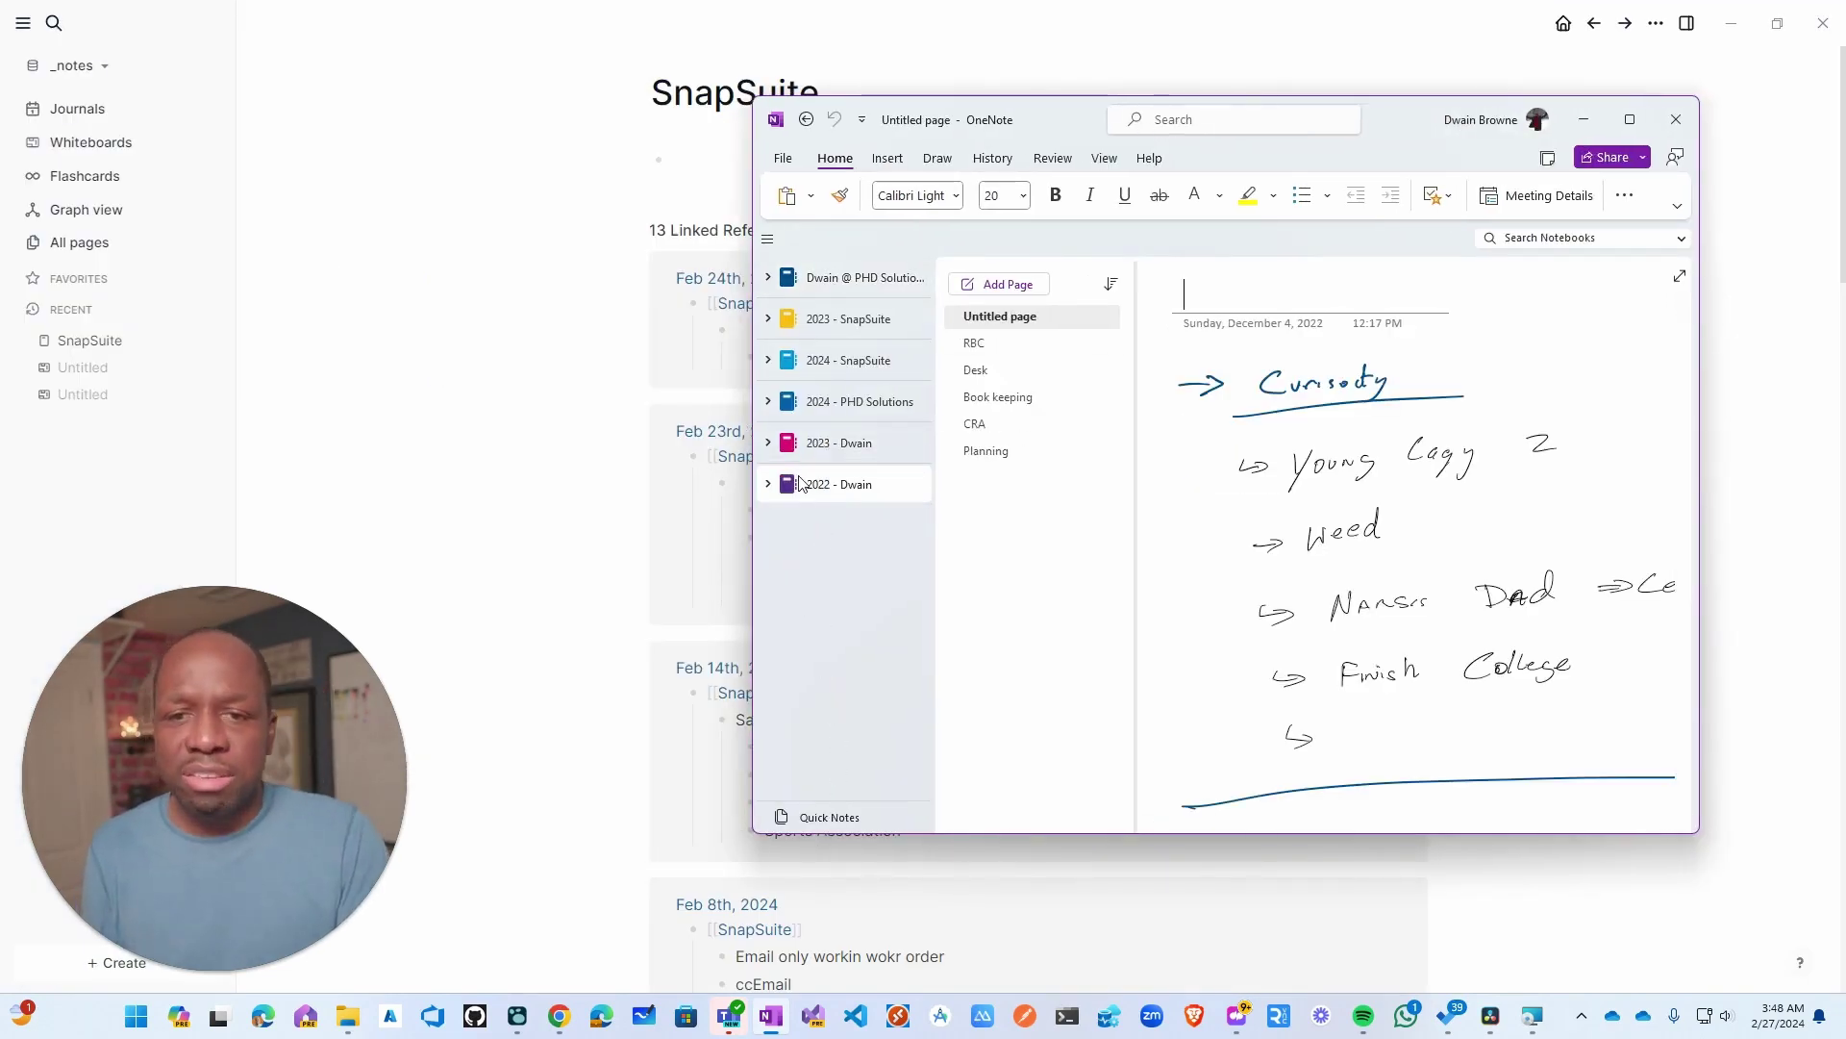
click(769, 486)
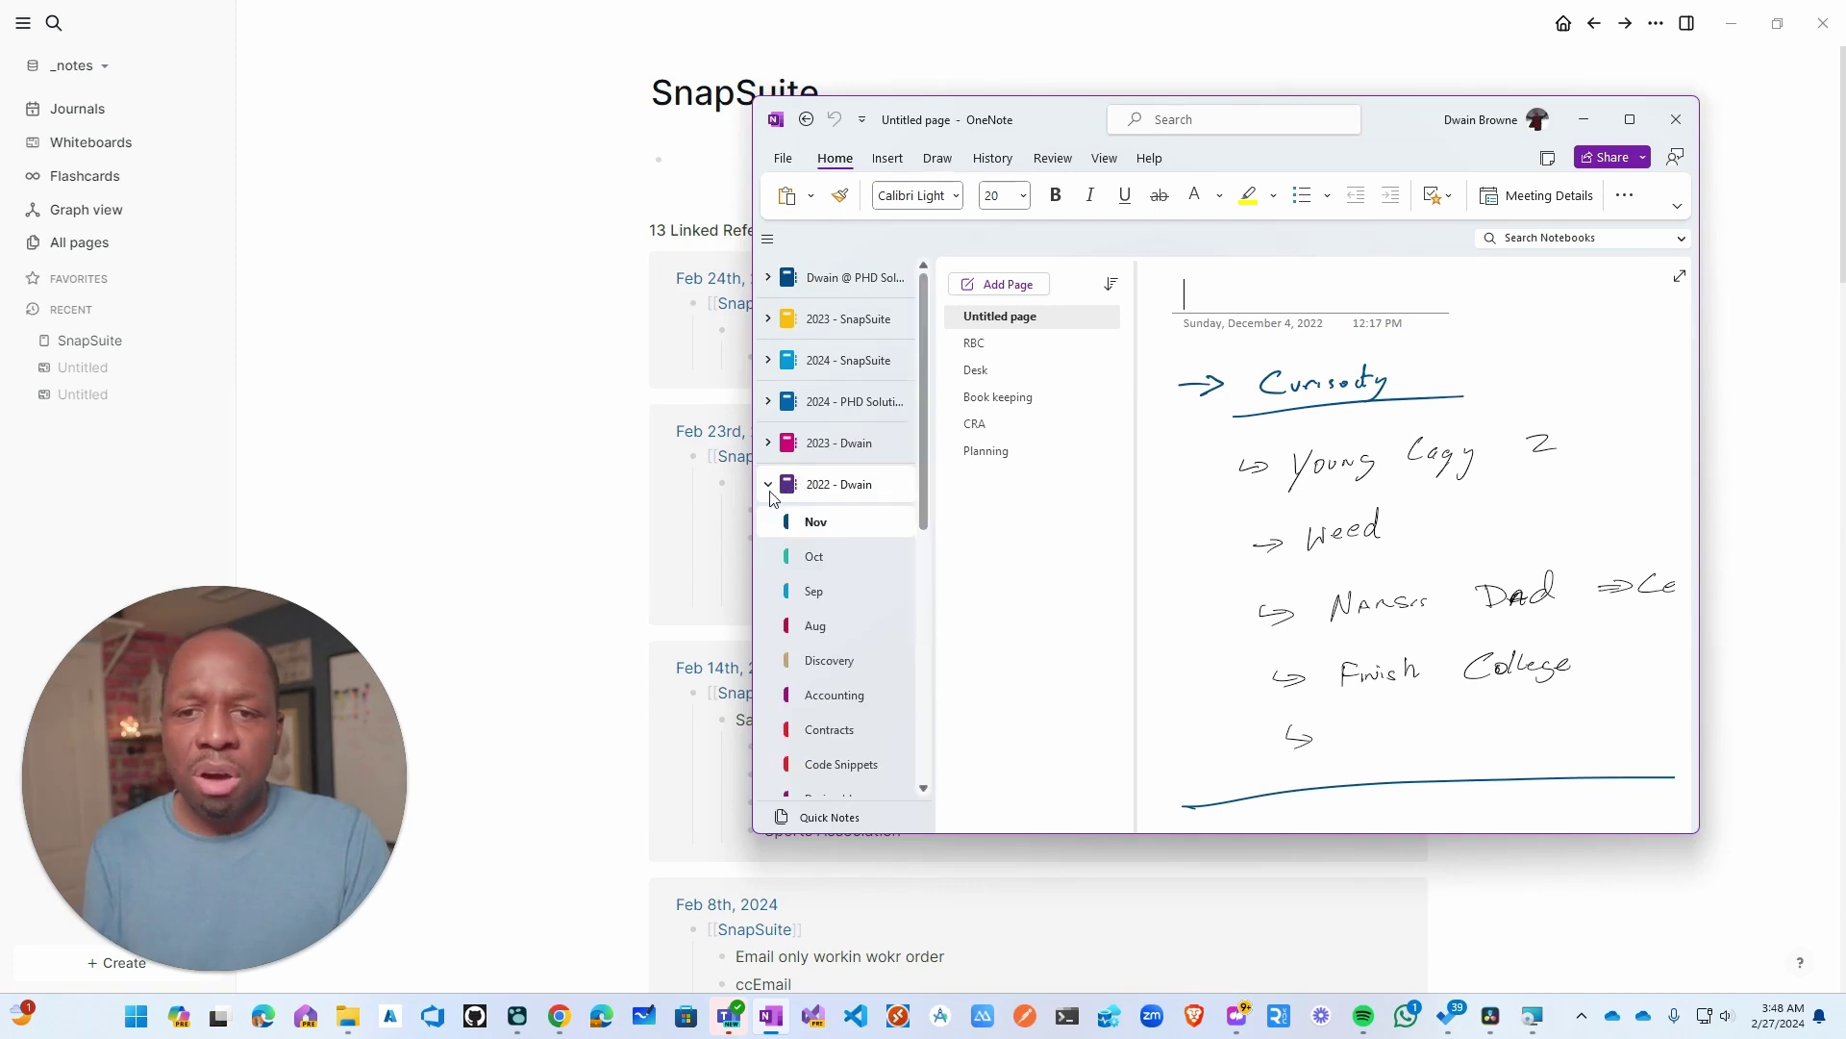
click(813, 656)
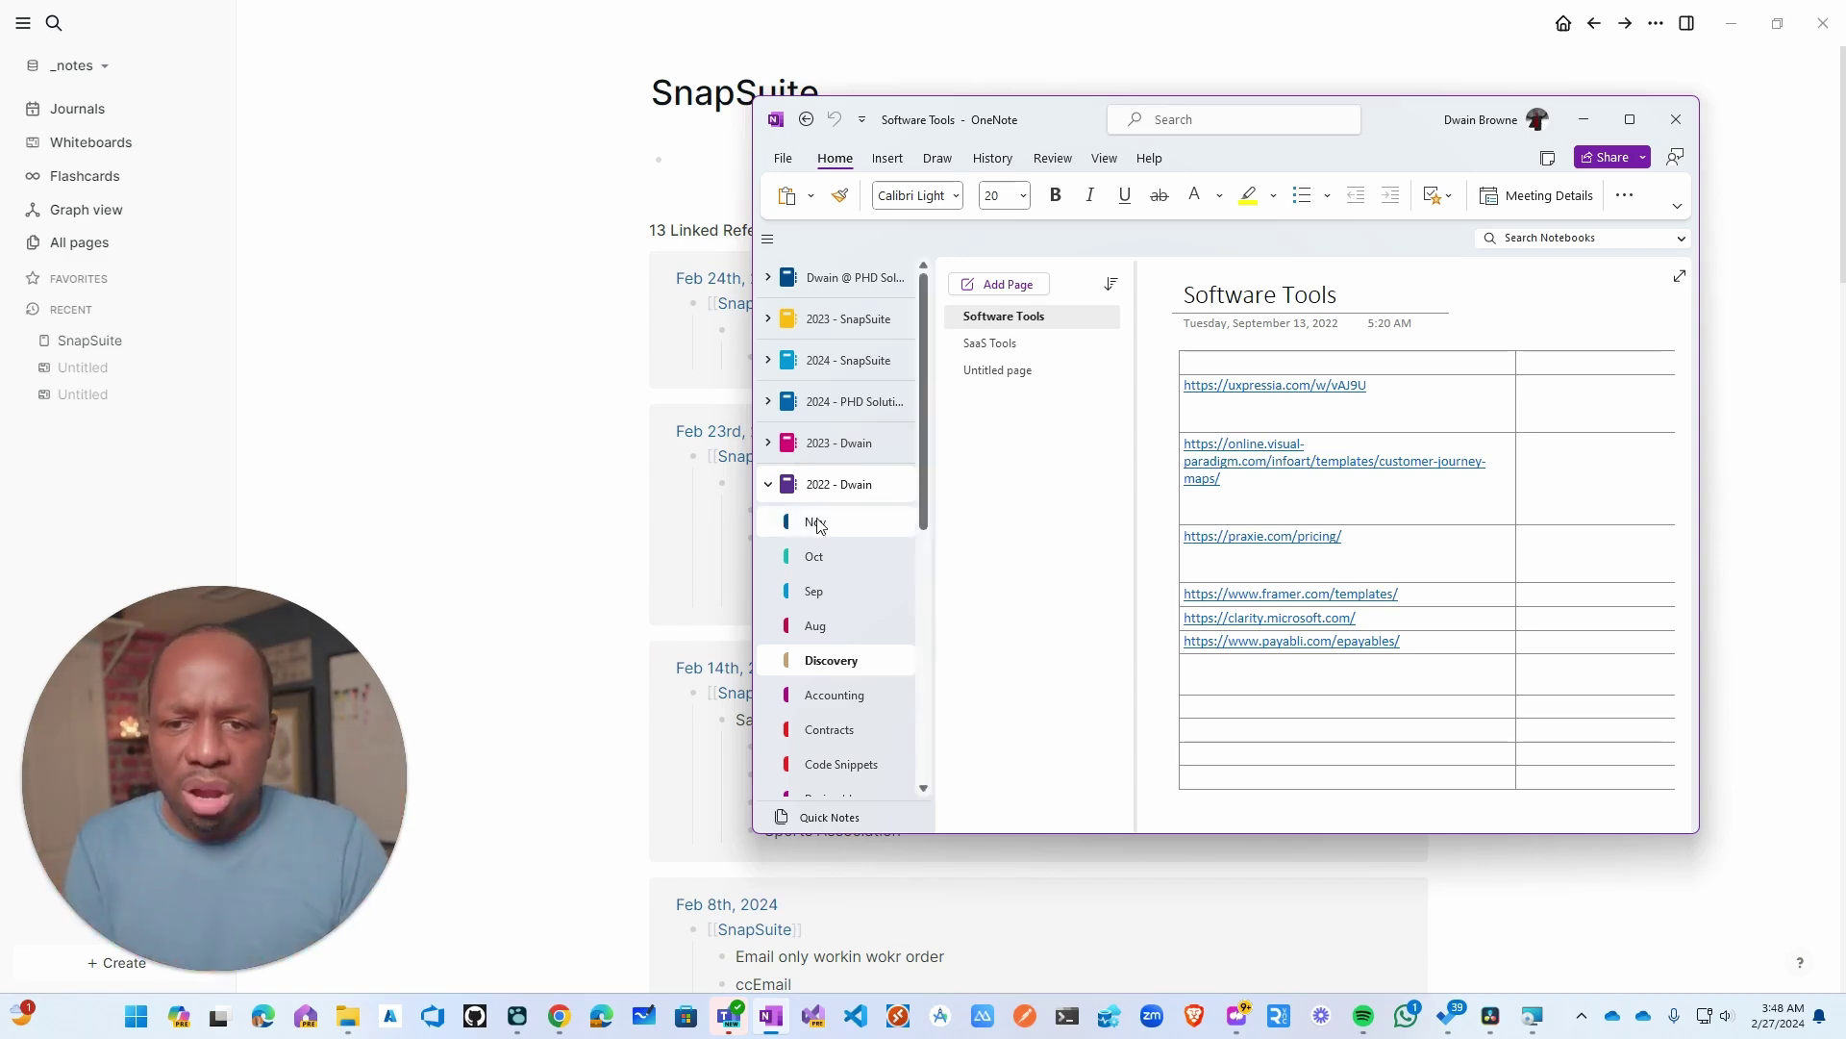
scroll(808, 546, down, 1)
scroll(813, 562, down, 4)
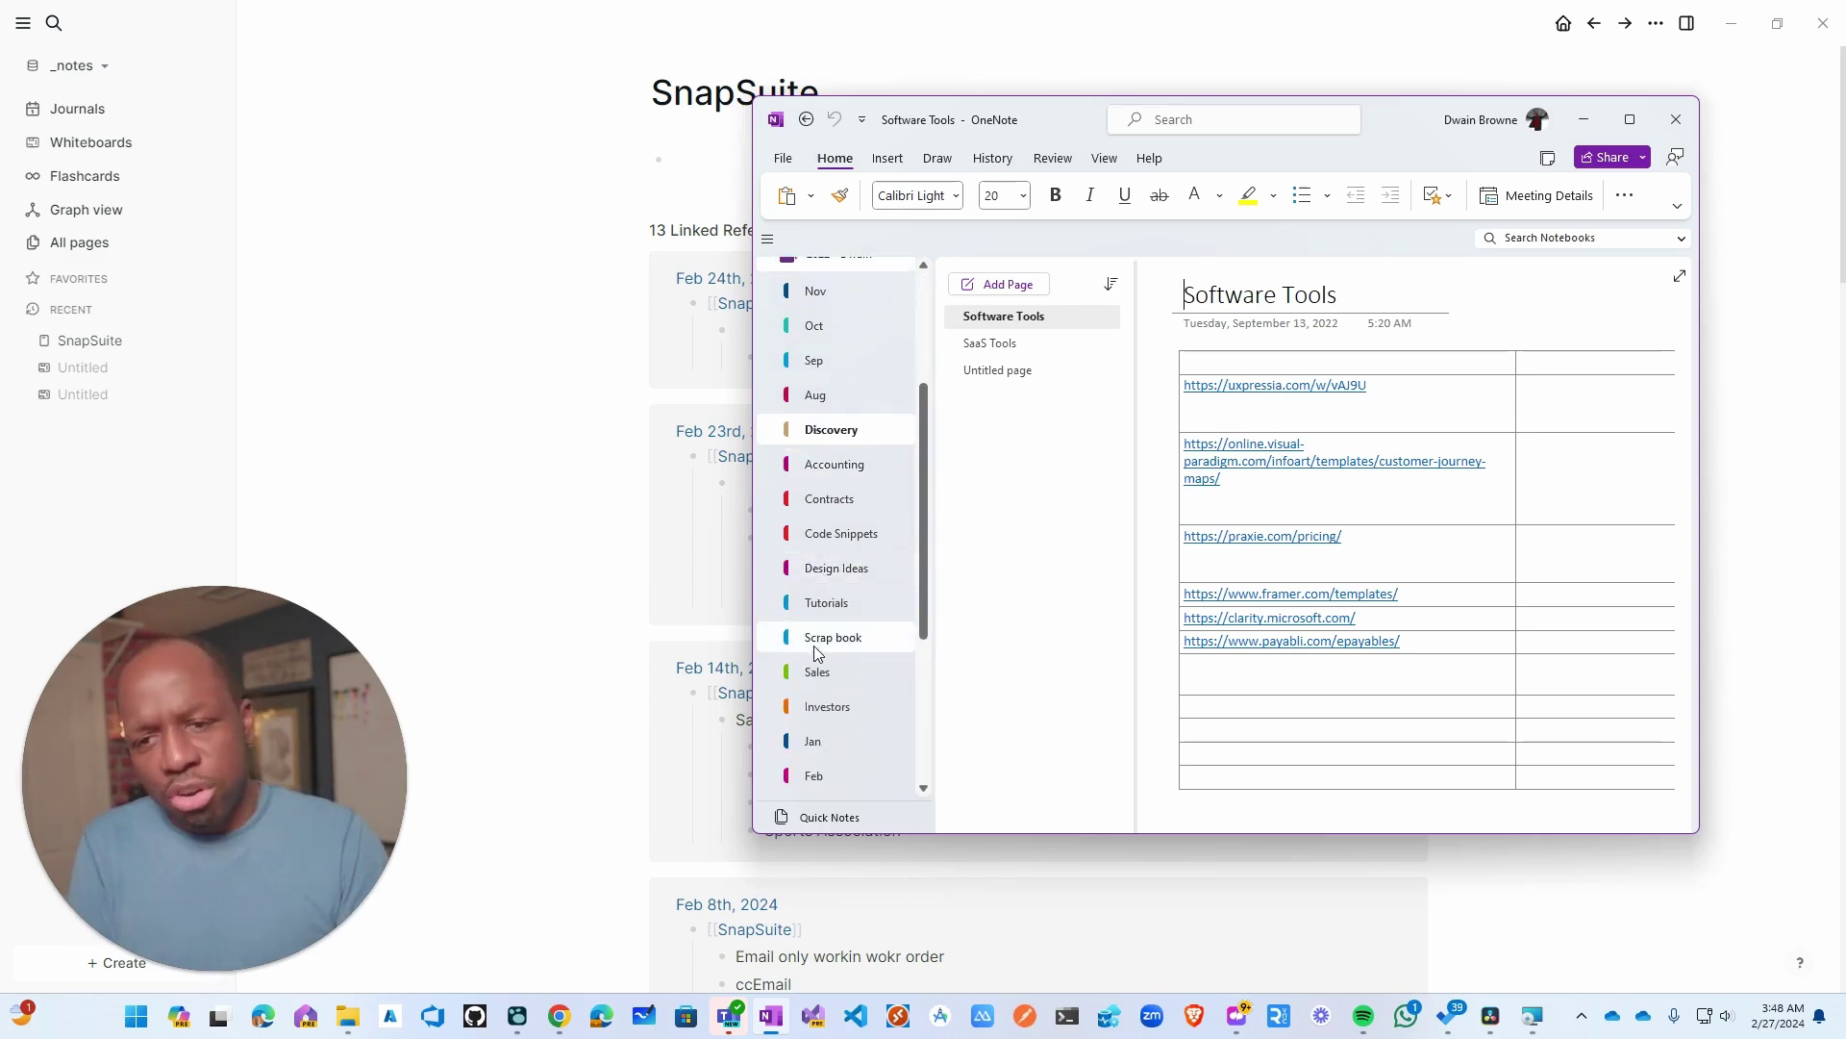
- Browse Code Snippets, Contracts, Tutorials, Investors and Scrap book, then minimize OneNote
click(836, 534)
click(839, 502)
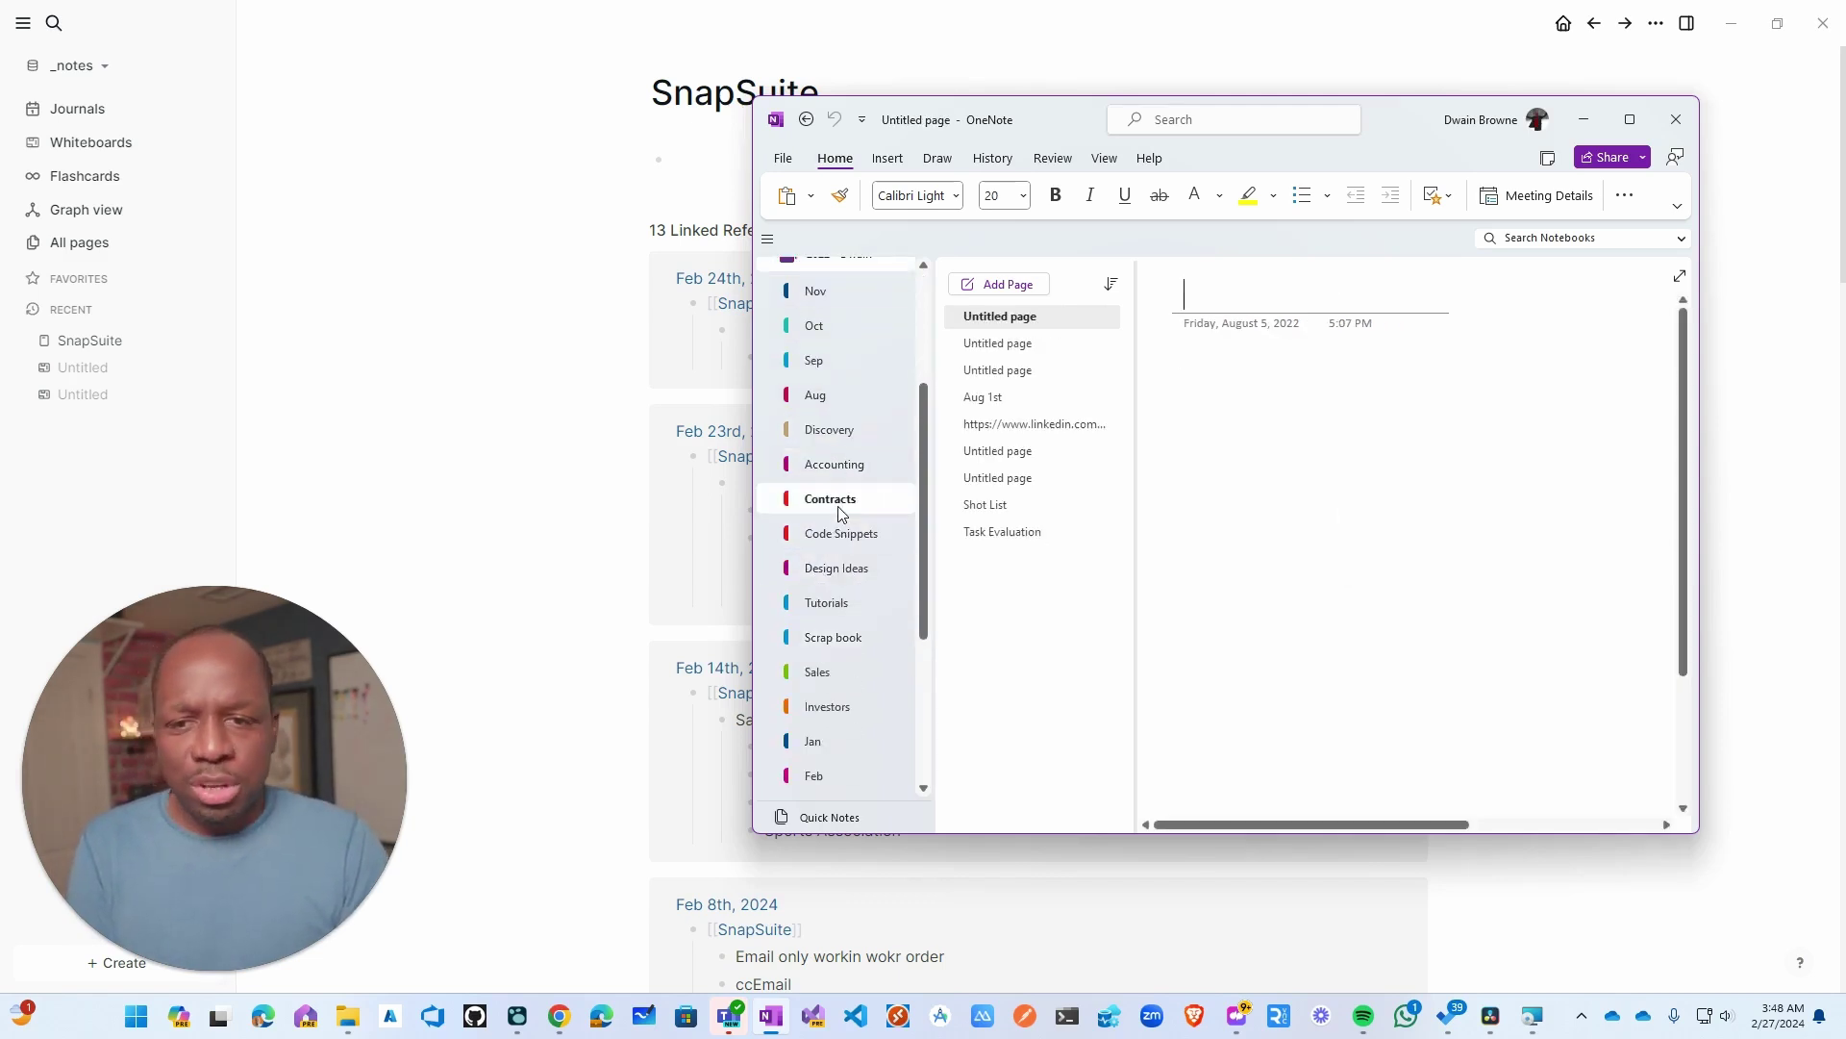
click(827, 604)
click(827, 638)
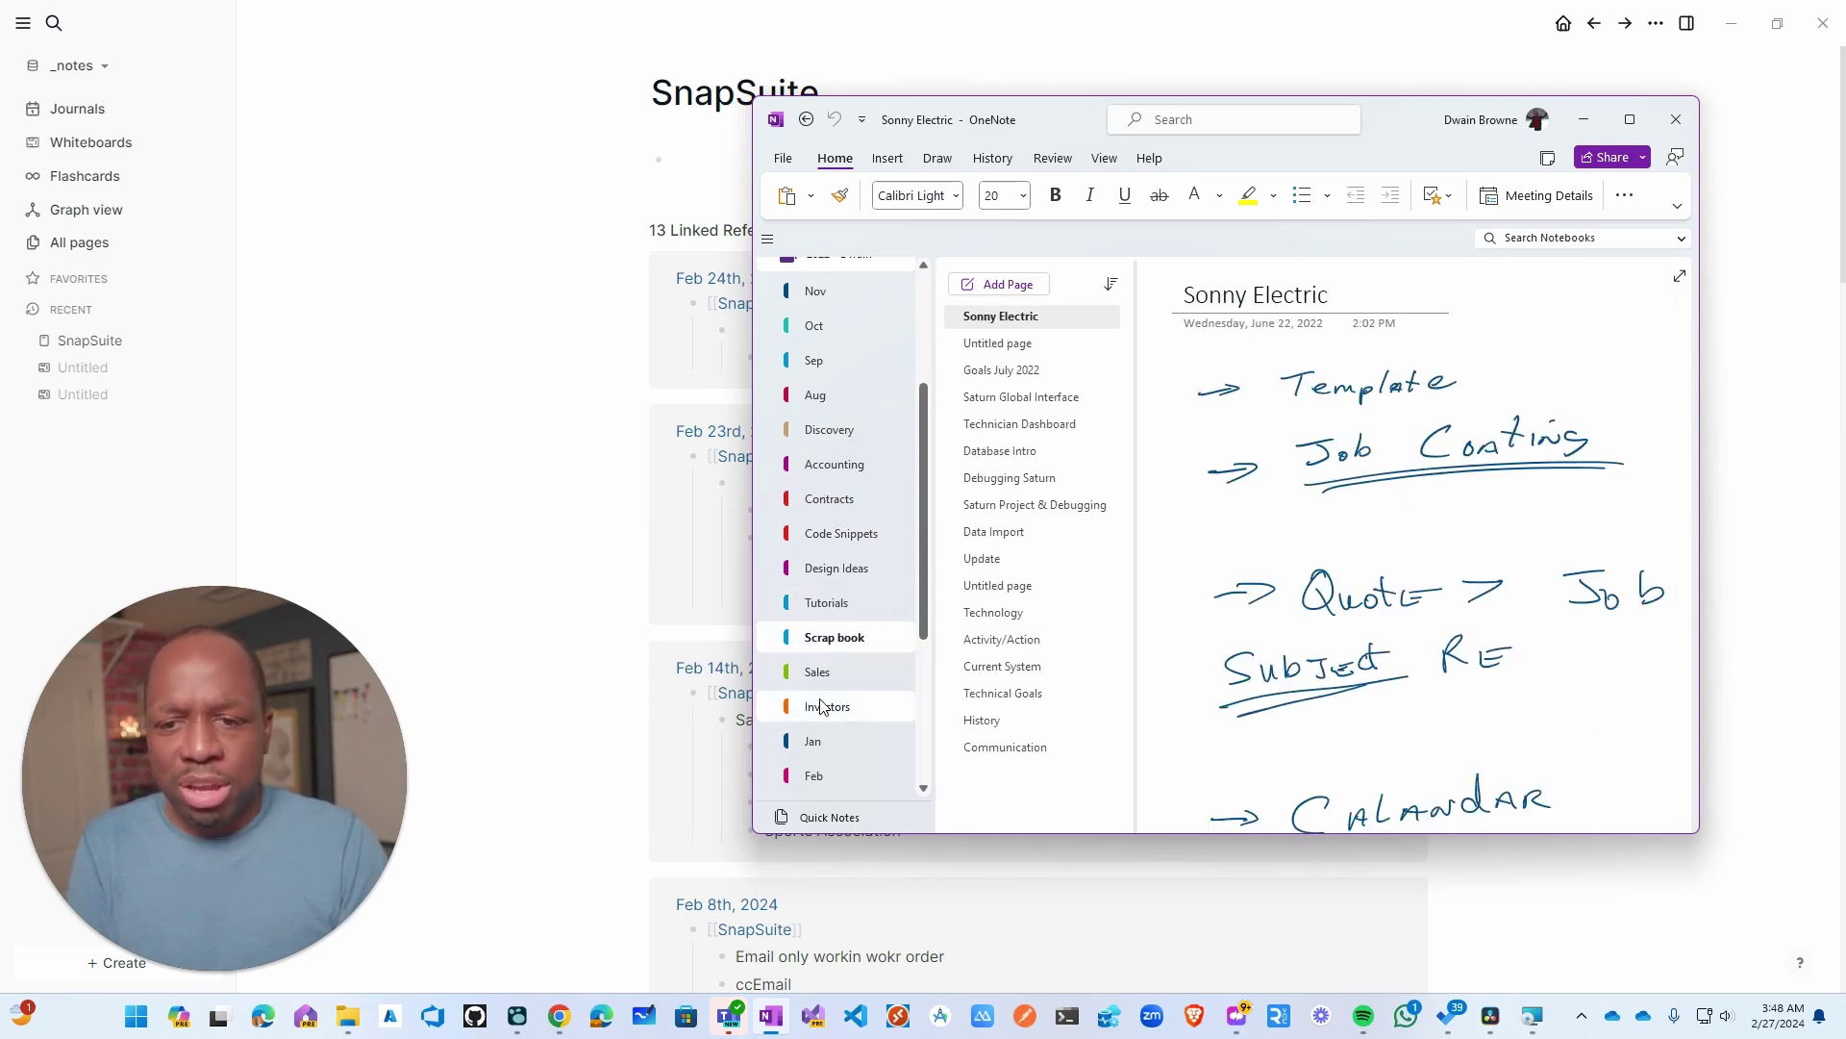
click(829, 707)
click(838, 645)
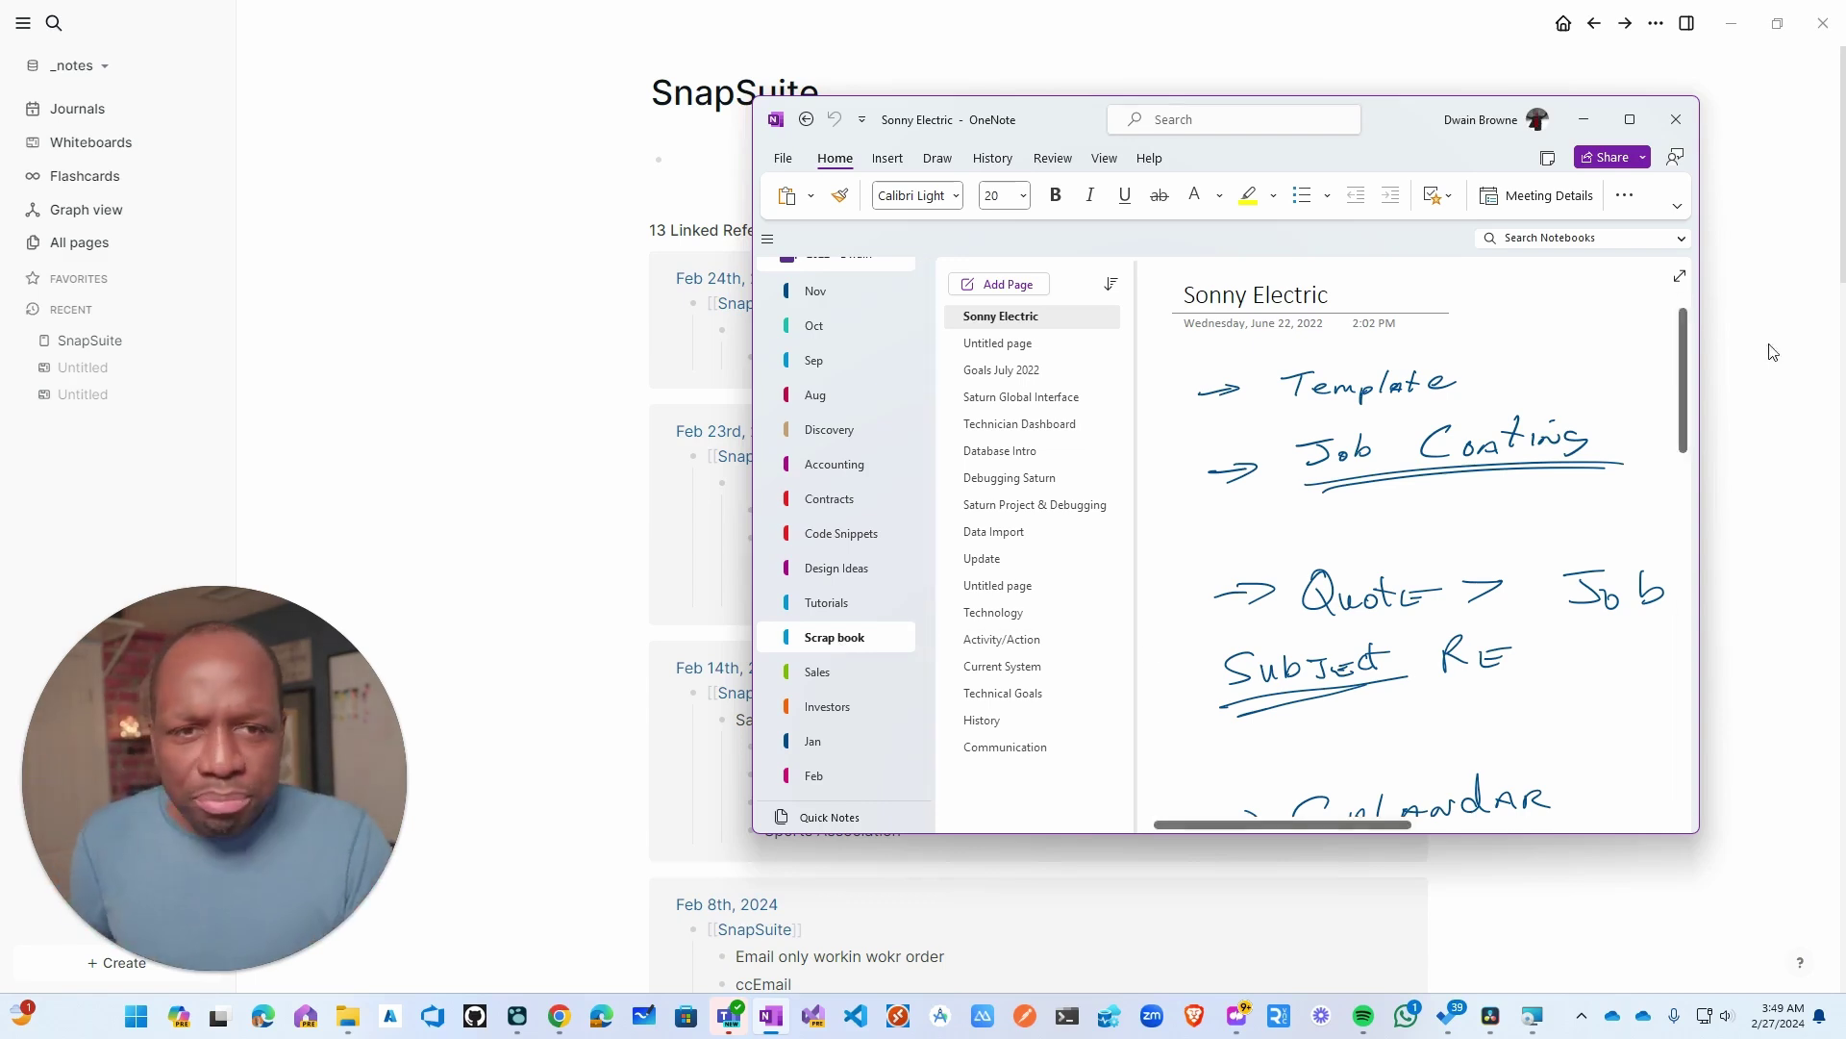
click(1583, 120)
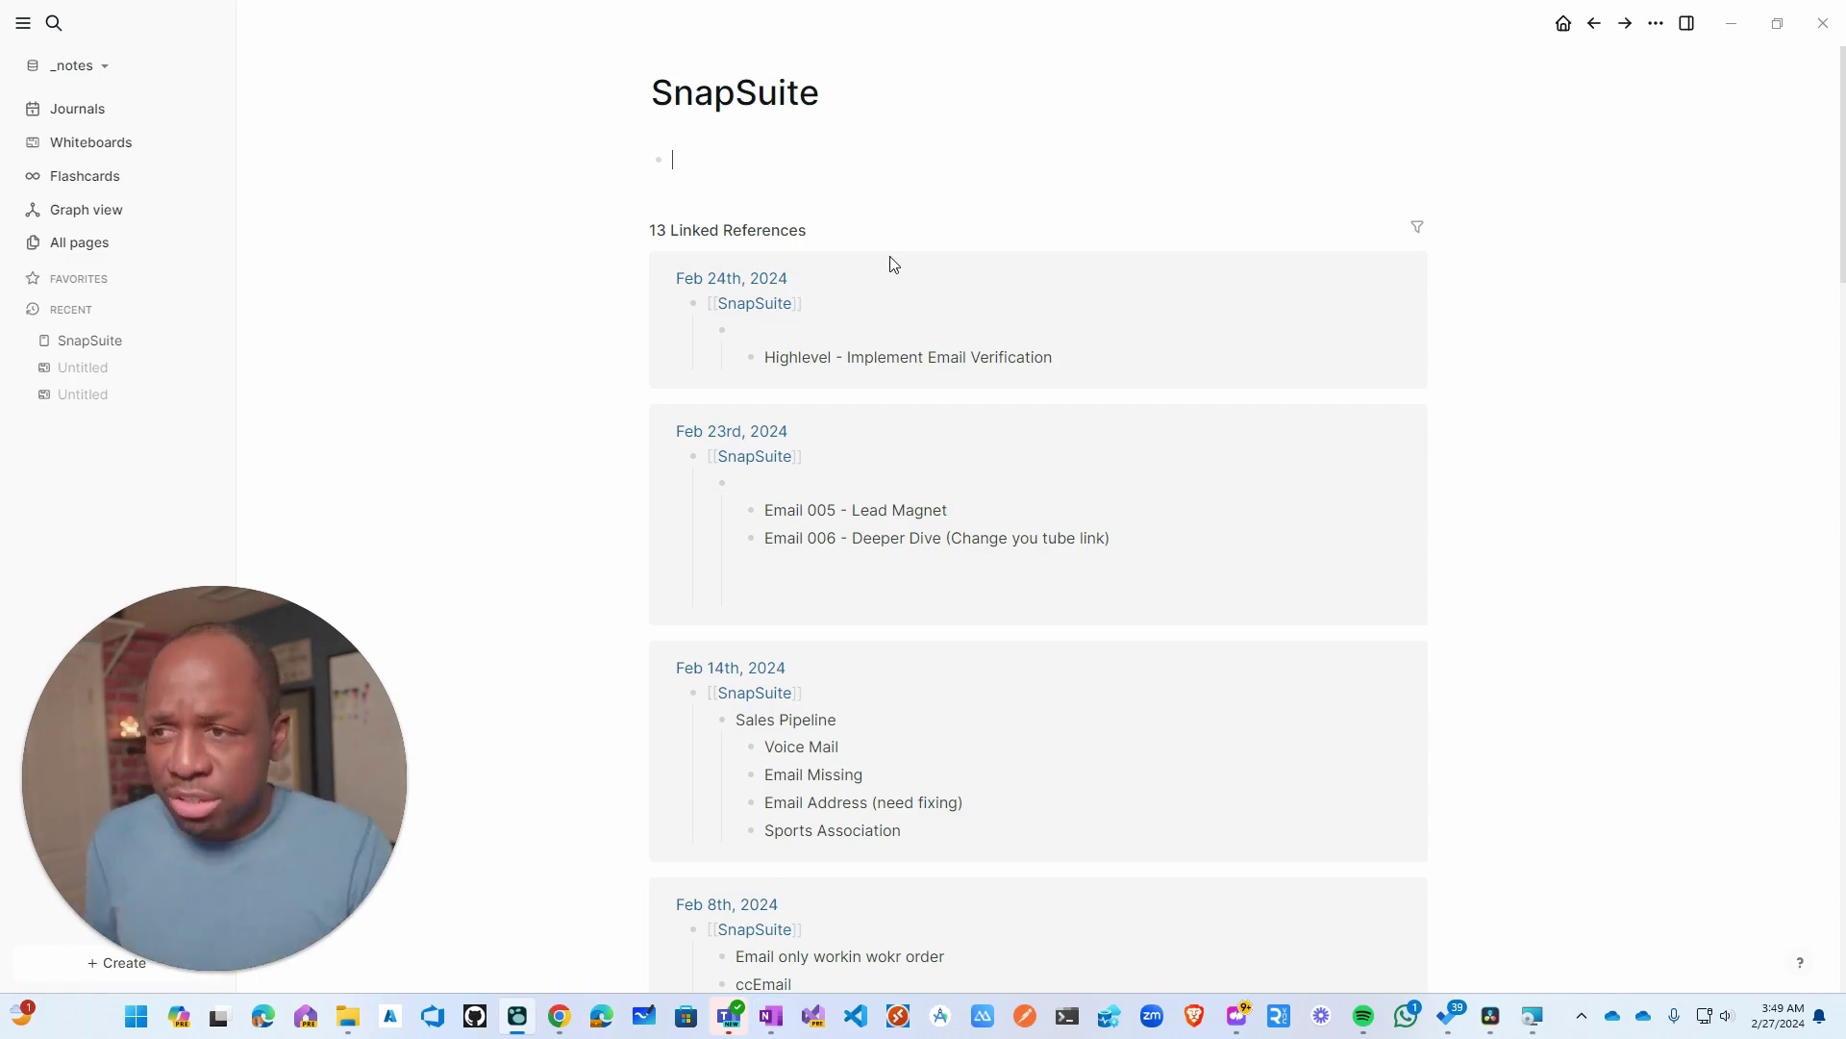
- Go to Journals and open the SnapSuite Marketing link on Feb 25th
click(97, 118)
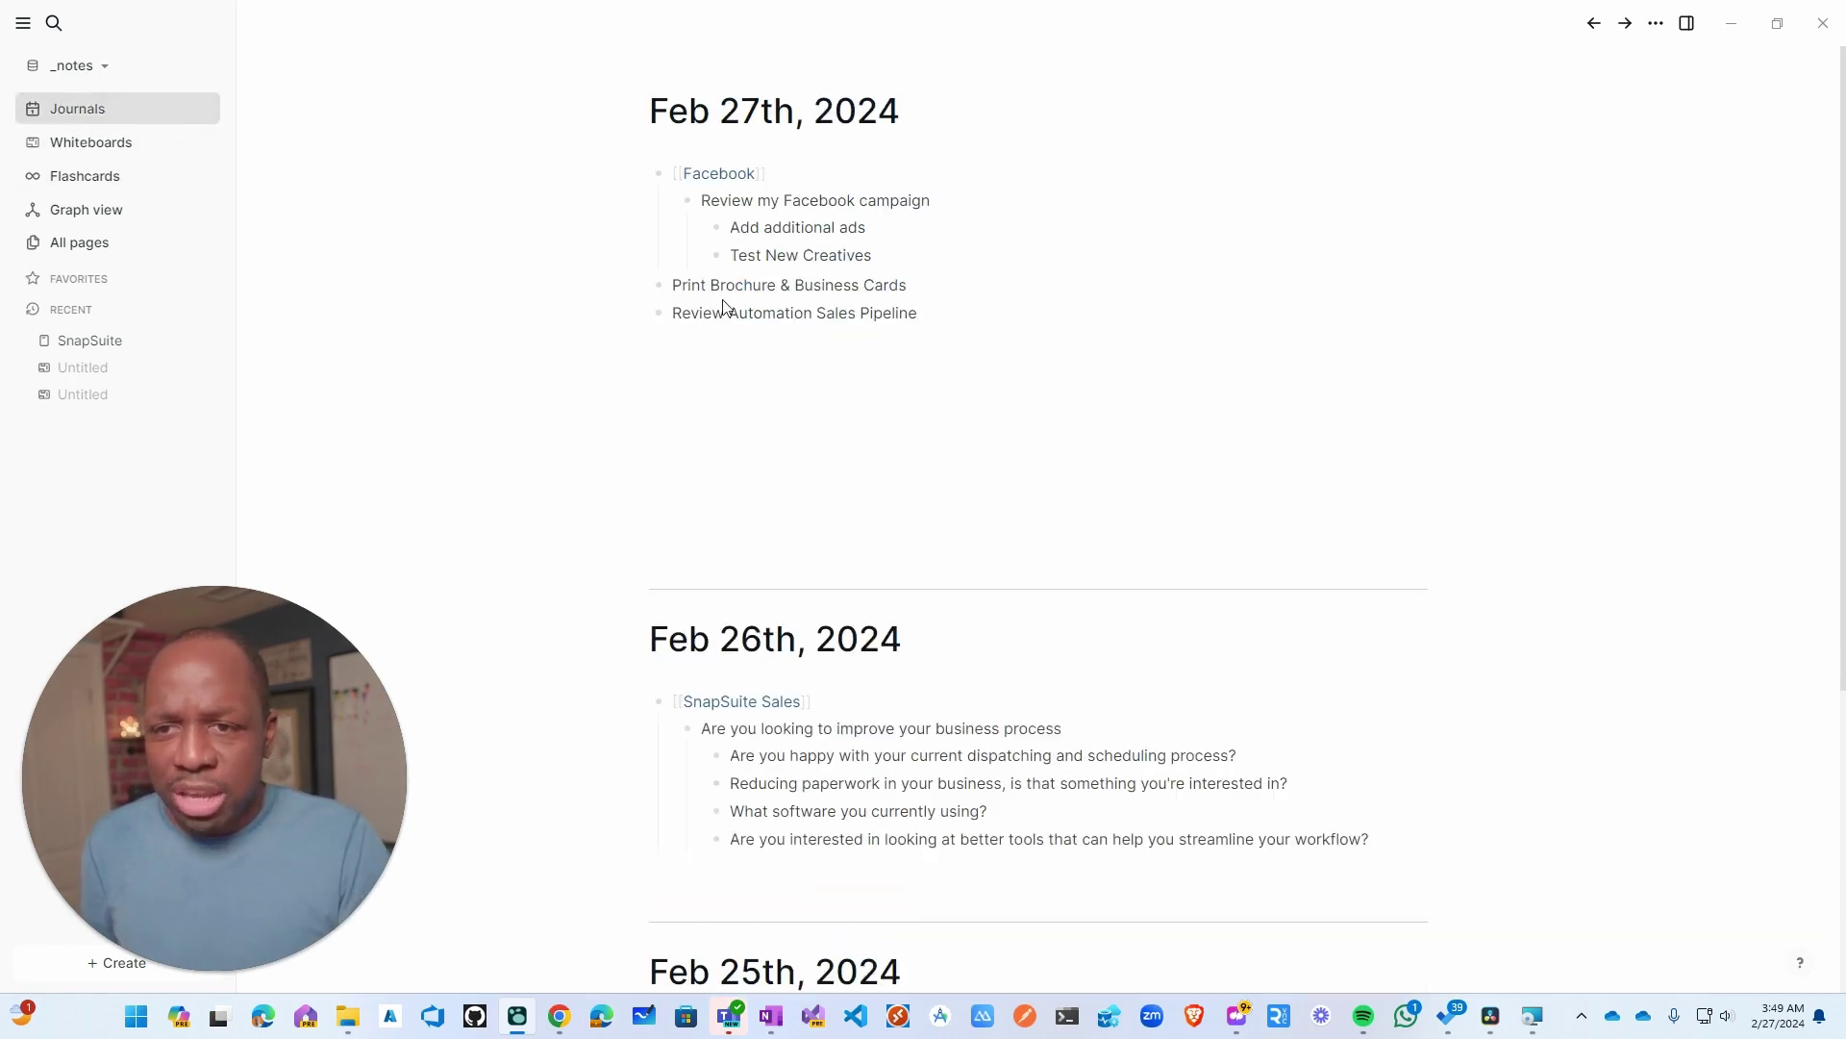
scroll(743, 471, down, 8)
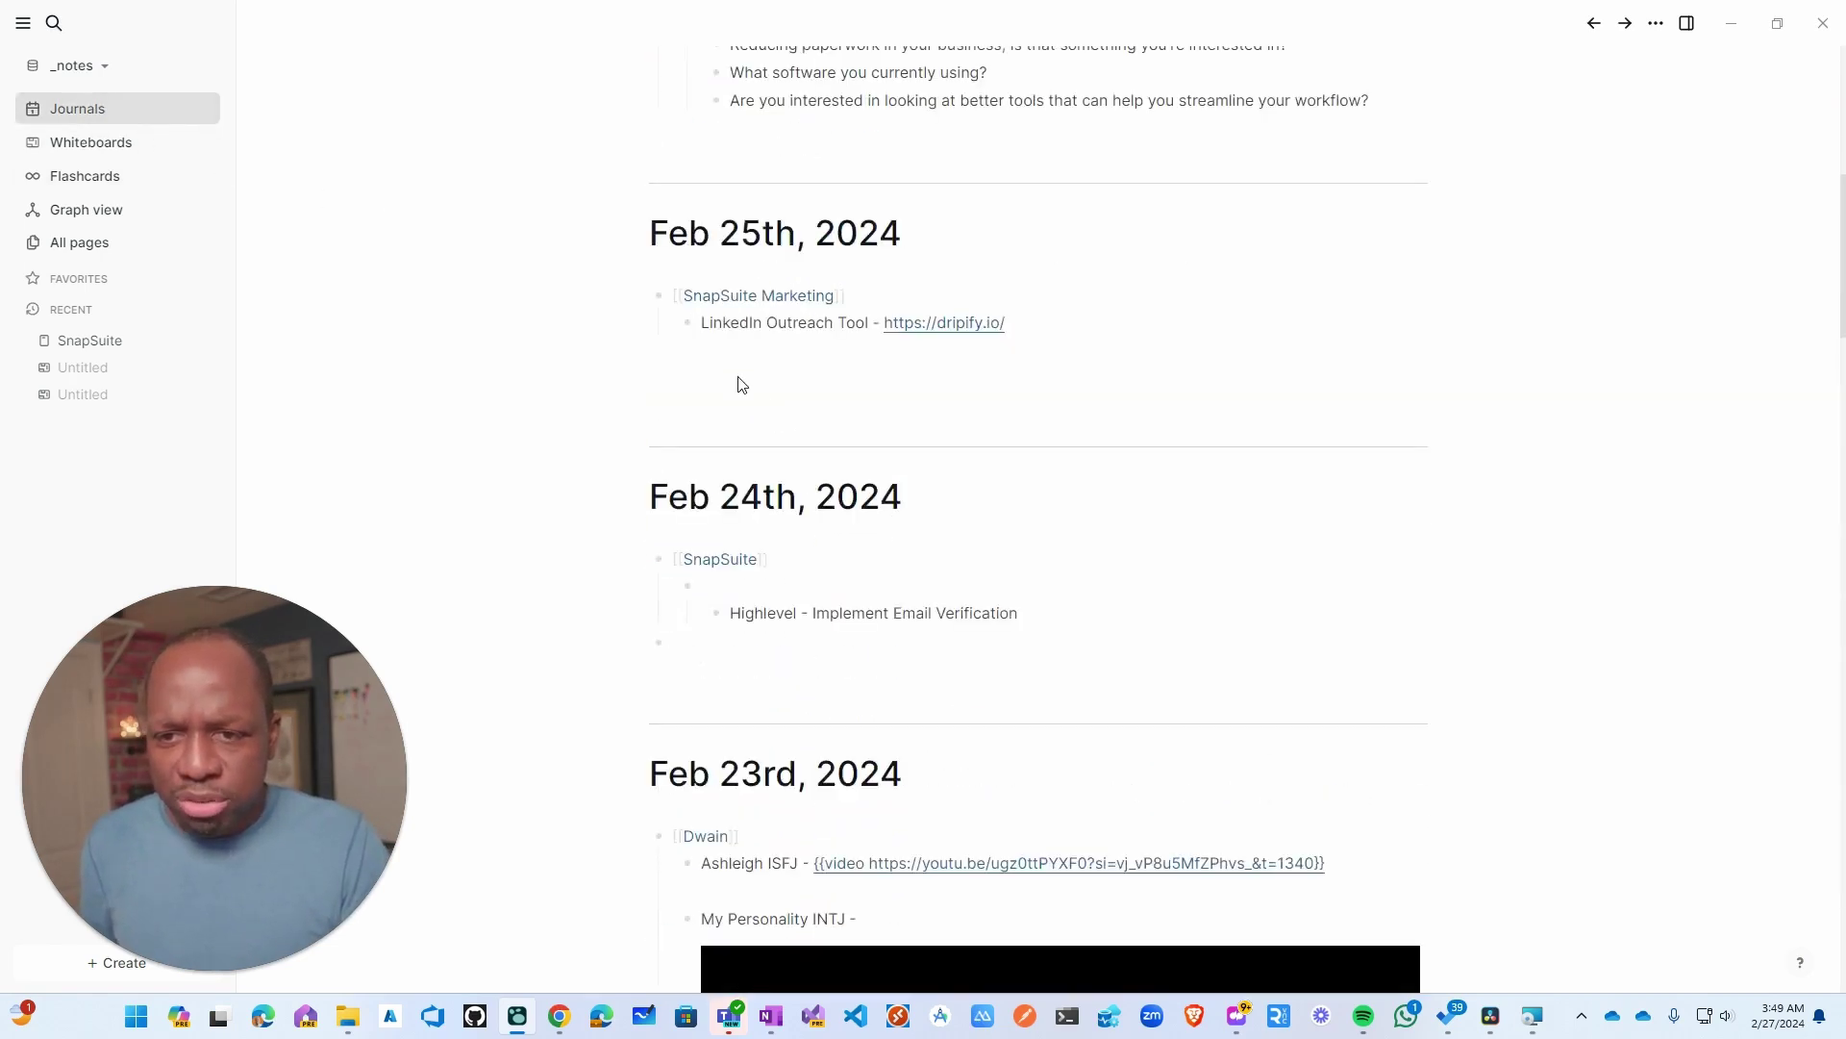
click(706, 300)
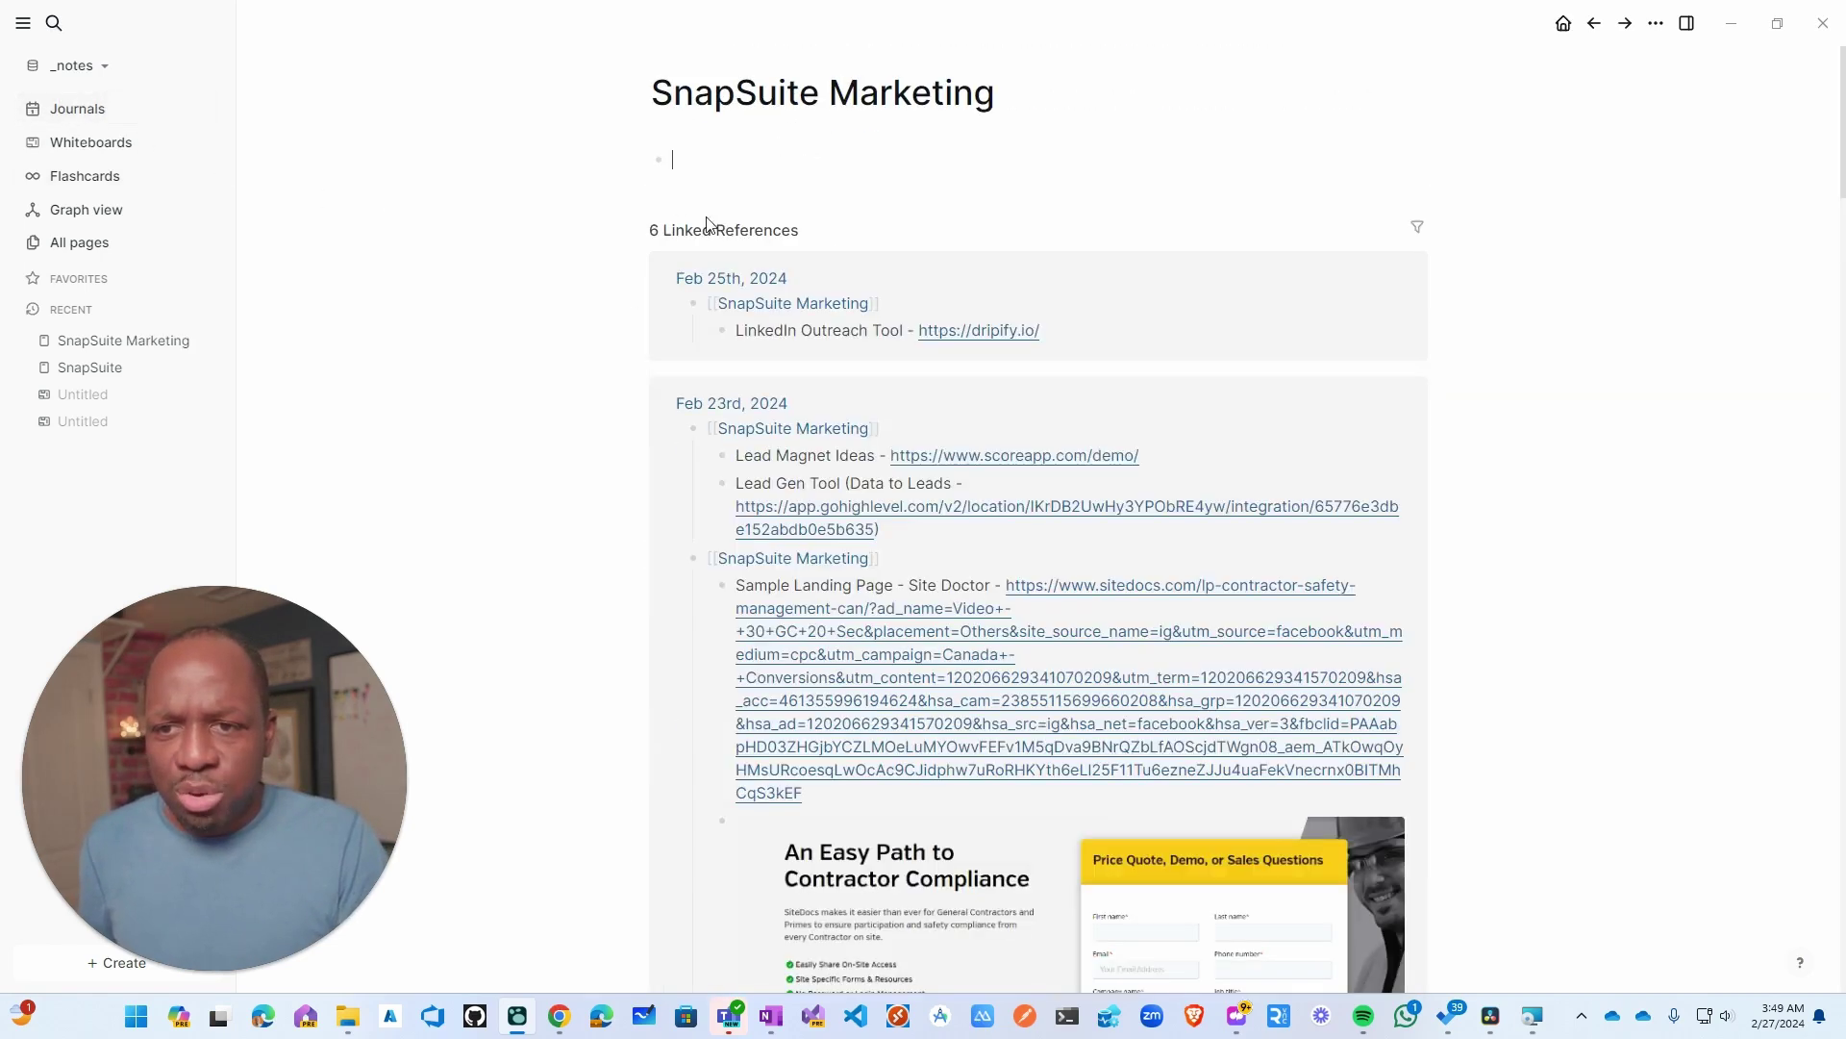
- Scroll through SnapSuite Marketing's 6 linked references down to the closing sales script
scroll(750, 289, down, 5)
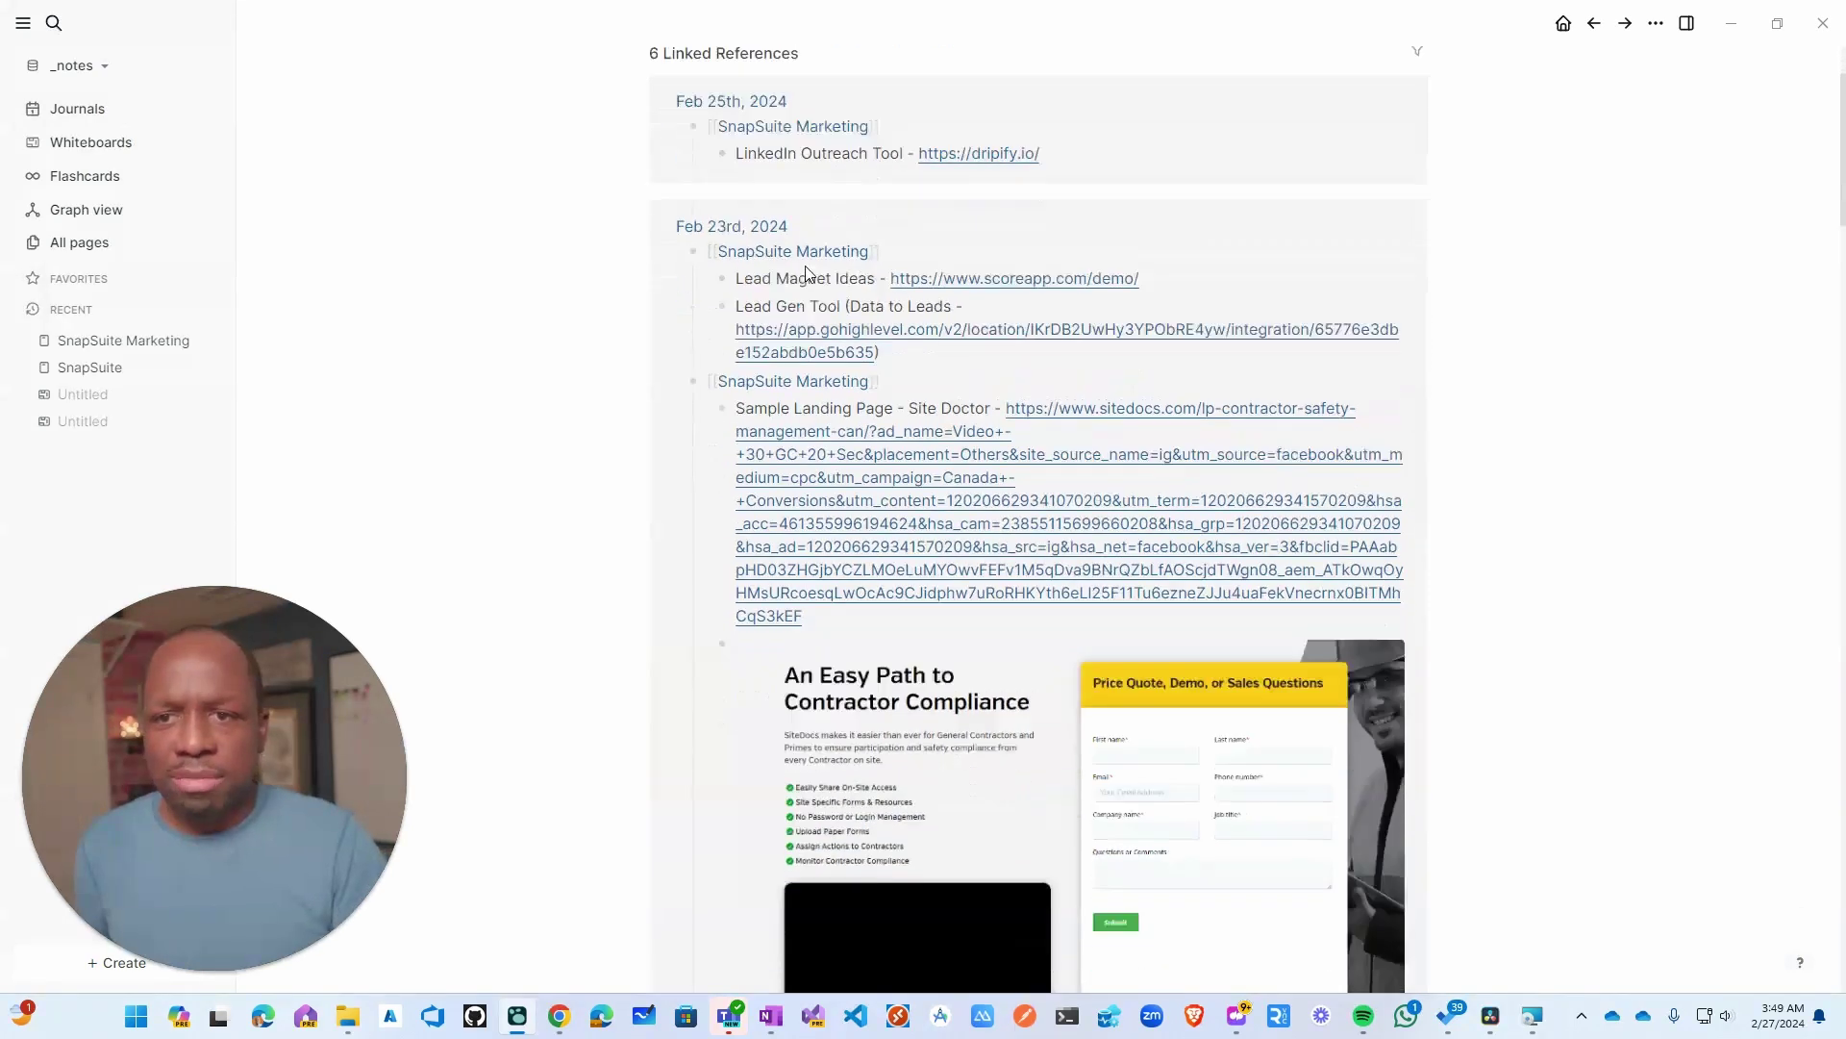
scroll(842, 304, down, 20)
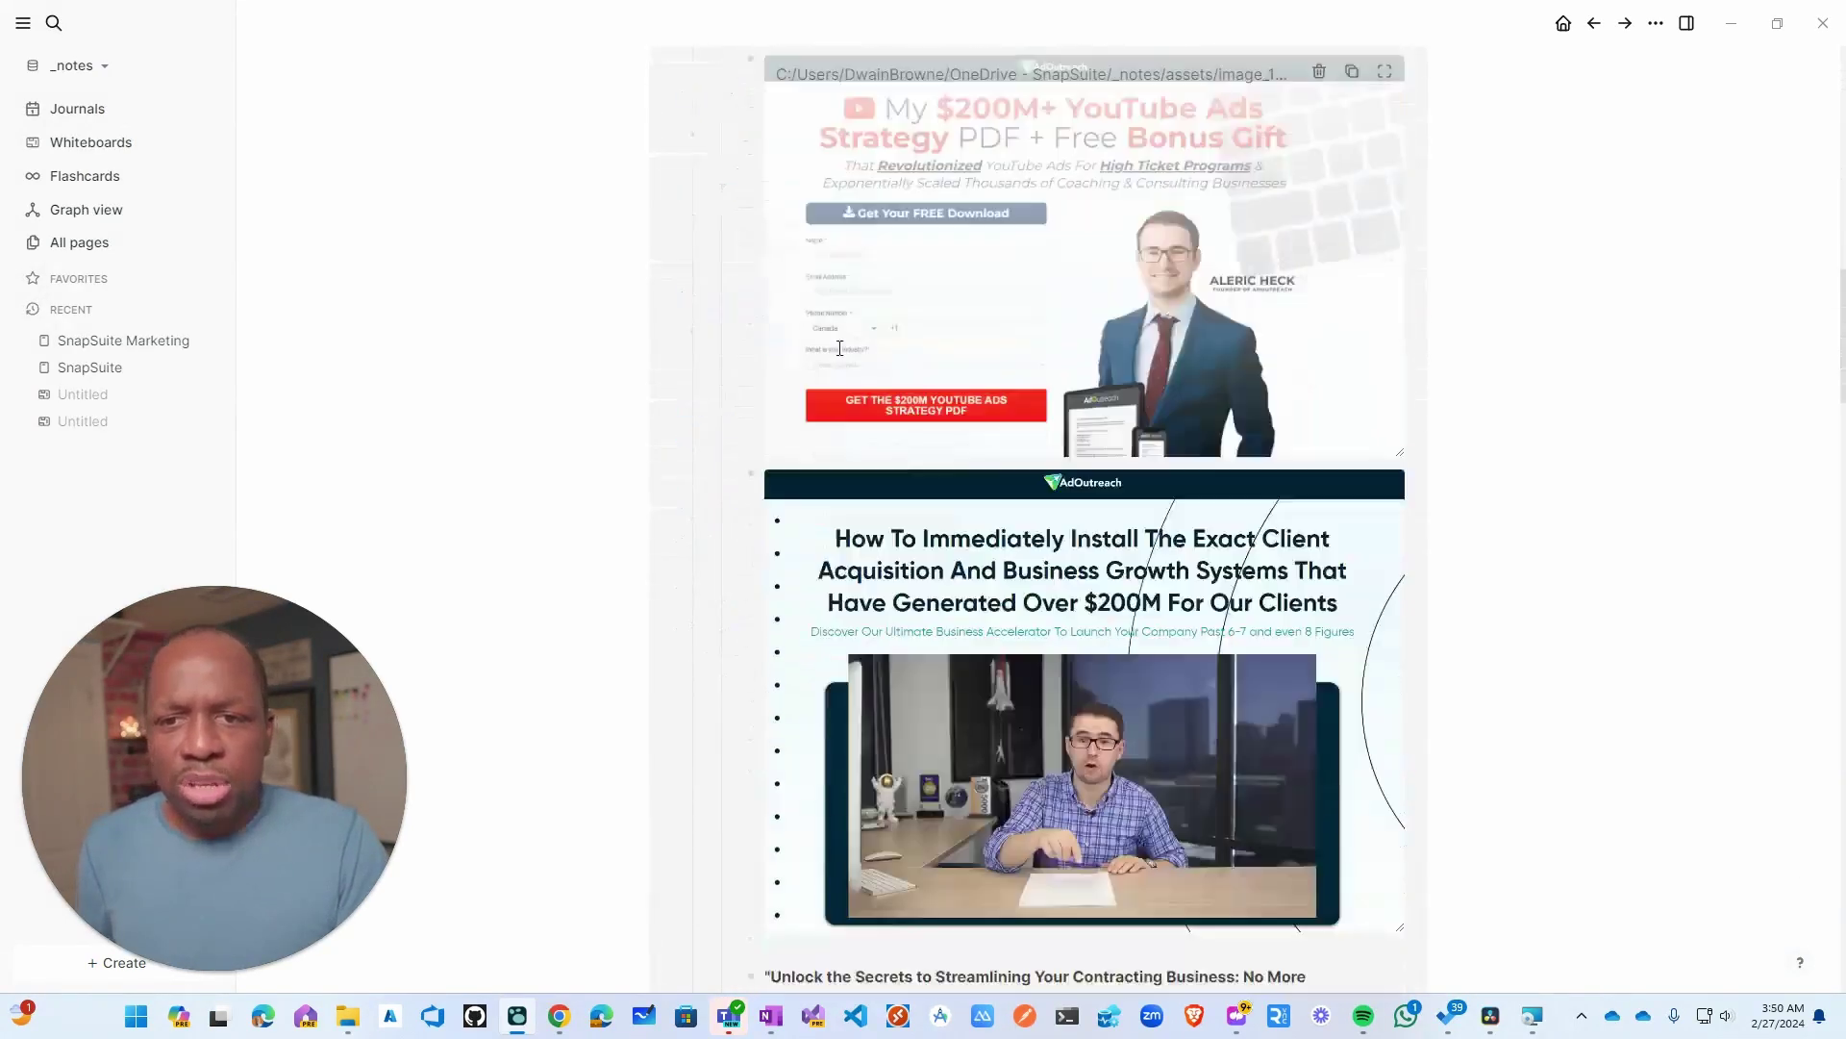
scroll(927, 349, up, 15)
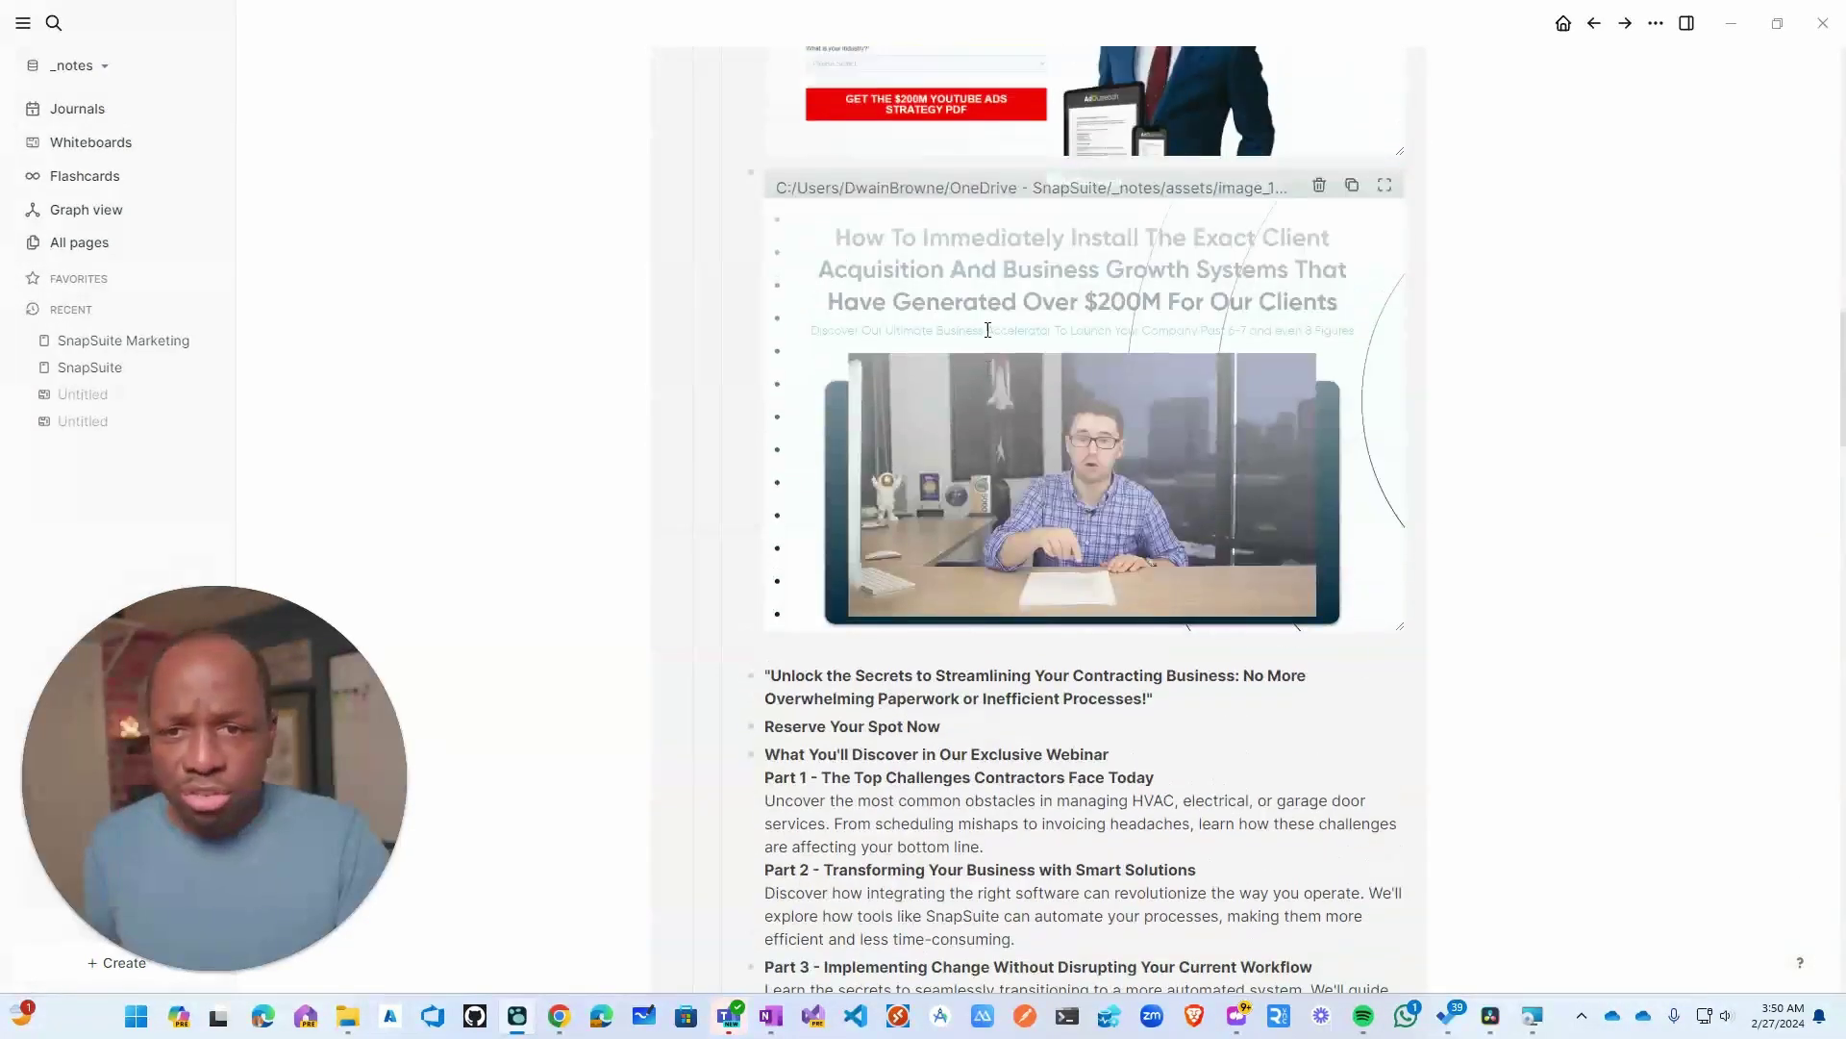
scroll(903, 284, down, 20)
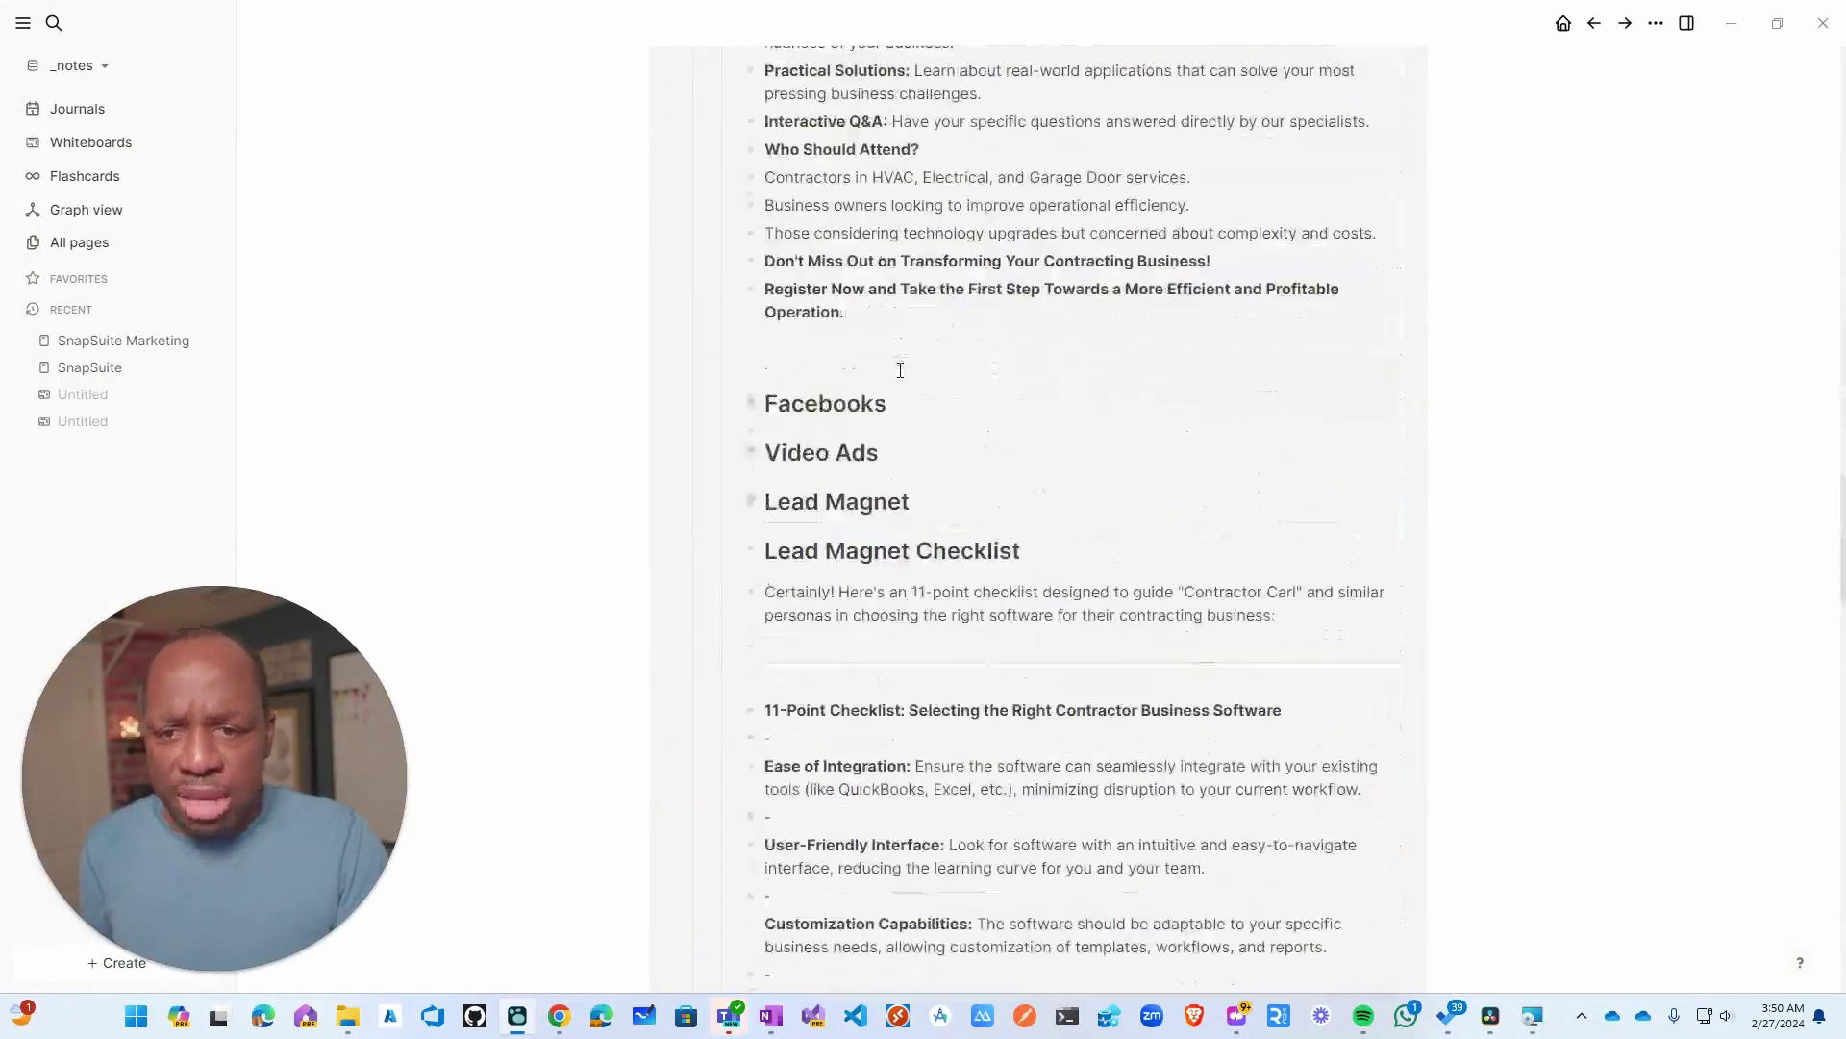
scroll(915, 378, up, 3)
scroll(909, 390, down, 20)
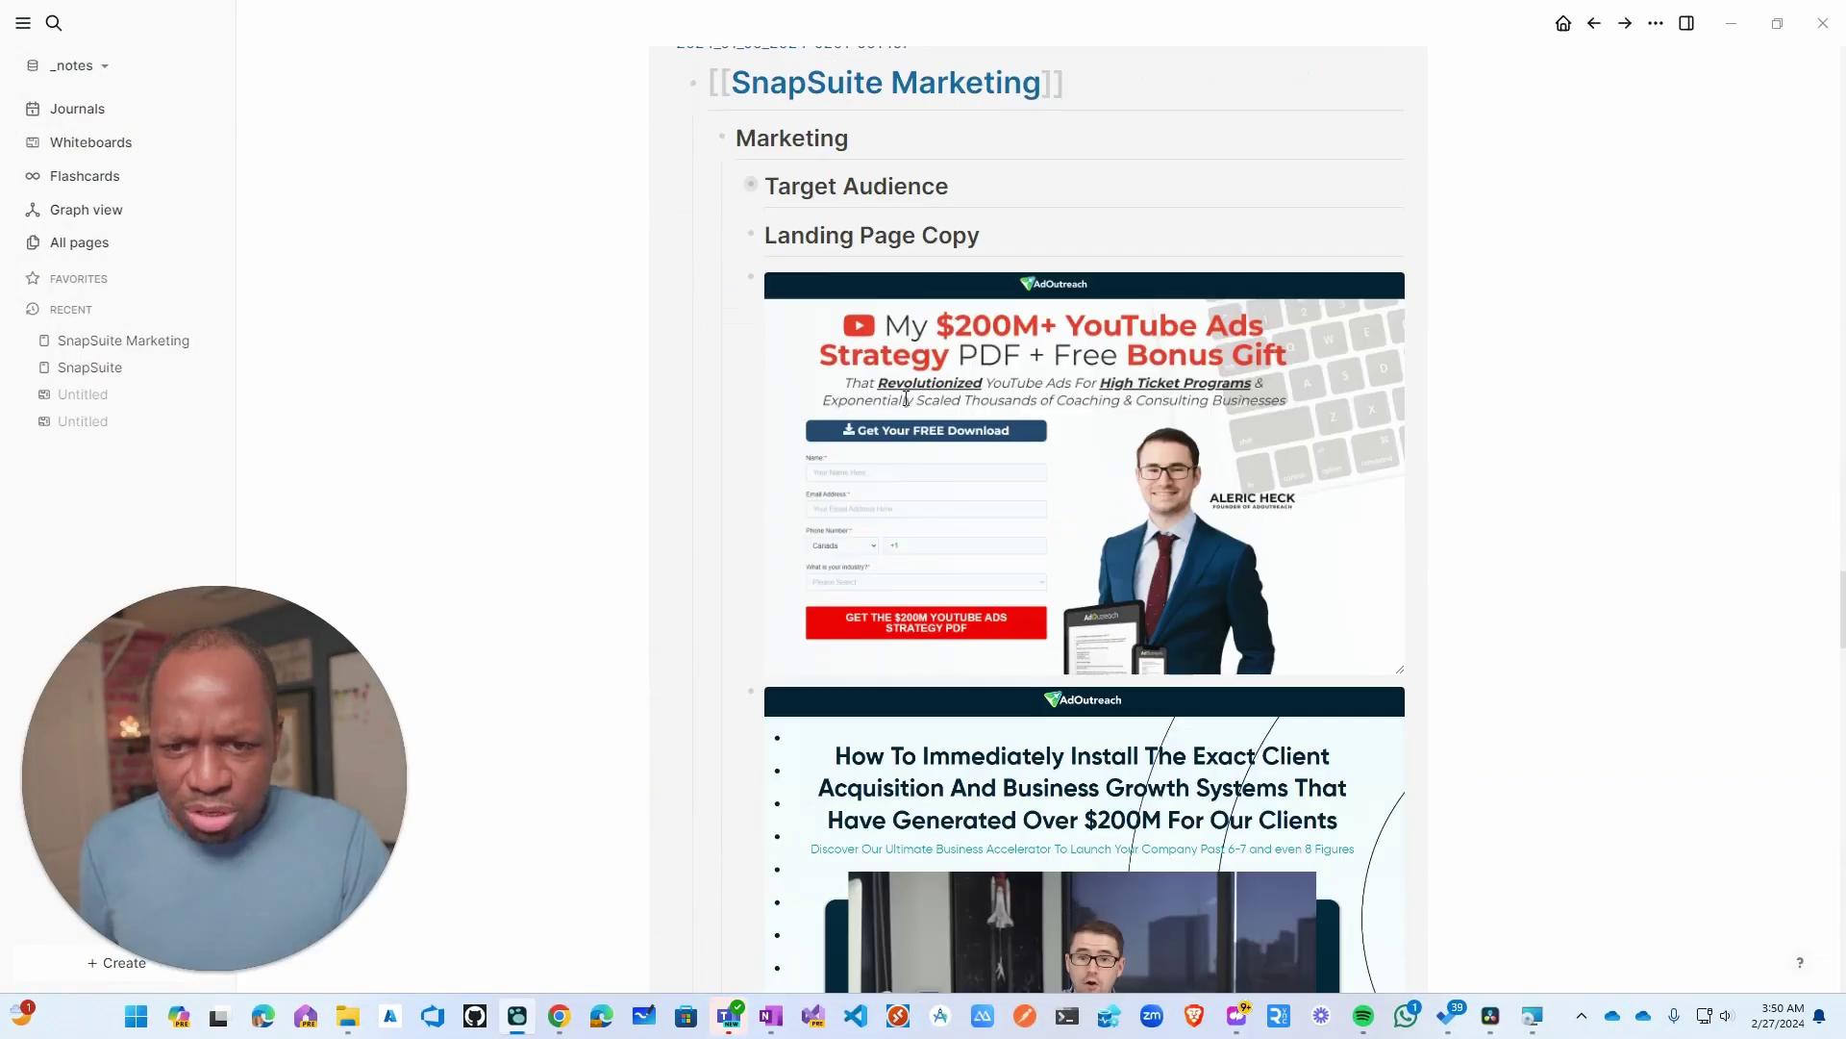
scroll(909, 402, down, 1)
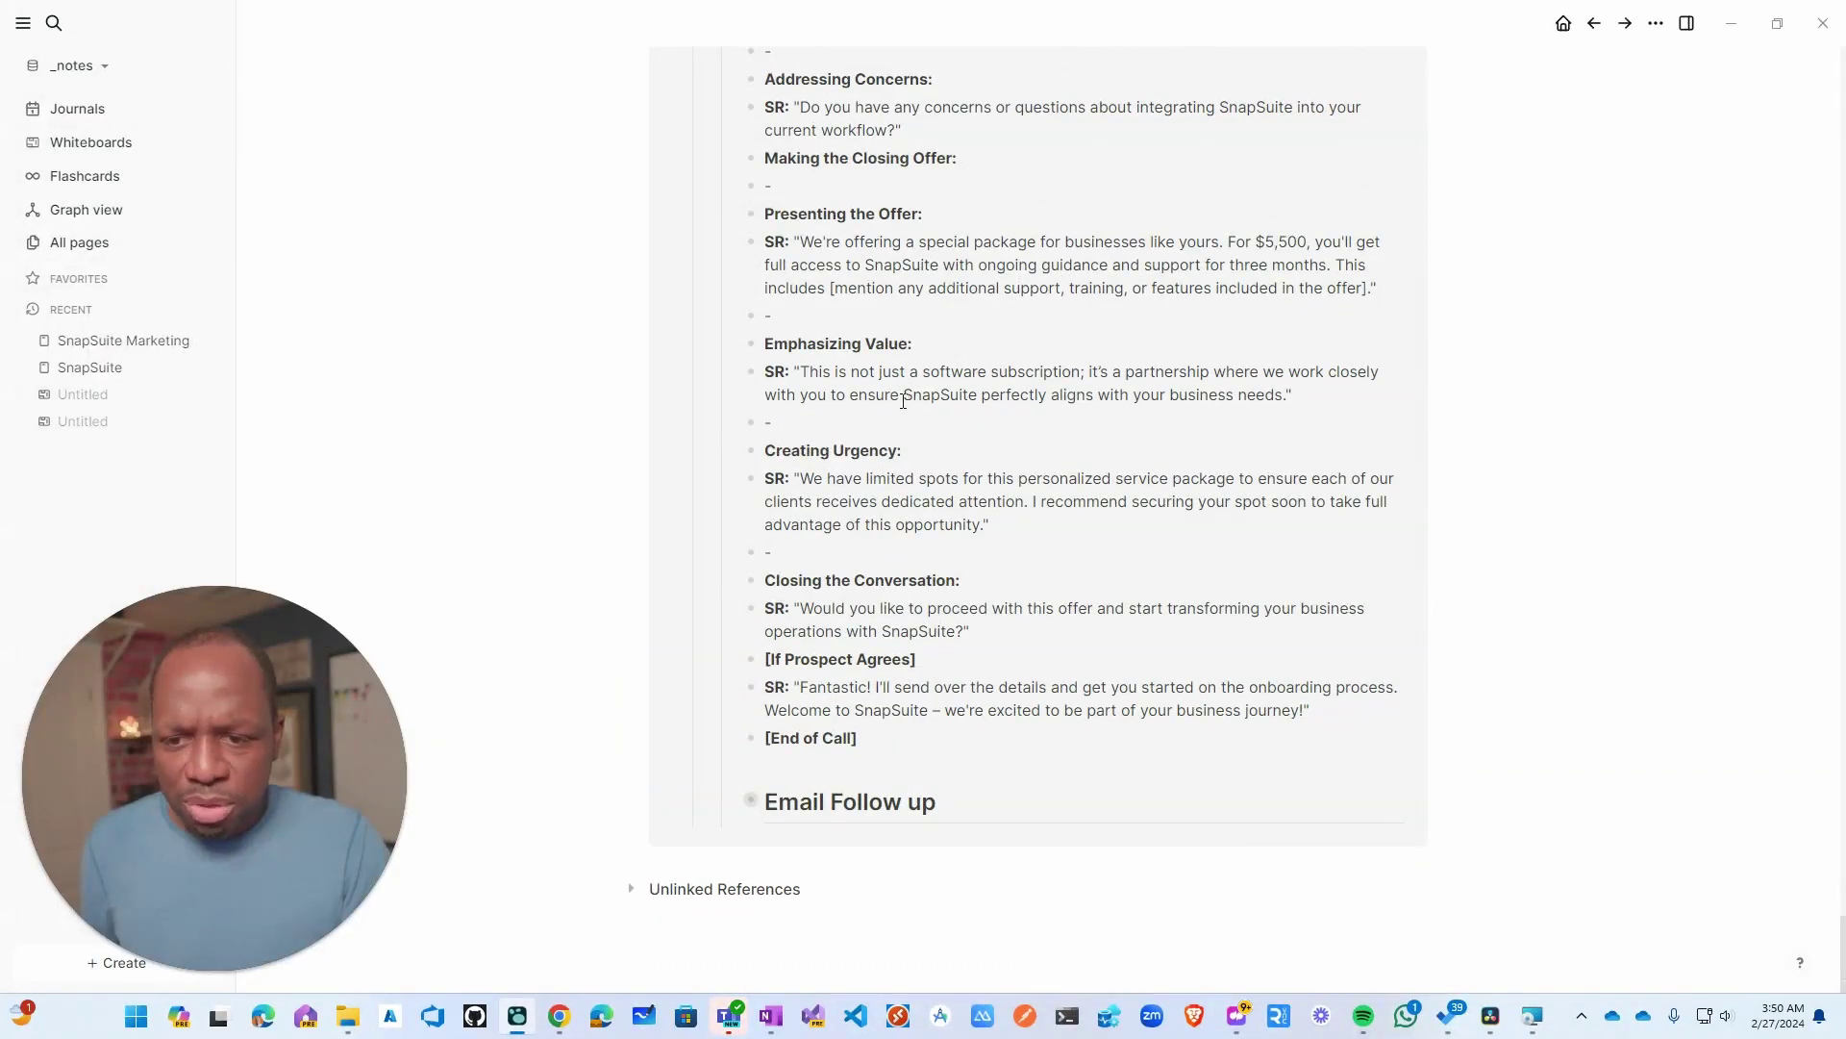
- Return to the Journals page and scroll past the Feb 23rd, 2024 entries toward Feb 22nd
click(133, 115)
scroll(833, 346, down, 12)
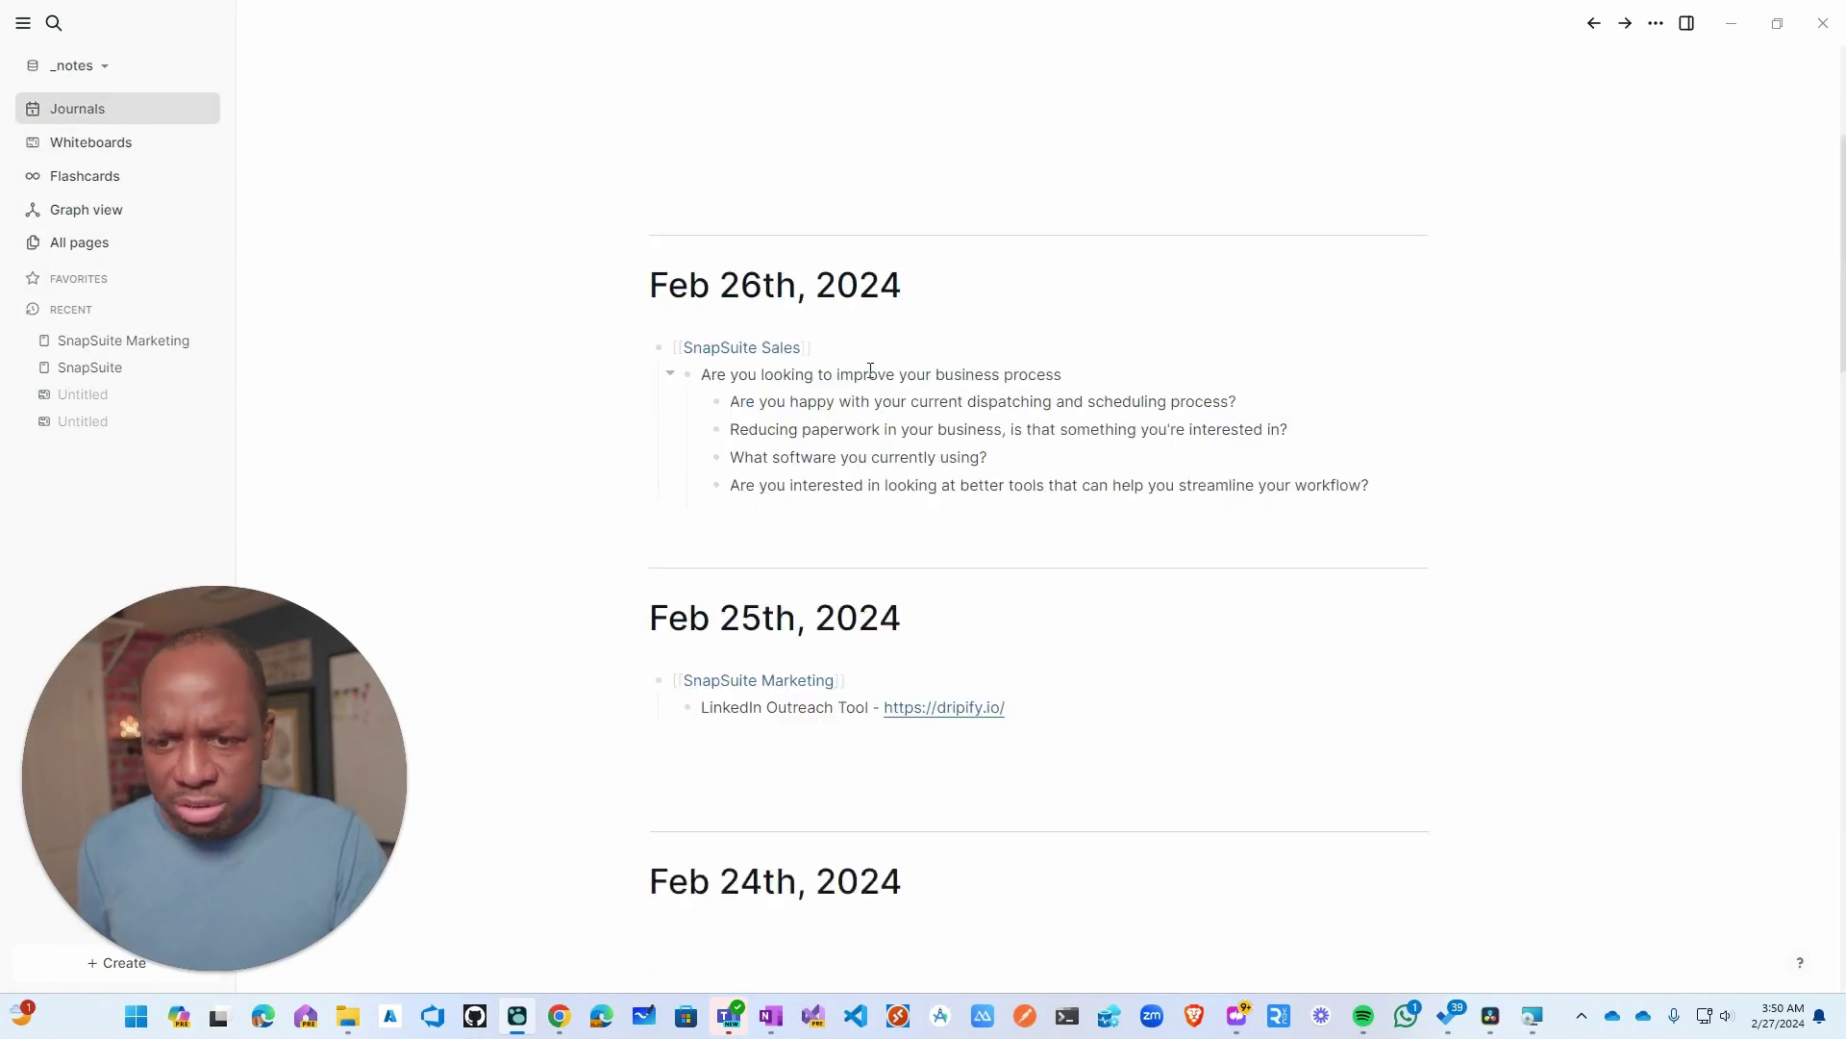
scroll(871, 369, down, 2)
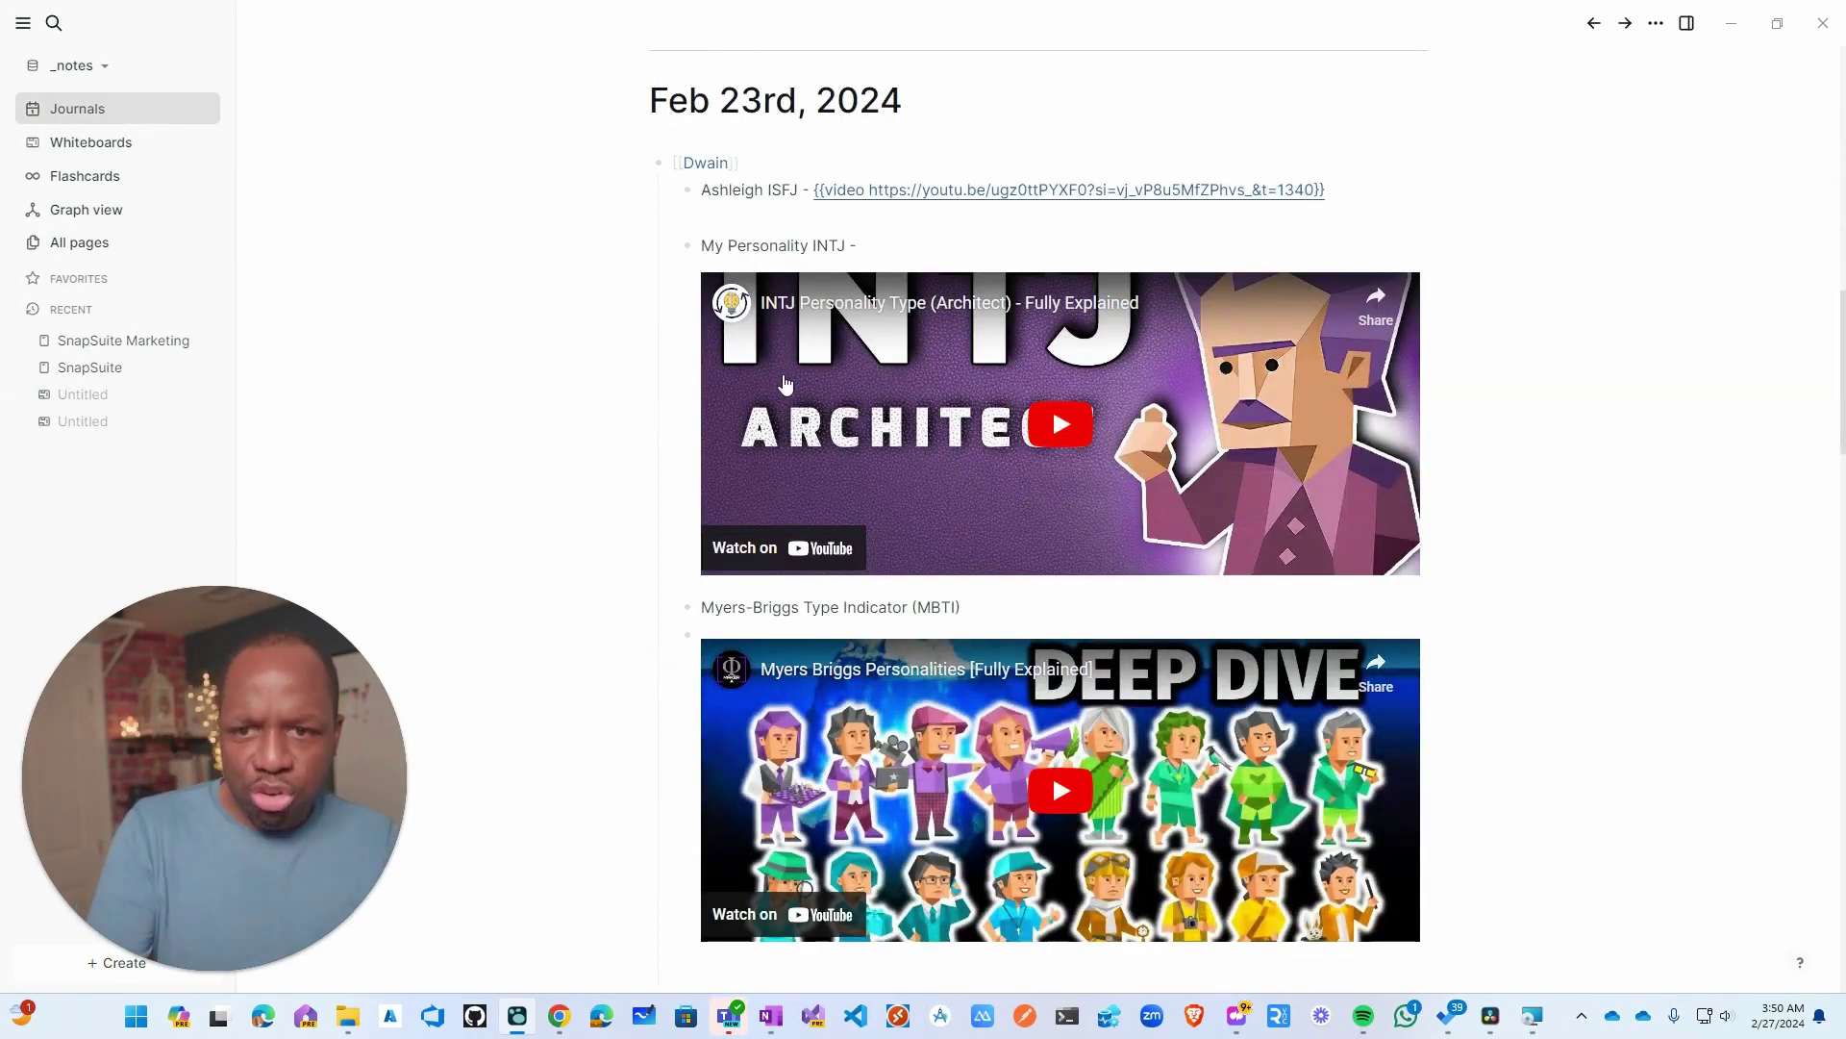
scroll(875, 404, down, 1)
scroll(873, 404, down, 4)
scroll(890, 490, down, 9)
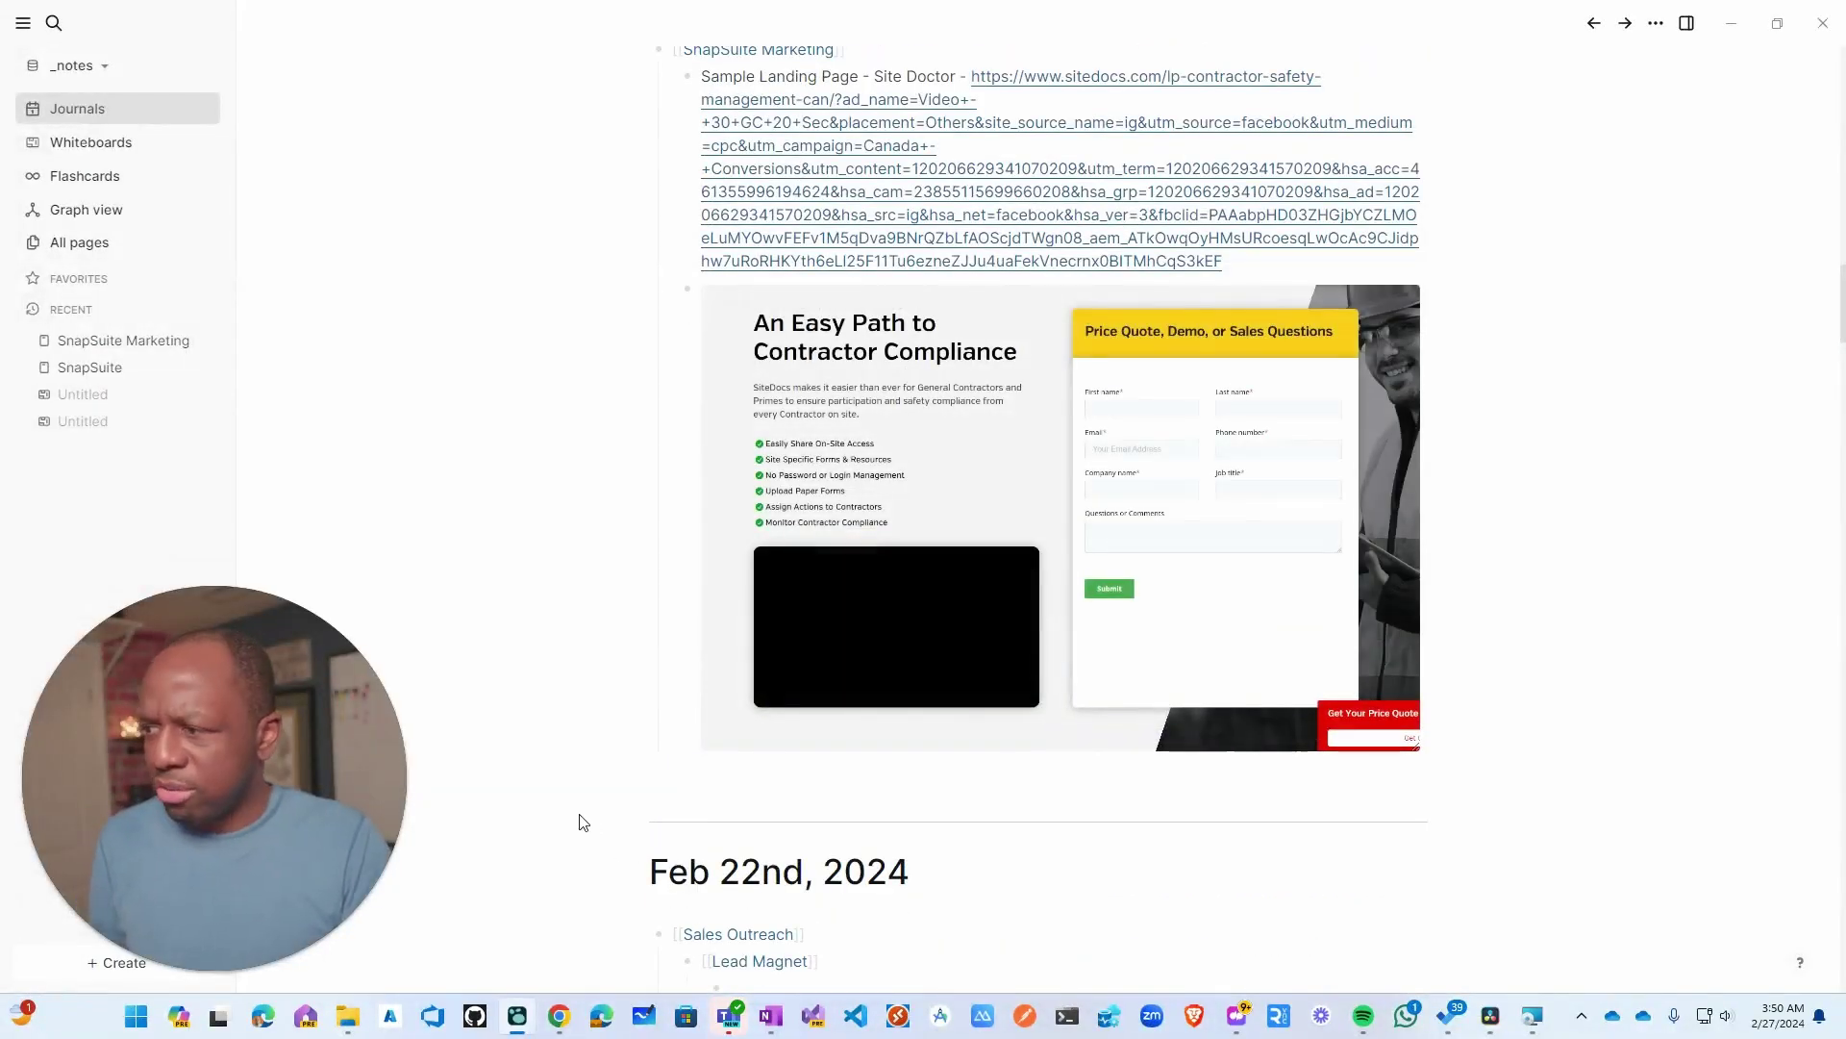
mouse_move(968, 532)
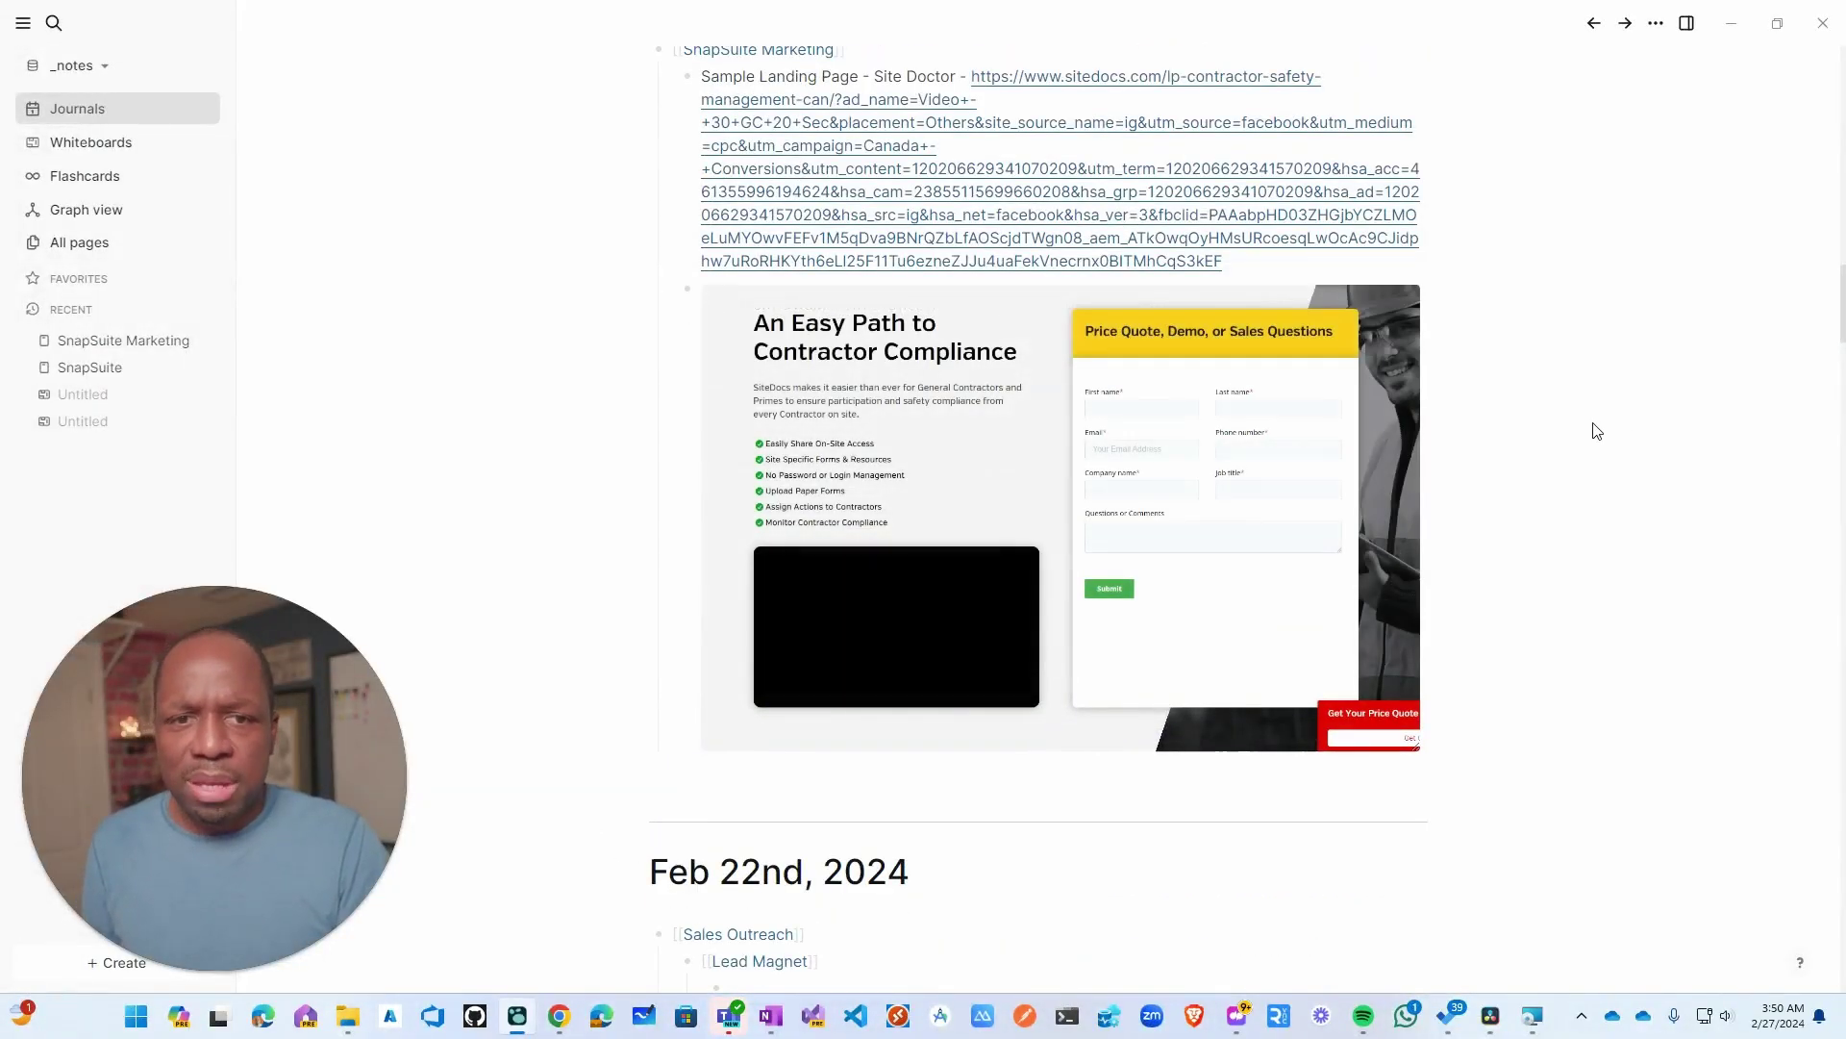
mouse_move(1284, 490)
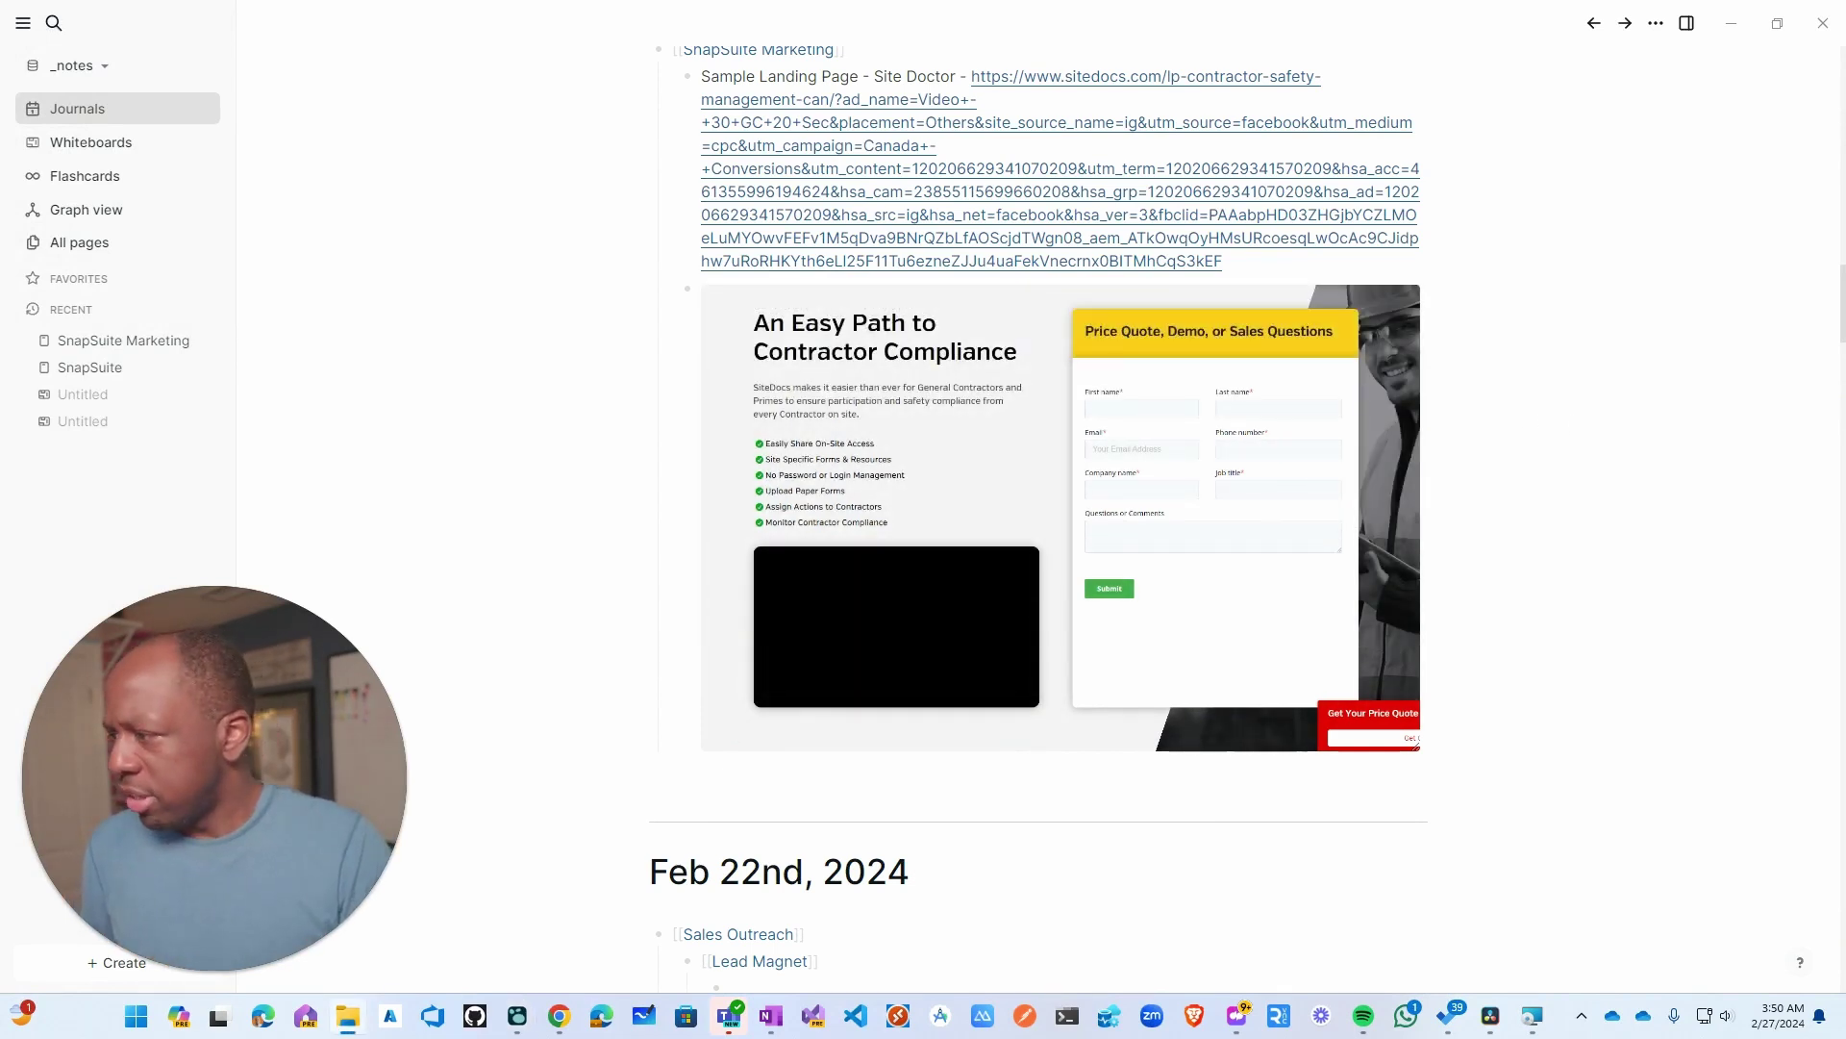
- In a new File Explorer window, open the SnapSuite OneDrive folder and its _notes folder
key(super+e)
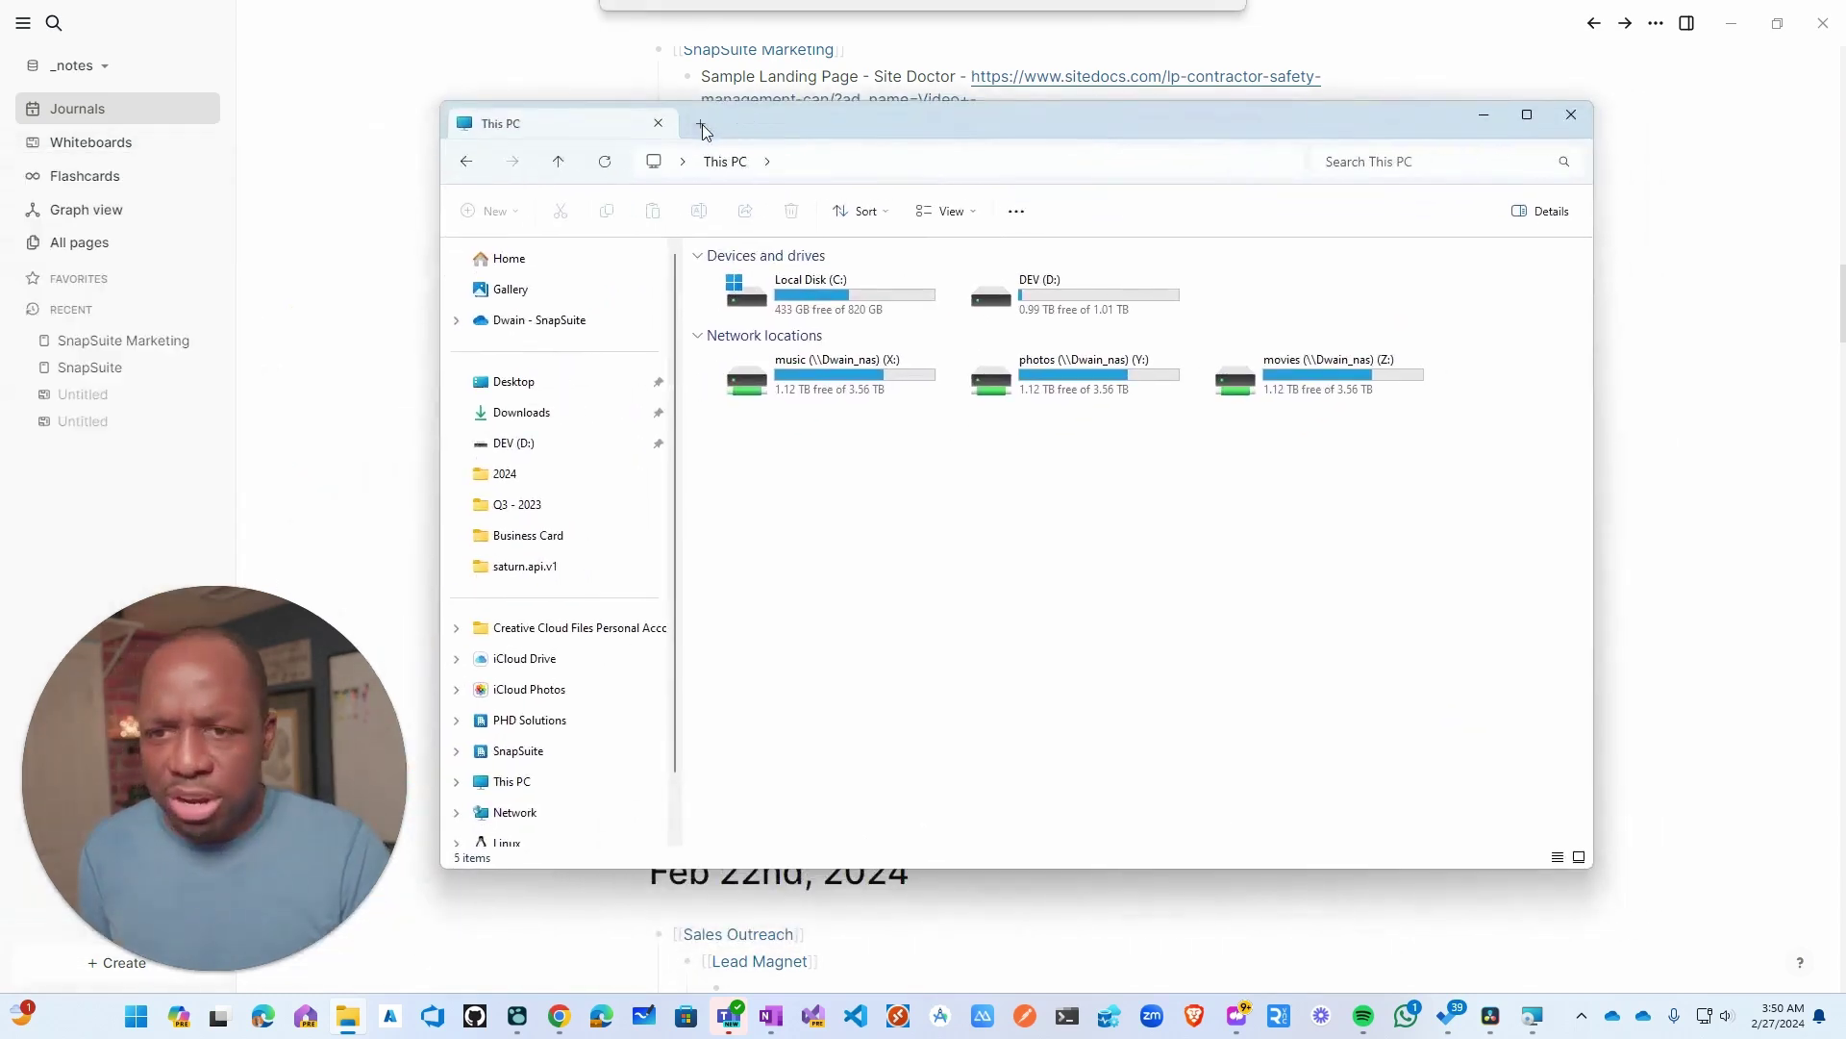
click(532, 446)
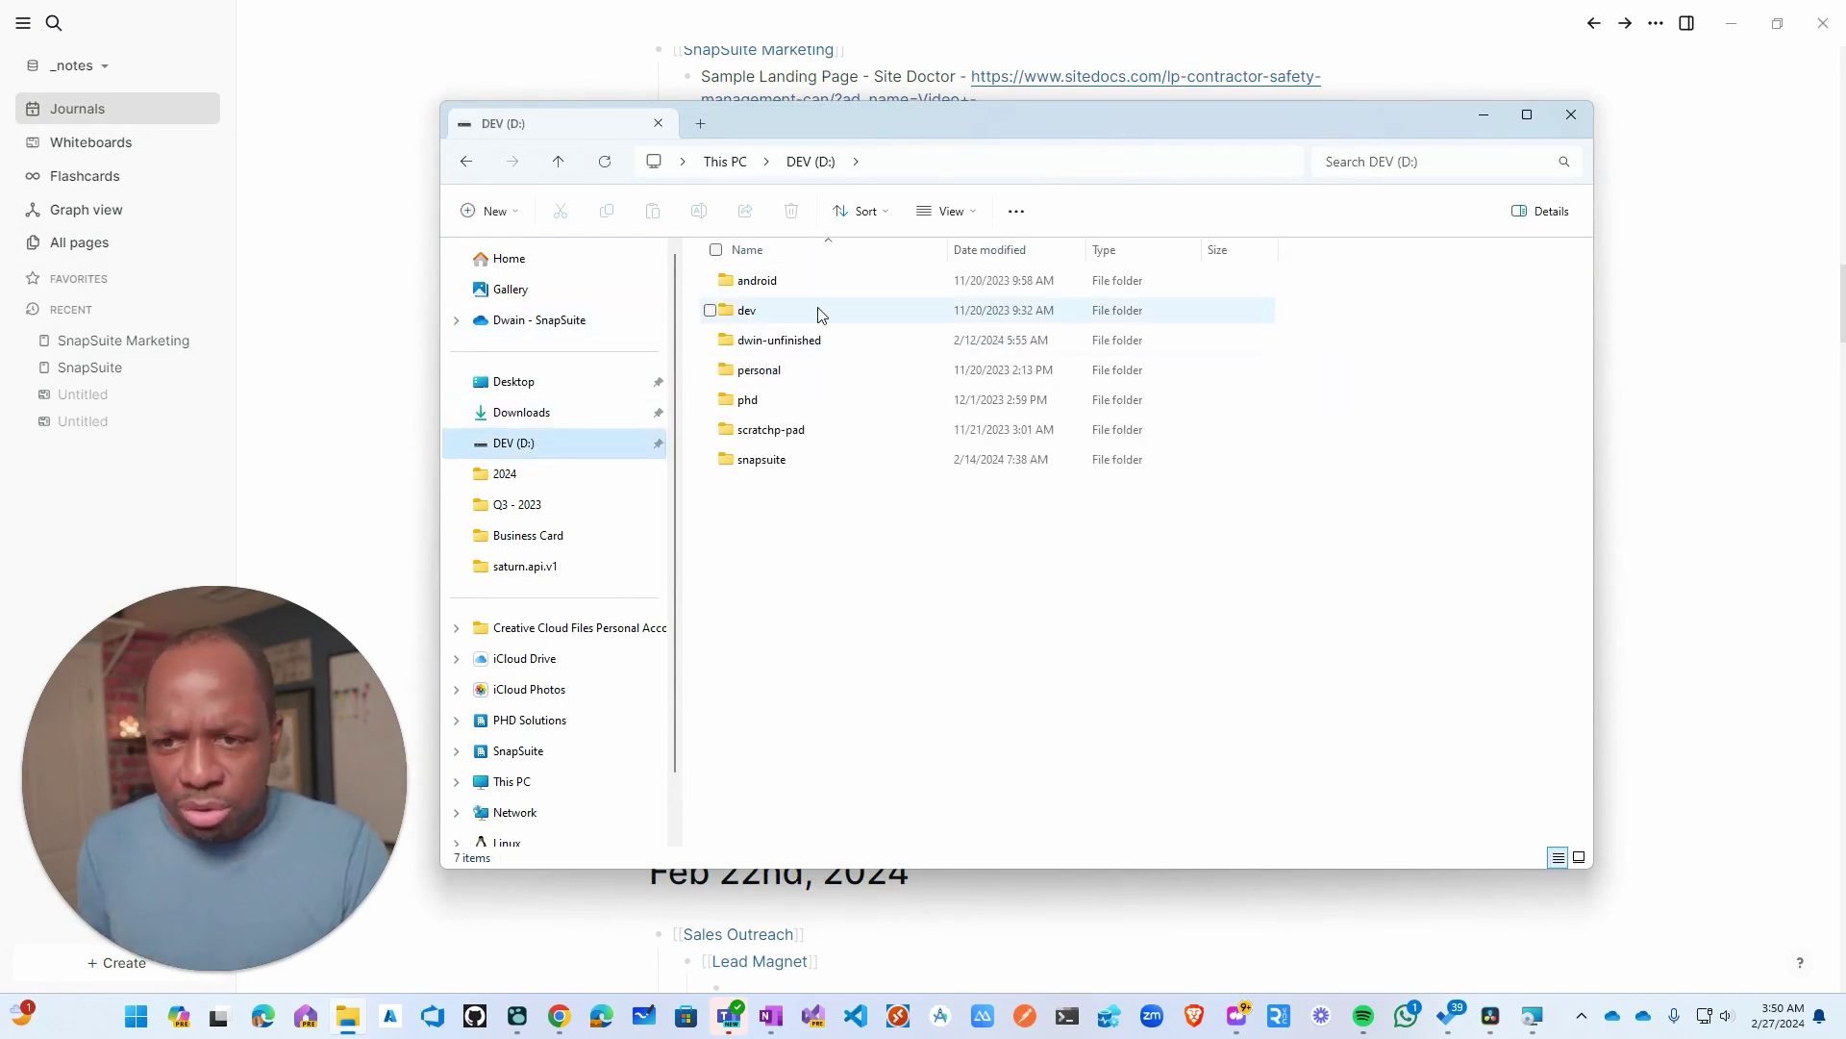
click(538, 327)
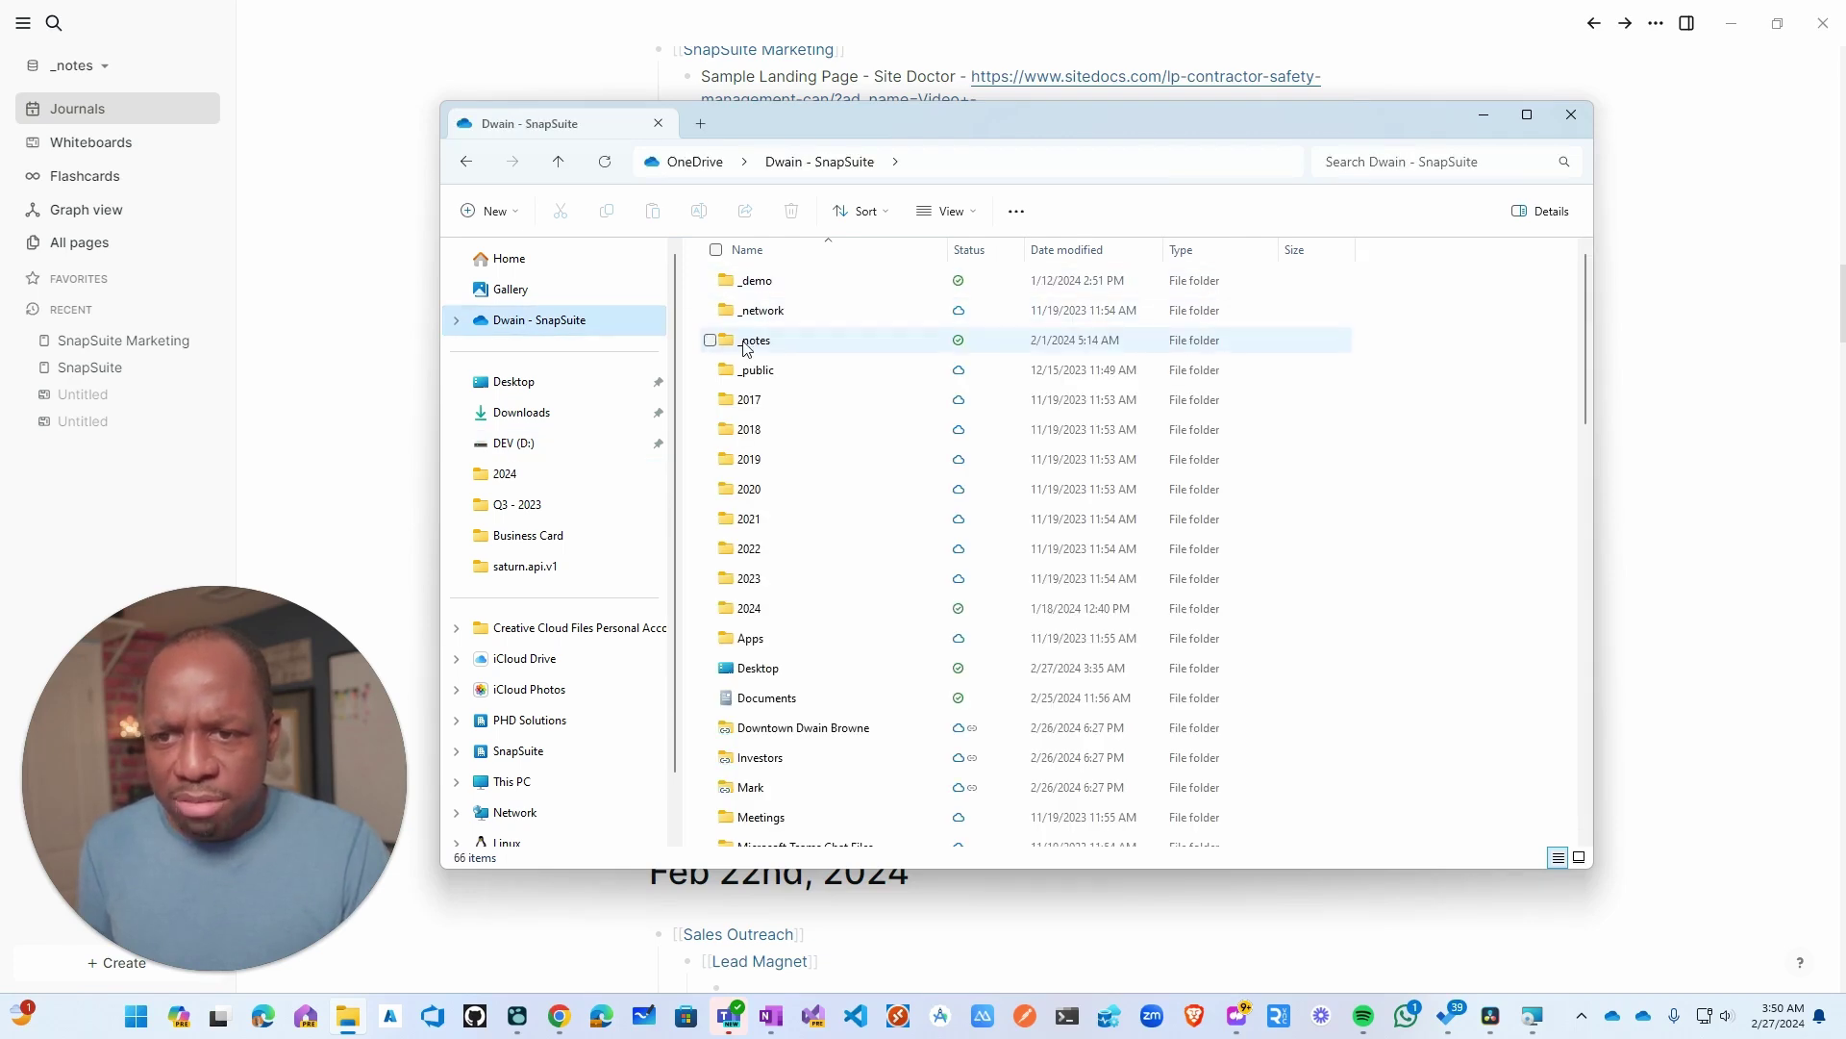
mouse_move(744, 348)
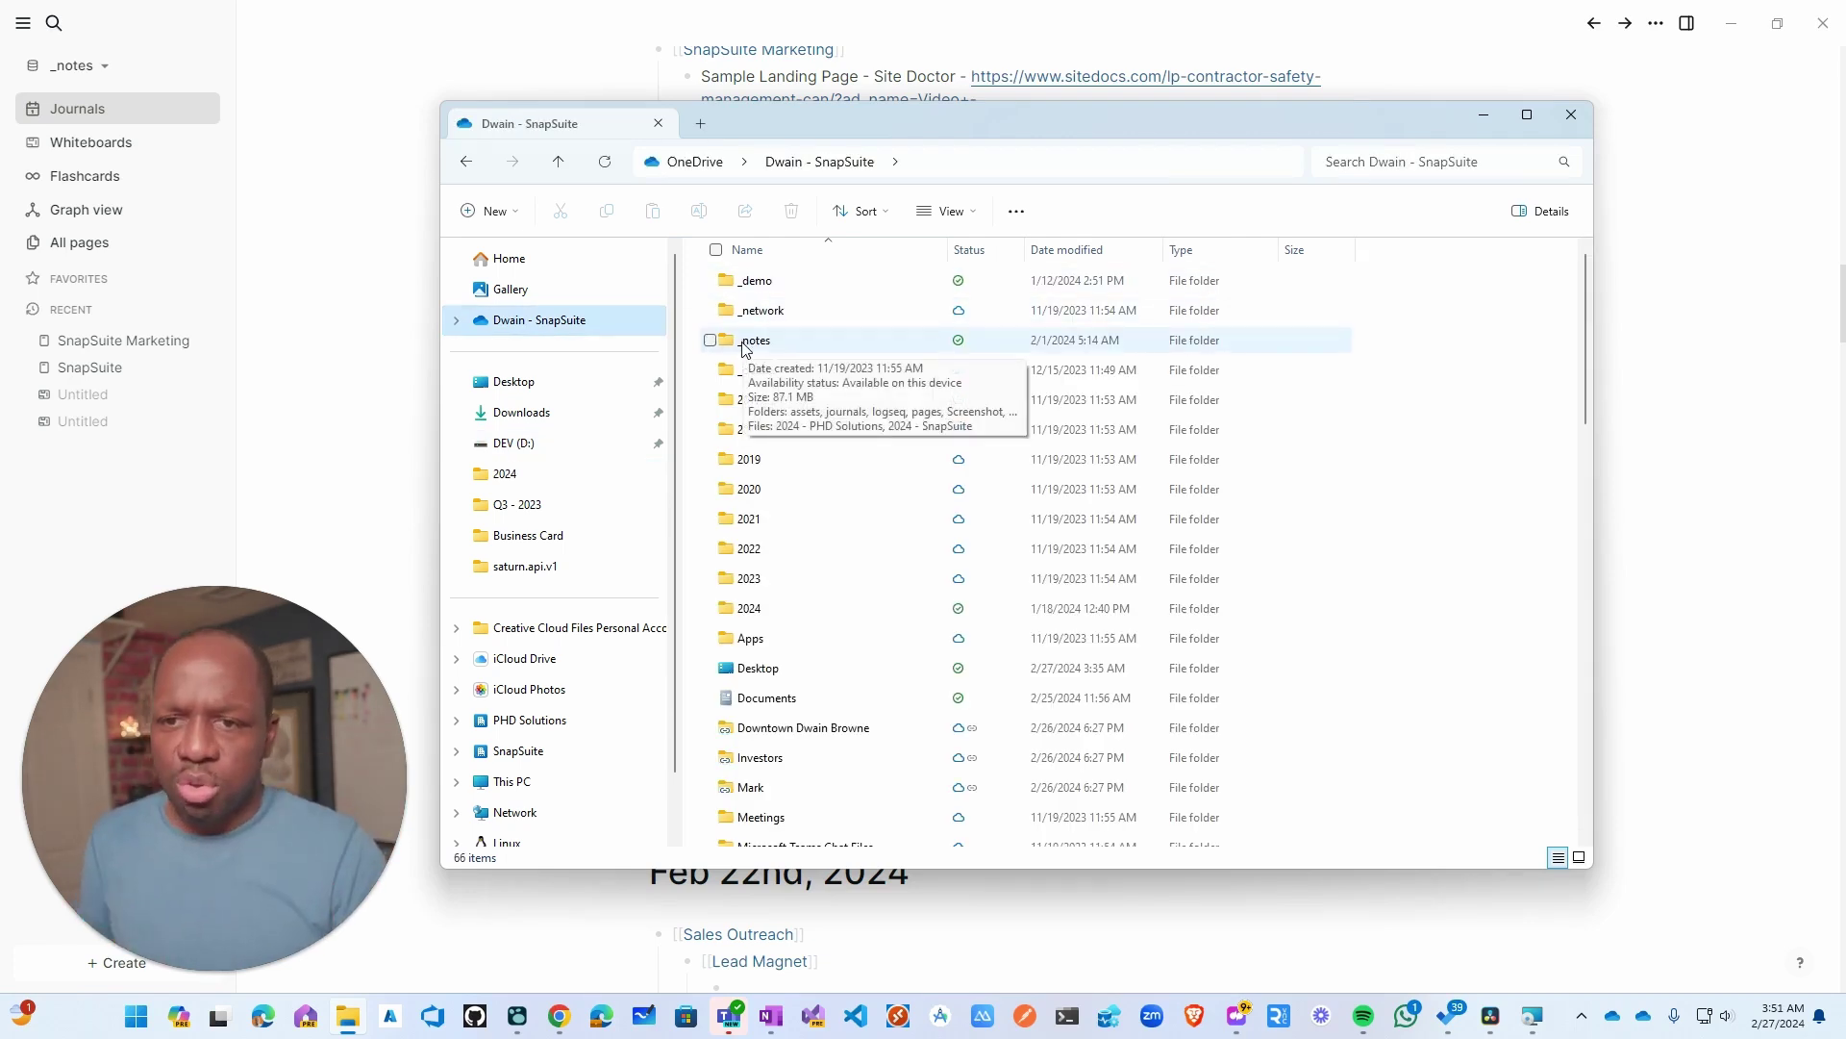
double_click(744, 346)
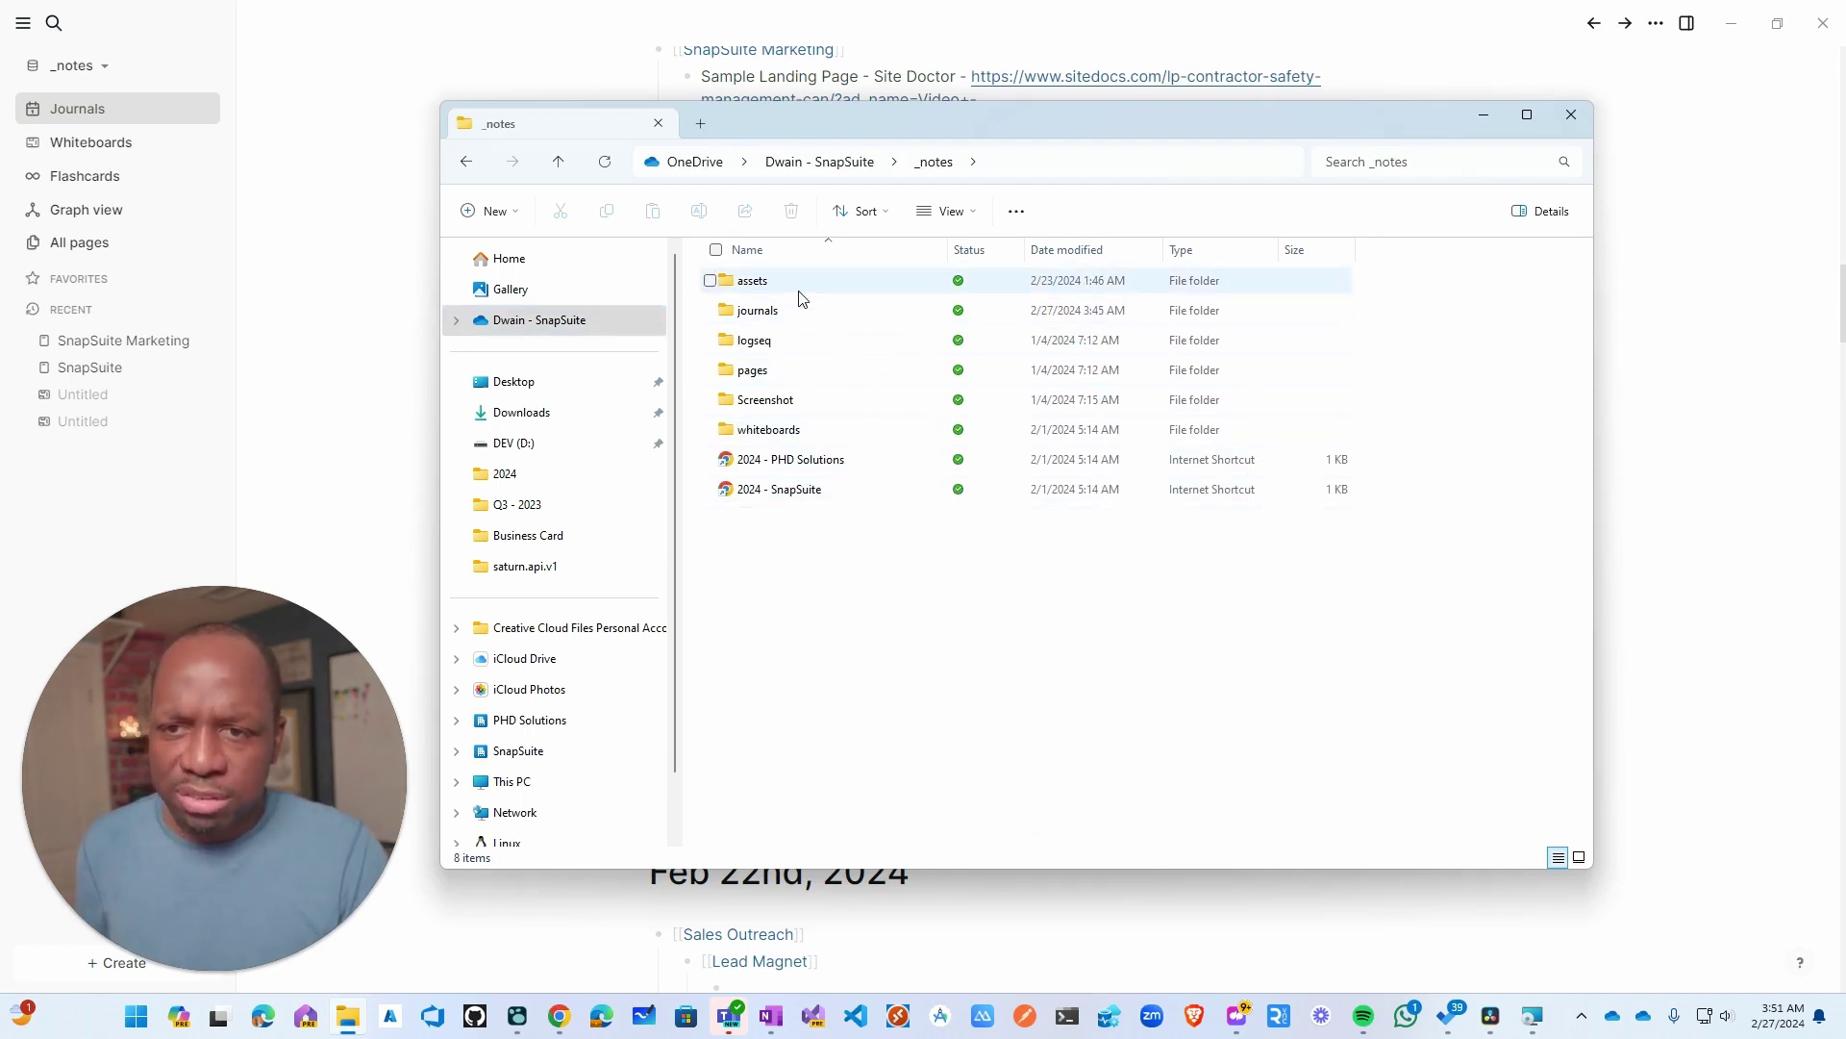
- Open the assets folder and scroll through its PNG images
click(756, 282)
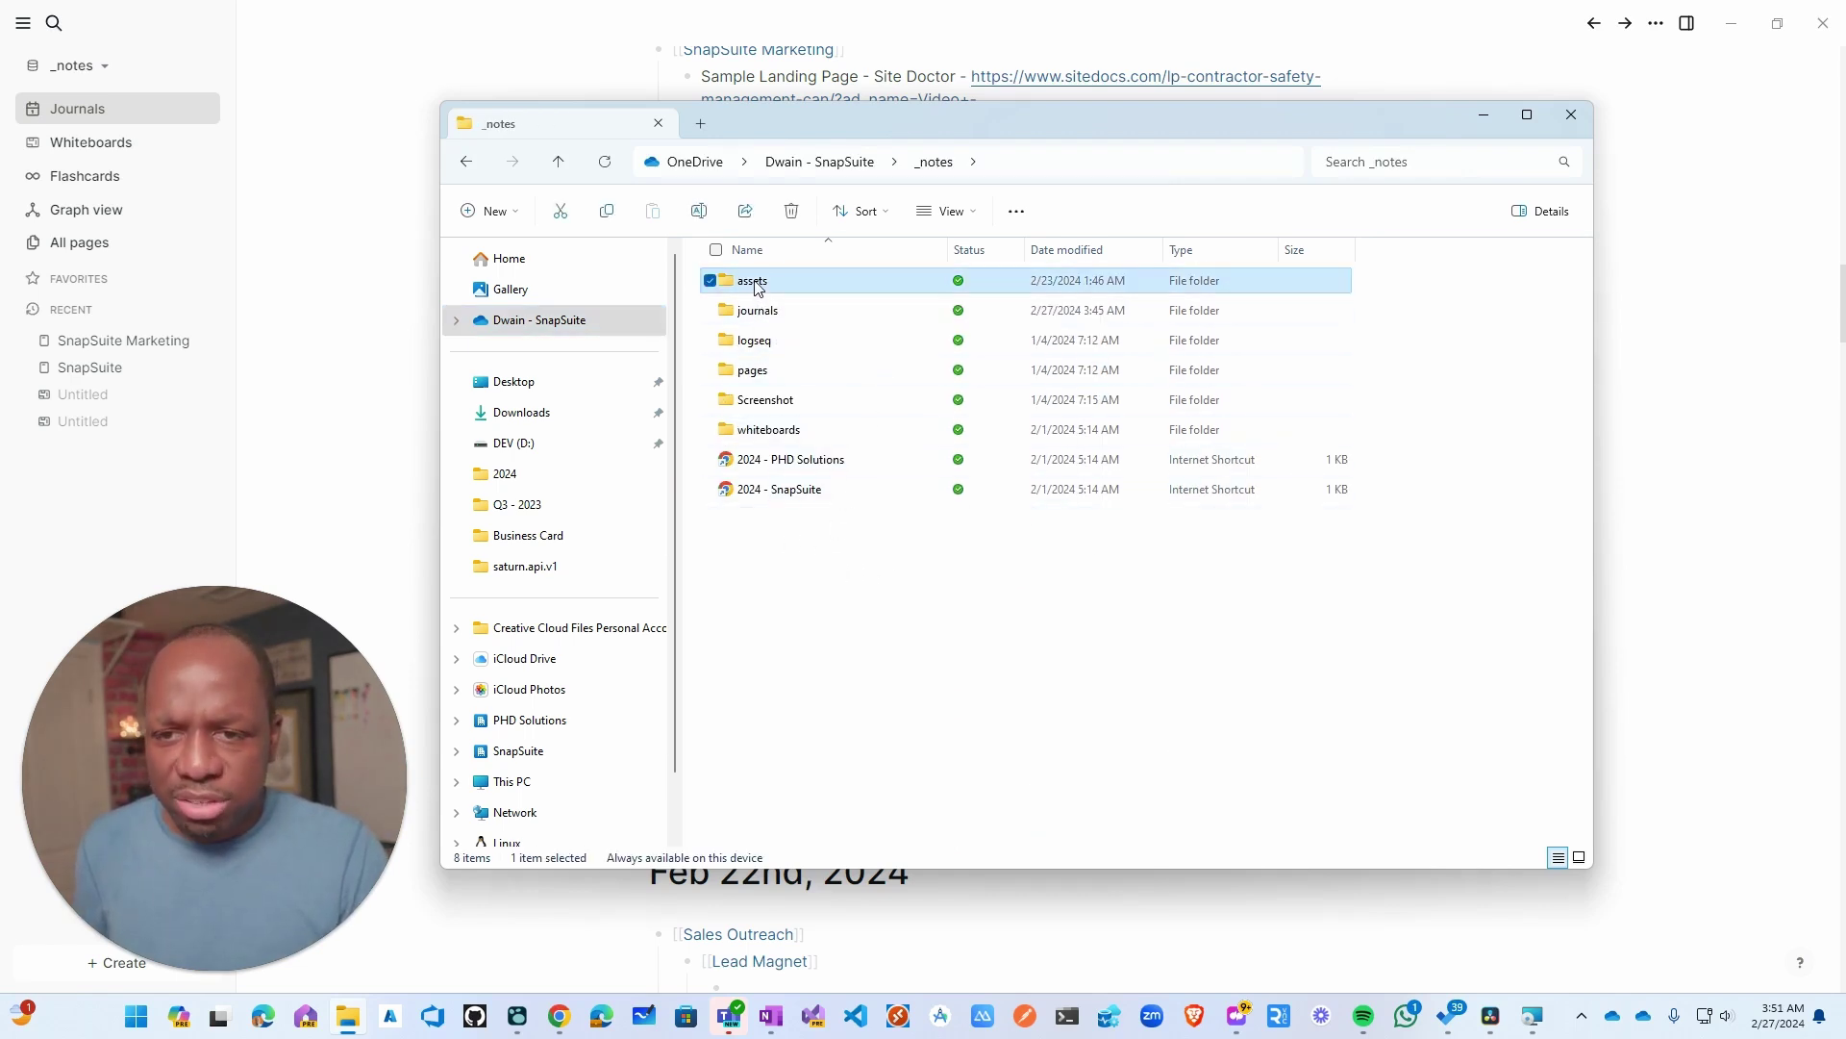
double_click(1024, 368)
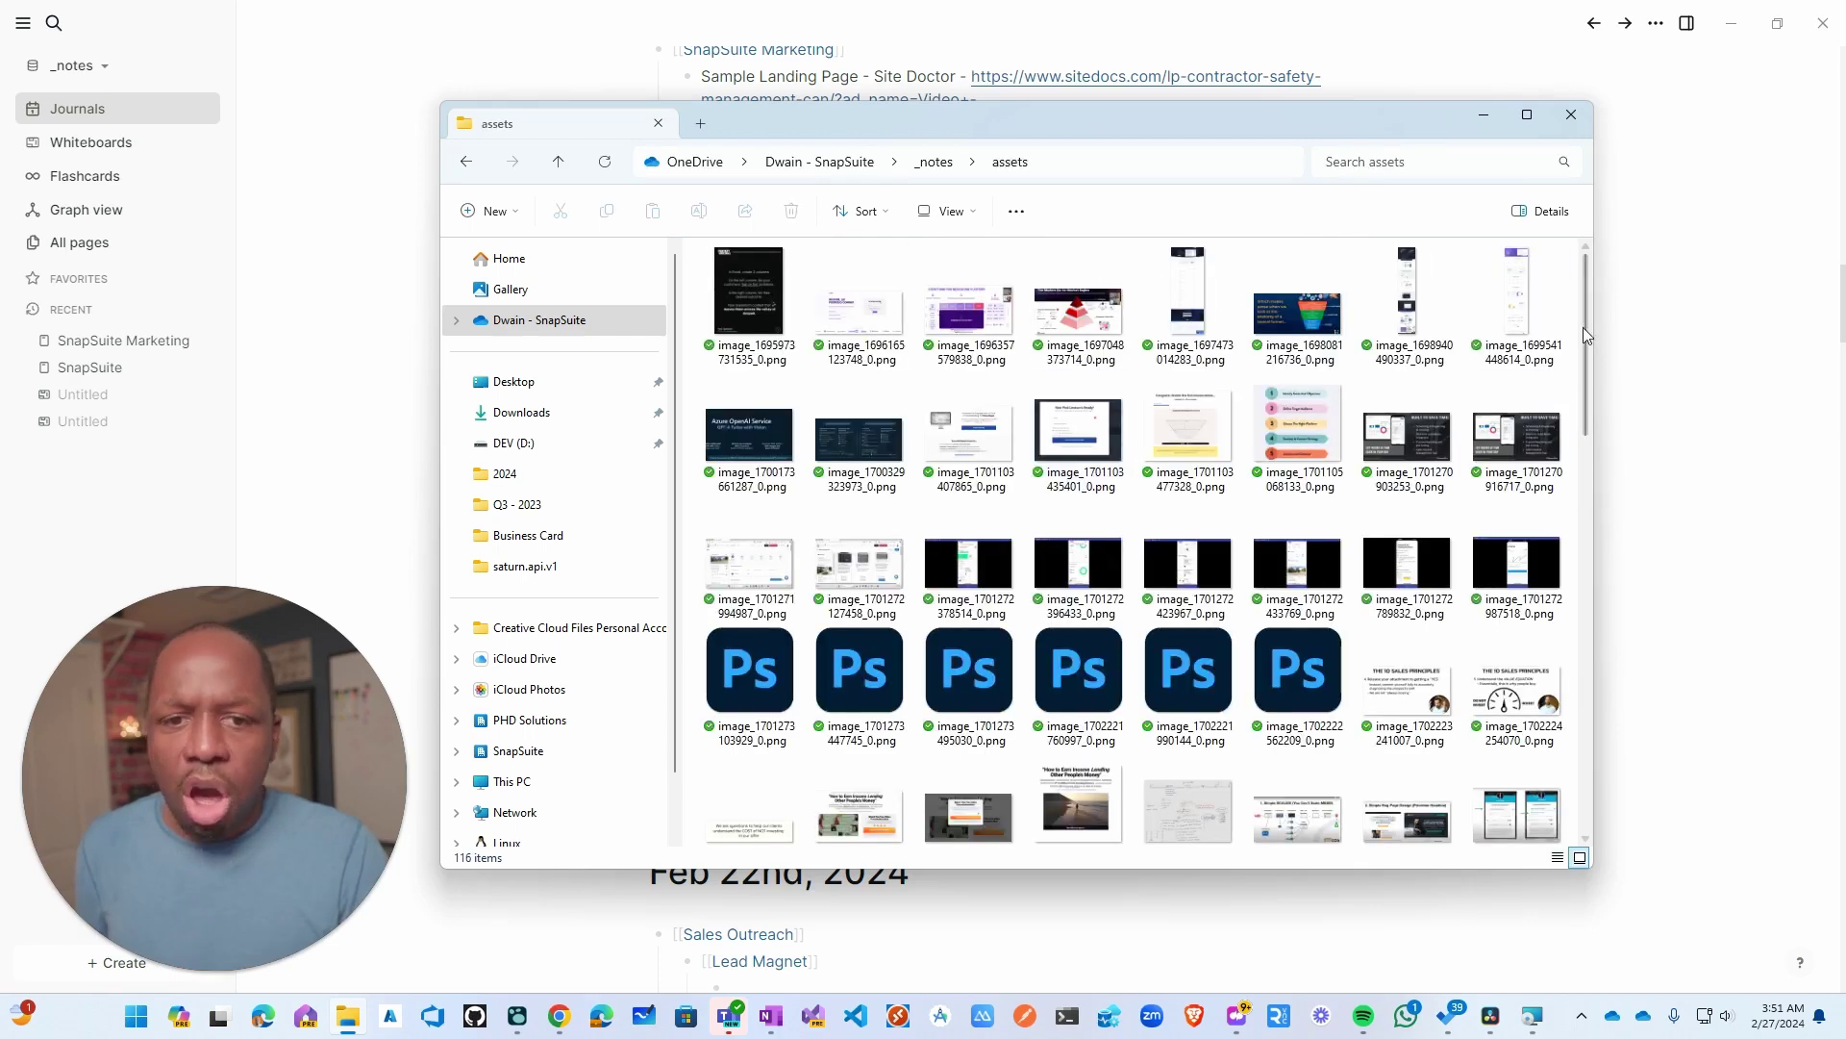
scroll(1212, 567, down, 1)
scroll(1212, 567, down, 8)
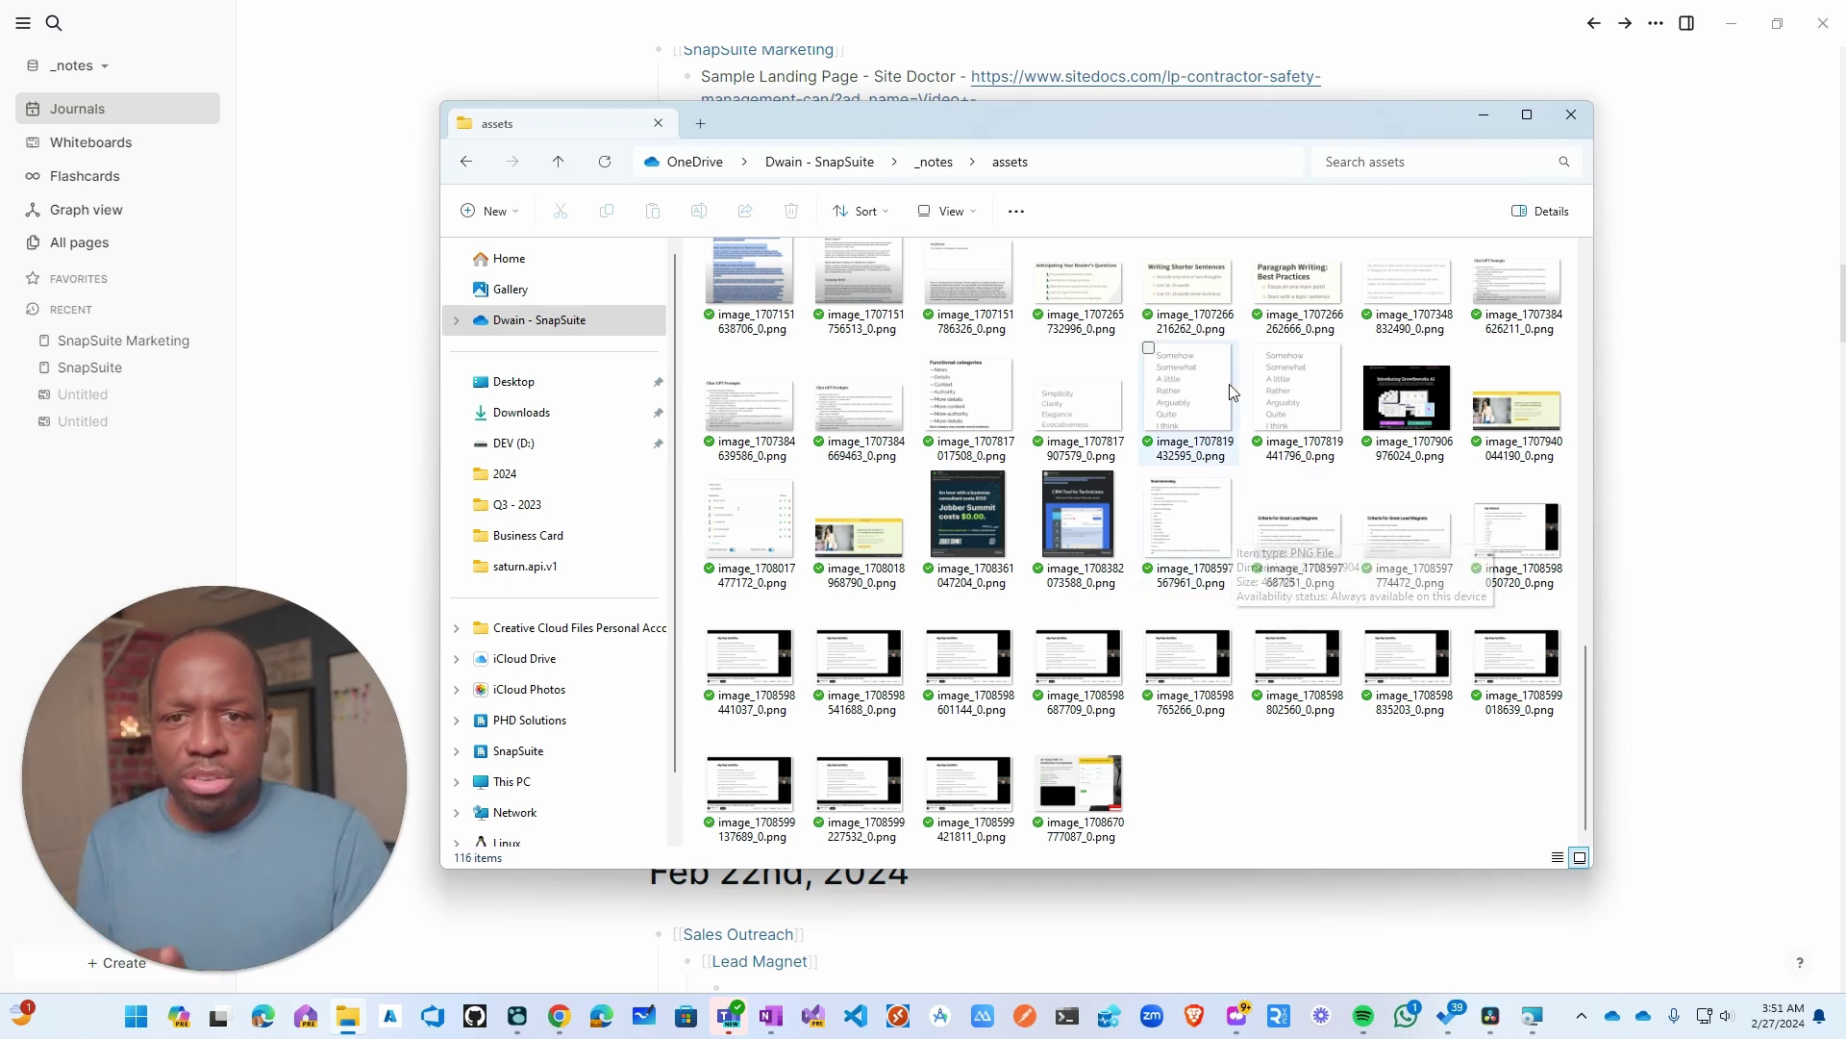
scroll(1362, 446, up, 5)
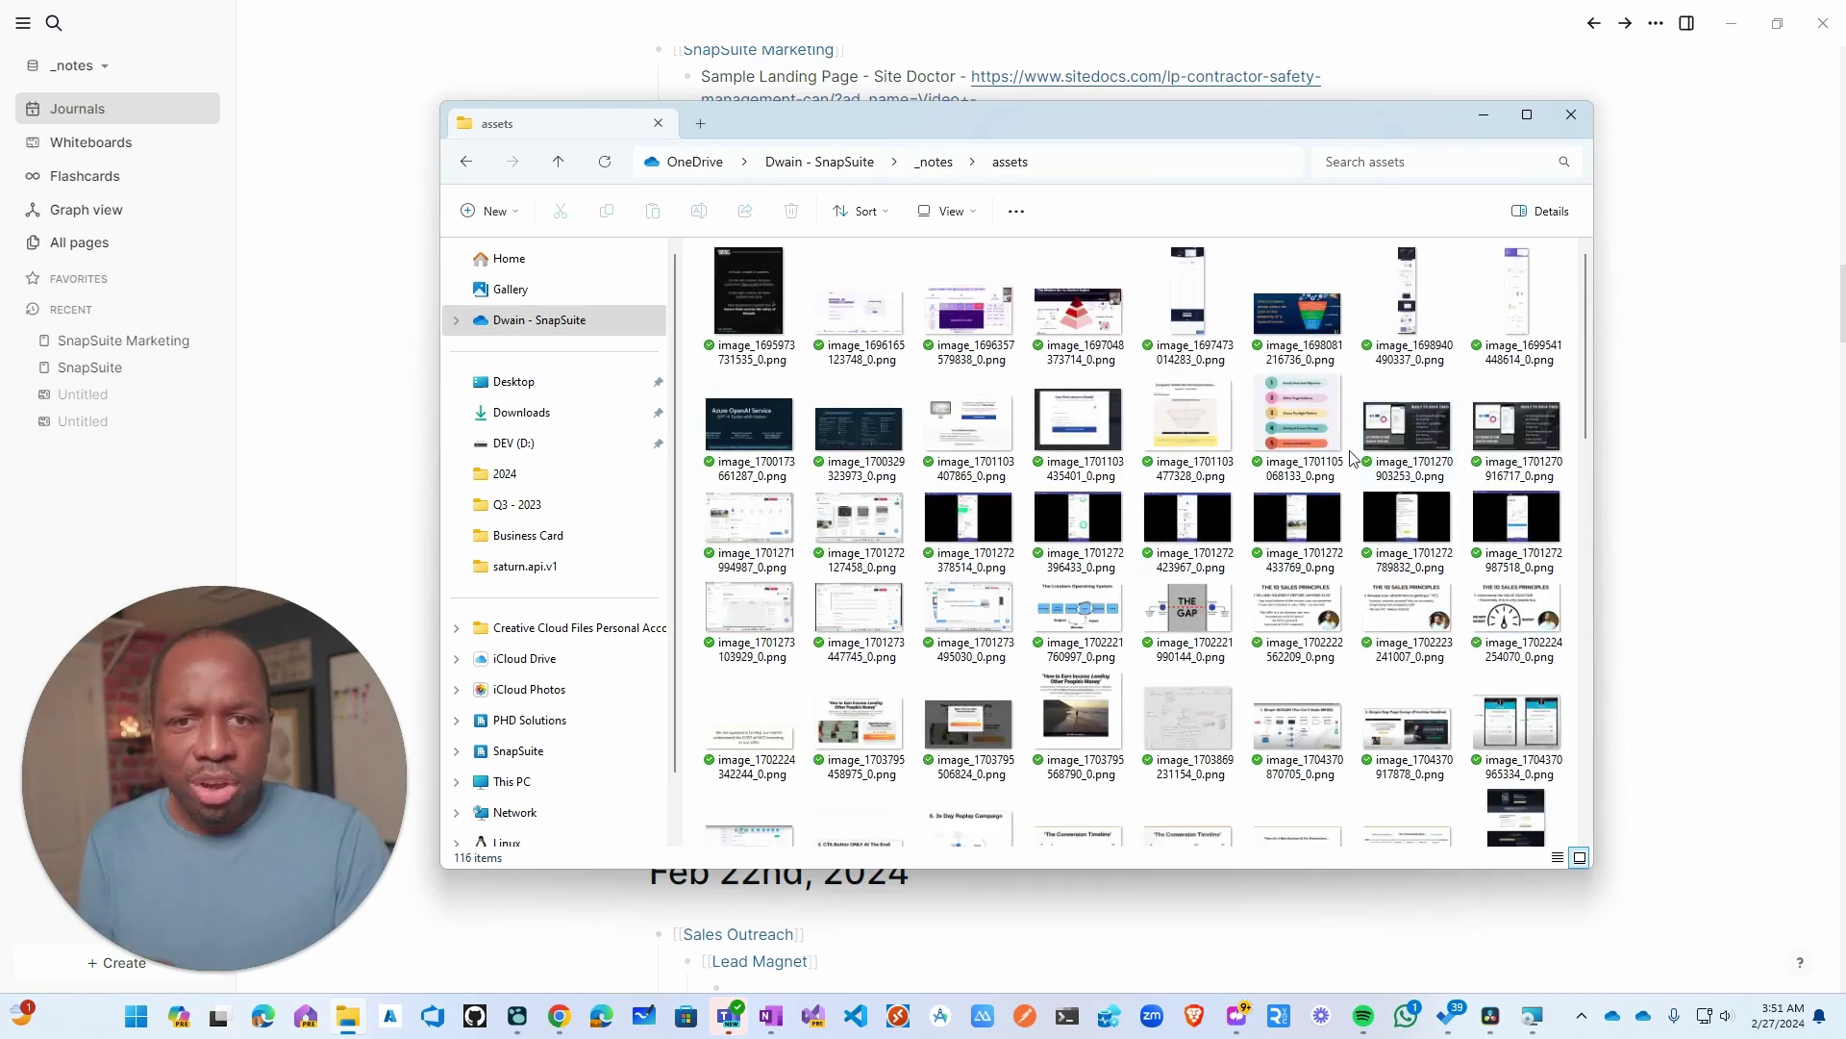
- Go back to _notes, open the pages folder, and reposition the Explorer window up and right
click(934, 162)
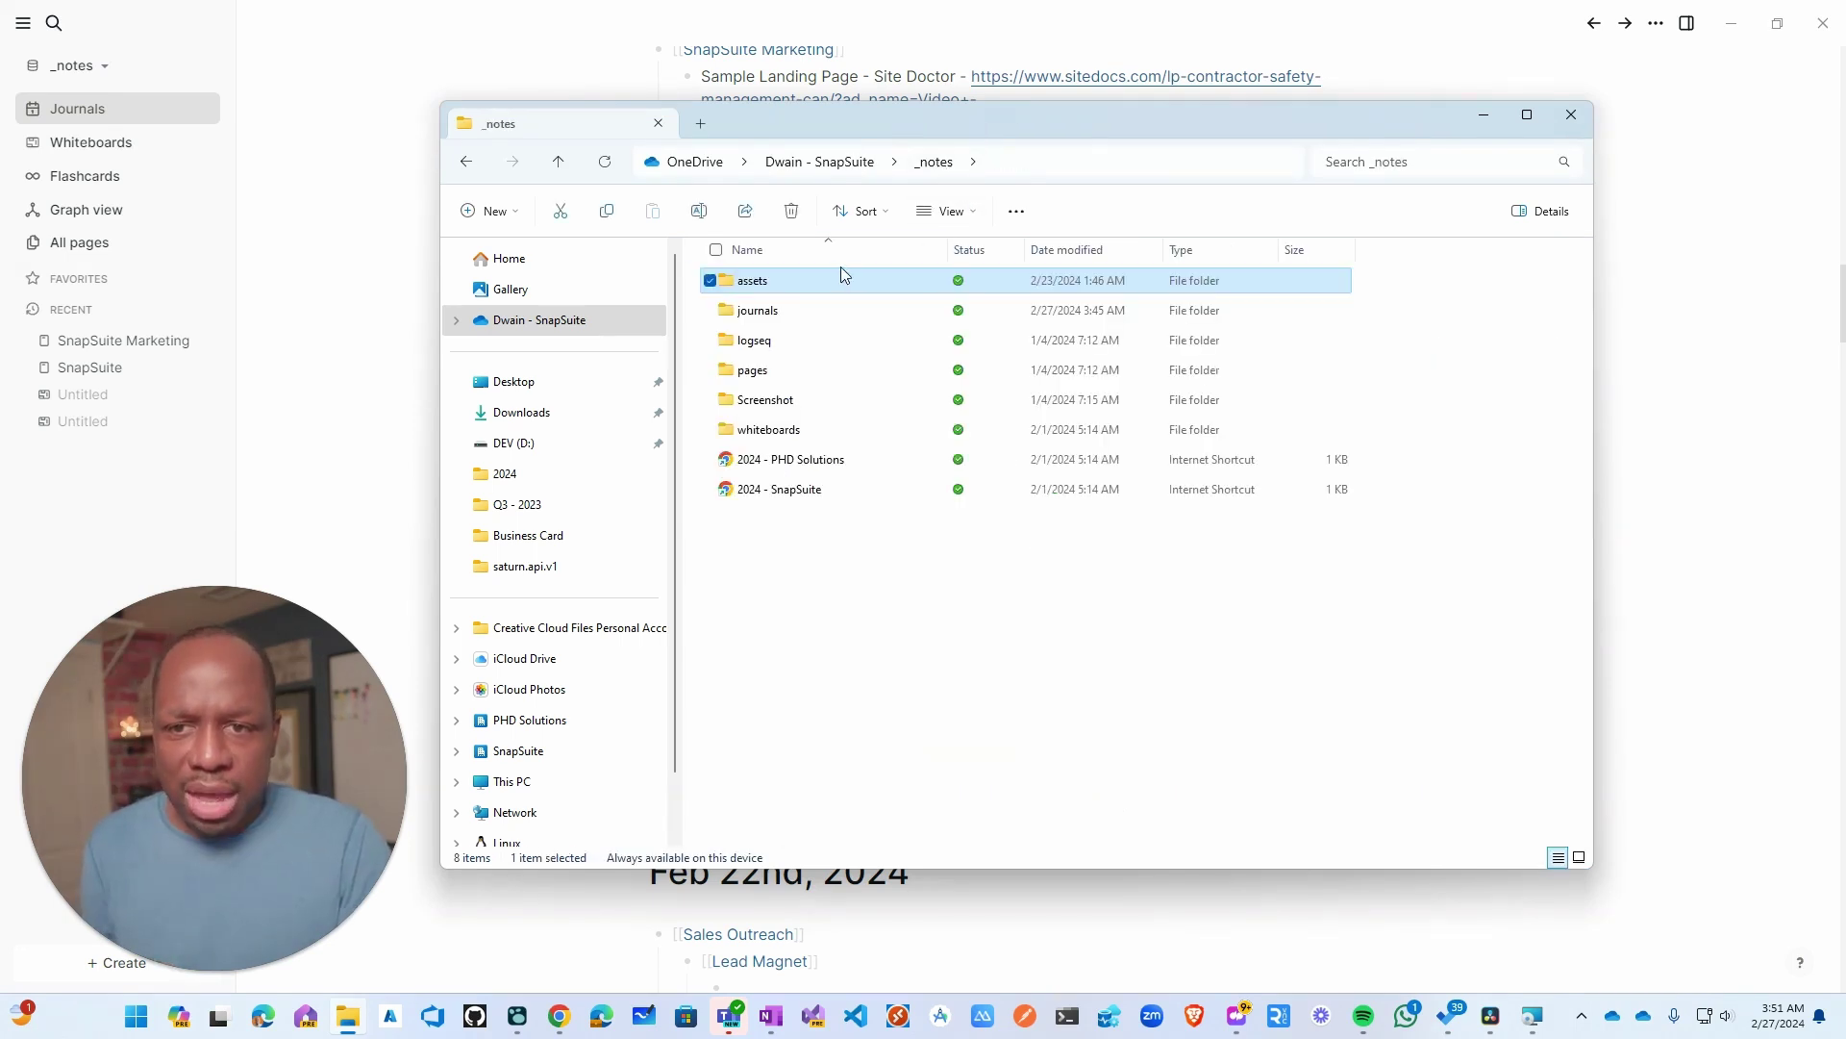
click(774, 379)
double_click(770, 371)
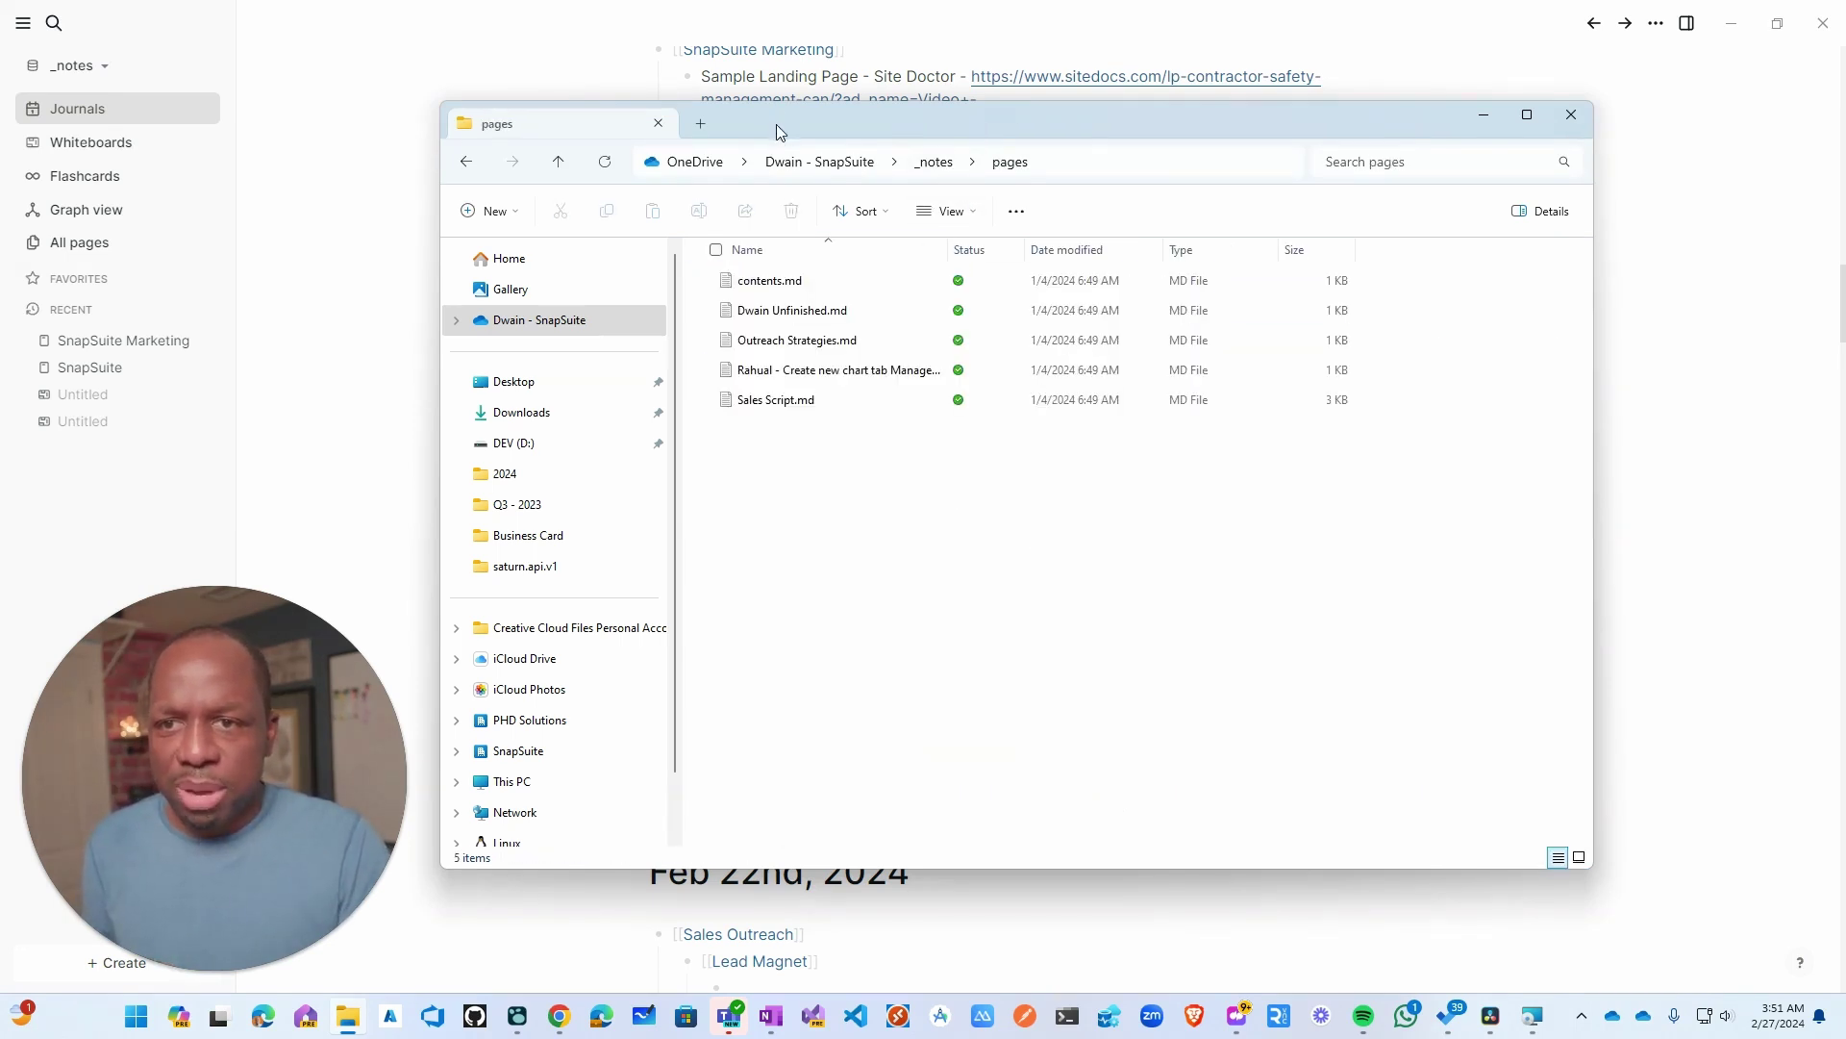
click(746, 59)
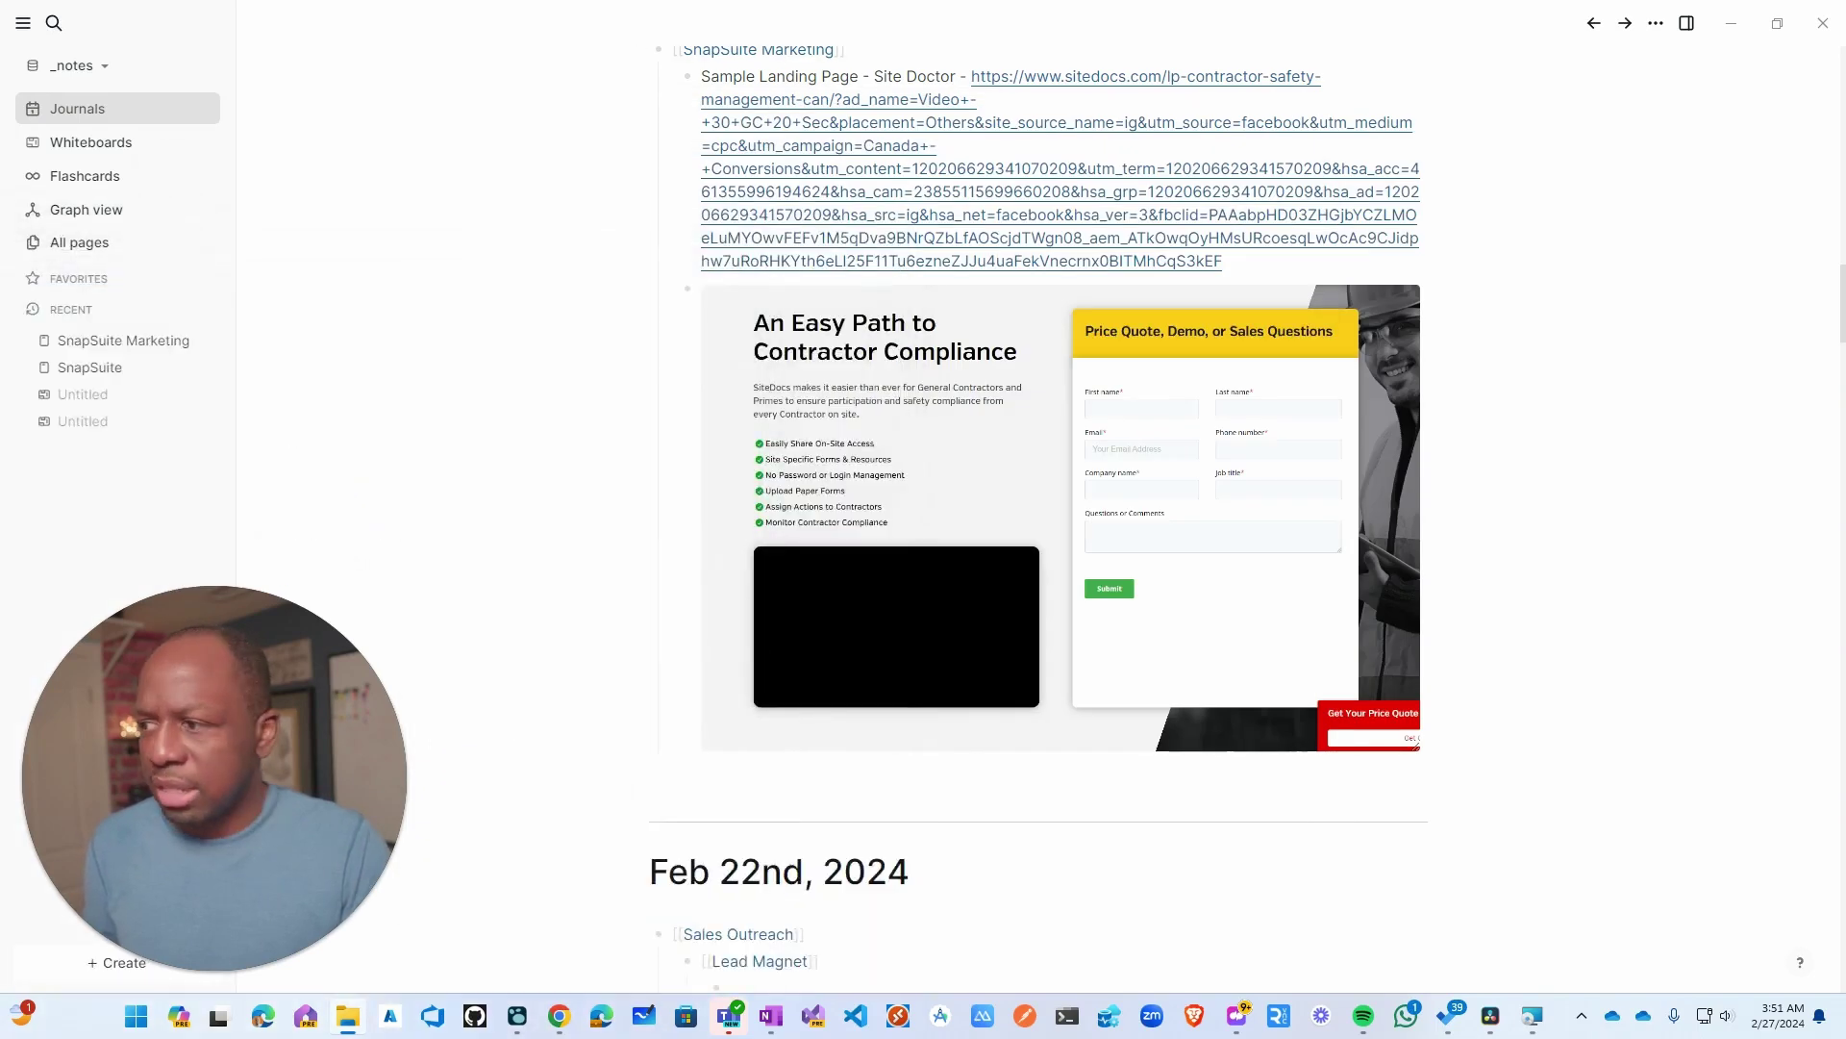
key(alt+Tab)
drag(1025, 246, 1167, 148)
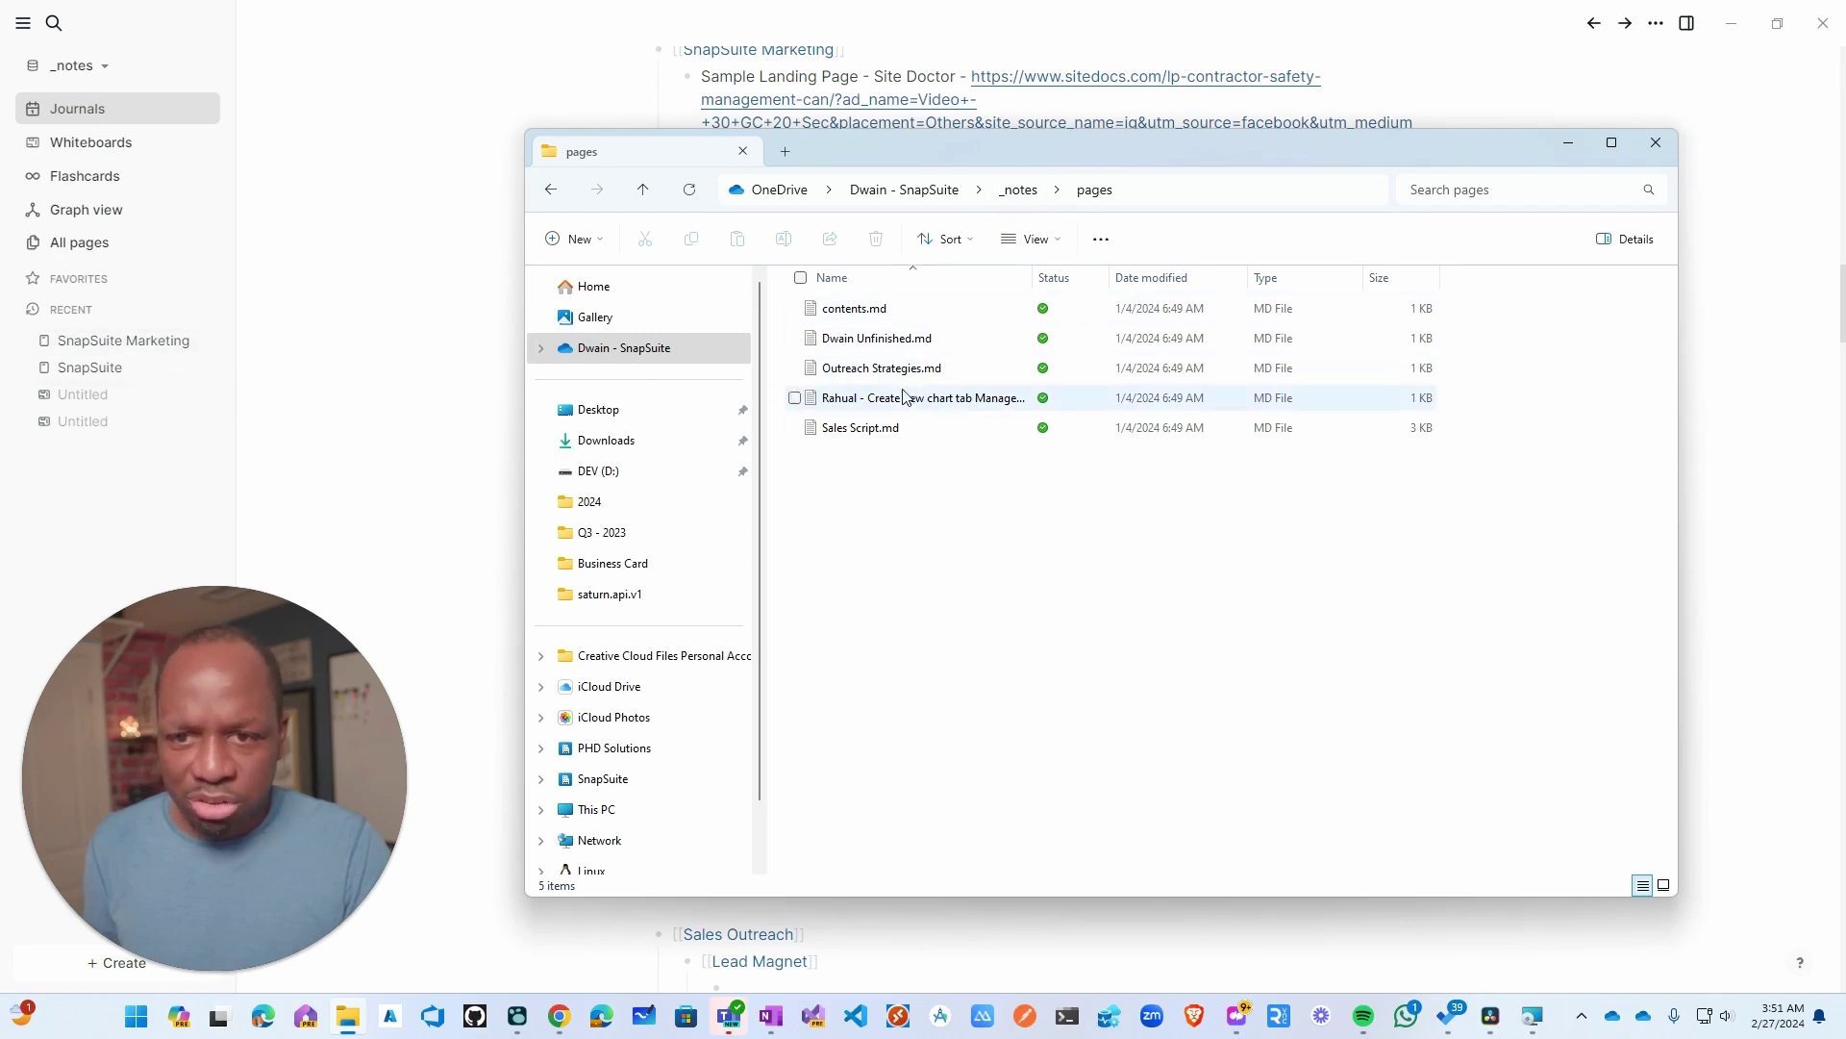
- From _notes, open the journals folder and select the 2024_02_08.md file
click(1014, 192)
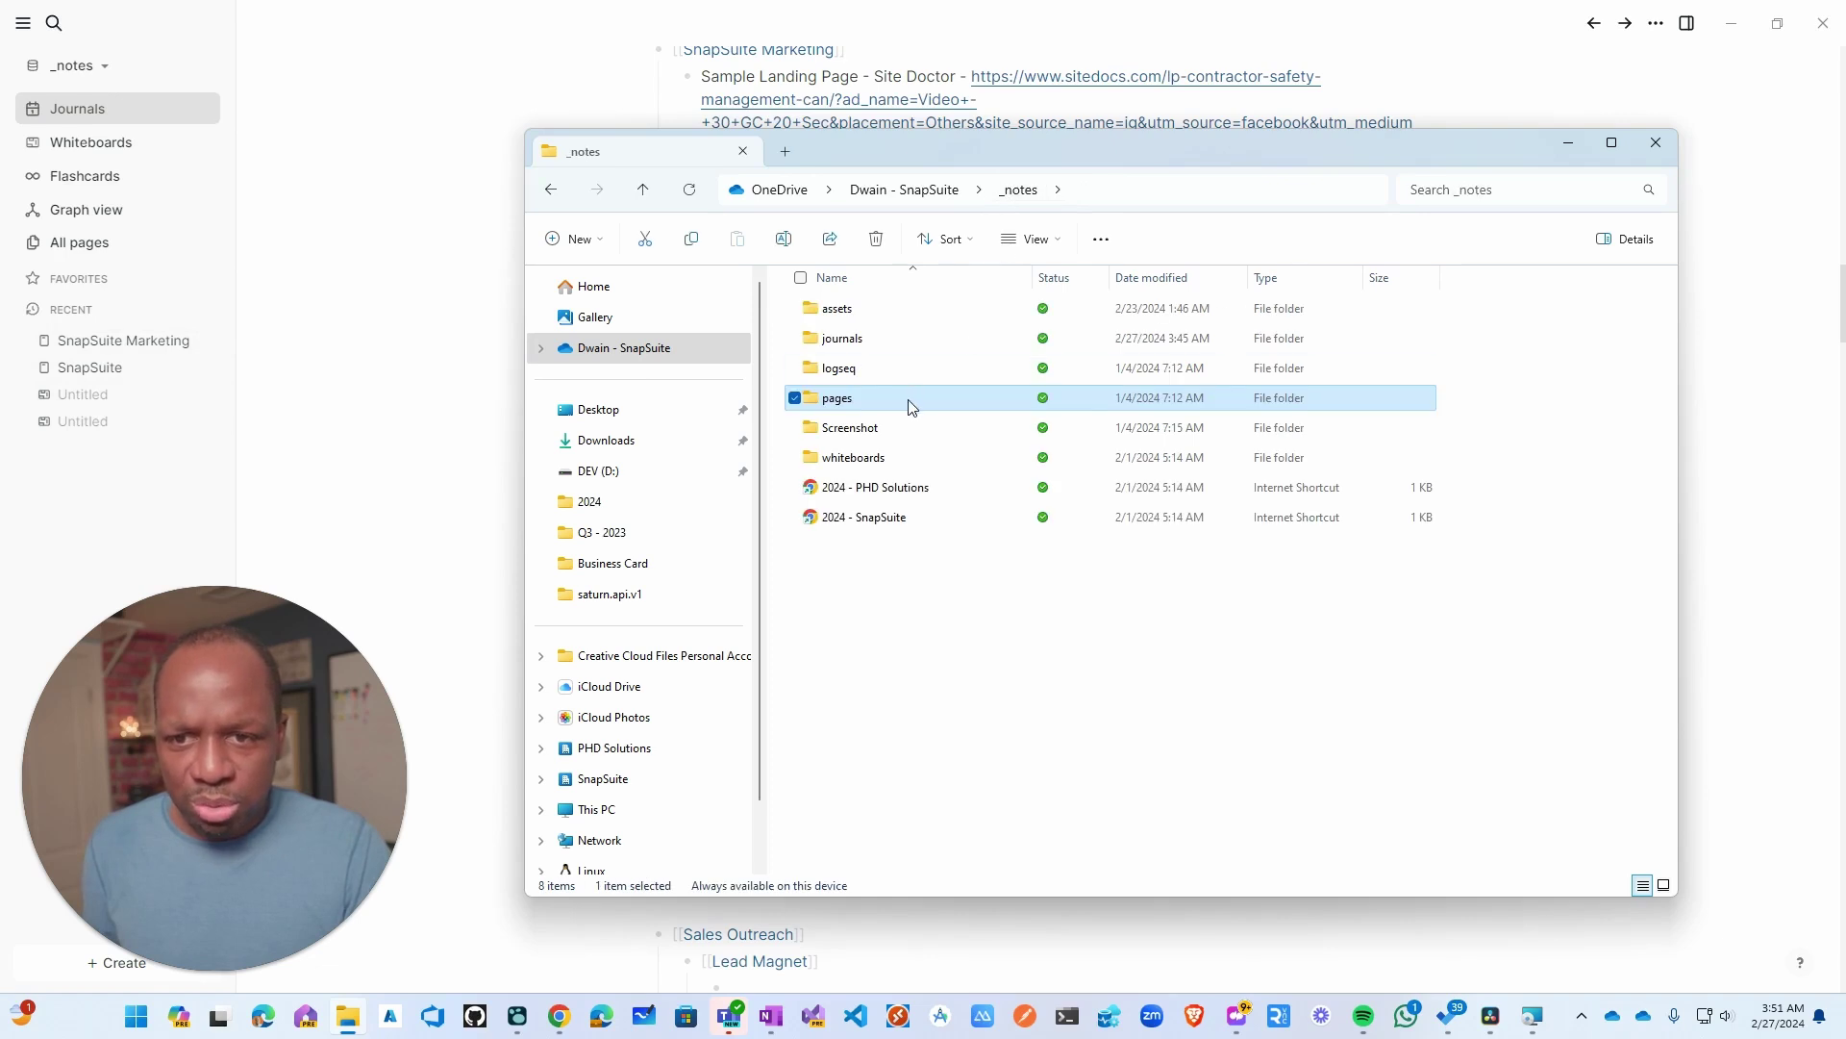
click(896, 366)
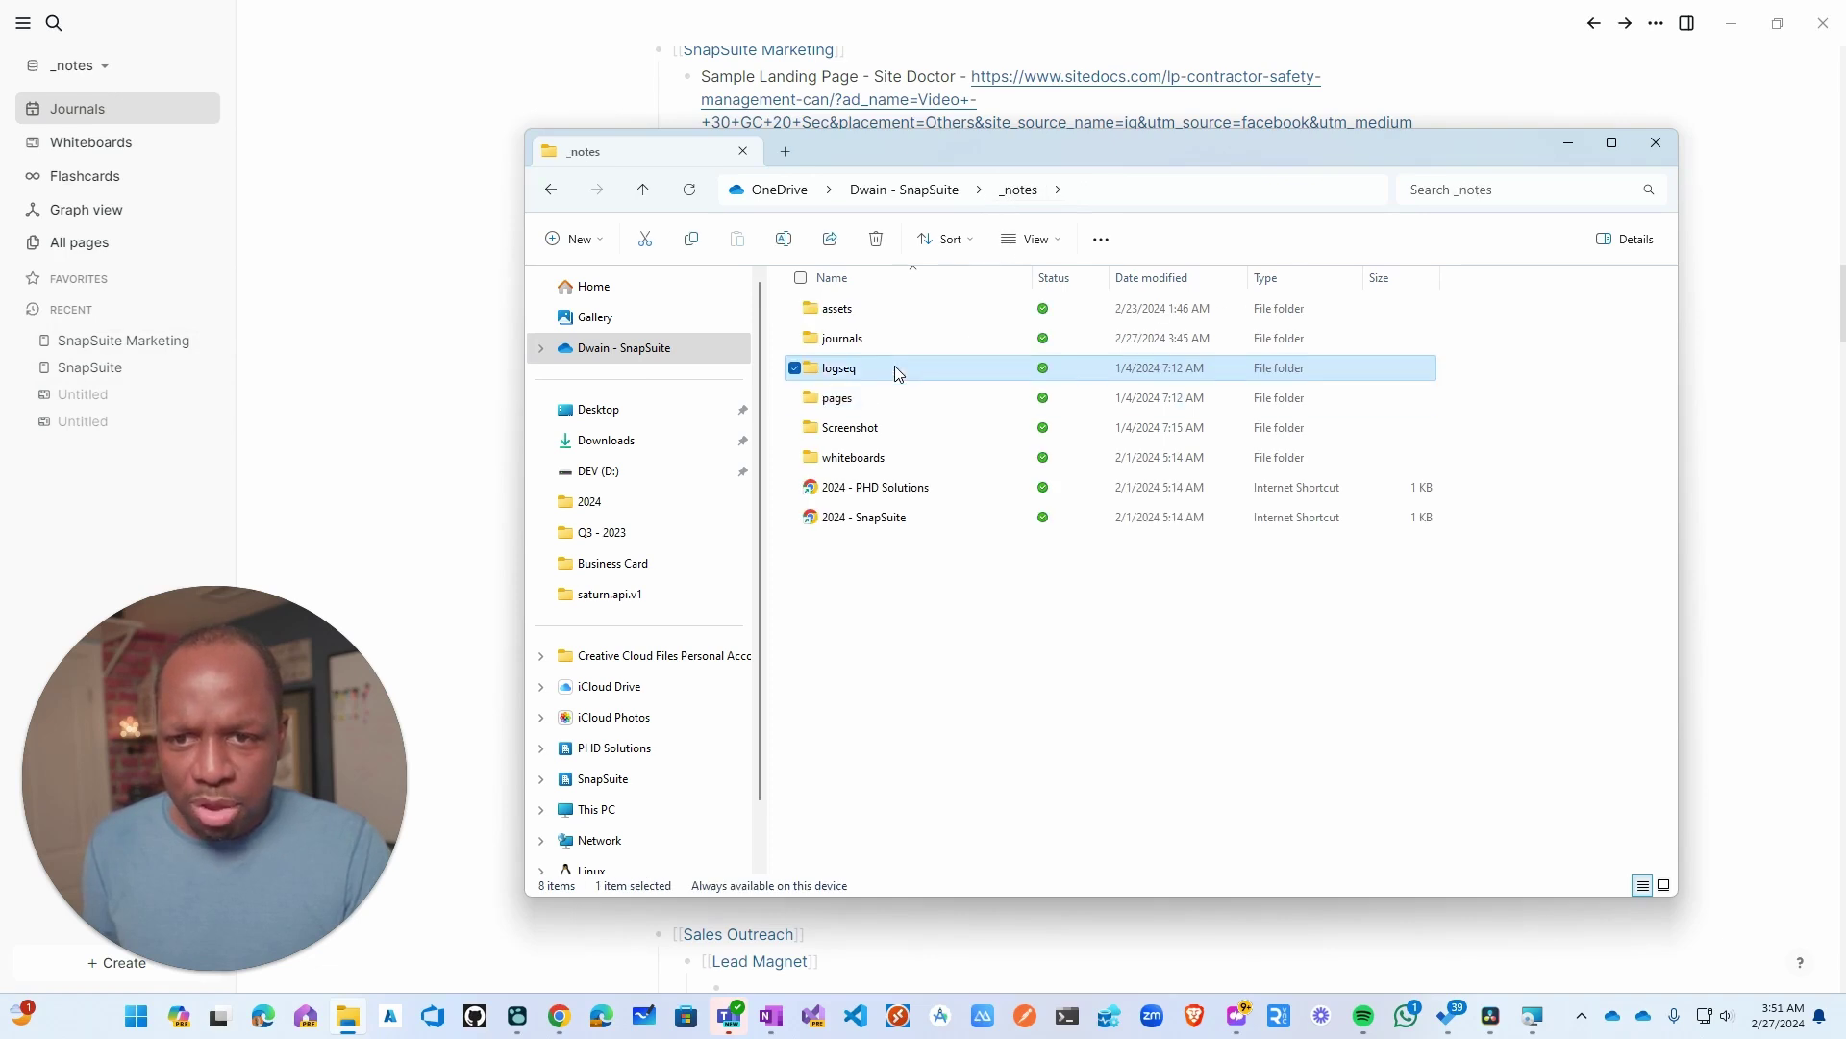
key(alt+Left)
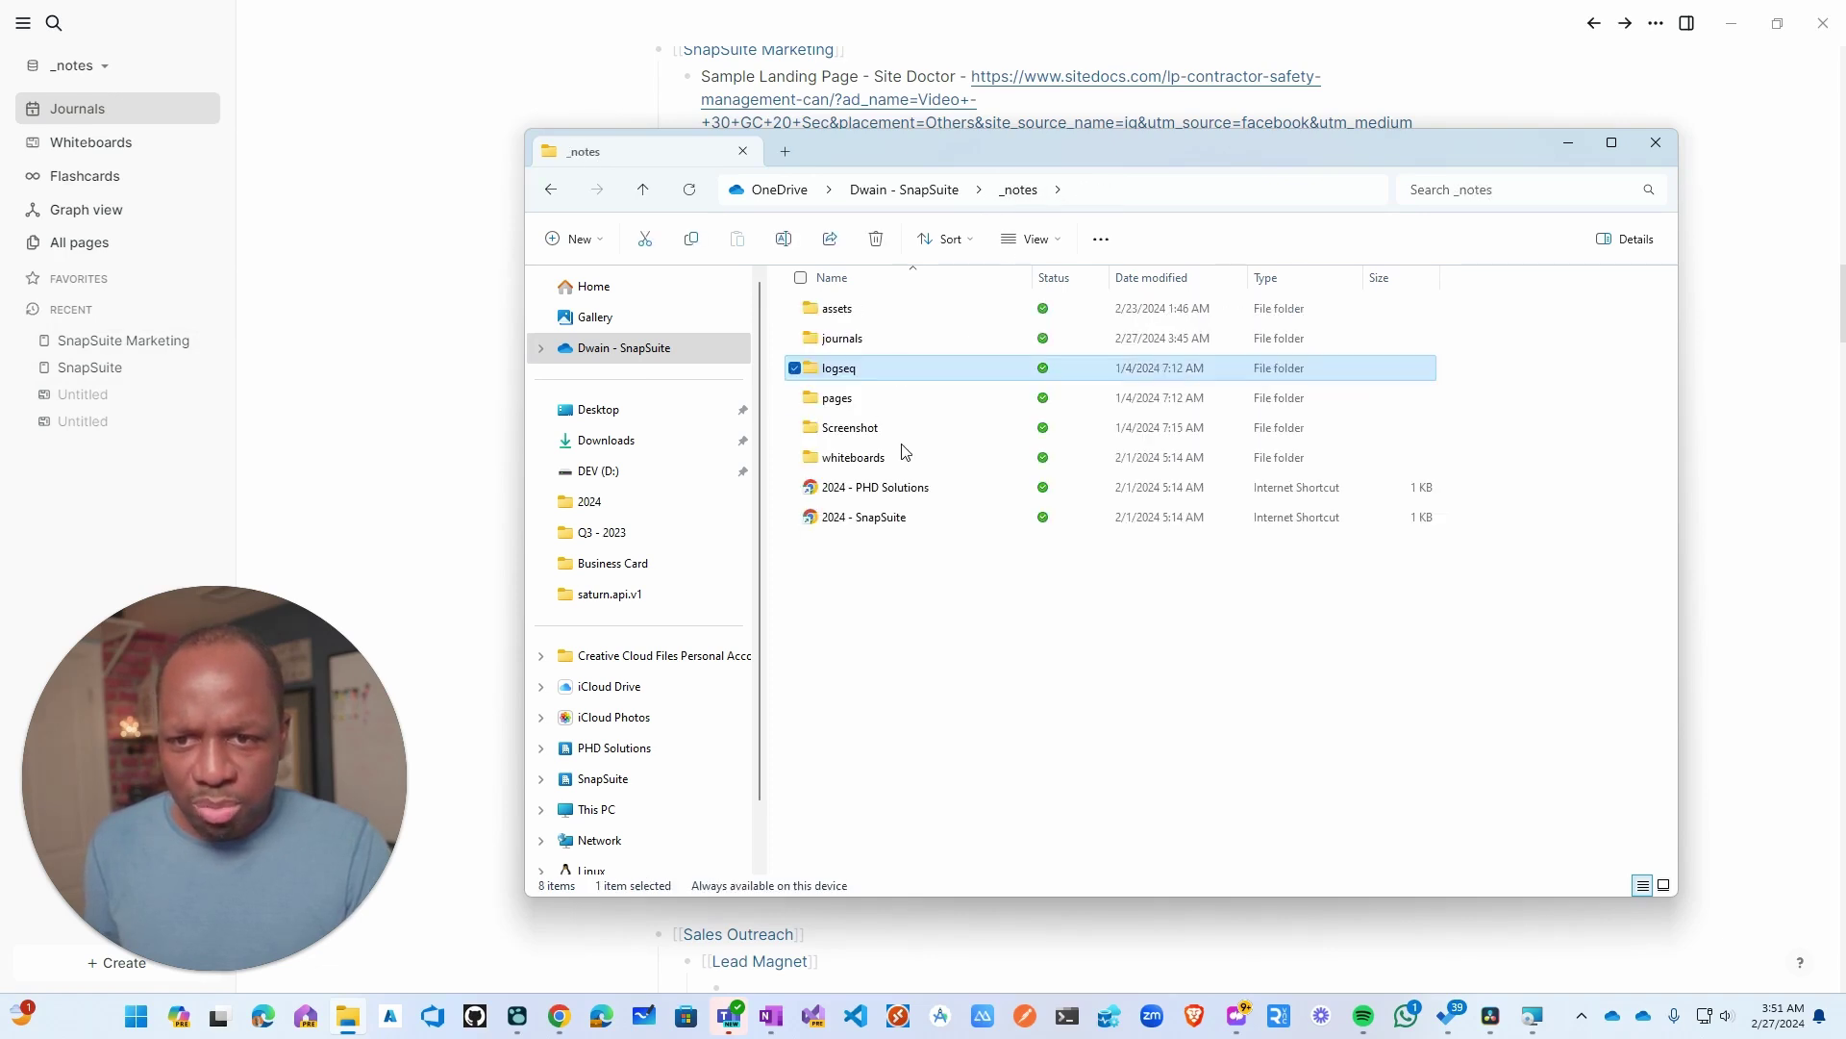
click(885, 342)
double_click(884, 337)
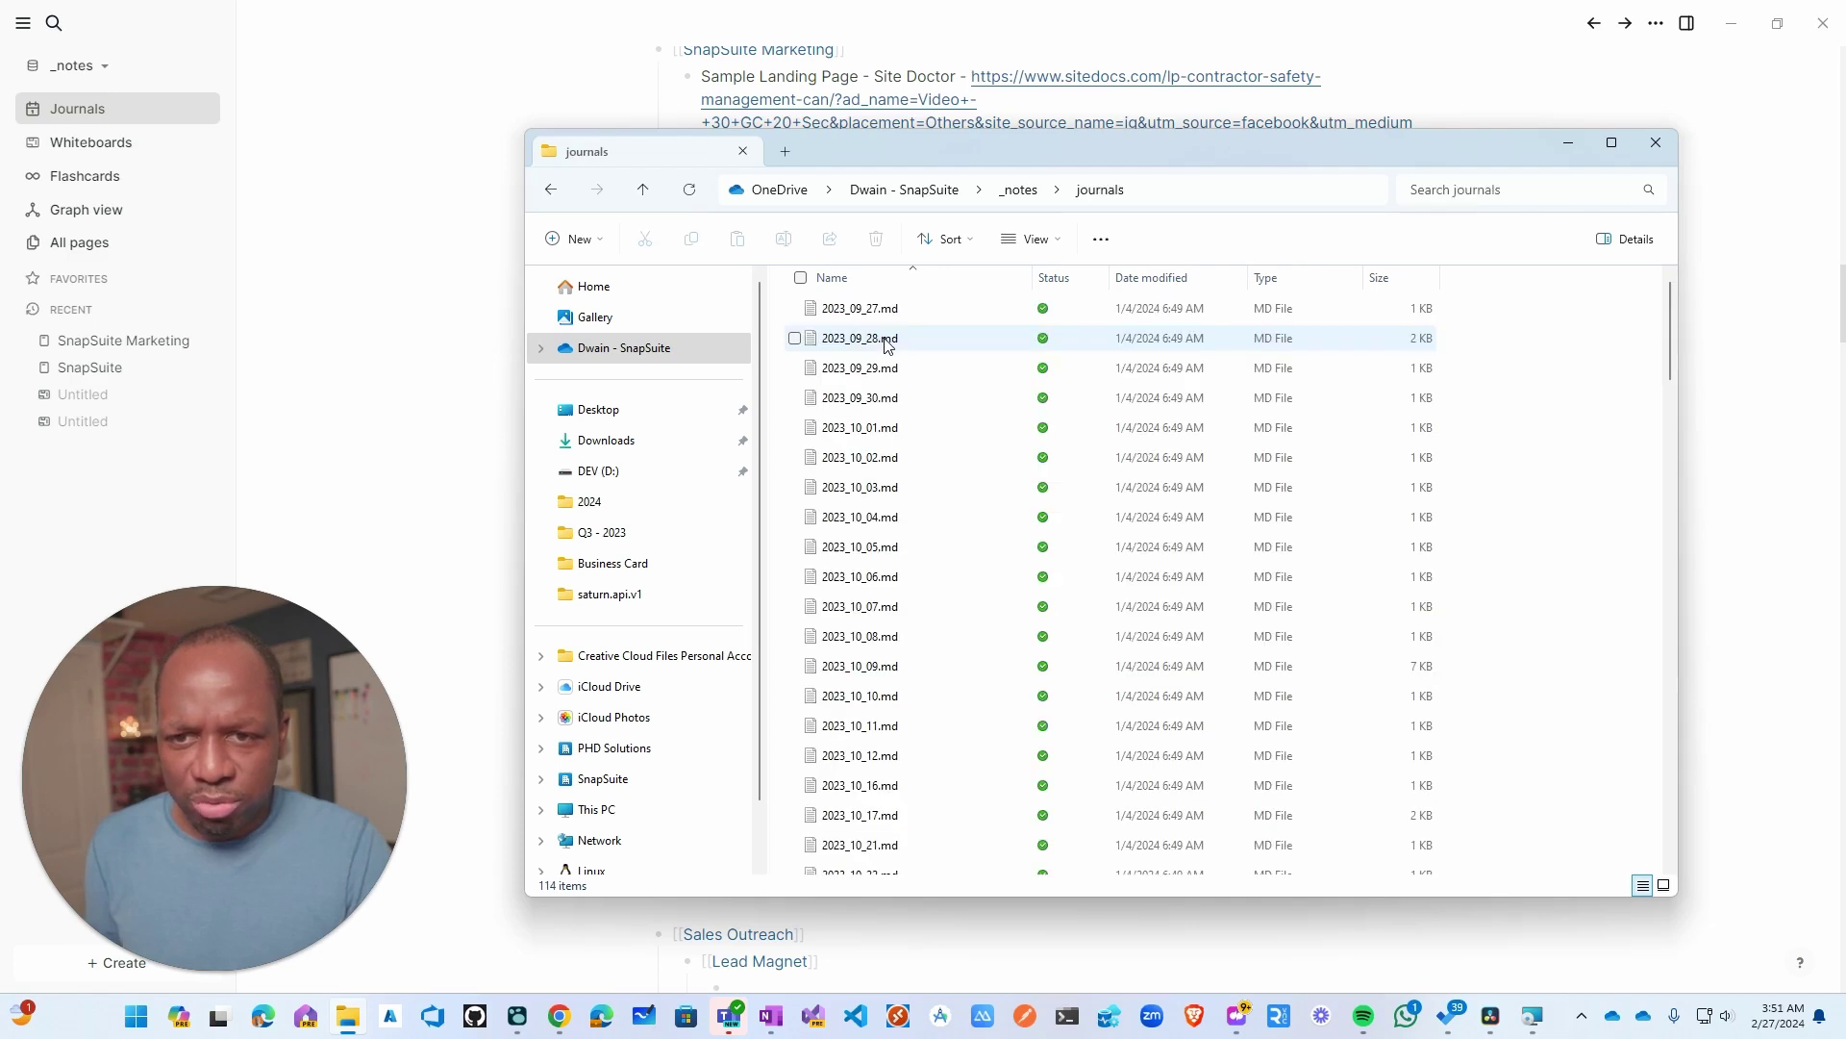
scroll(914, 433, down, 18)
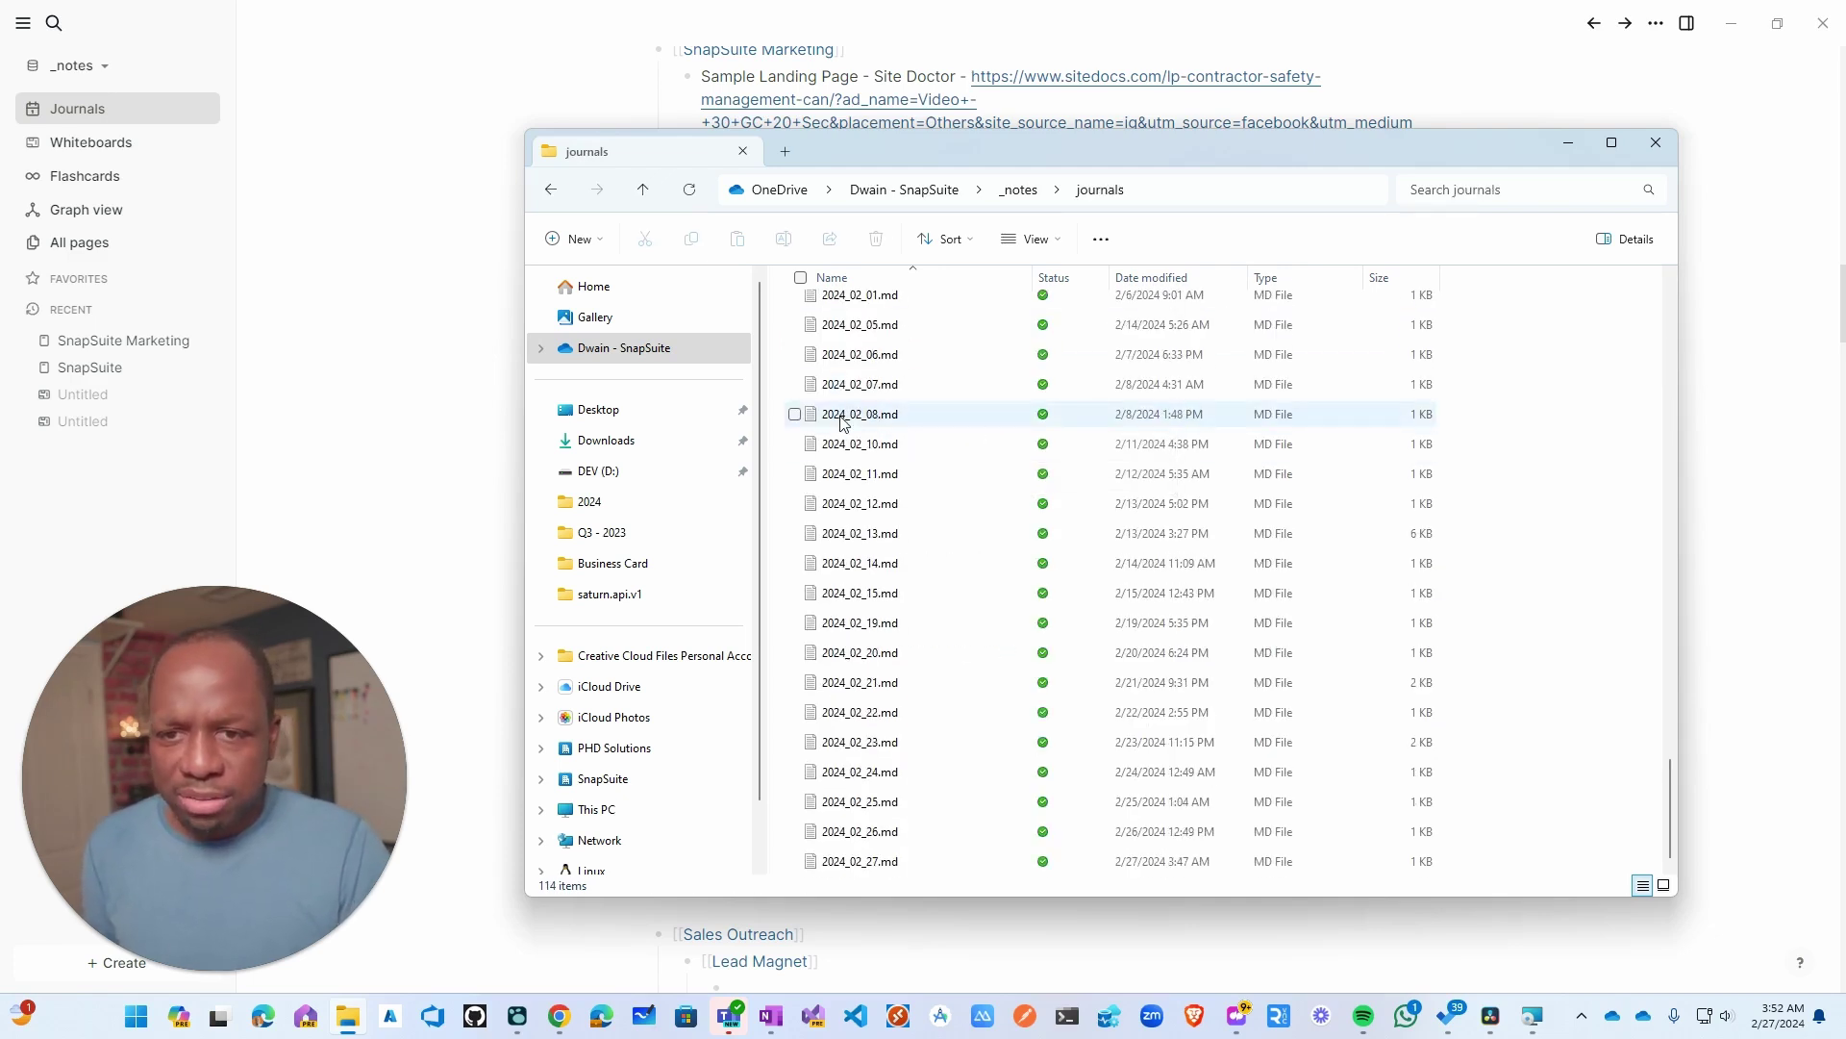
click(842, 424)
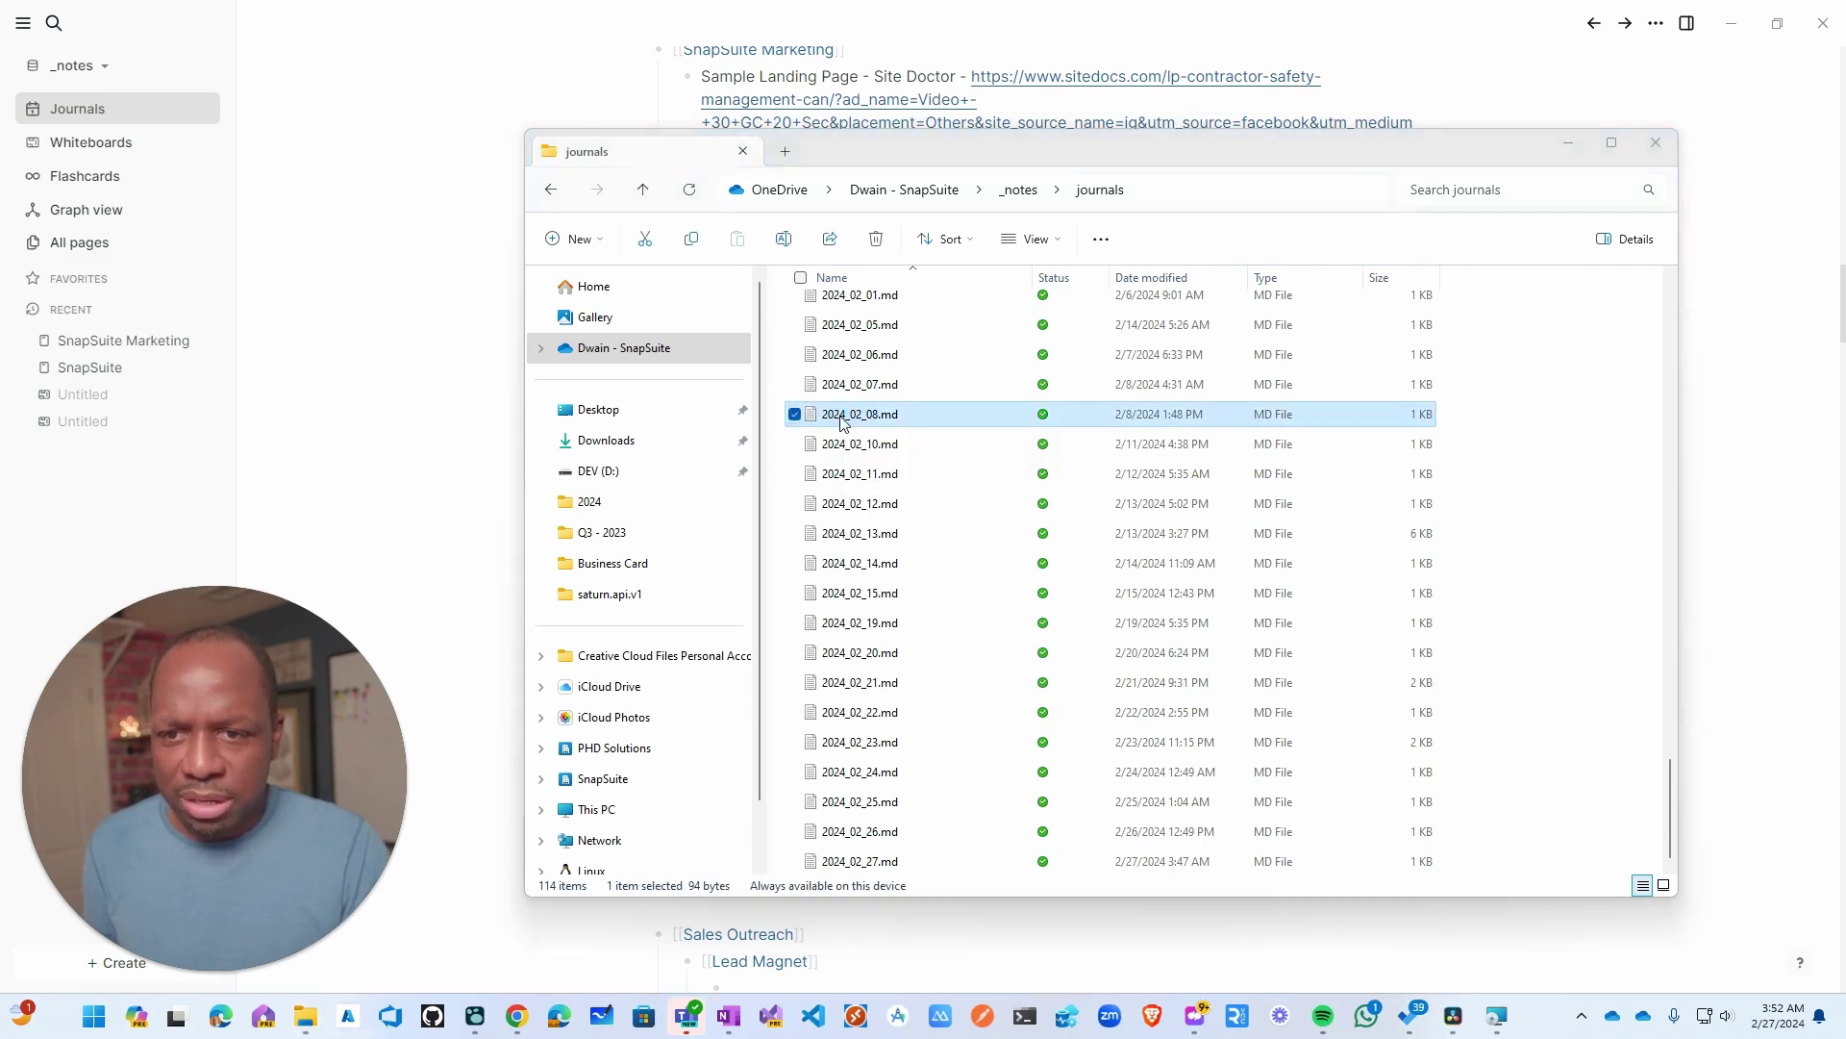
- Bring the Notepad window forward from the taskbar
click(1531, 1017)
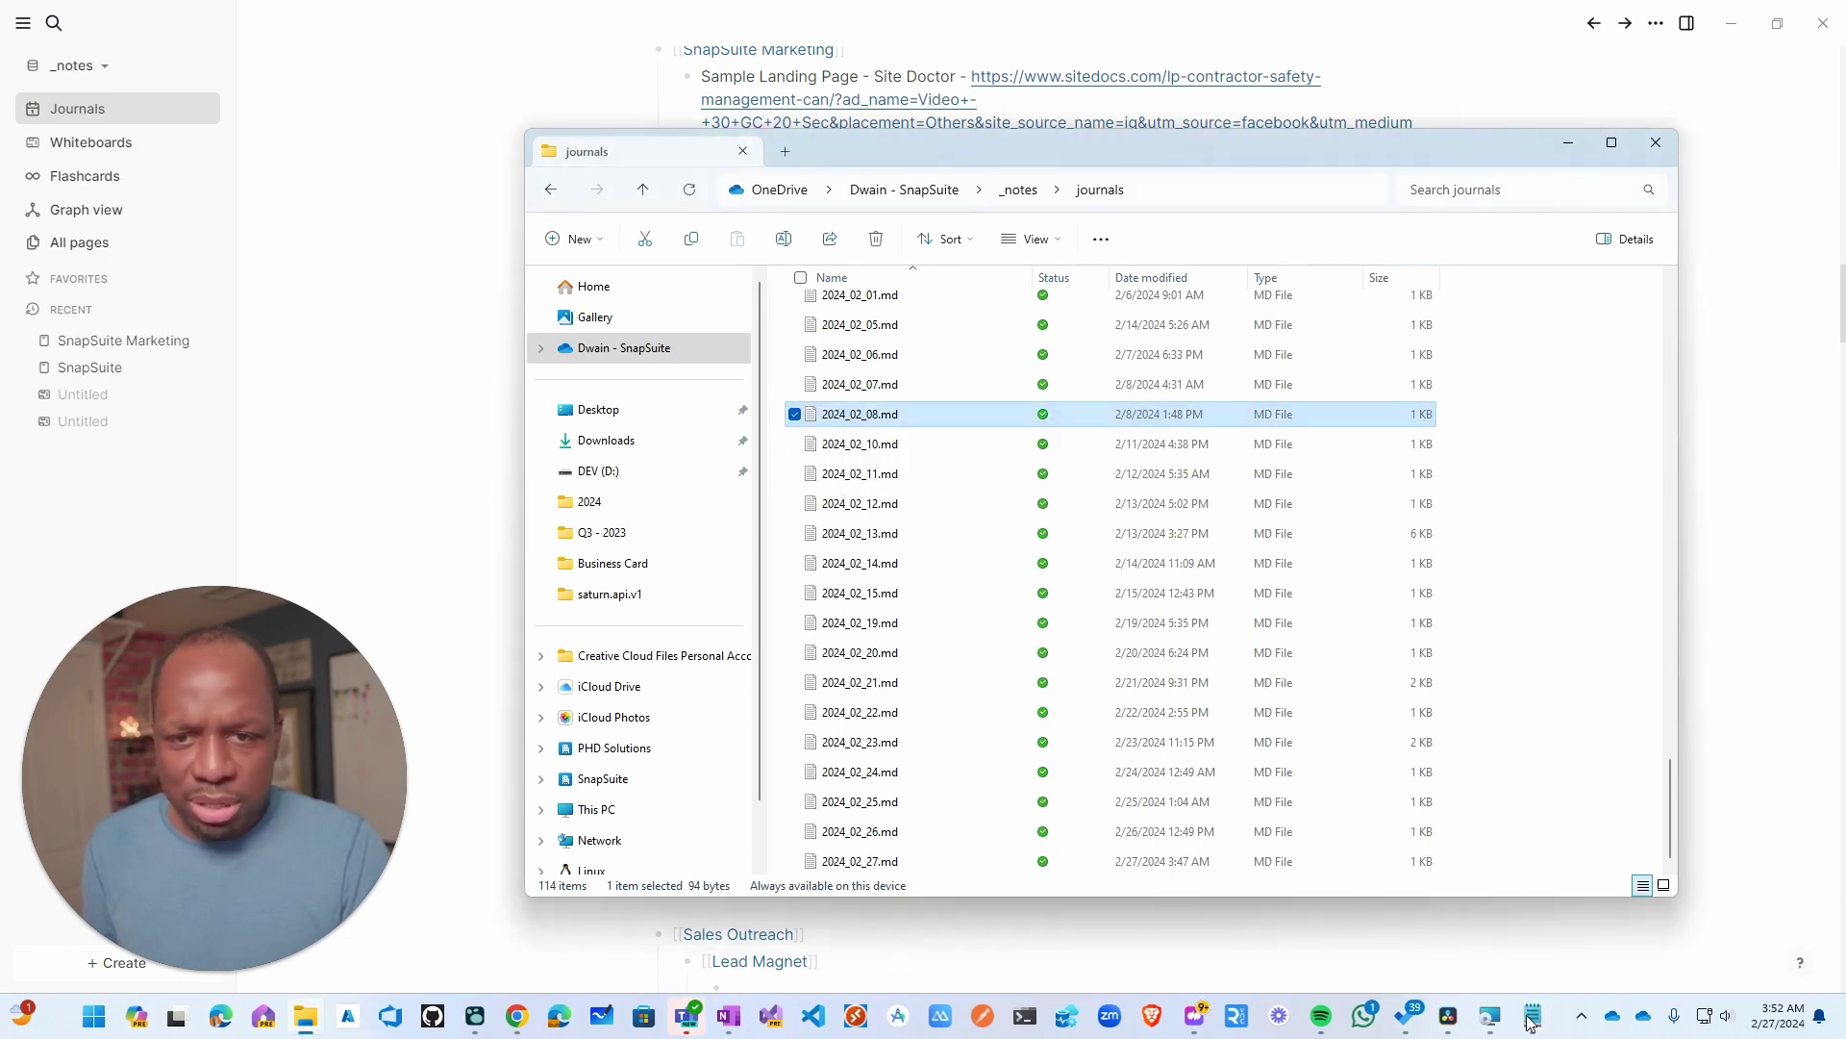
click(1531, 1017)
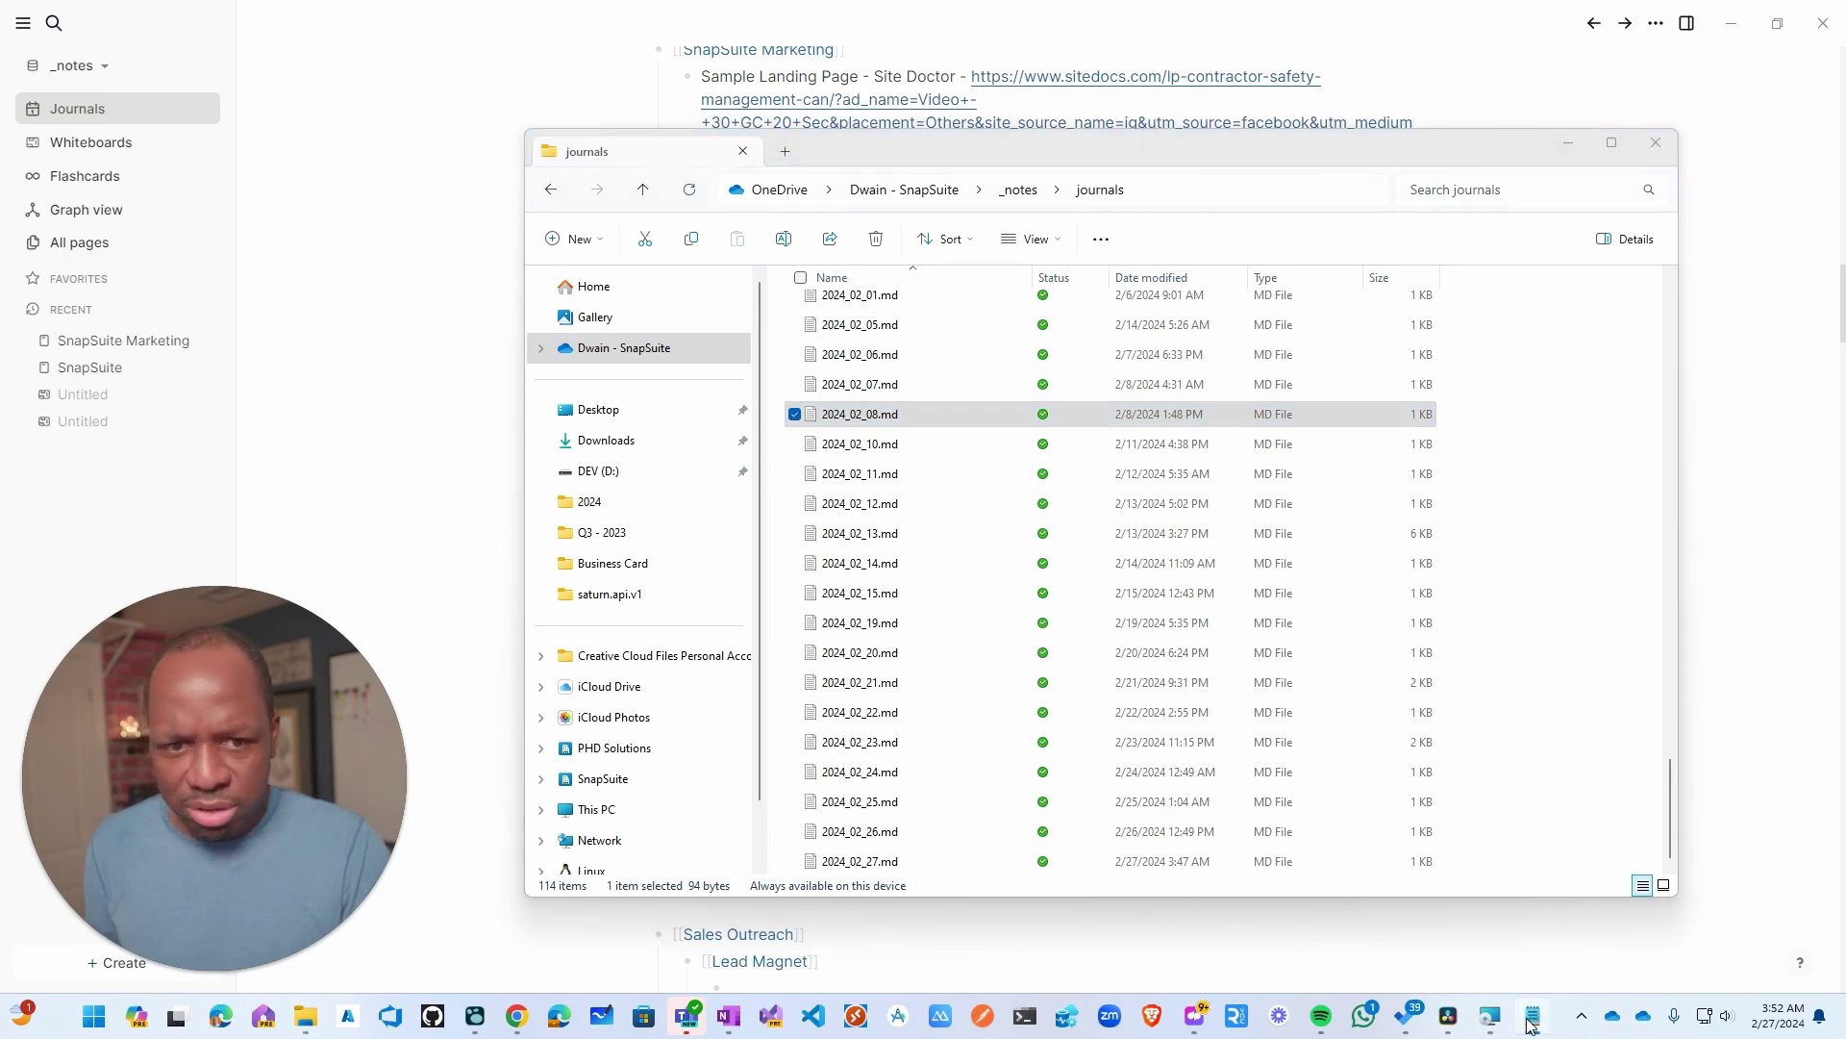
click(1531, 1017)
click(1531, 1017)
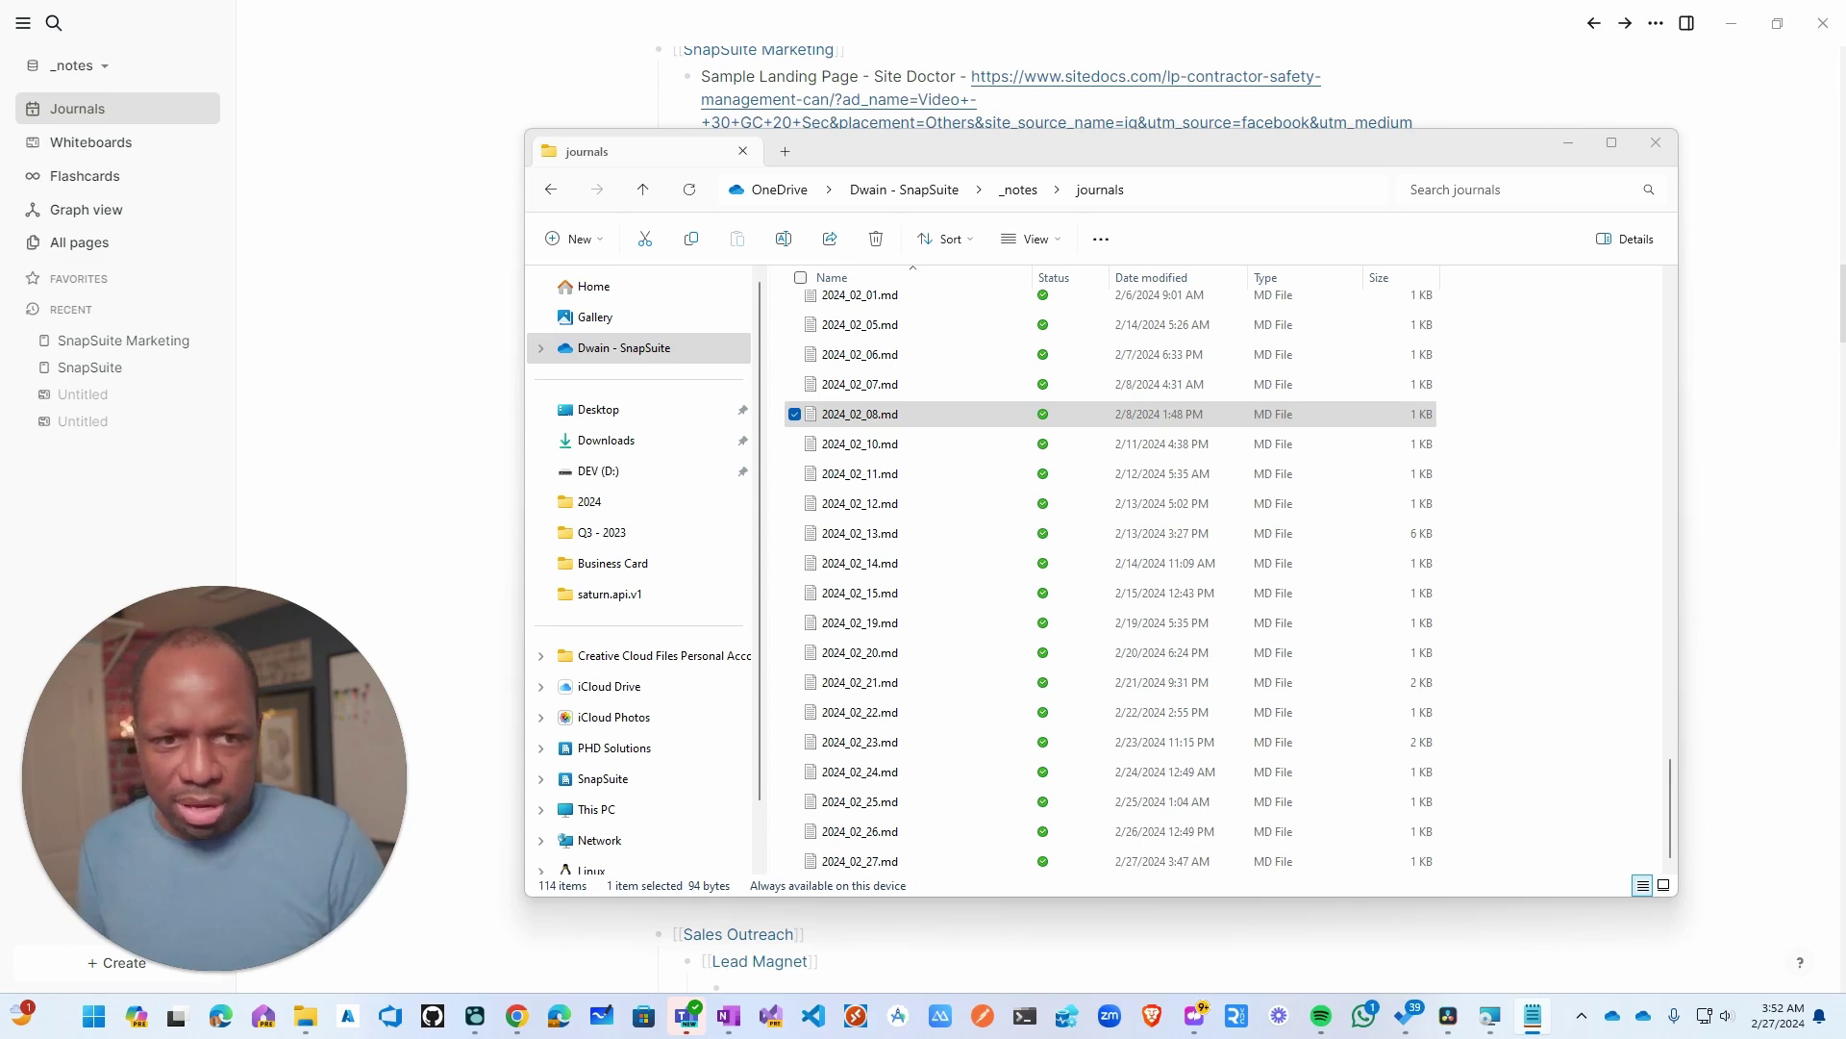
drag(1845, 125, 1068, 117)
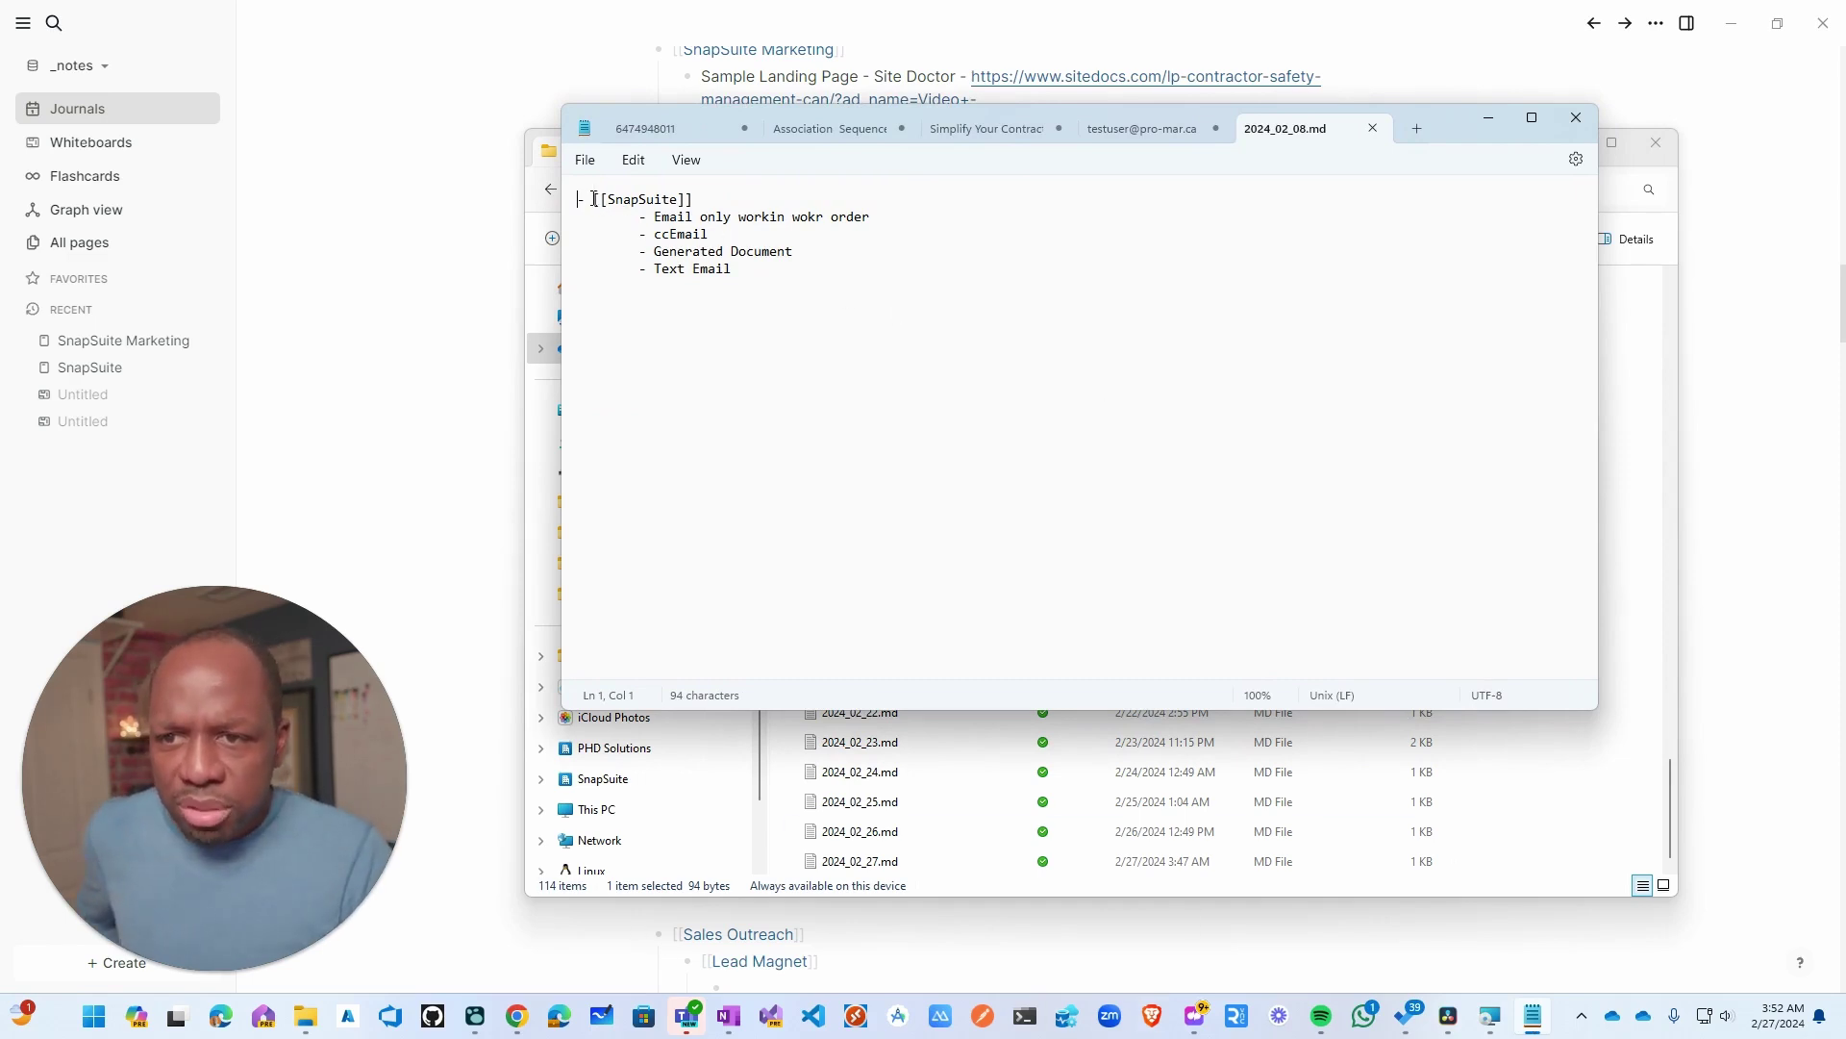
mouse_move(594, 199)
mouse_down()
mouse_move(774, 302)
mouse_move(804, 288)
mouse_move(581, 202)
mouse_up()
click(579, 235)
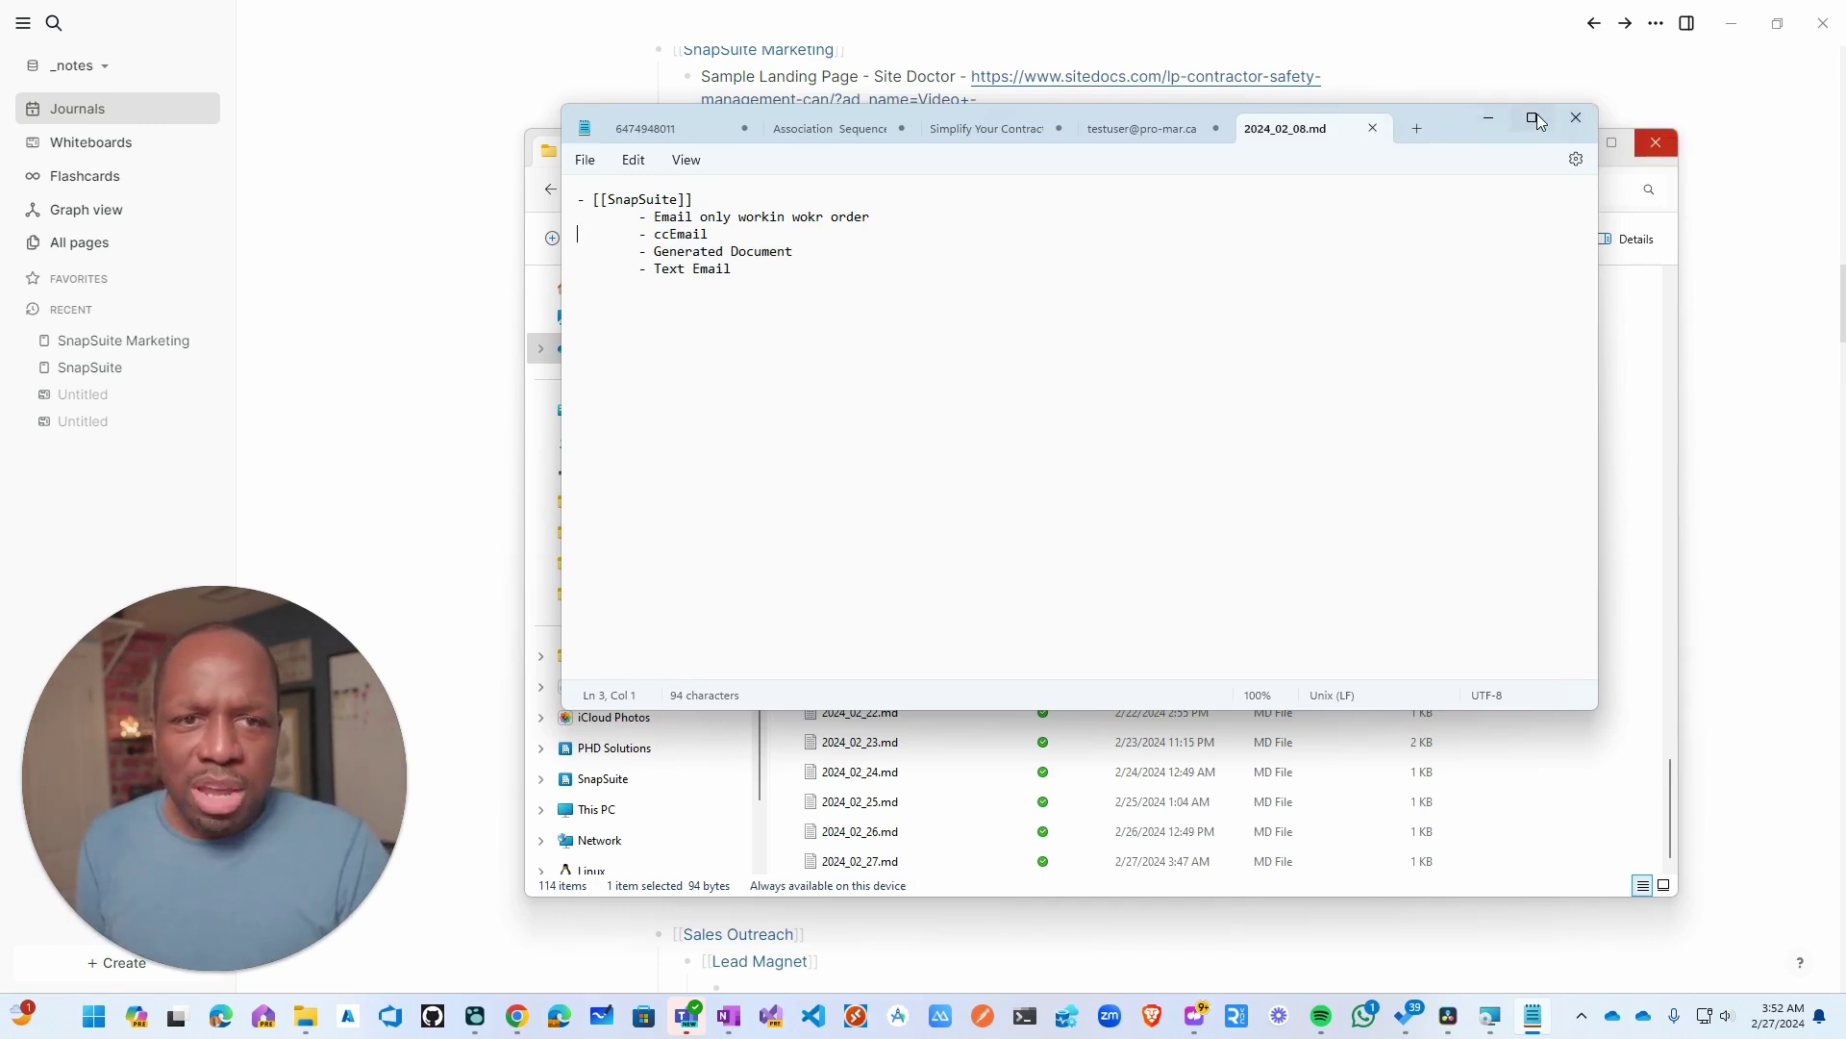
click(1489, 120)
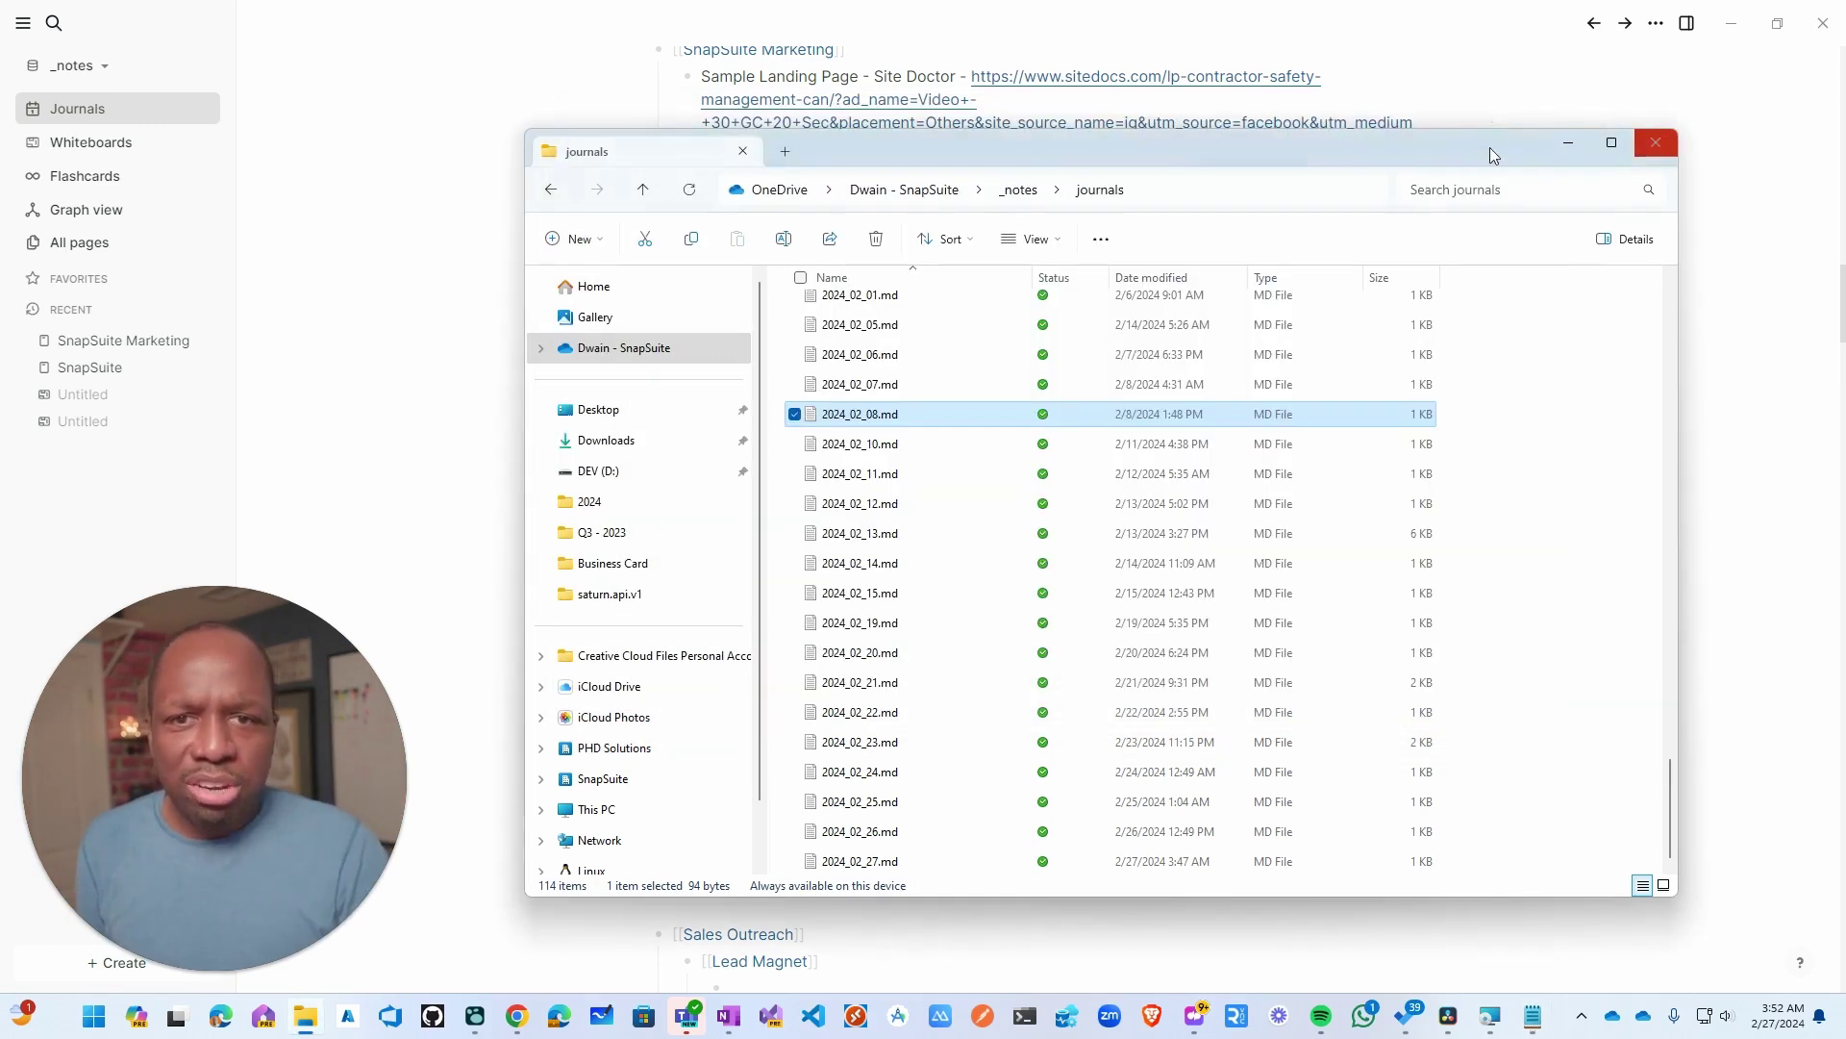
- Minimize File Explorer, then briefly show OneNote for comparison and minimize it again
click(1565, 146)
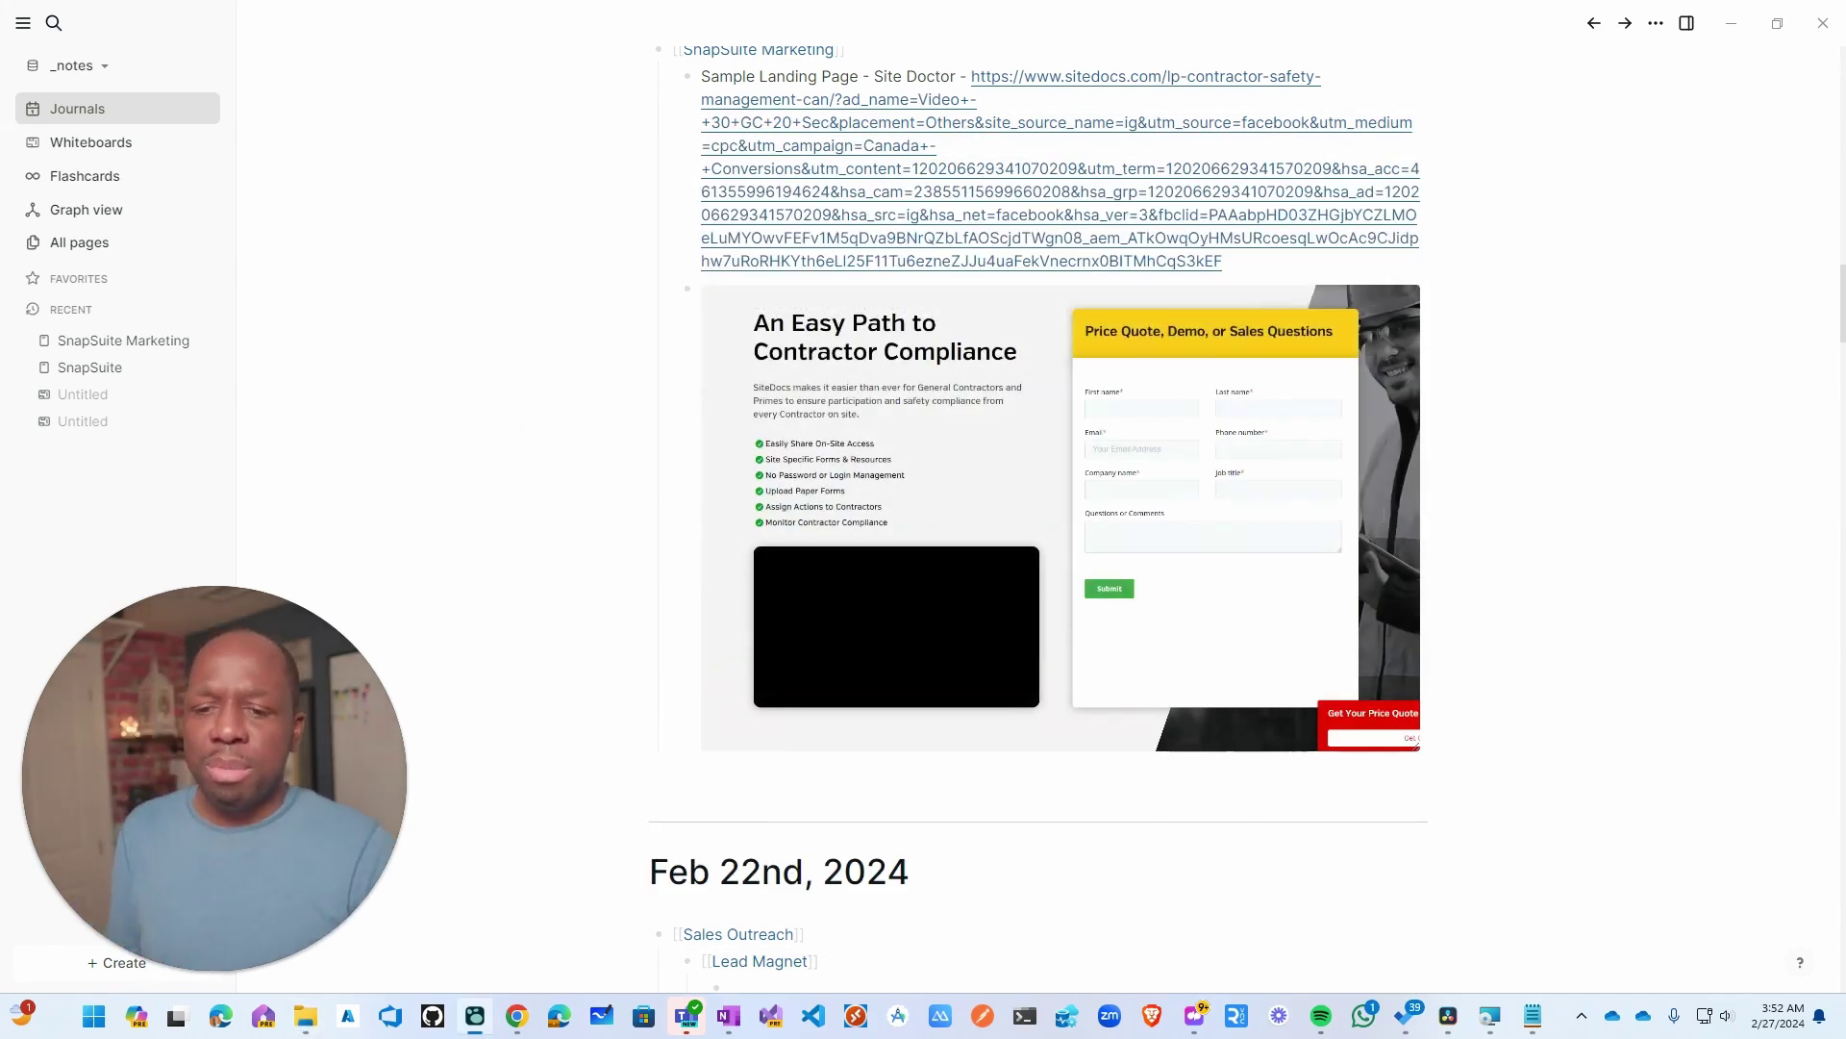
click(746, 1008)
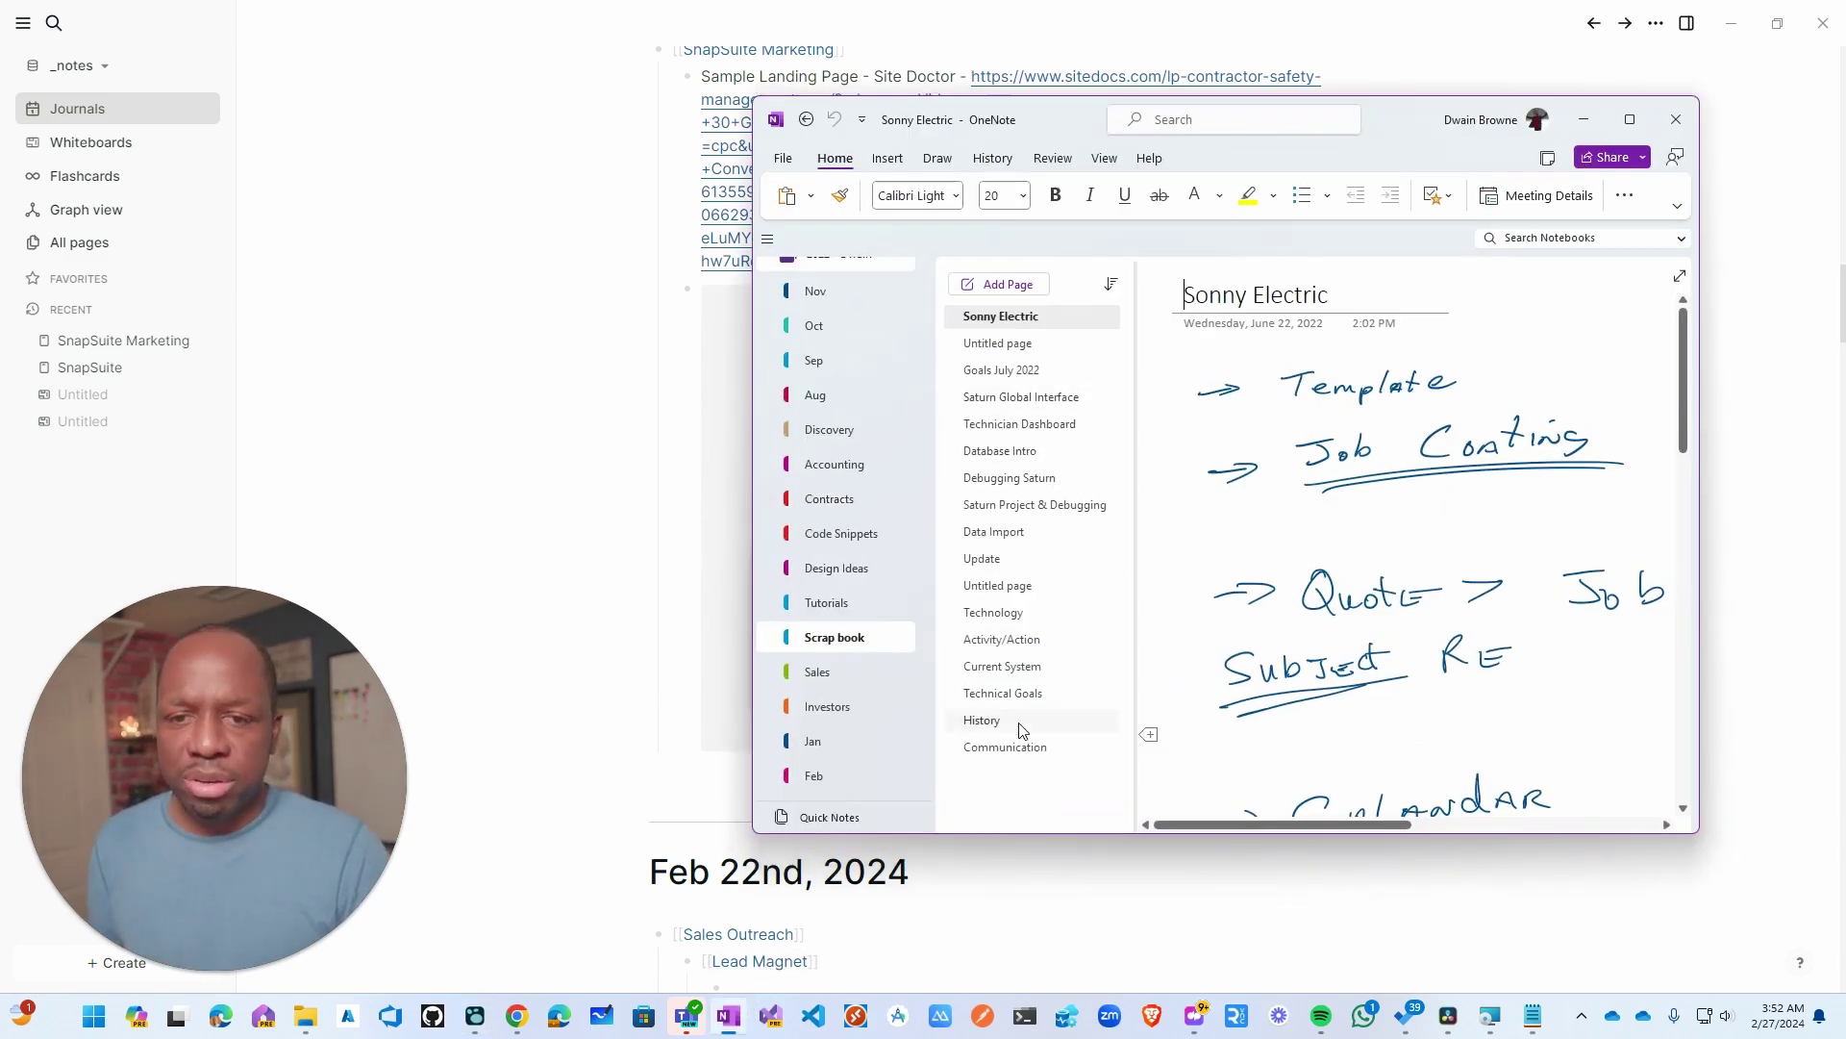
click(1583, 119)
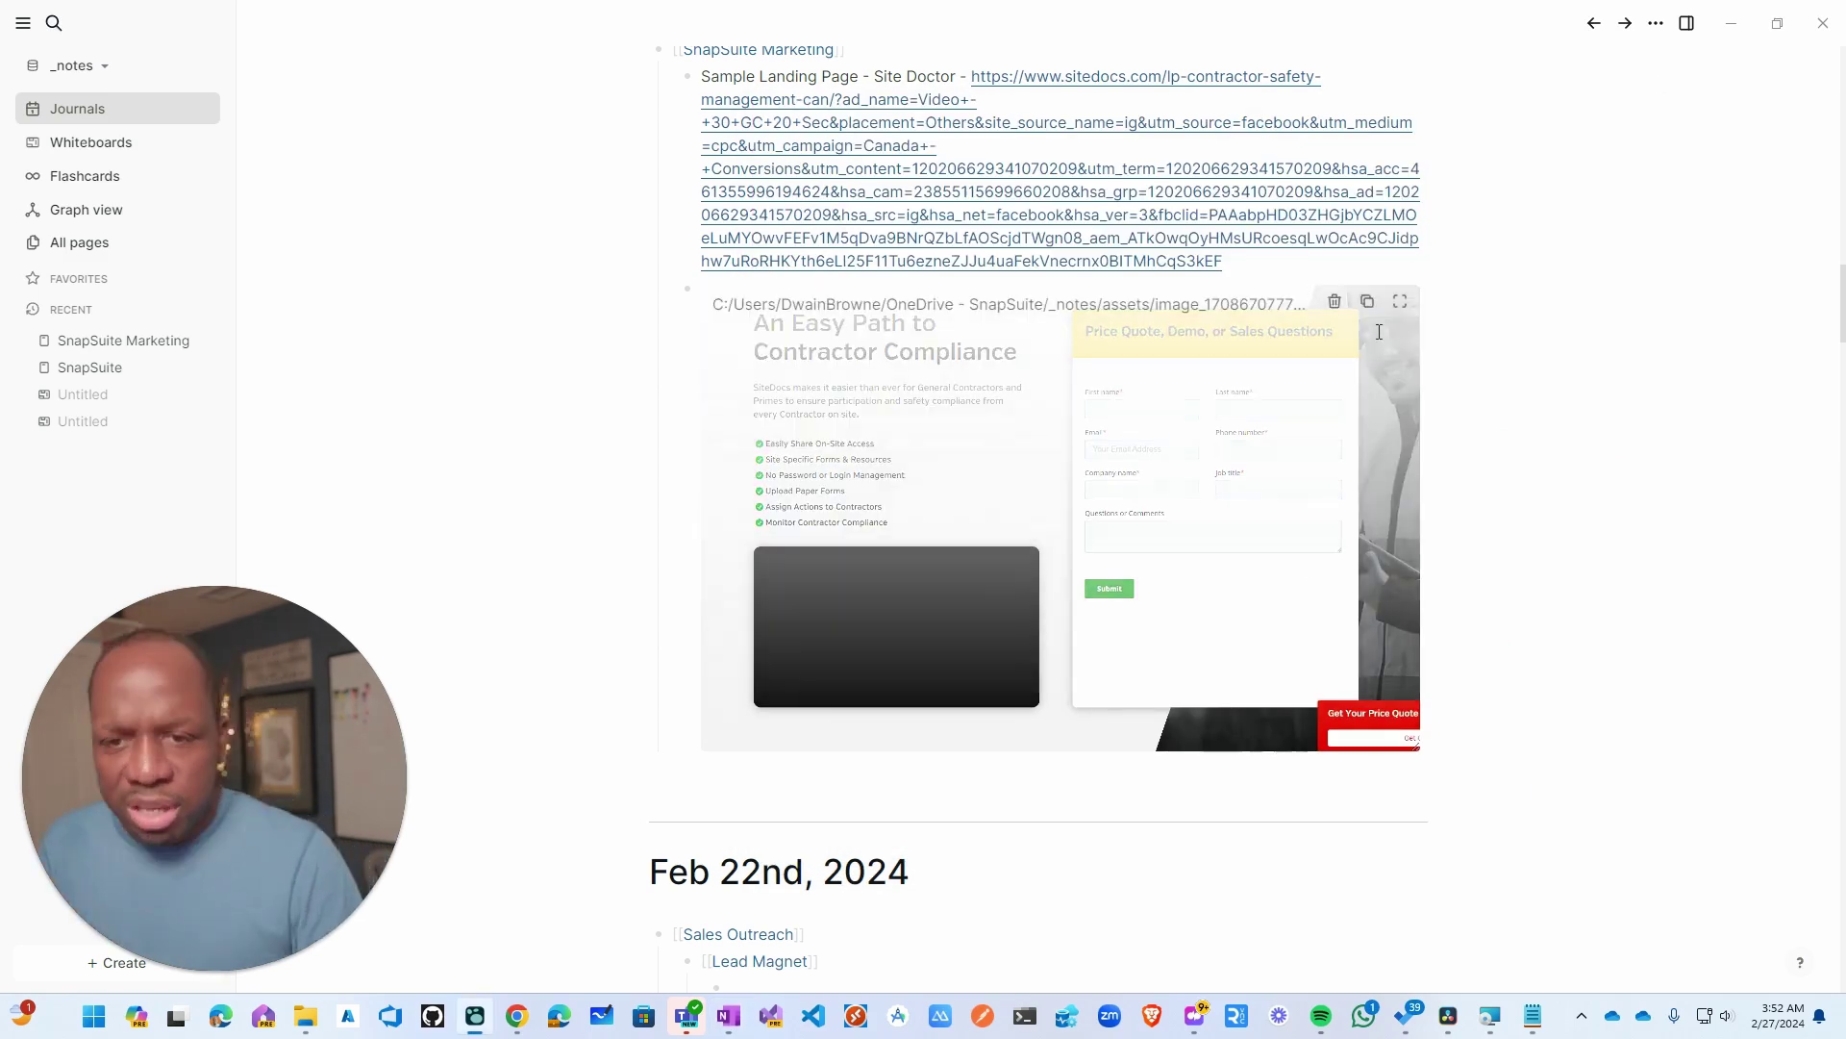
- Scroll down the Logseq journal and open the Graph view of linked pages
scroll(1582, 356, down, 15)
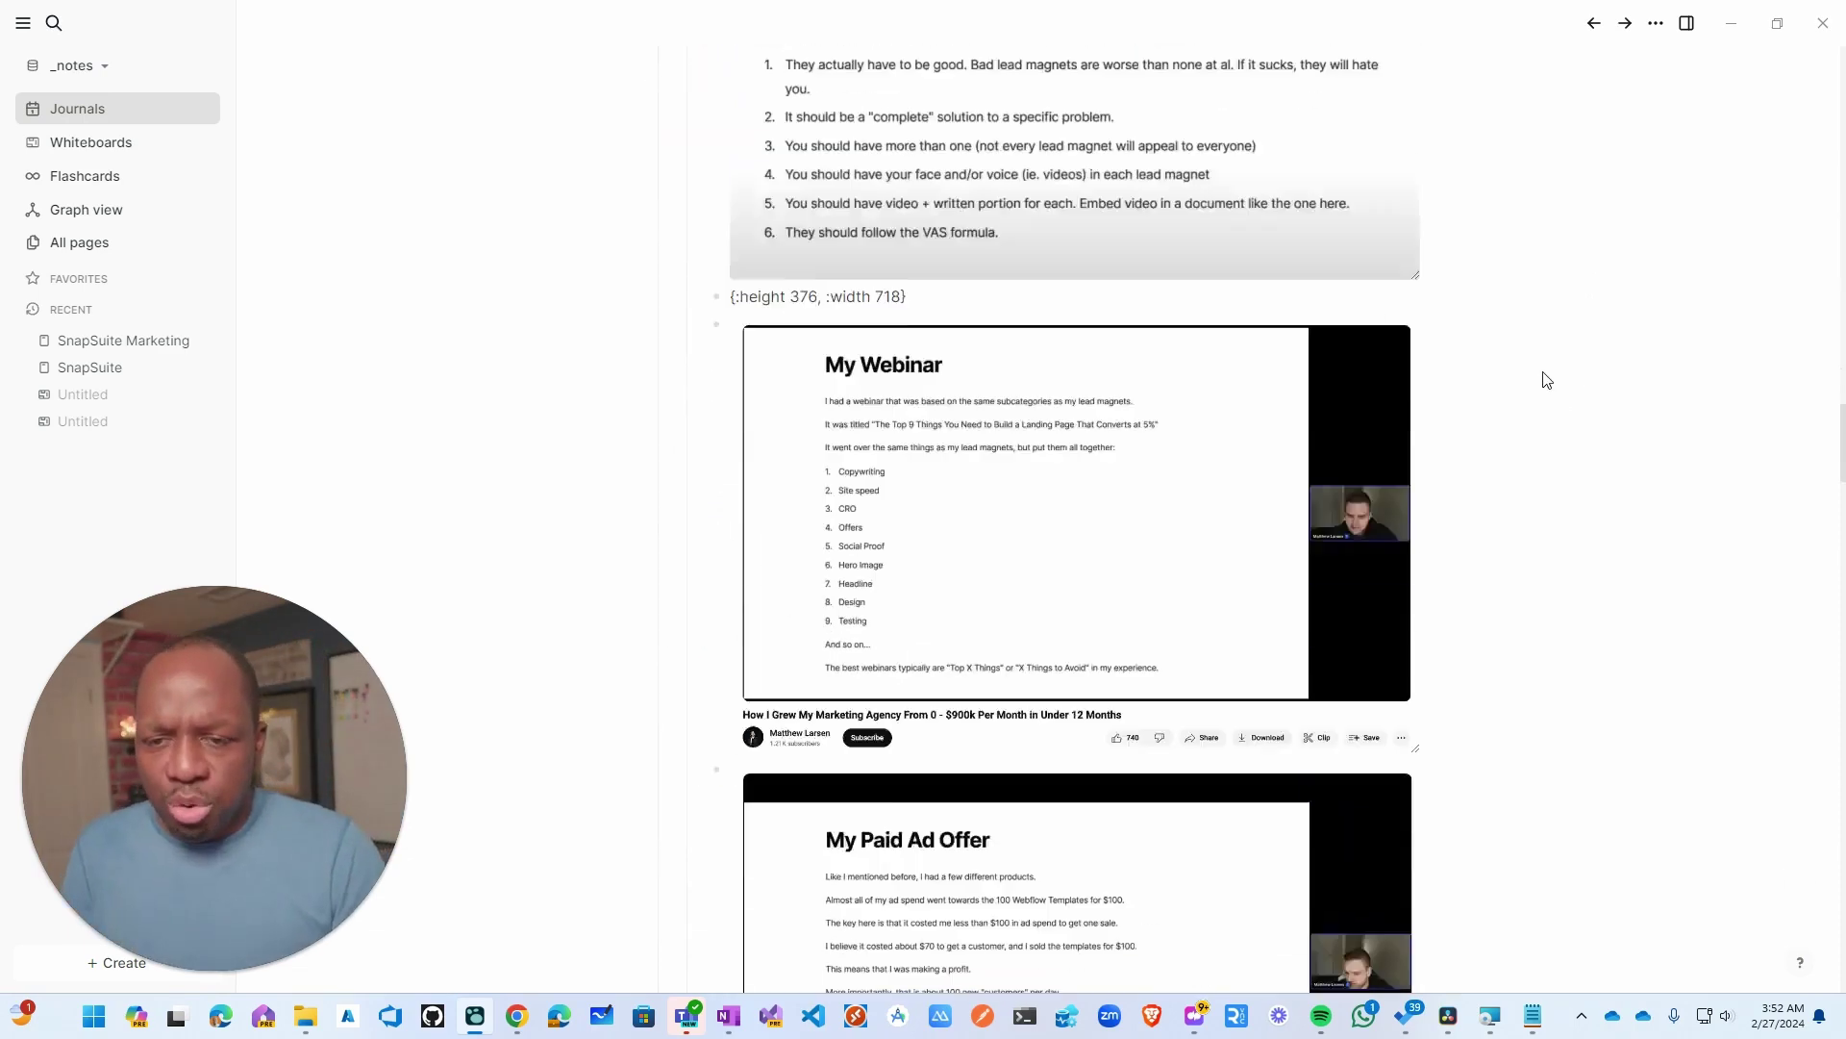
scroll(1544, 382, down, 12)
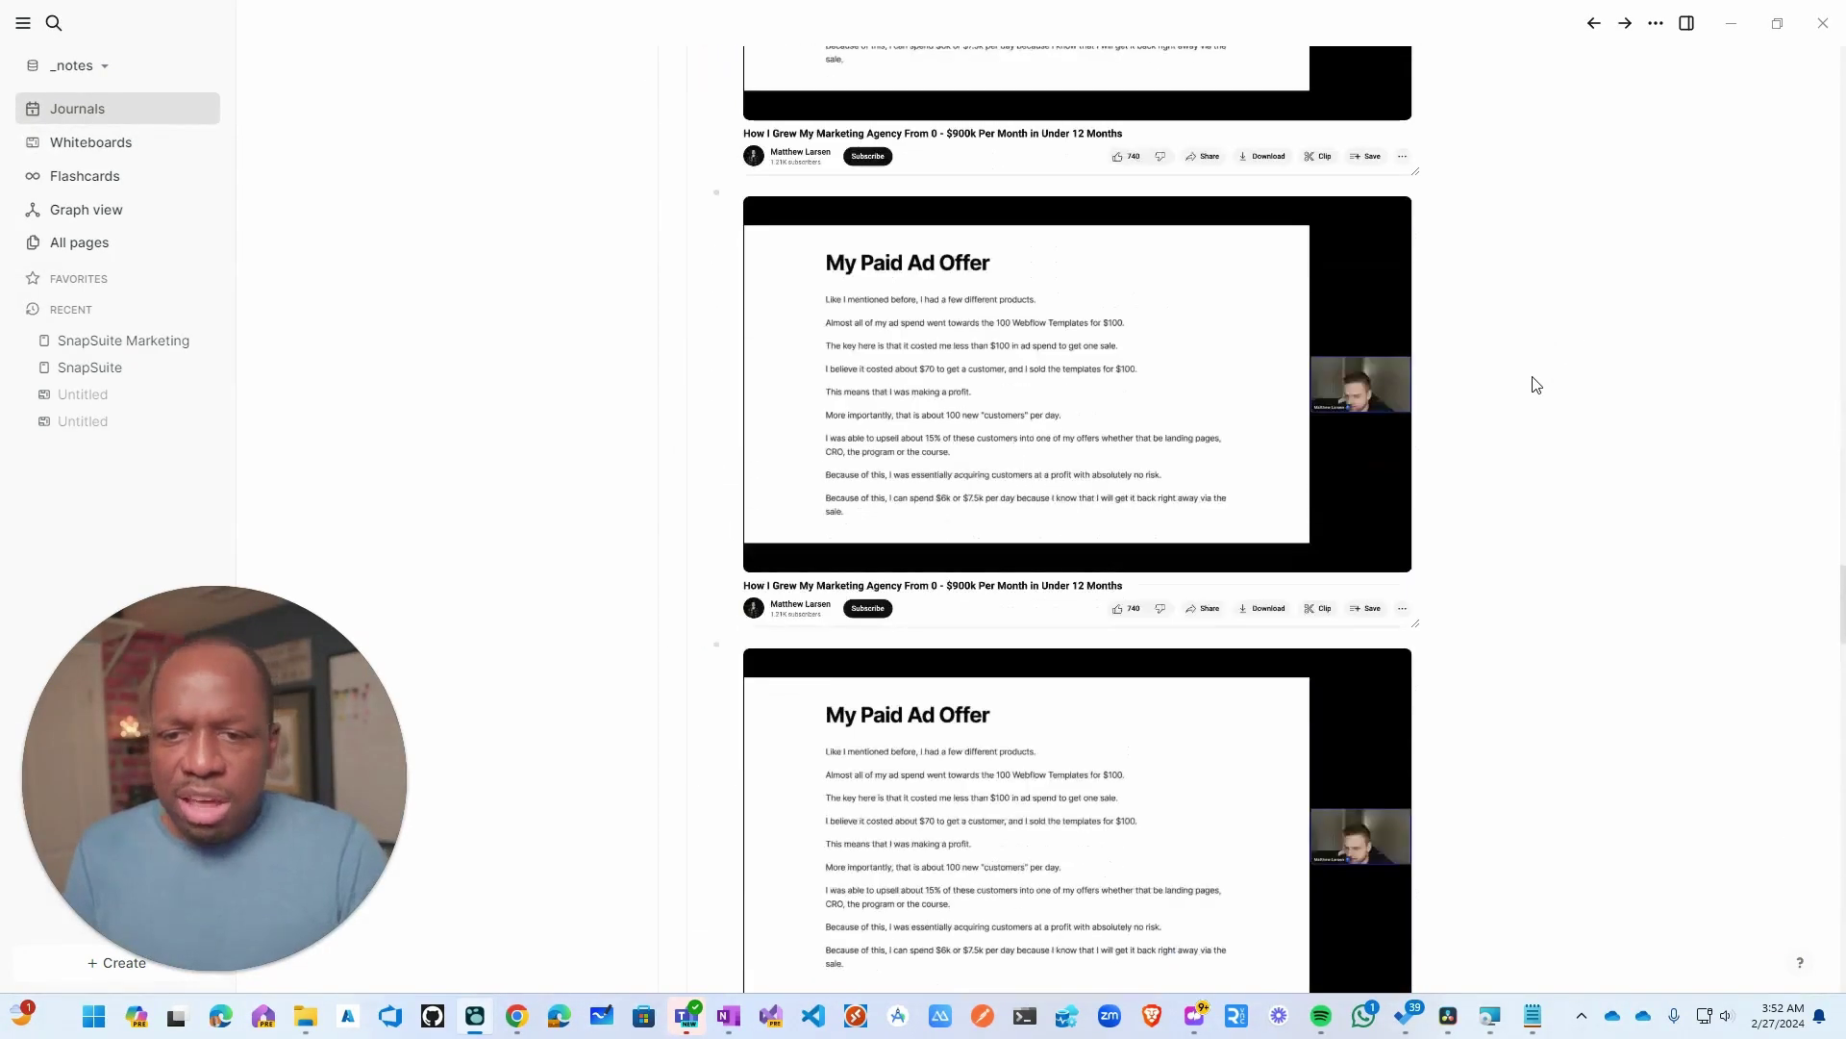
scroll(1536, 385, down, 15)
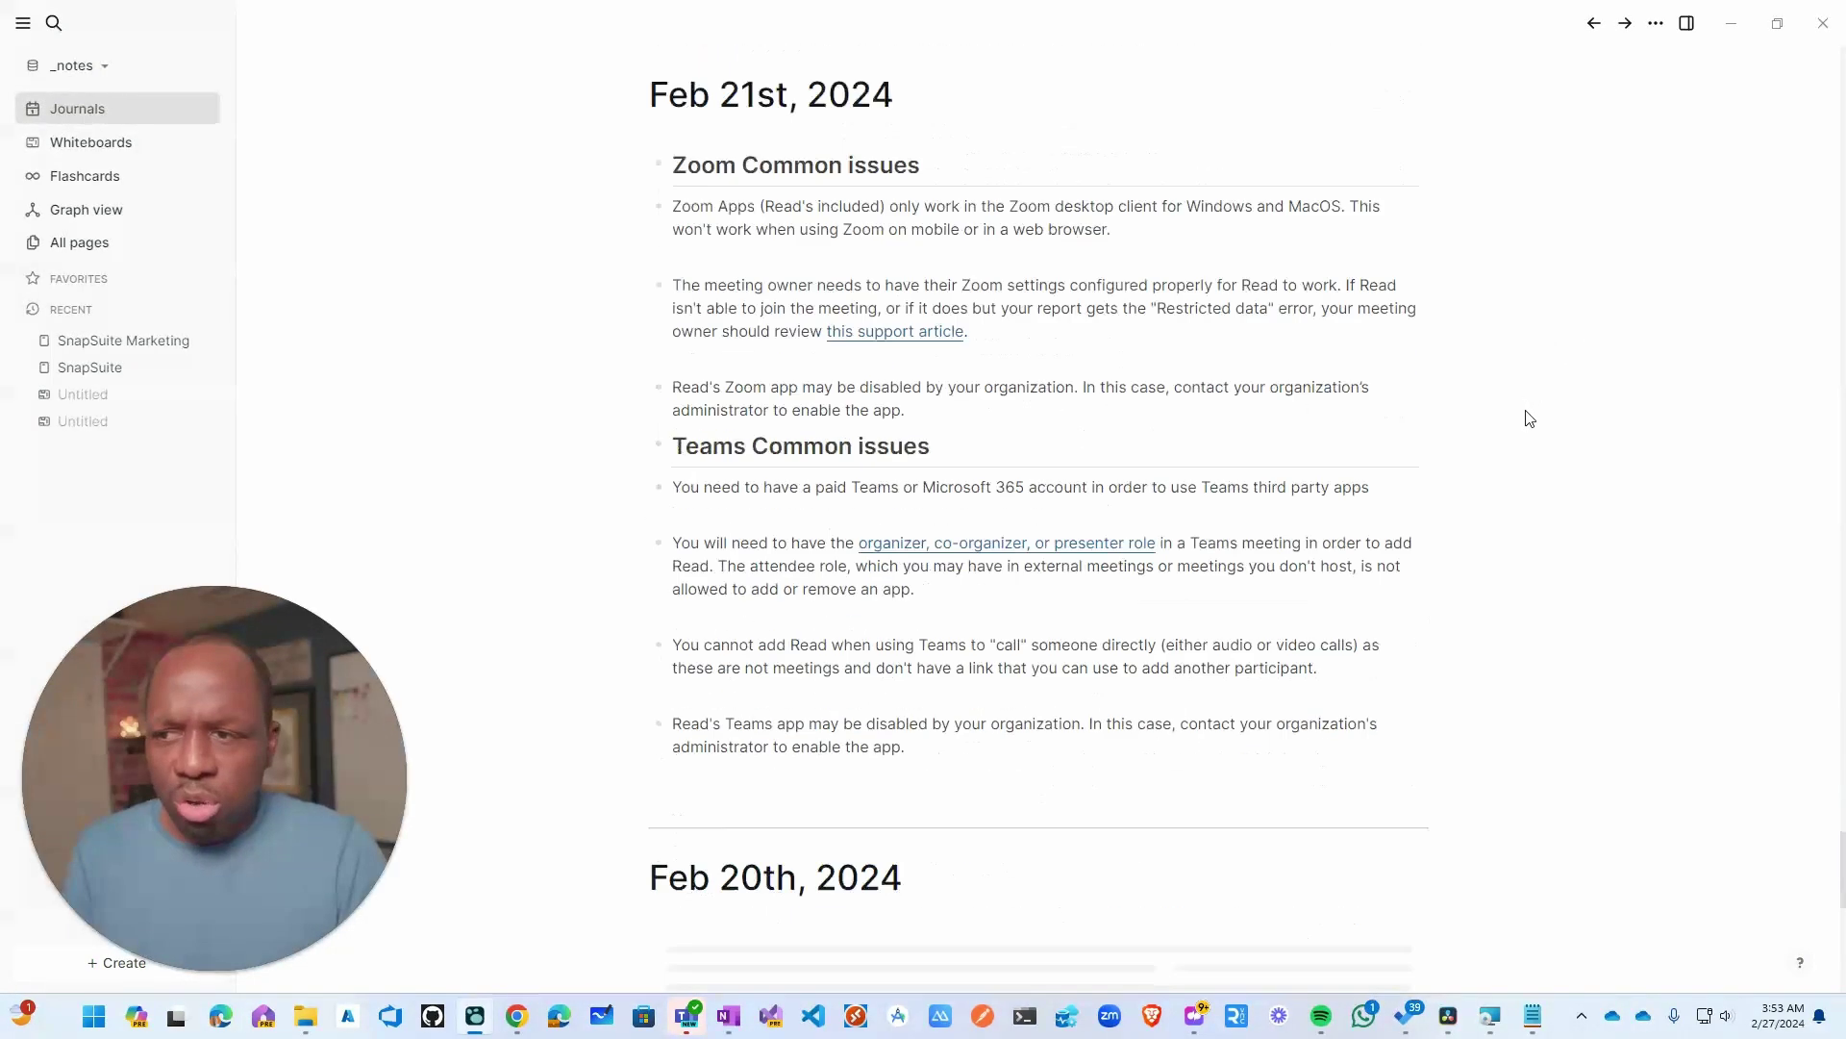
scroll(1531, 418, down, 15)
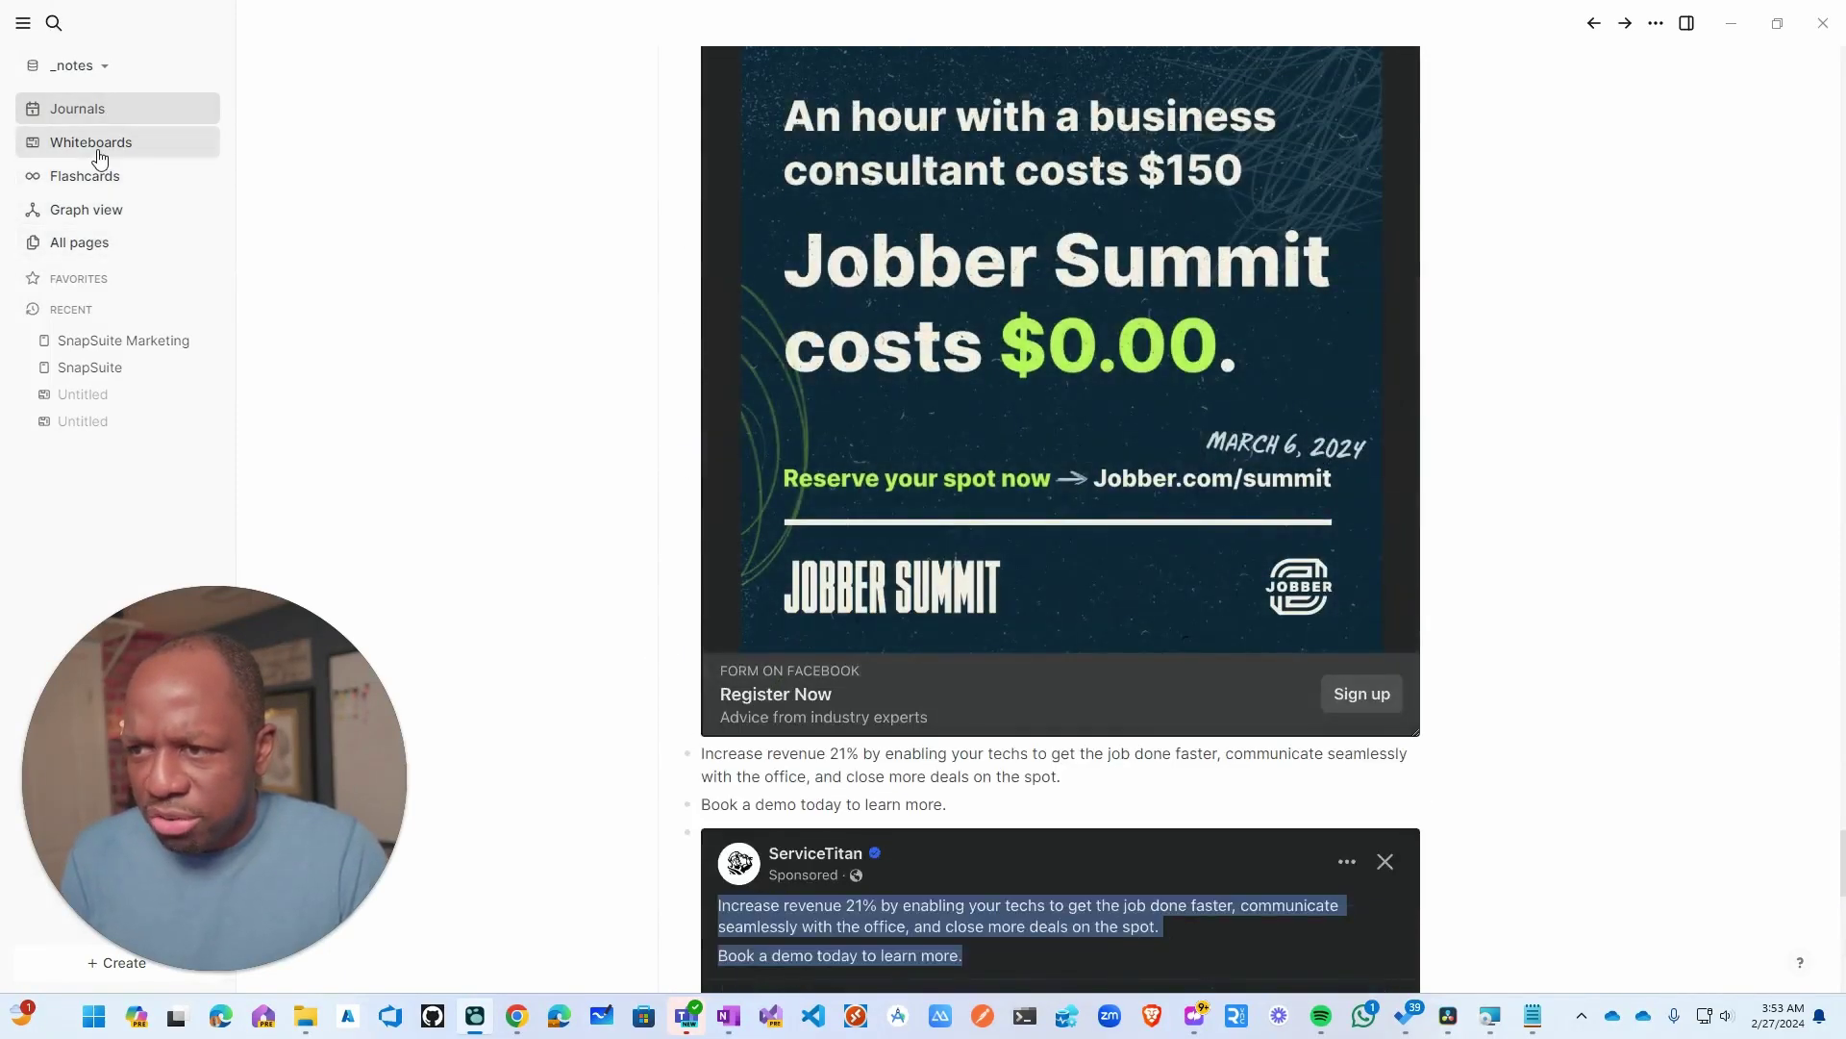
click(99, 219)
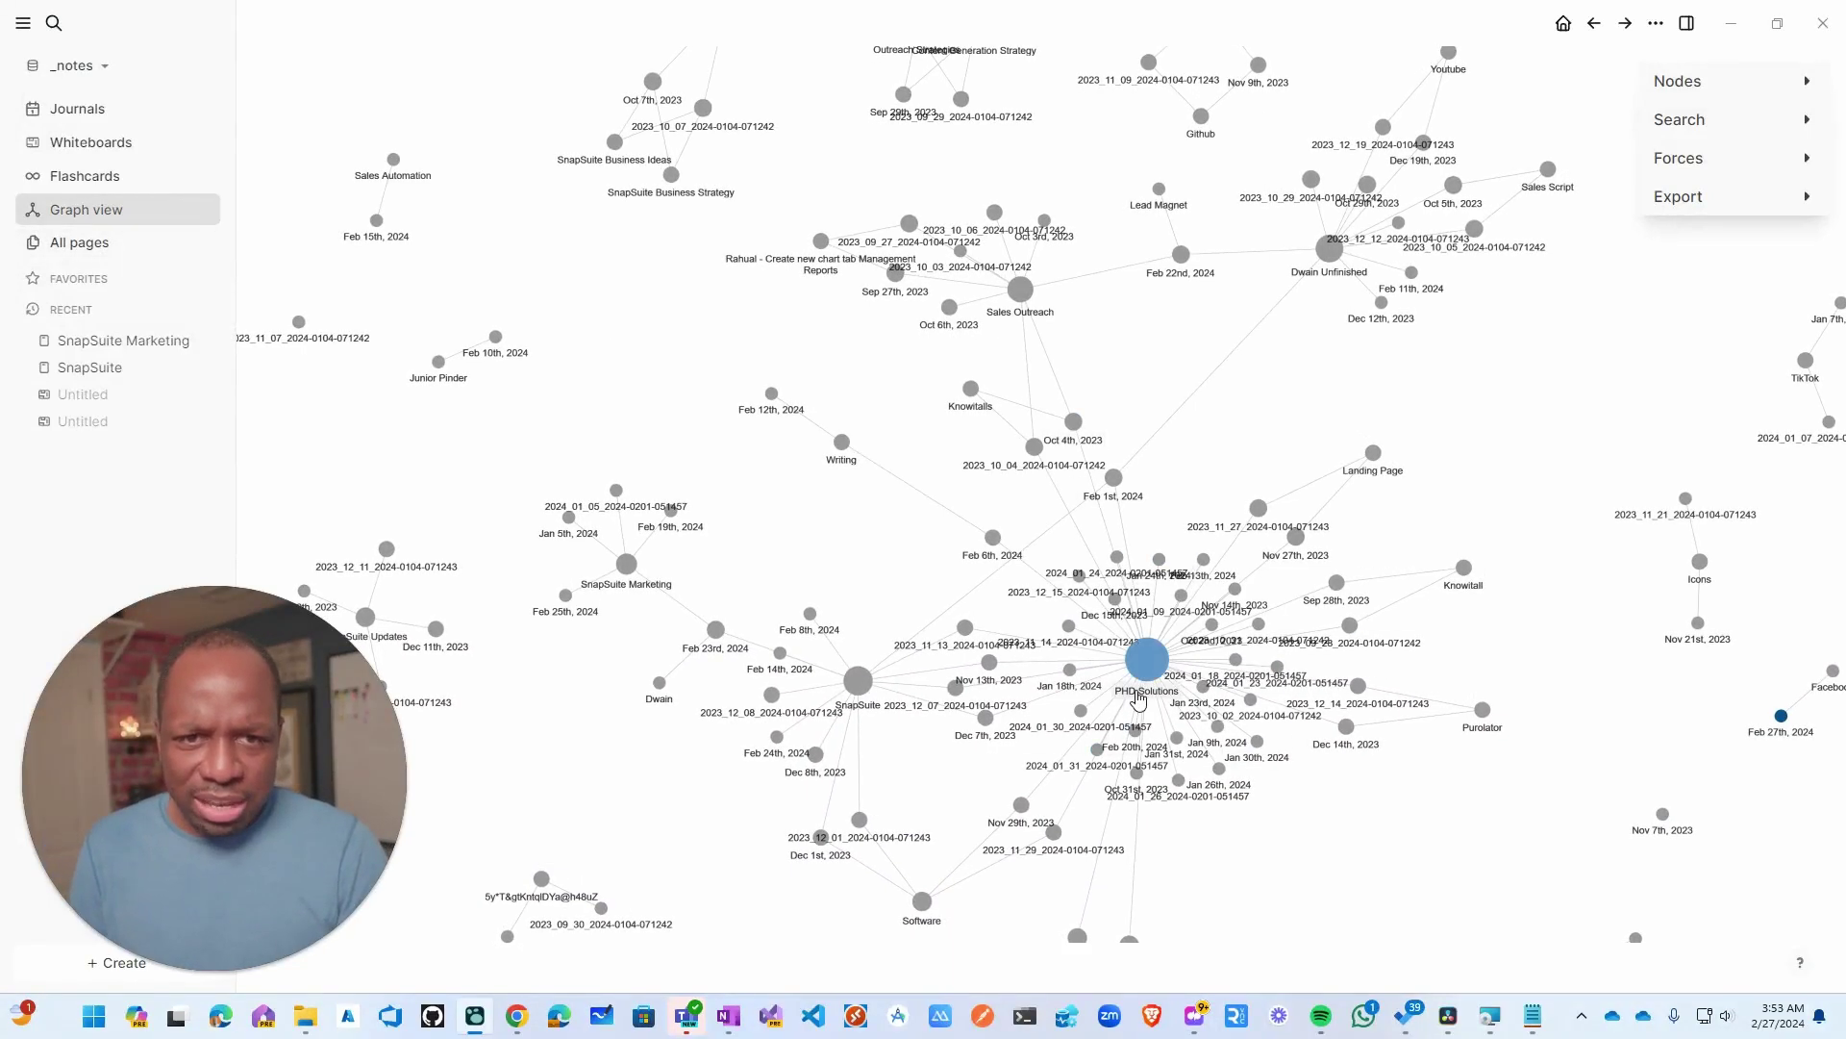
- Open the SnapSuite Marketing page from its node, return to the graph, and zoom in and out
click(626, 565)
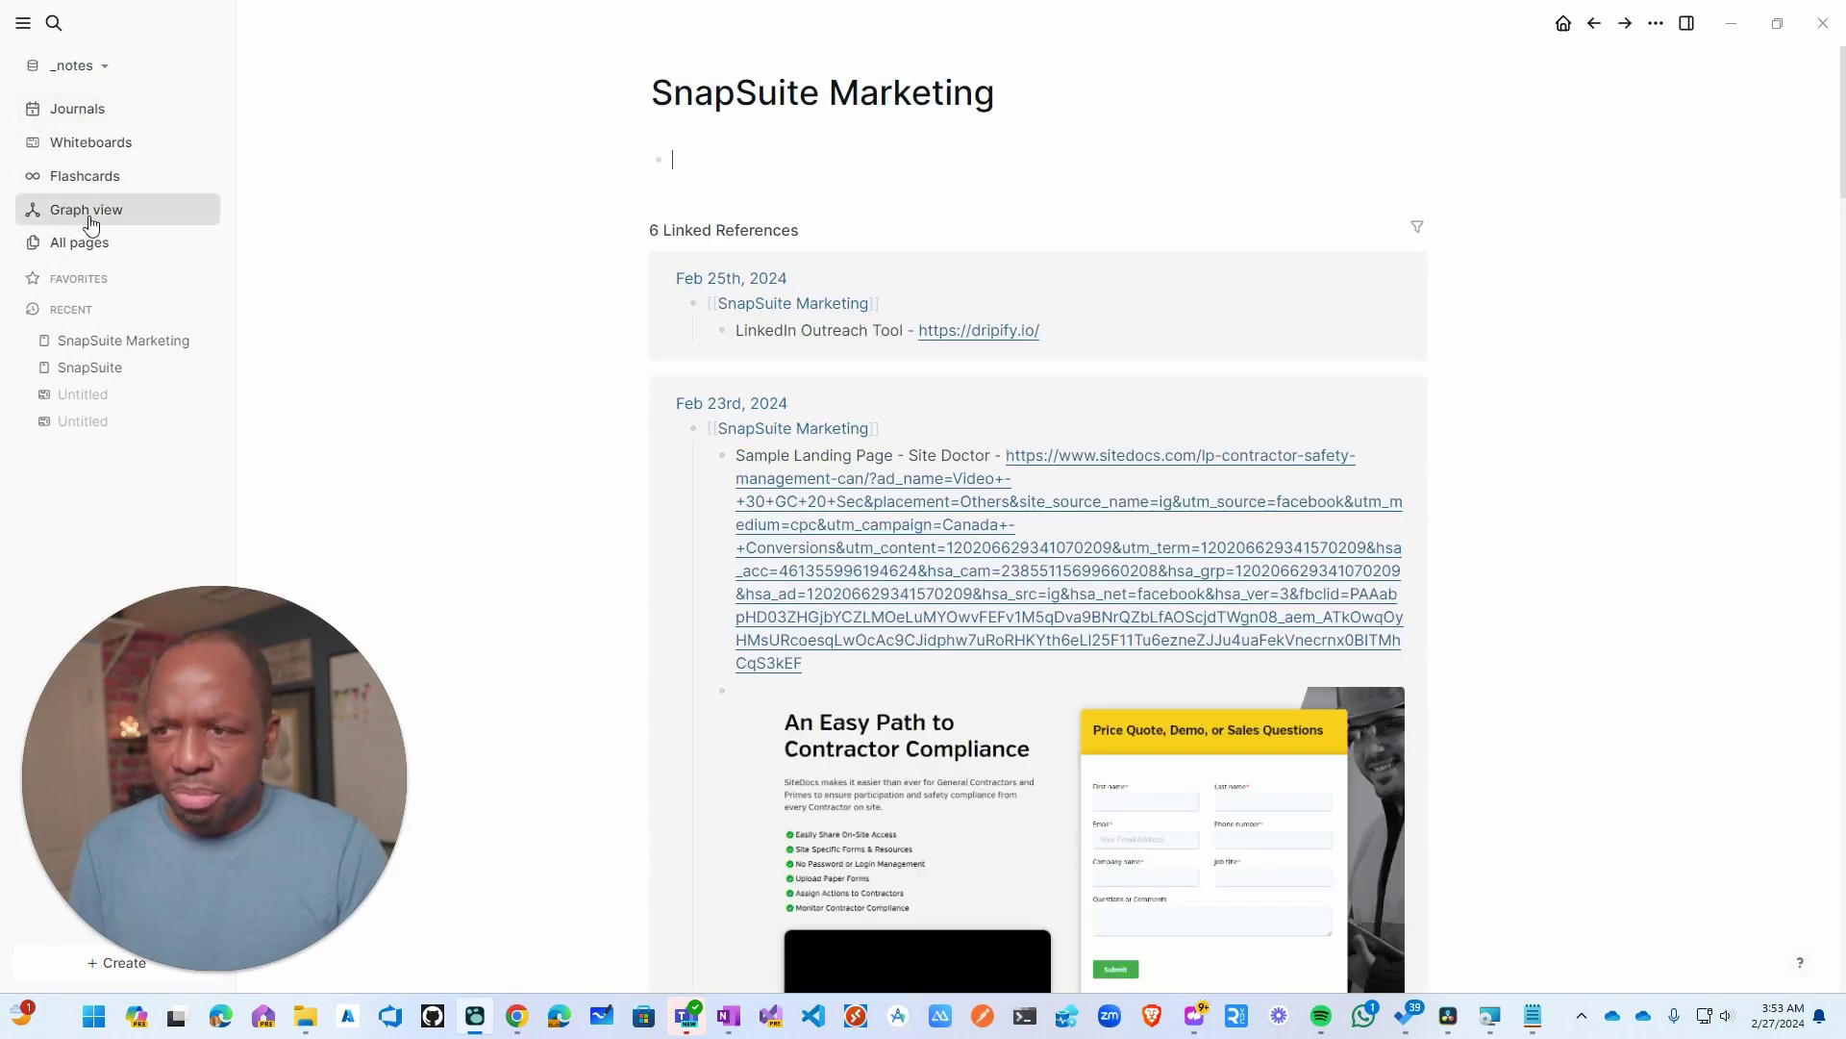
click(97, 224)
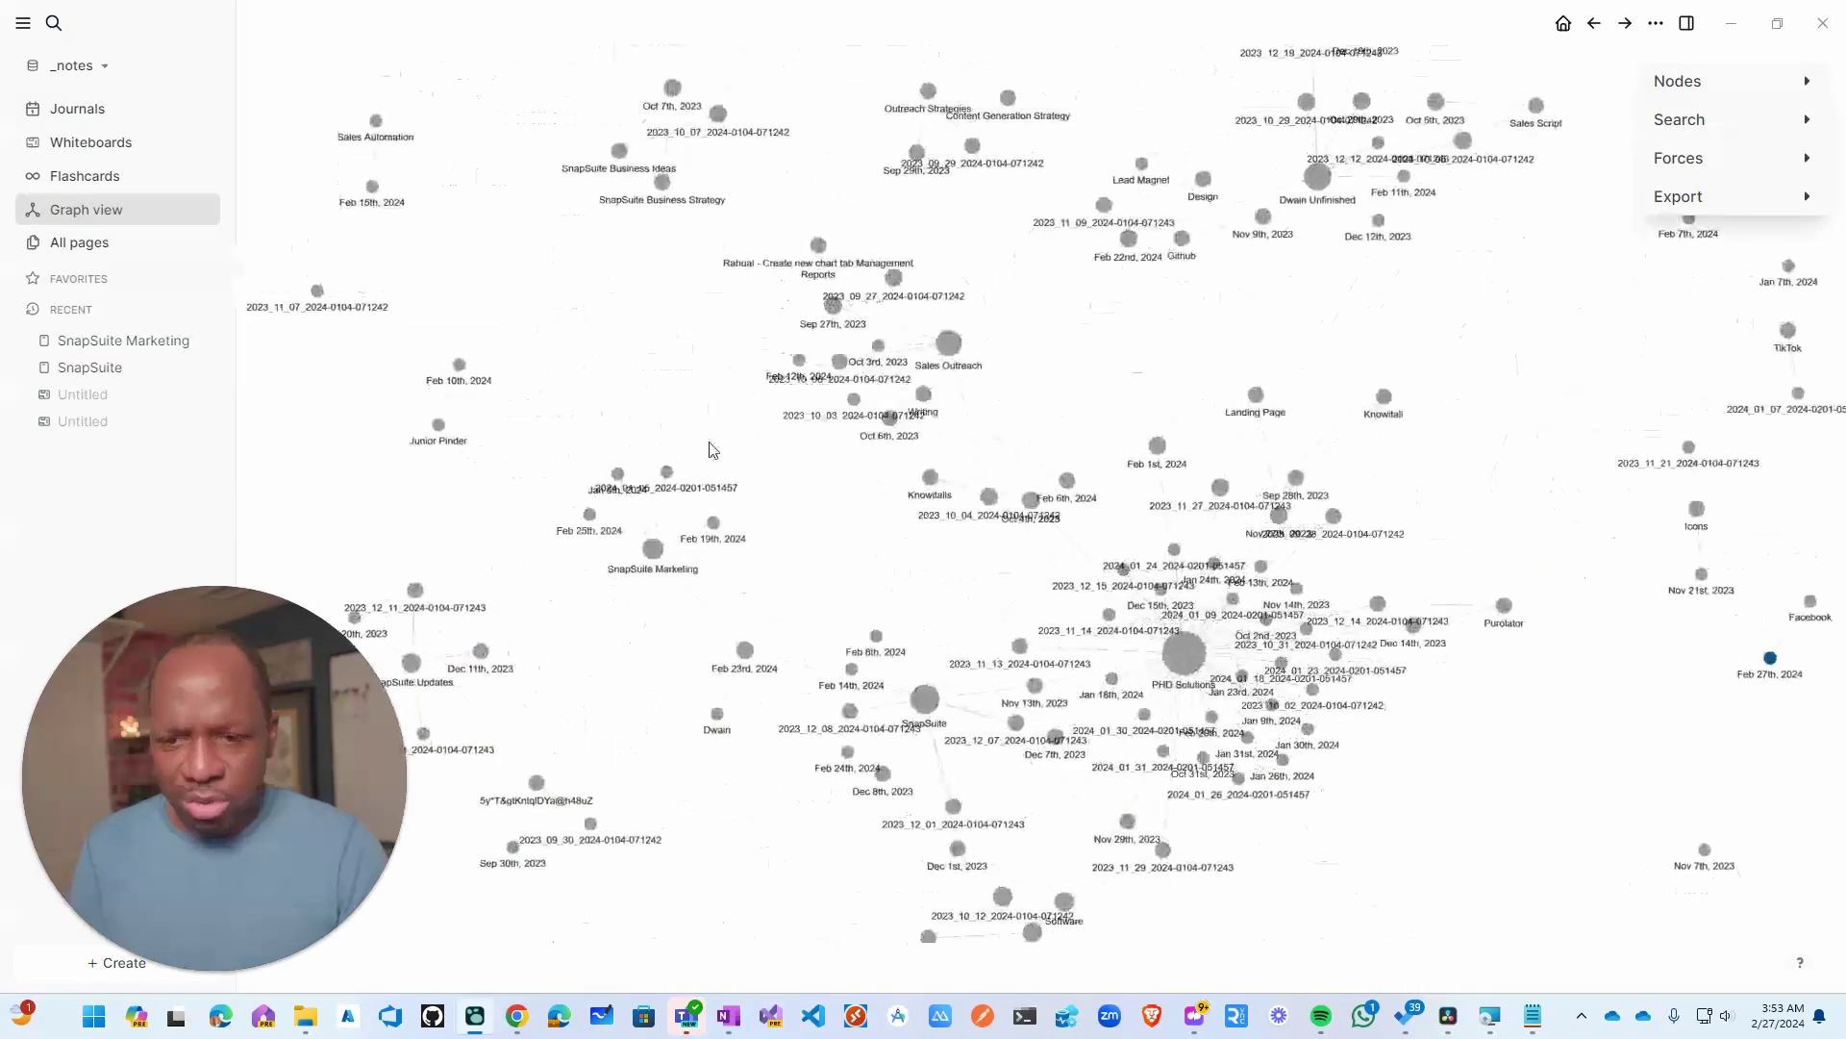
scroll(712, 640, up, 5)
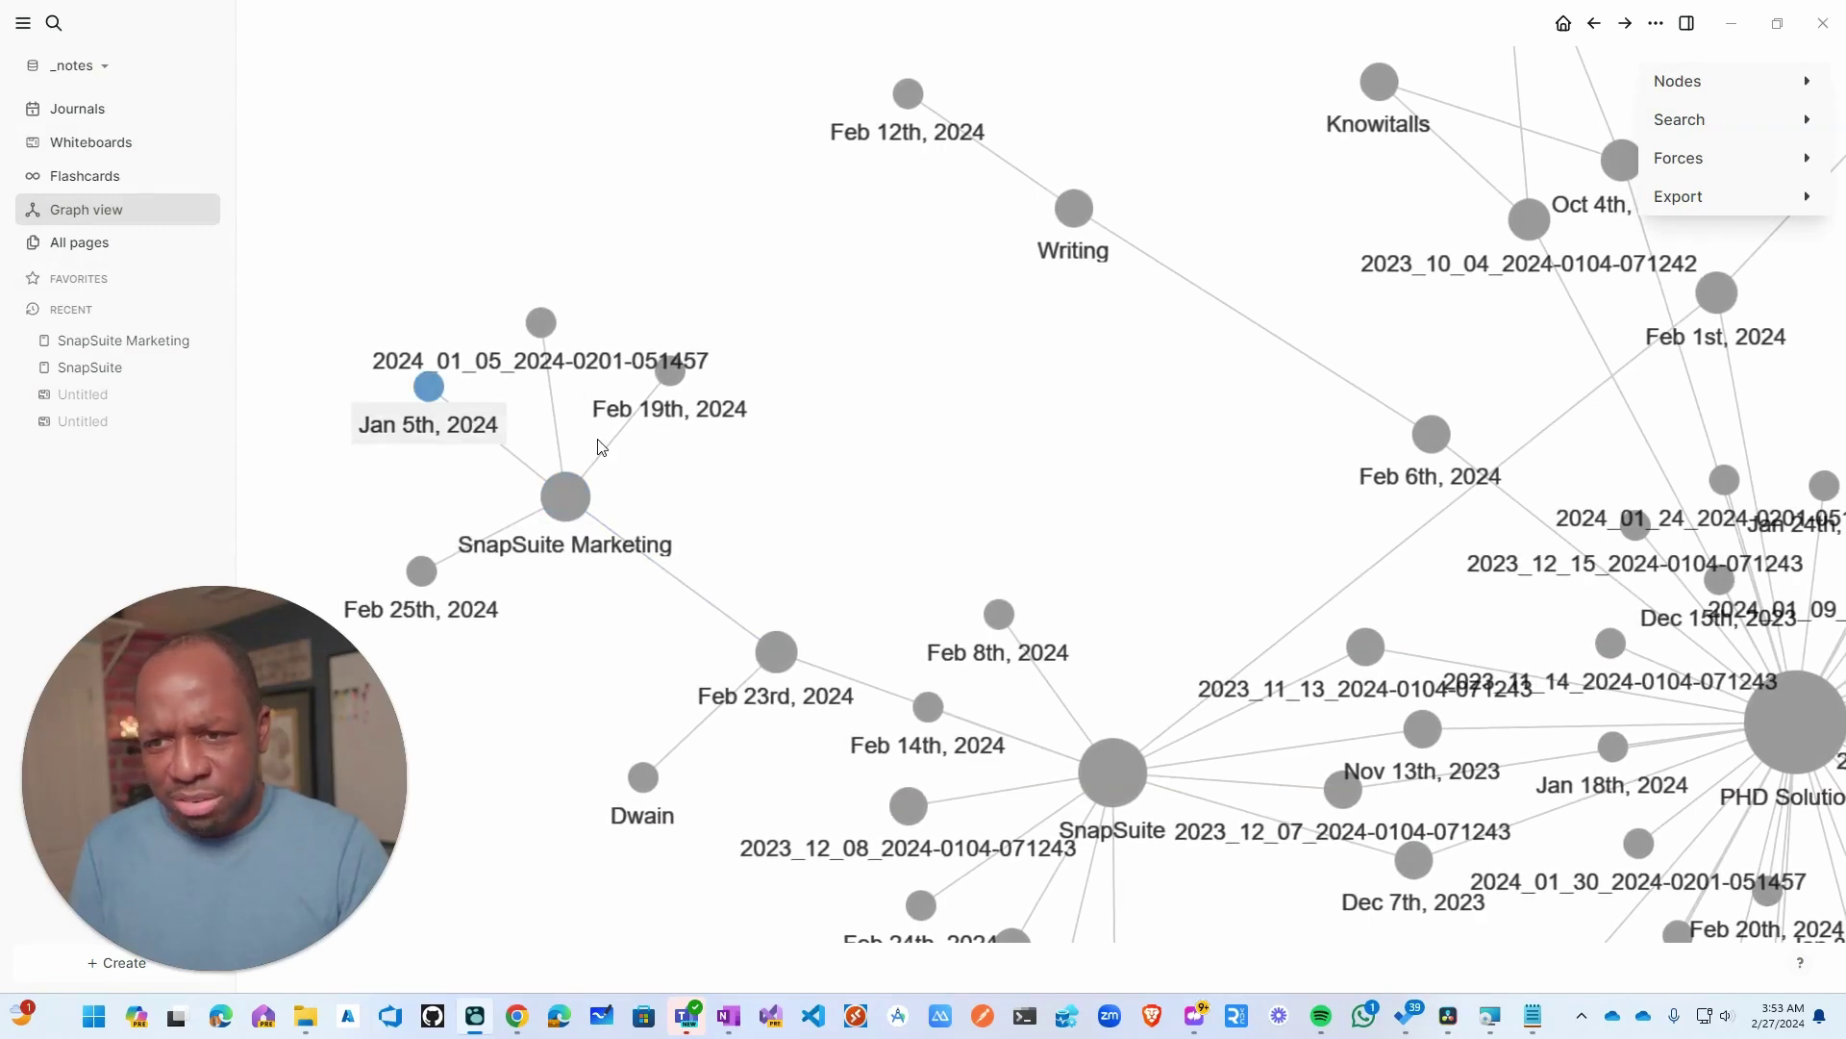
scroll(1048, 626, down, 3)
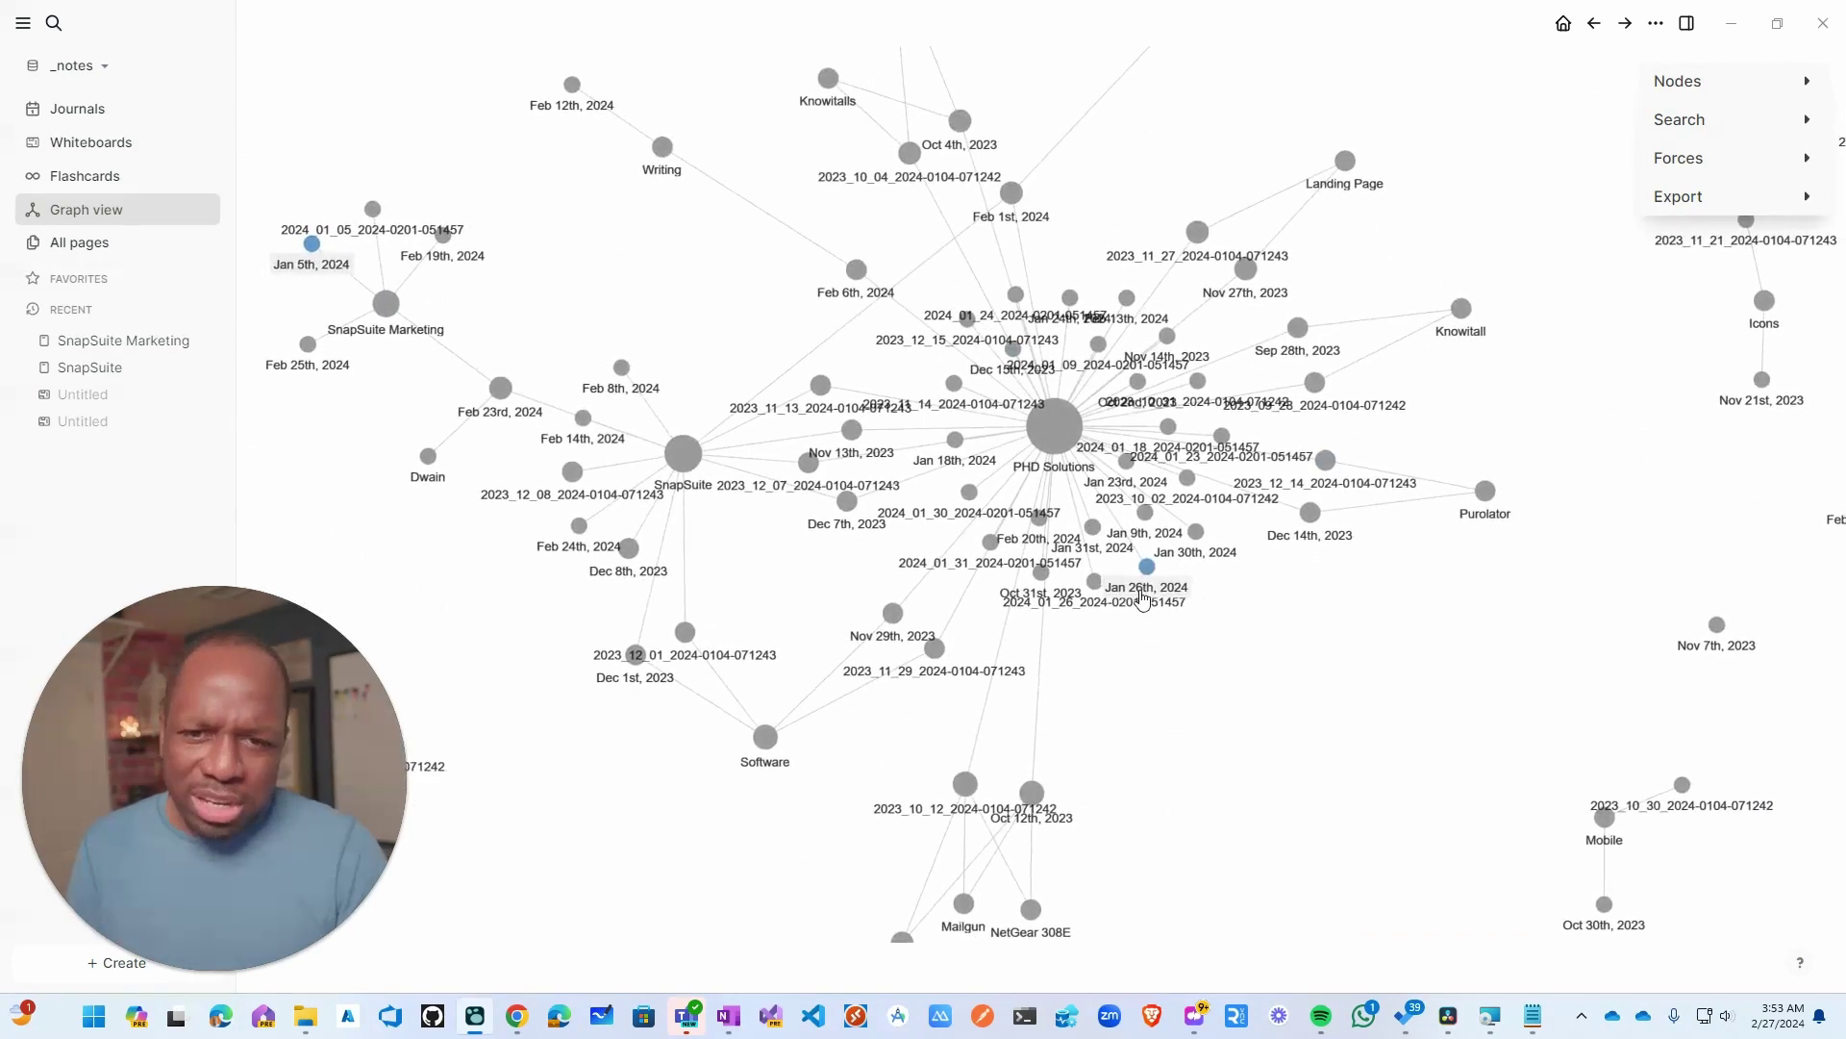
scroll(1138, 584, up, 5)
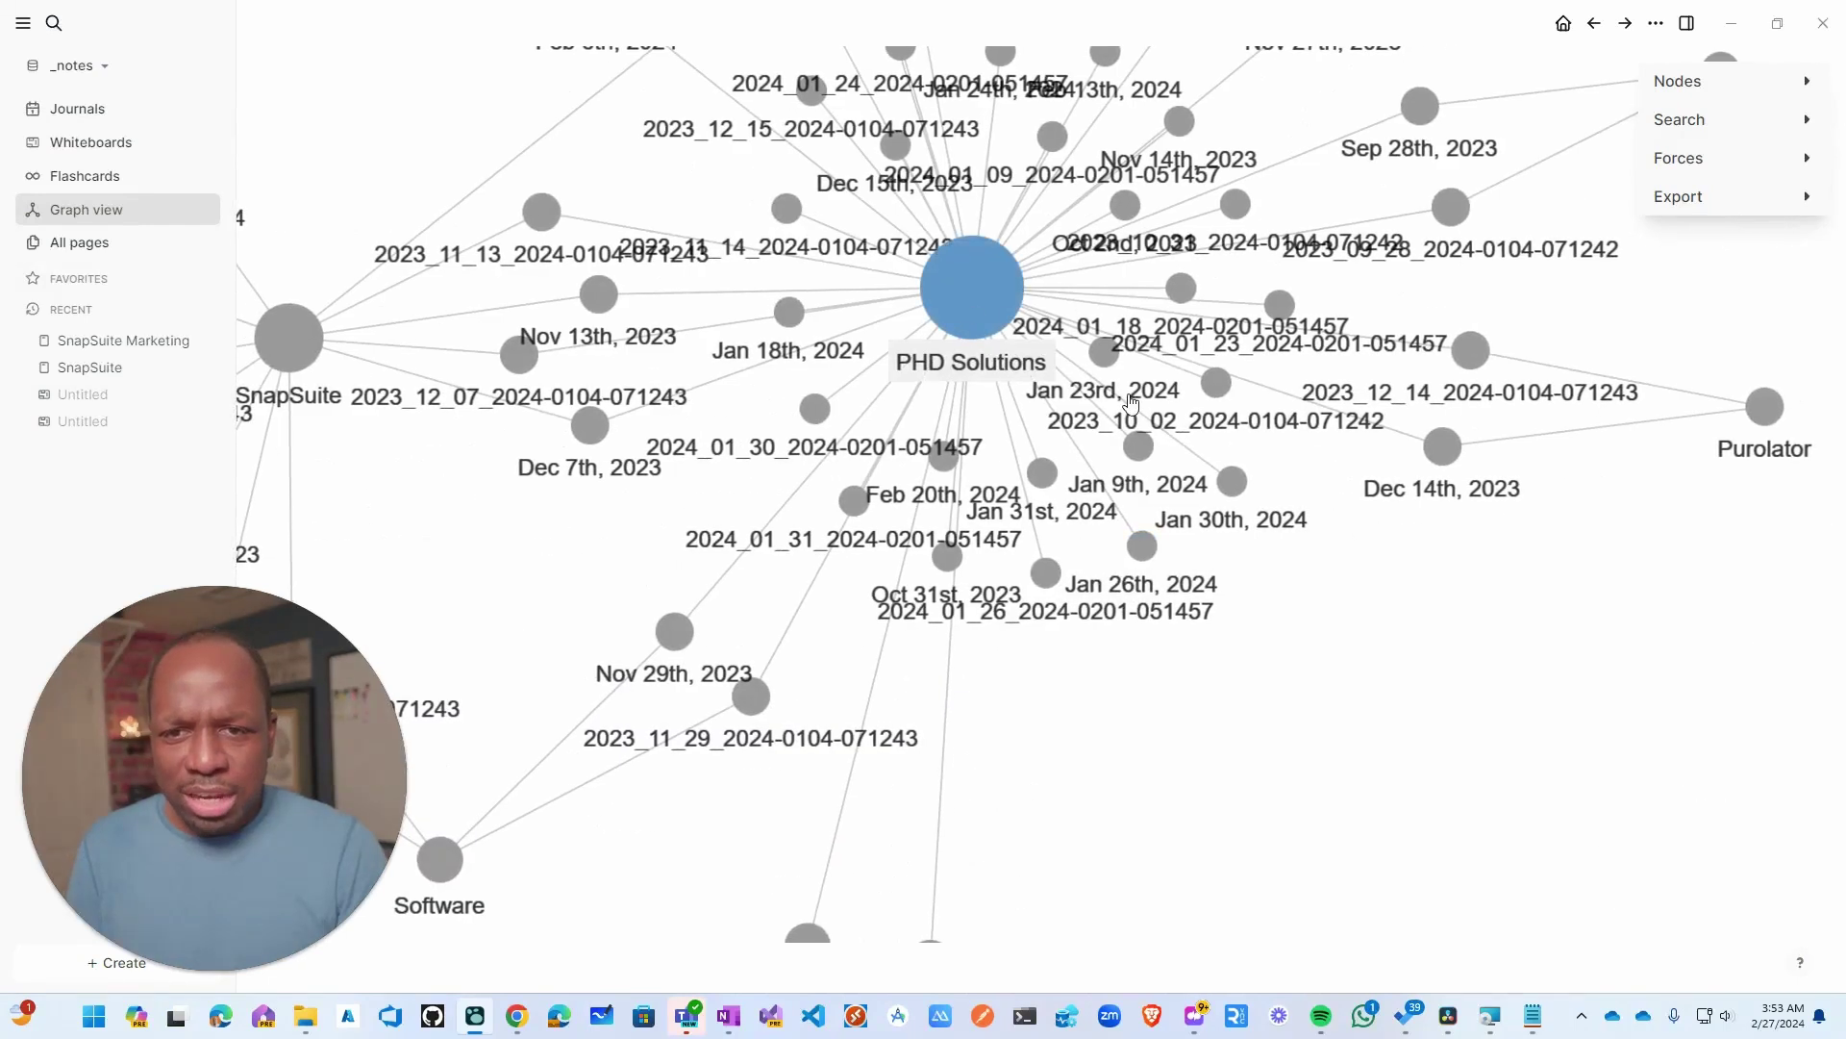
scroll(1131, 402, down, 5)
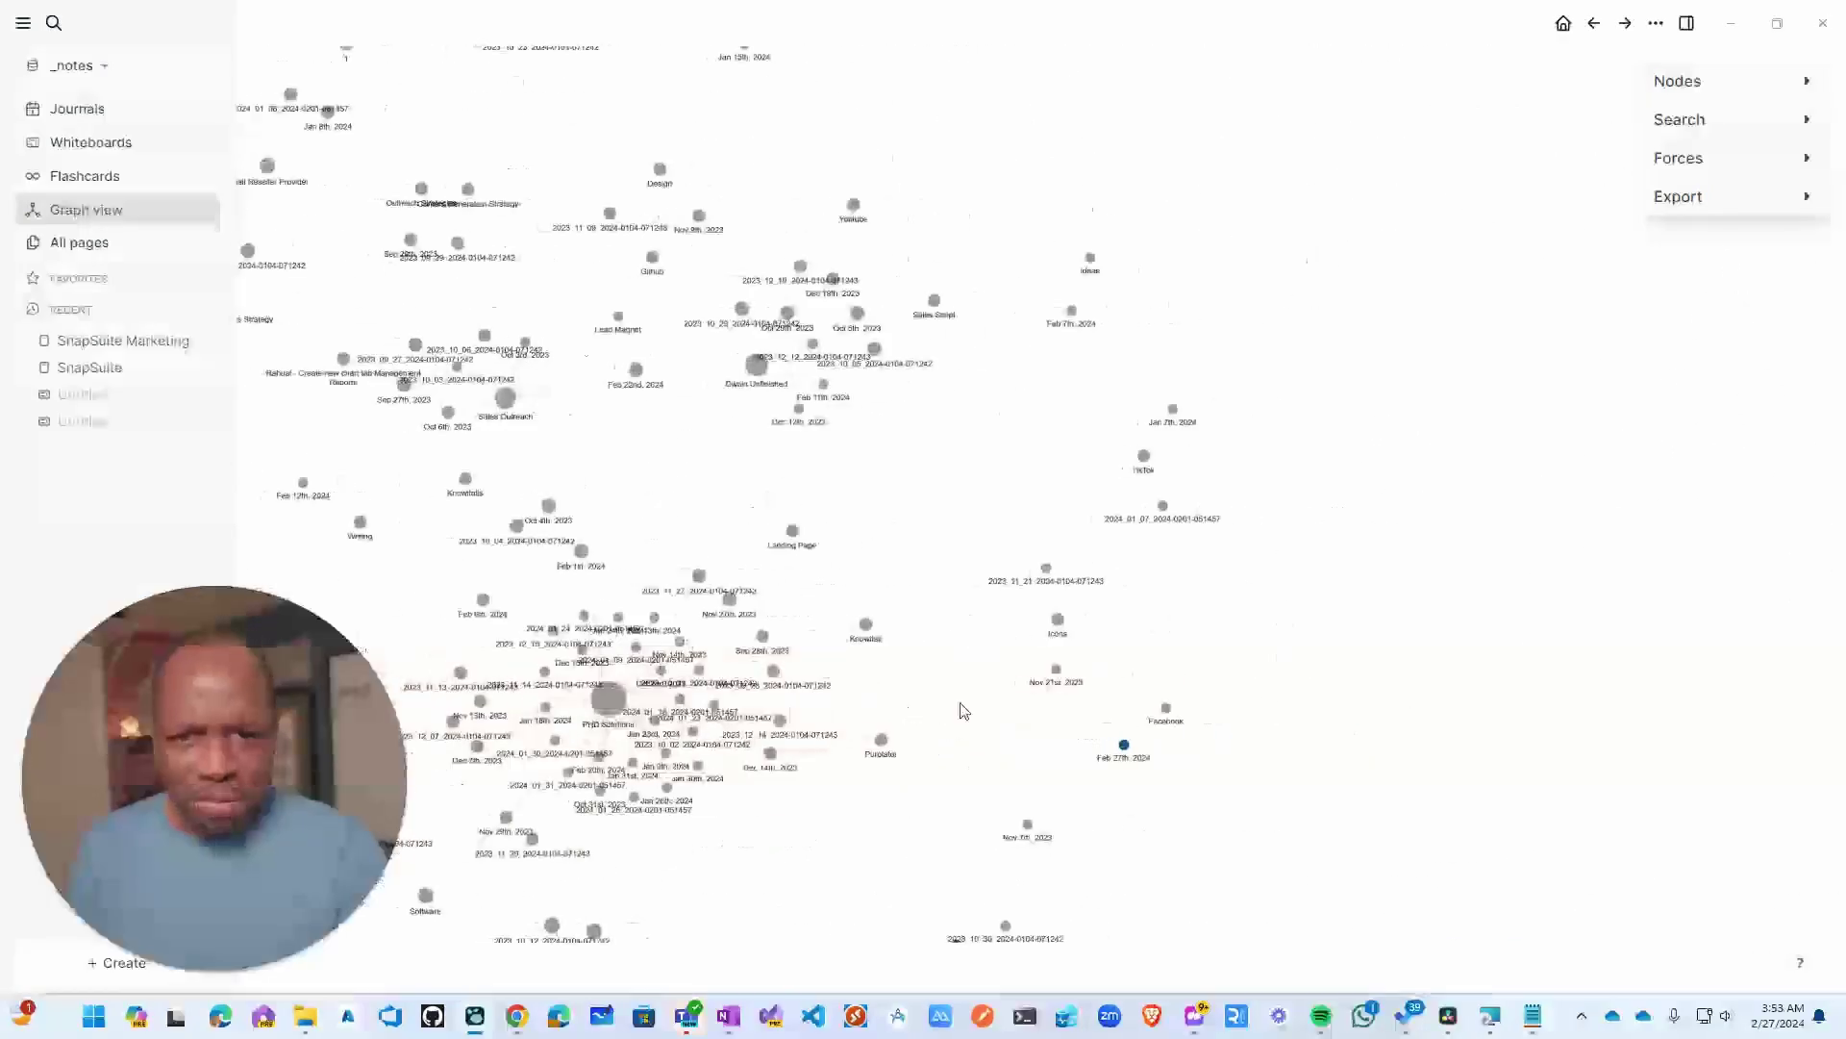
scroll(1174, 383, up, 5)
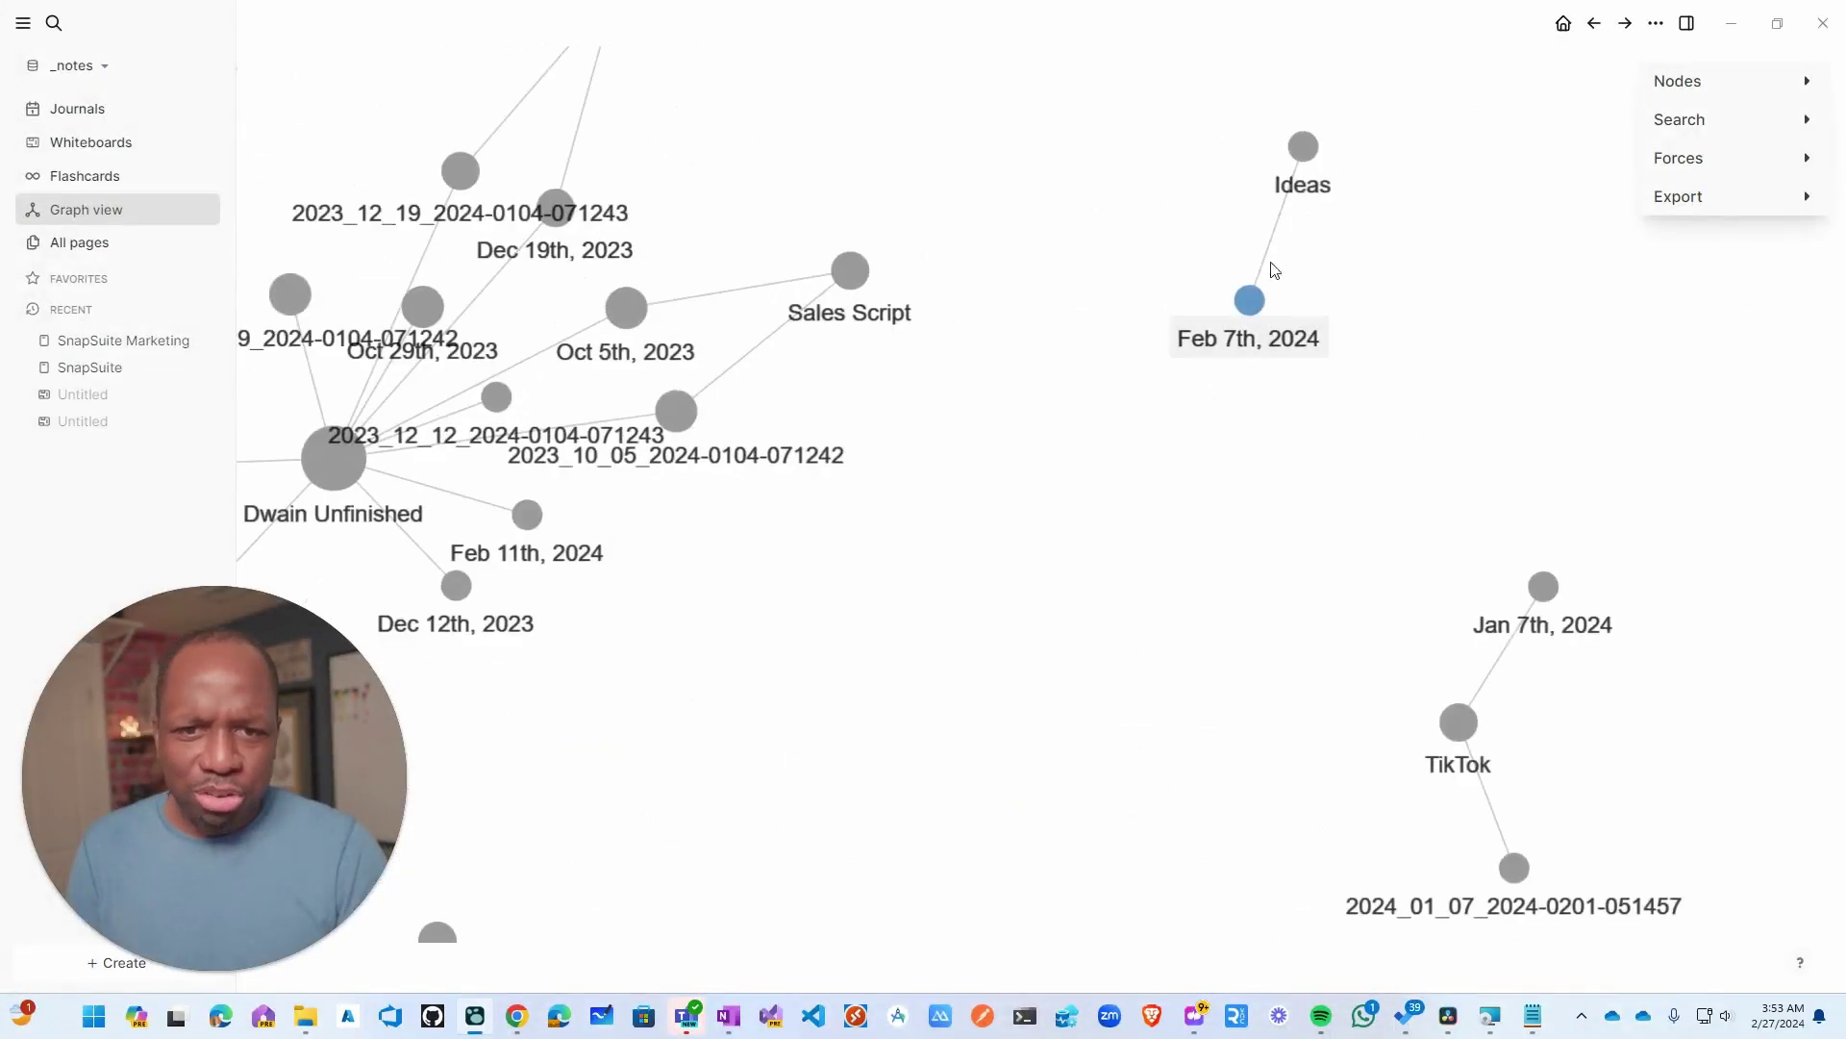
scroll(1191, 304, down, 5)
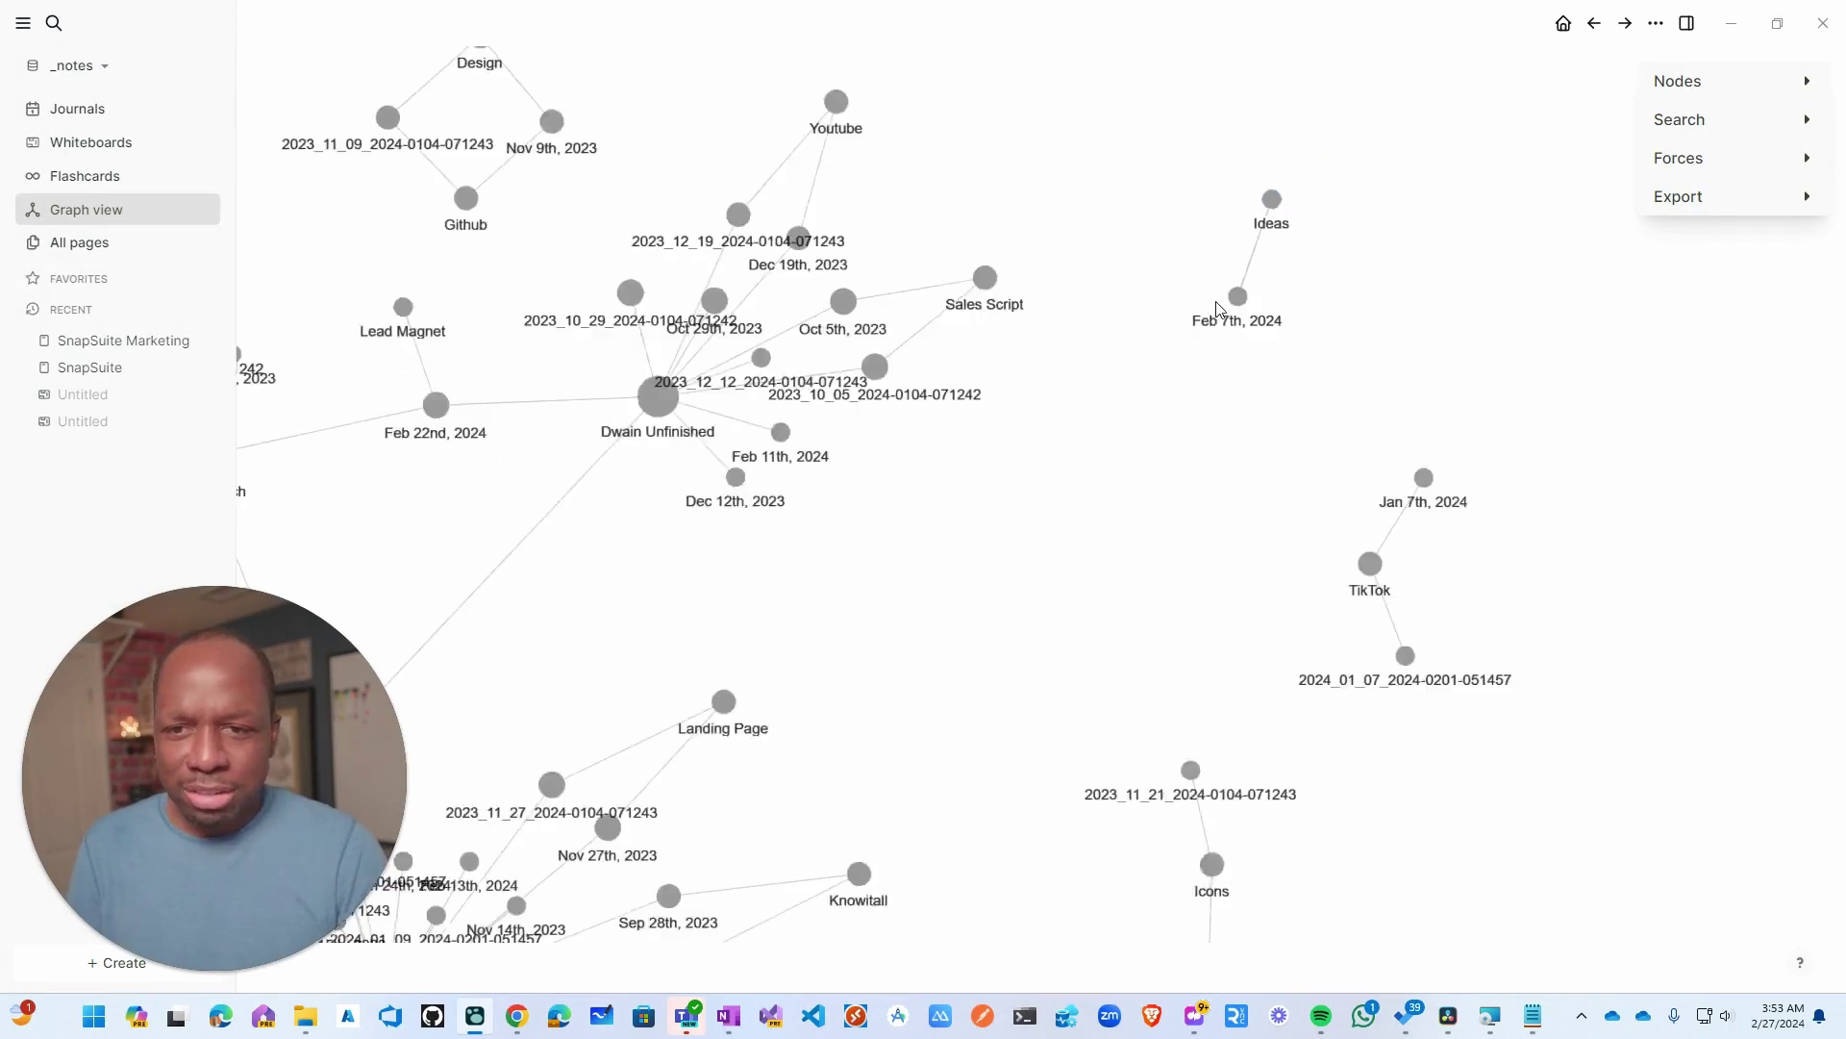
scroll(921, 317, up, 5)
scroll(644, 206, down, 2)
- Pan and zoom the graph to reveal Design, Youtube and other nodes, then list all whiteboards
drag(643, 206, 841, 400)
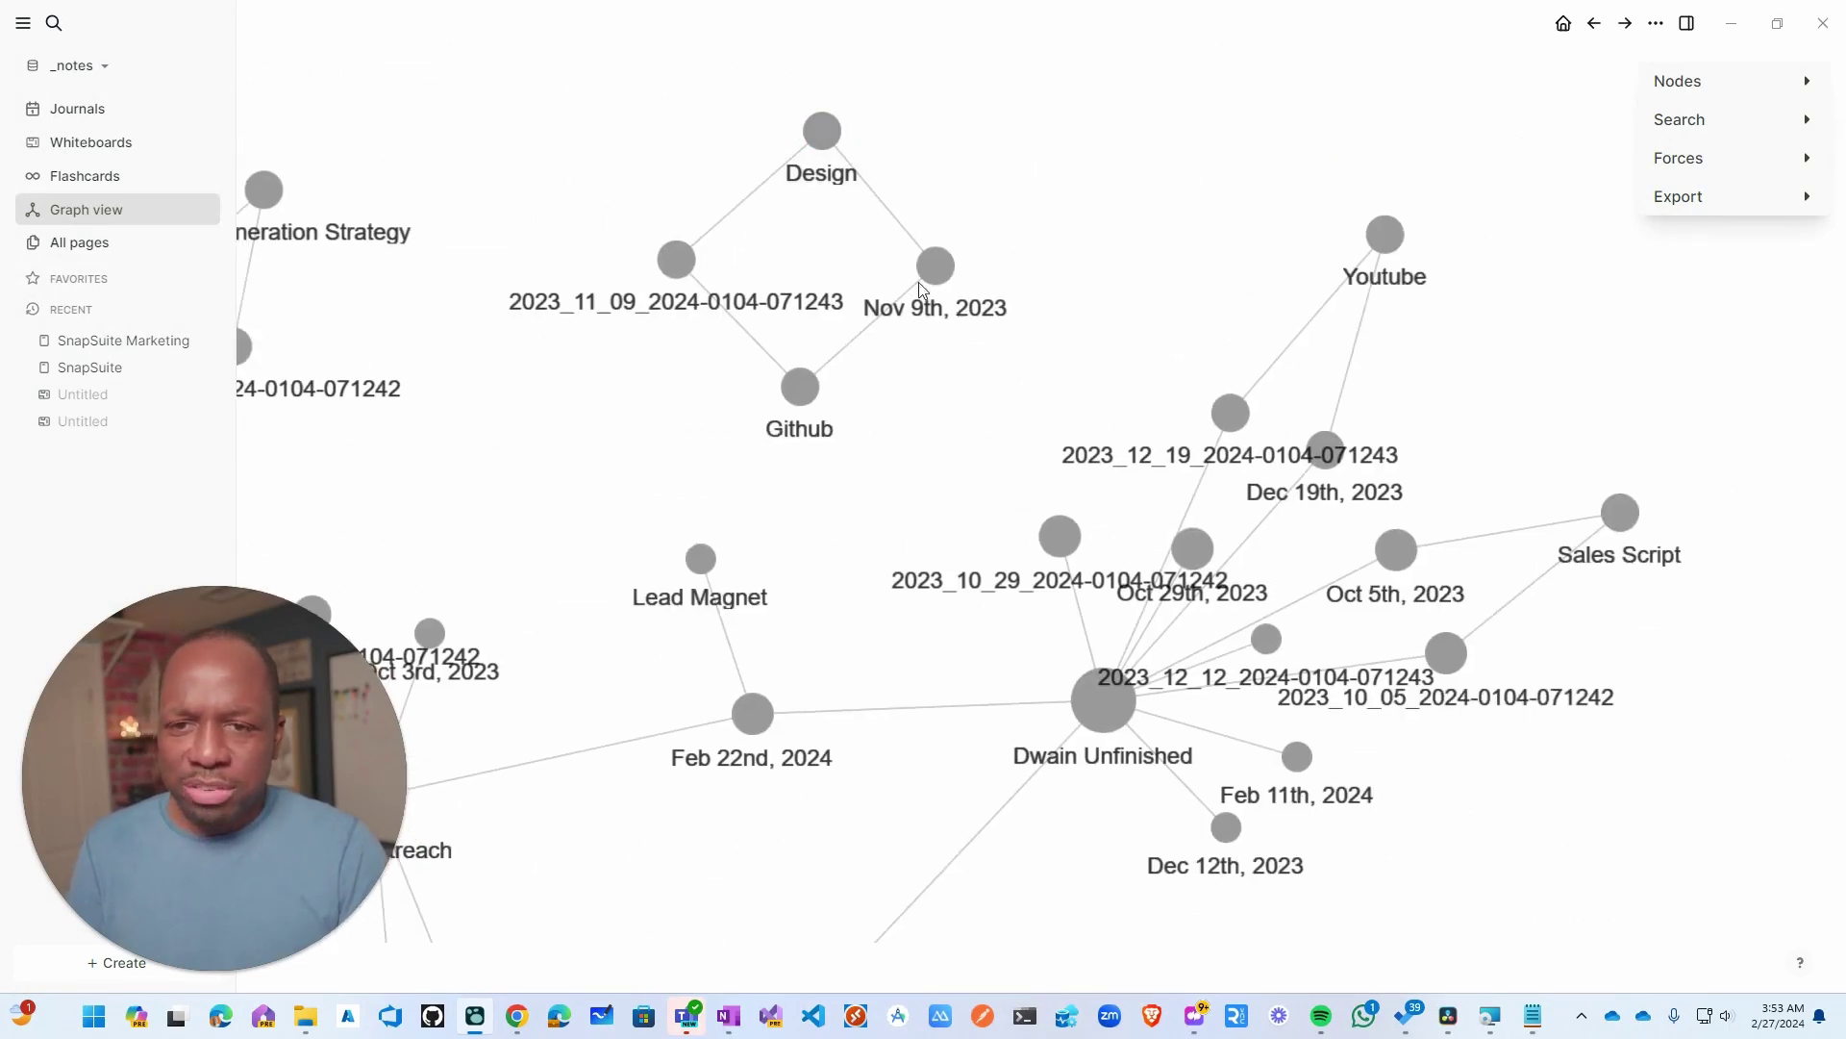
scroll(730, 371, down, 5)
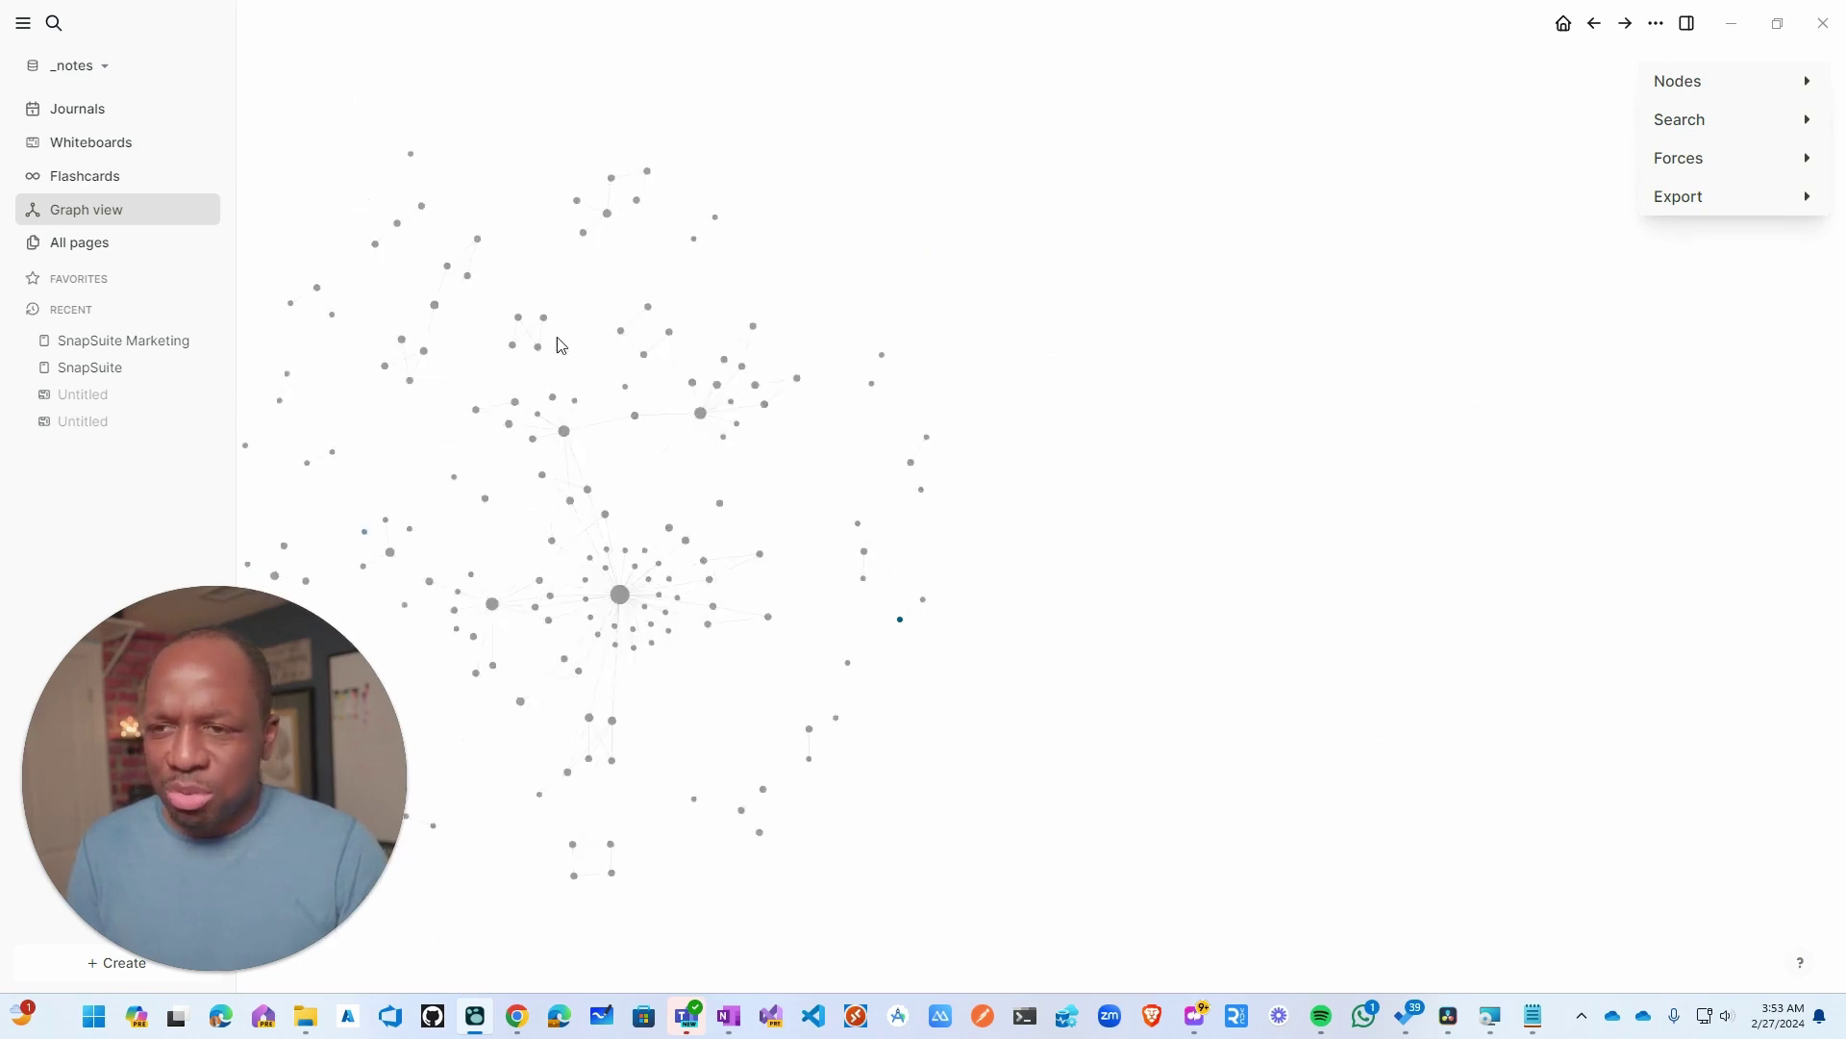
scroll(539, 351, down, 3)
scroll(850, 367, up, 5)
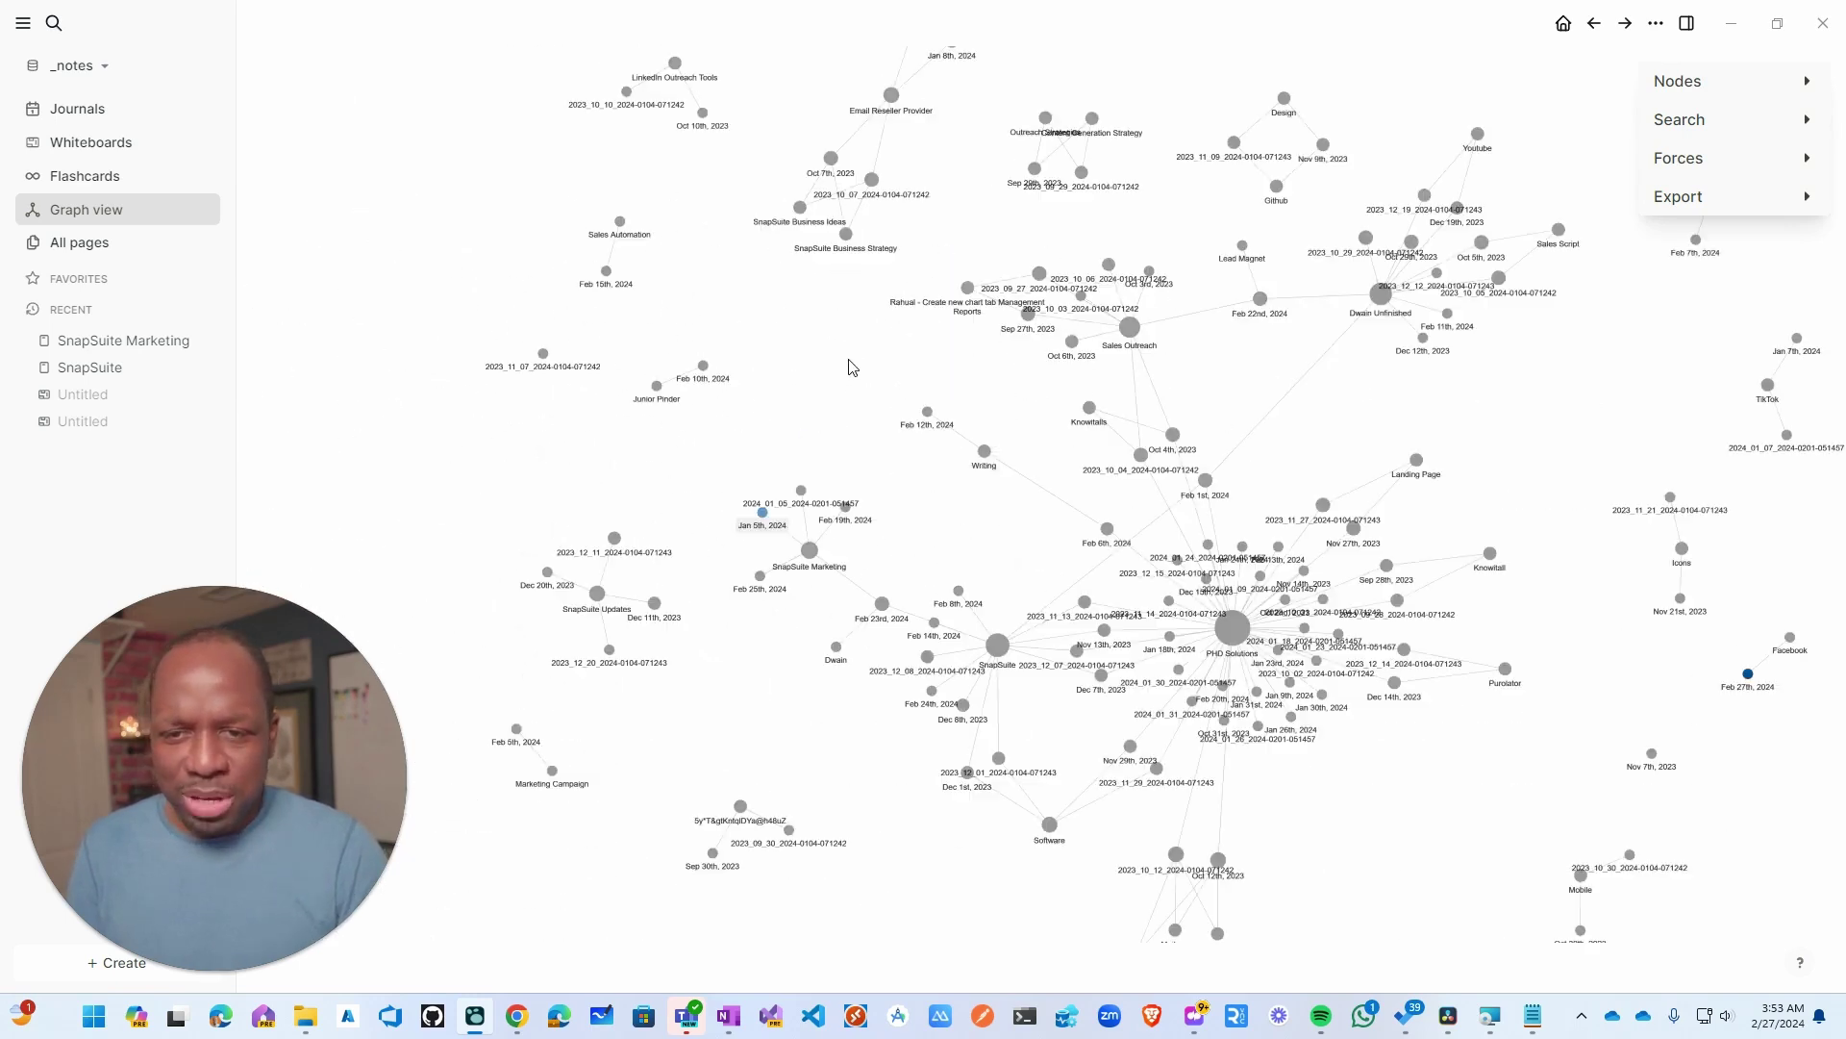
scroll(847, 416, down, 1)
drag(824, 412, 700, 309)
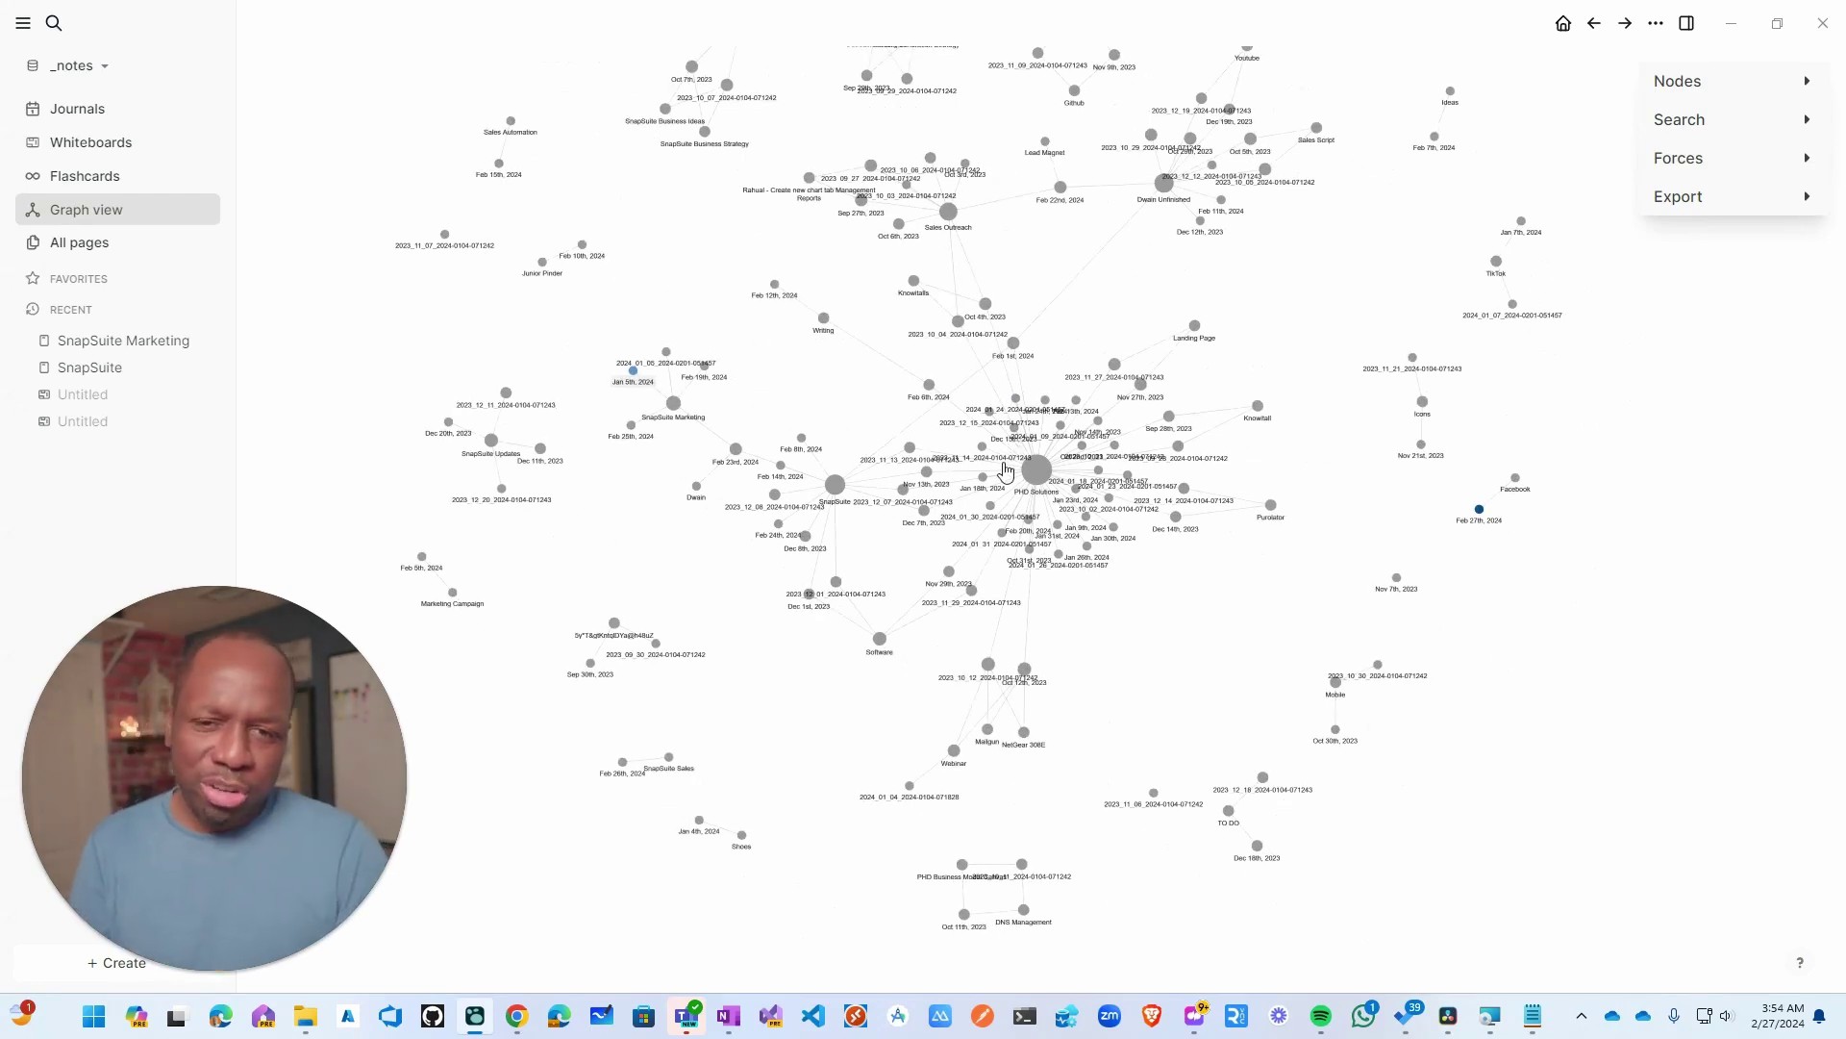
scroll(1005, 472, up, 5)
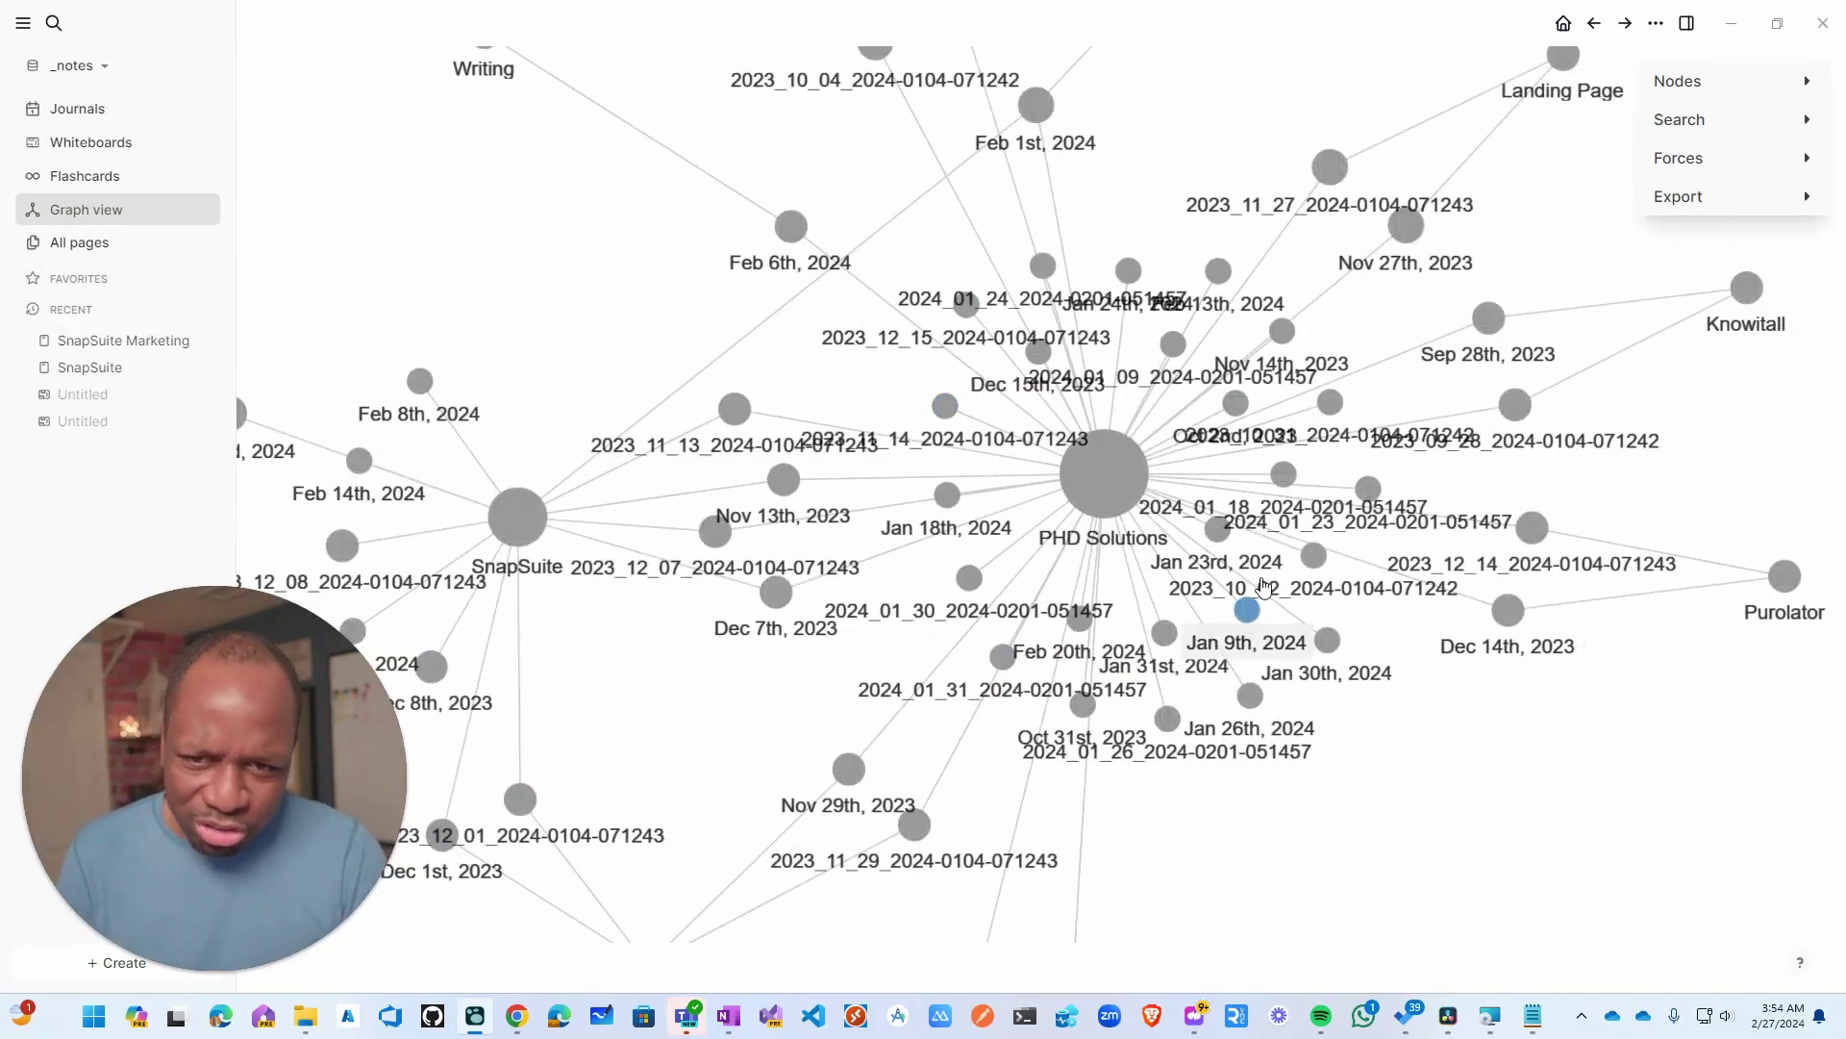
scroll(1265, 587, down, 10)
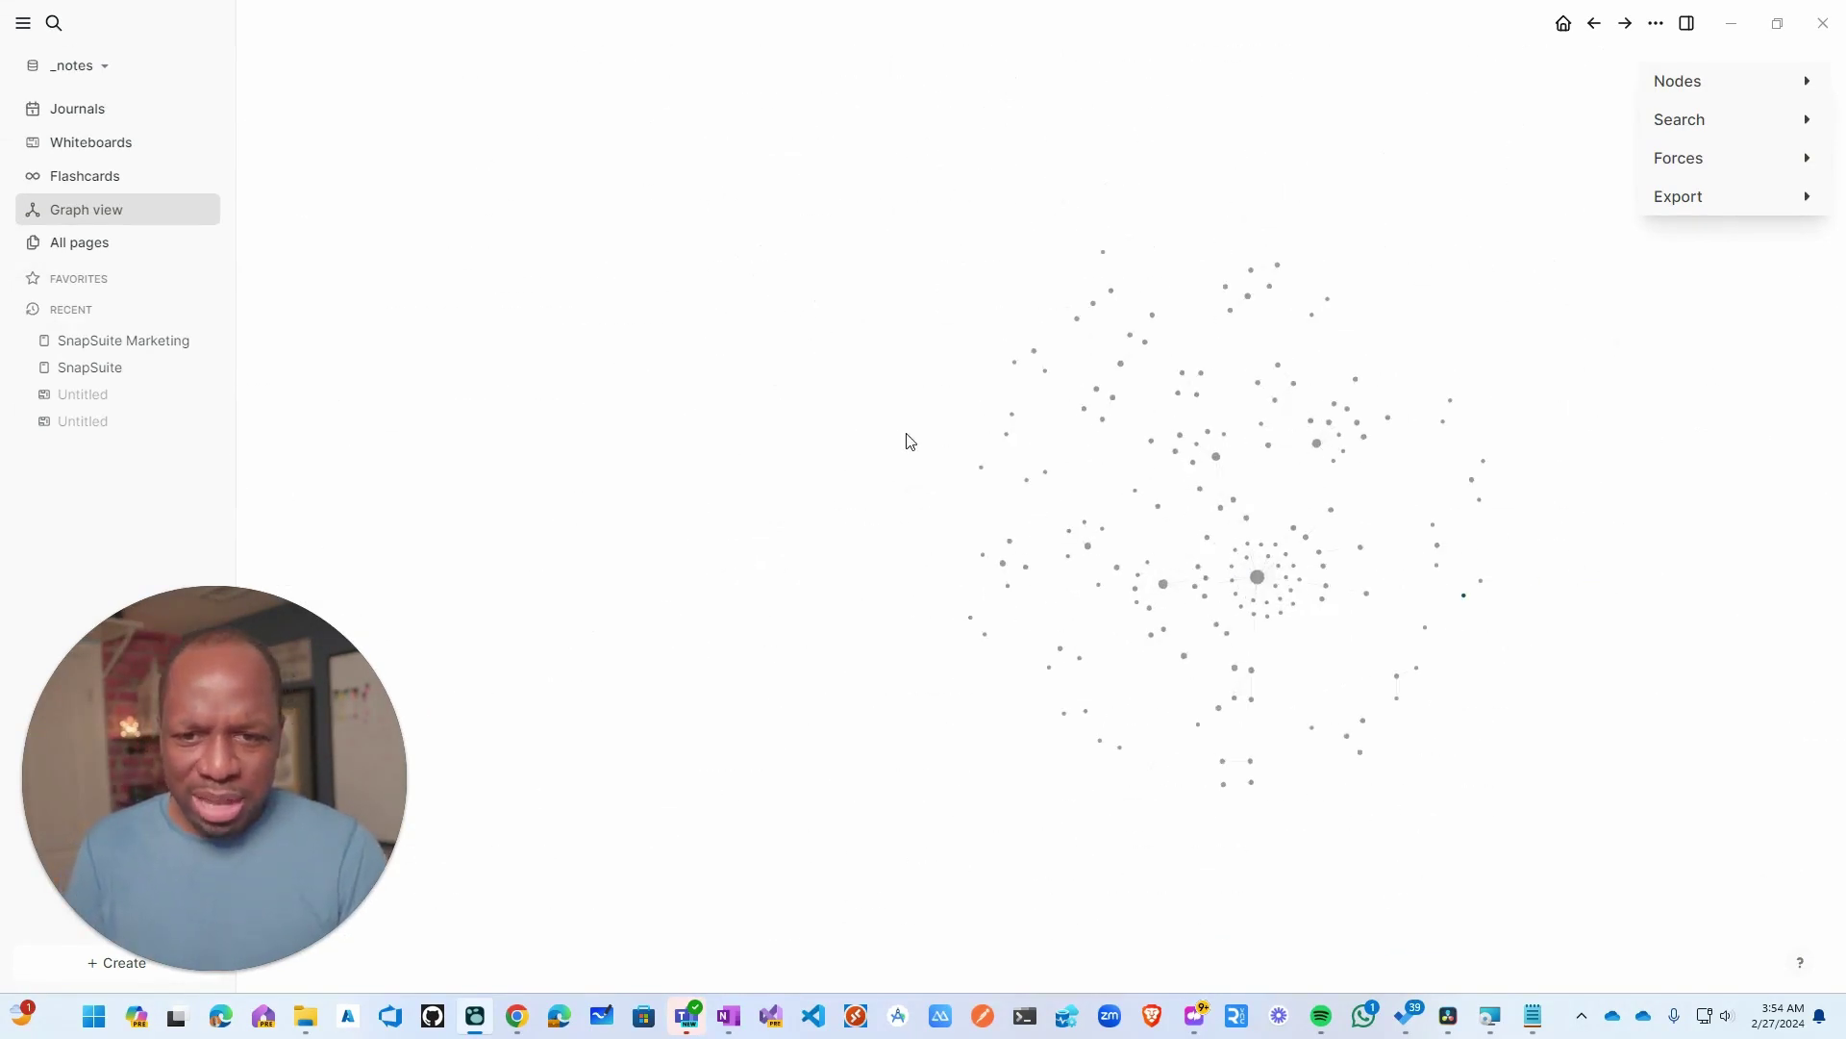
drag(910, 442, 524, 325)
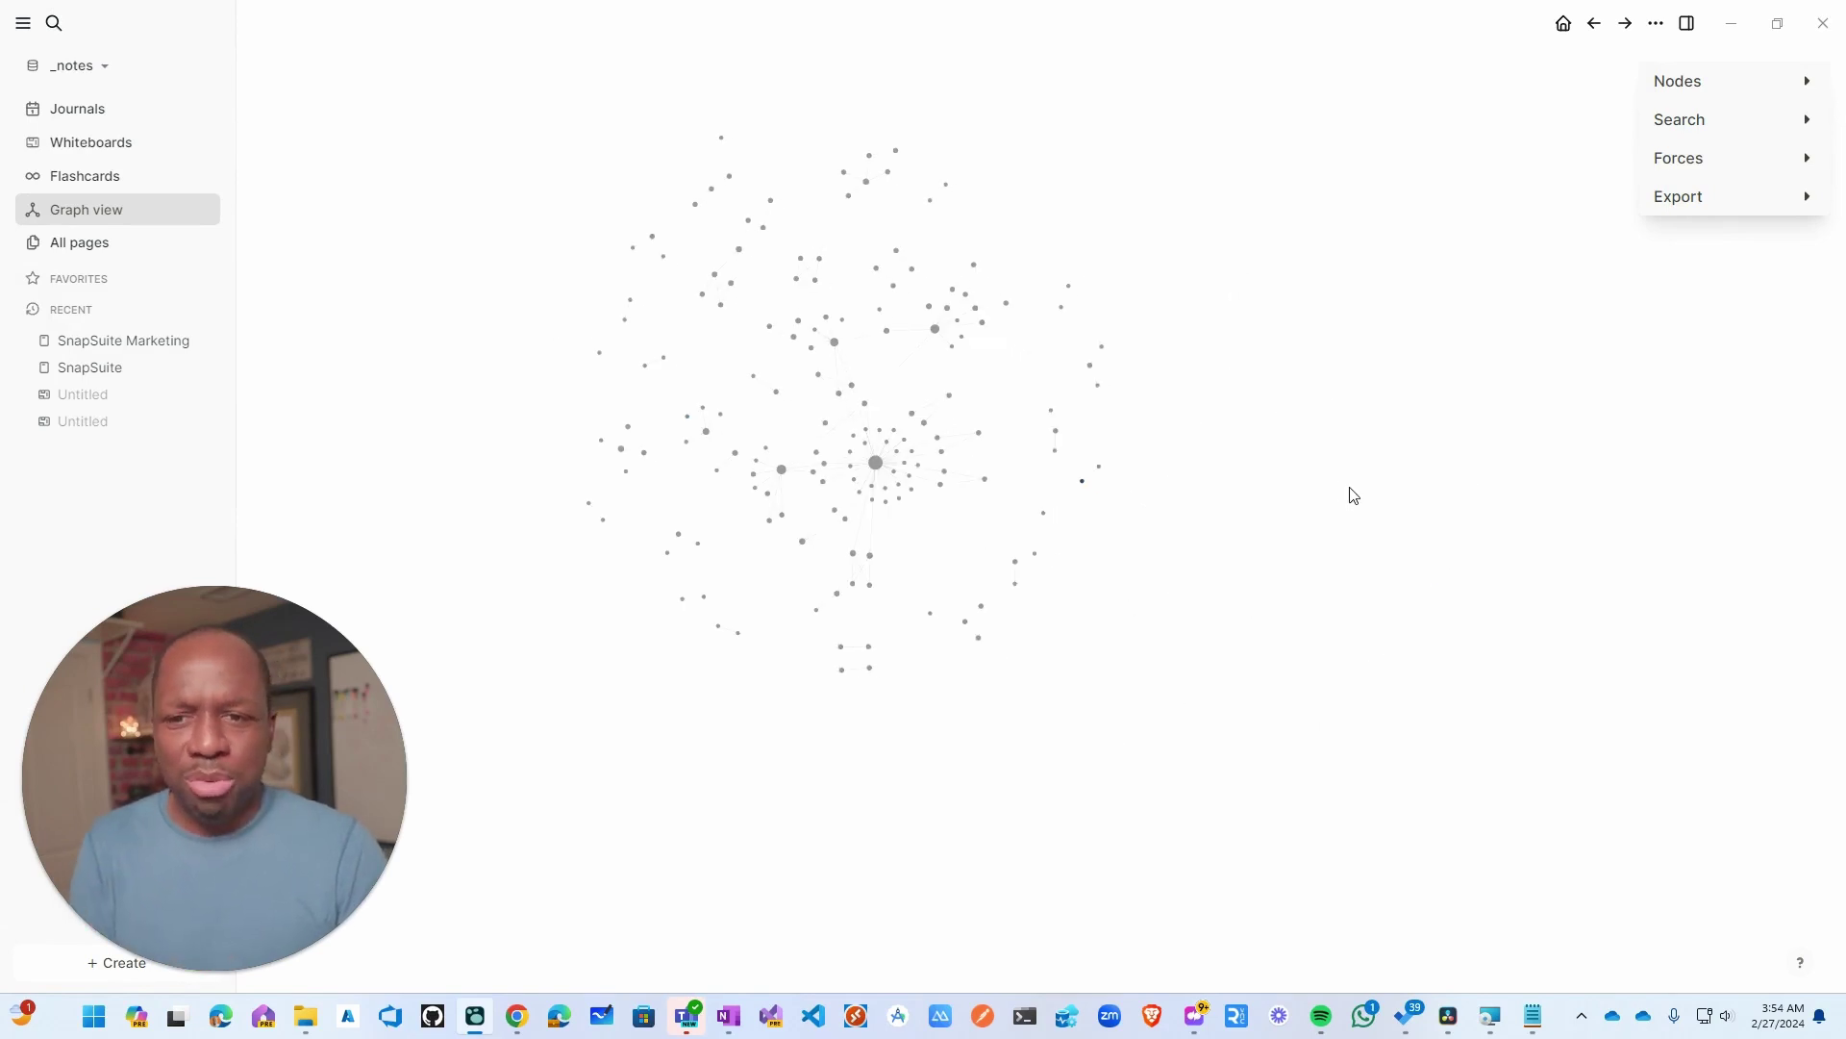
scroll(1324, 430, up, 3)
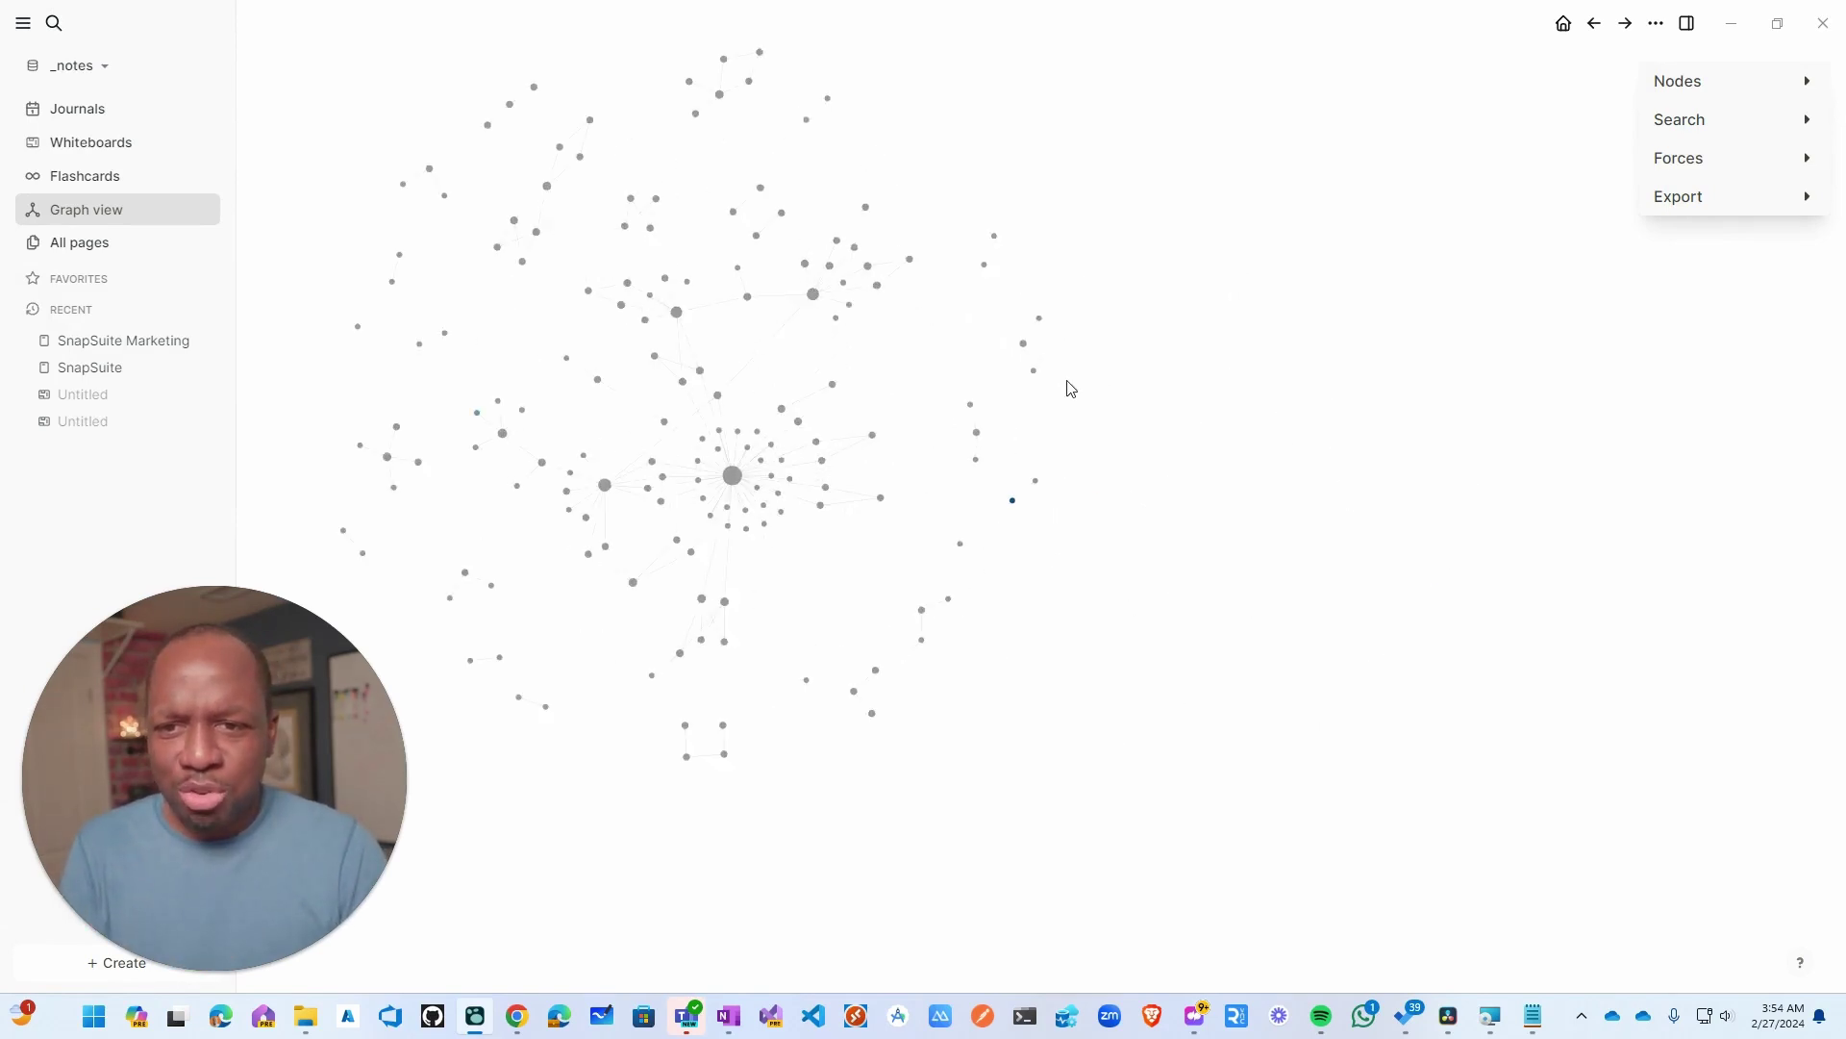
drag(1051, 421, 1464, 459)
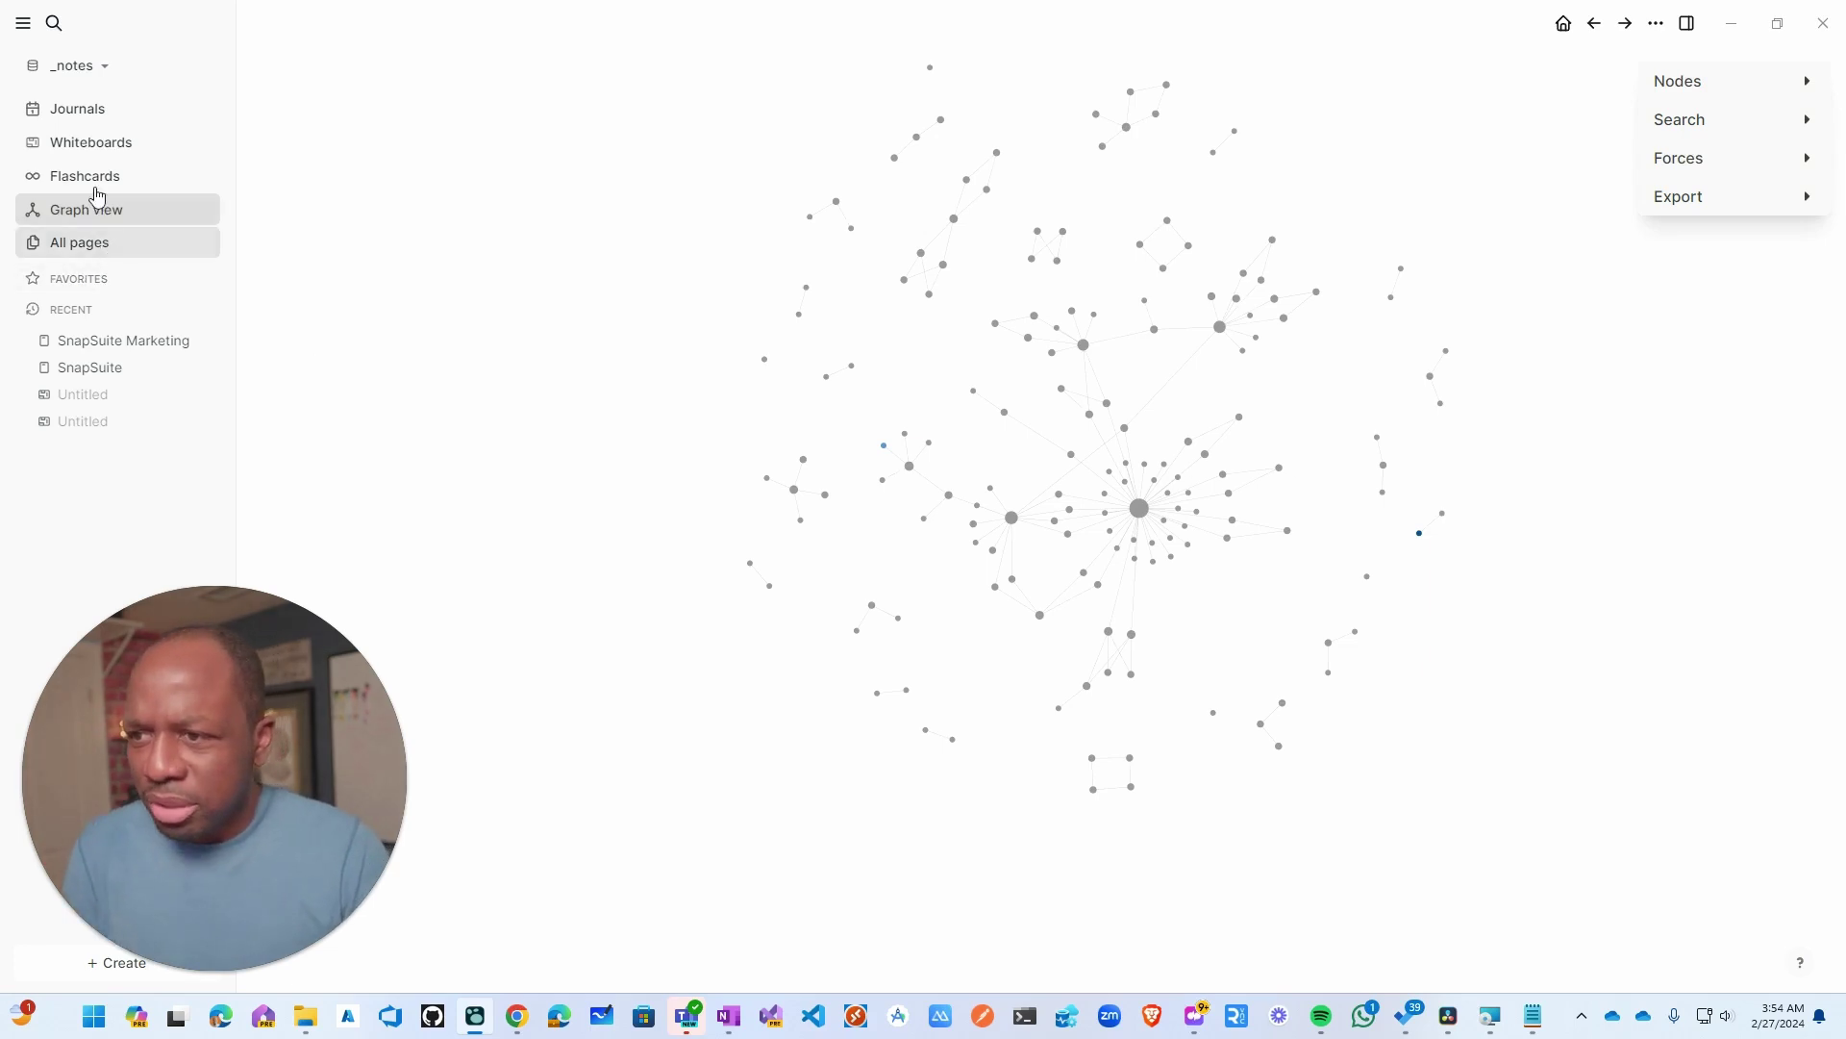
click(101, 147)
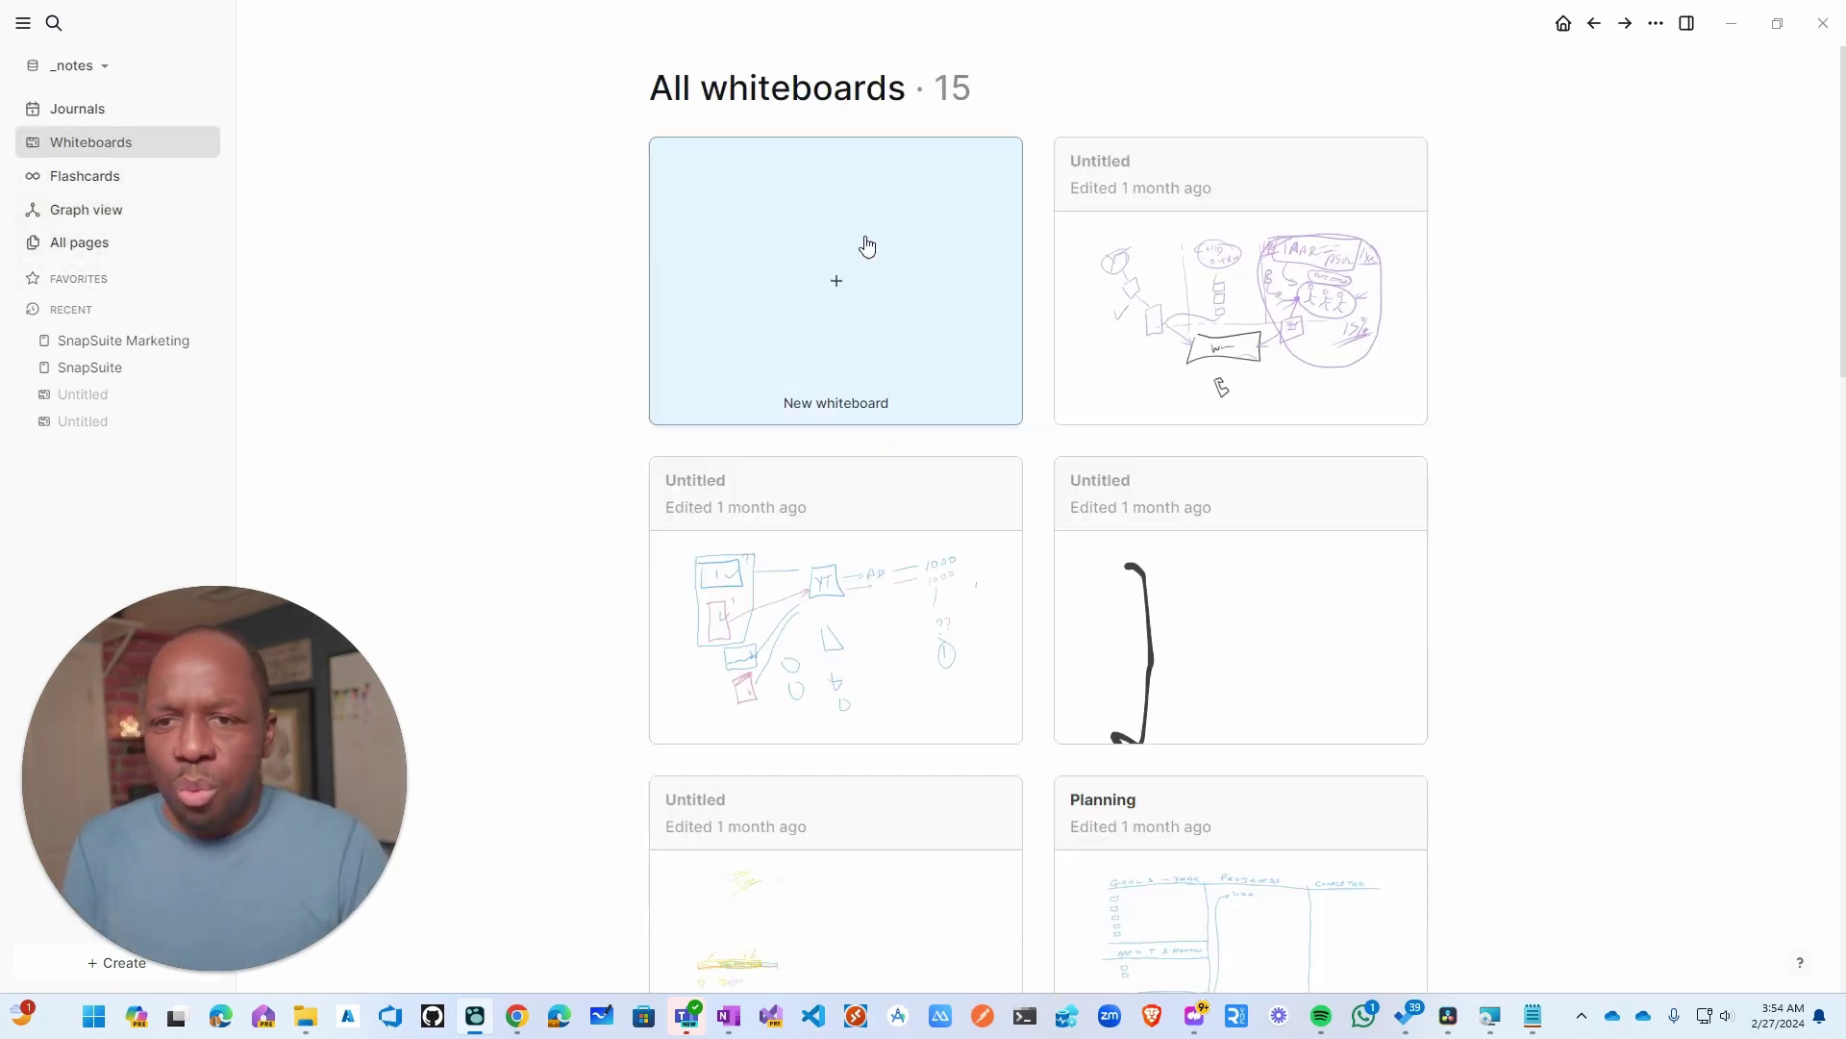
- Create a new Untitled Logseq whiteboard, compare with a fresh Microsoft Whiteboard board, then close it
click(848, 302)
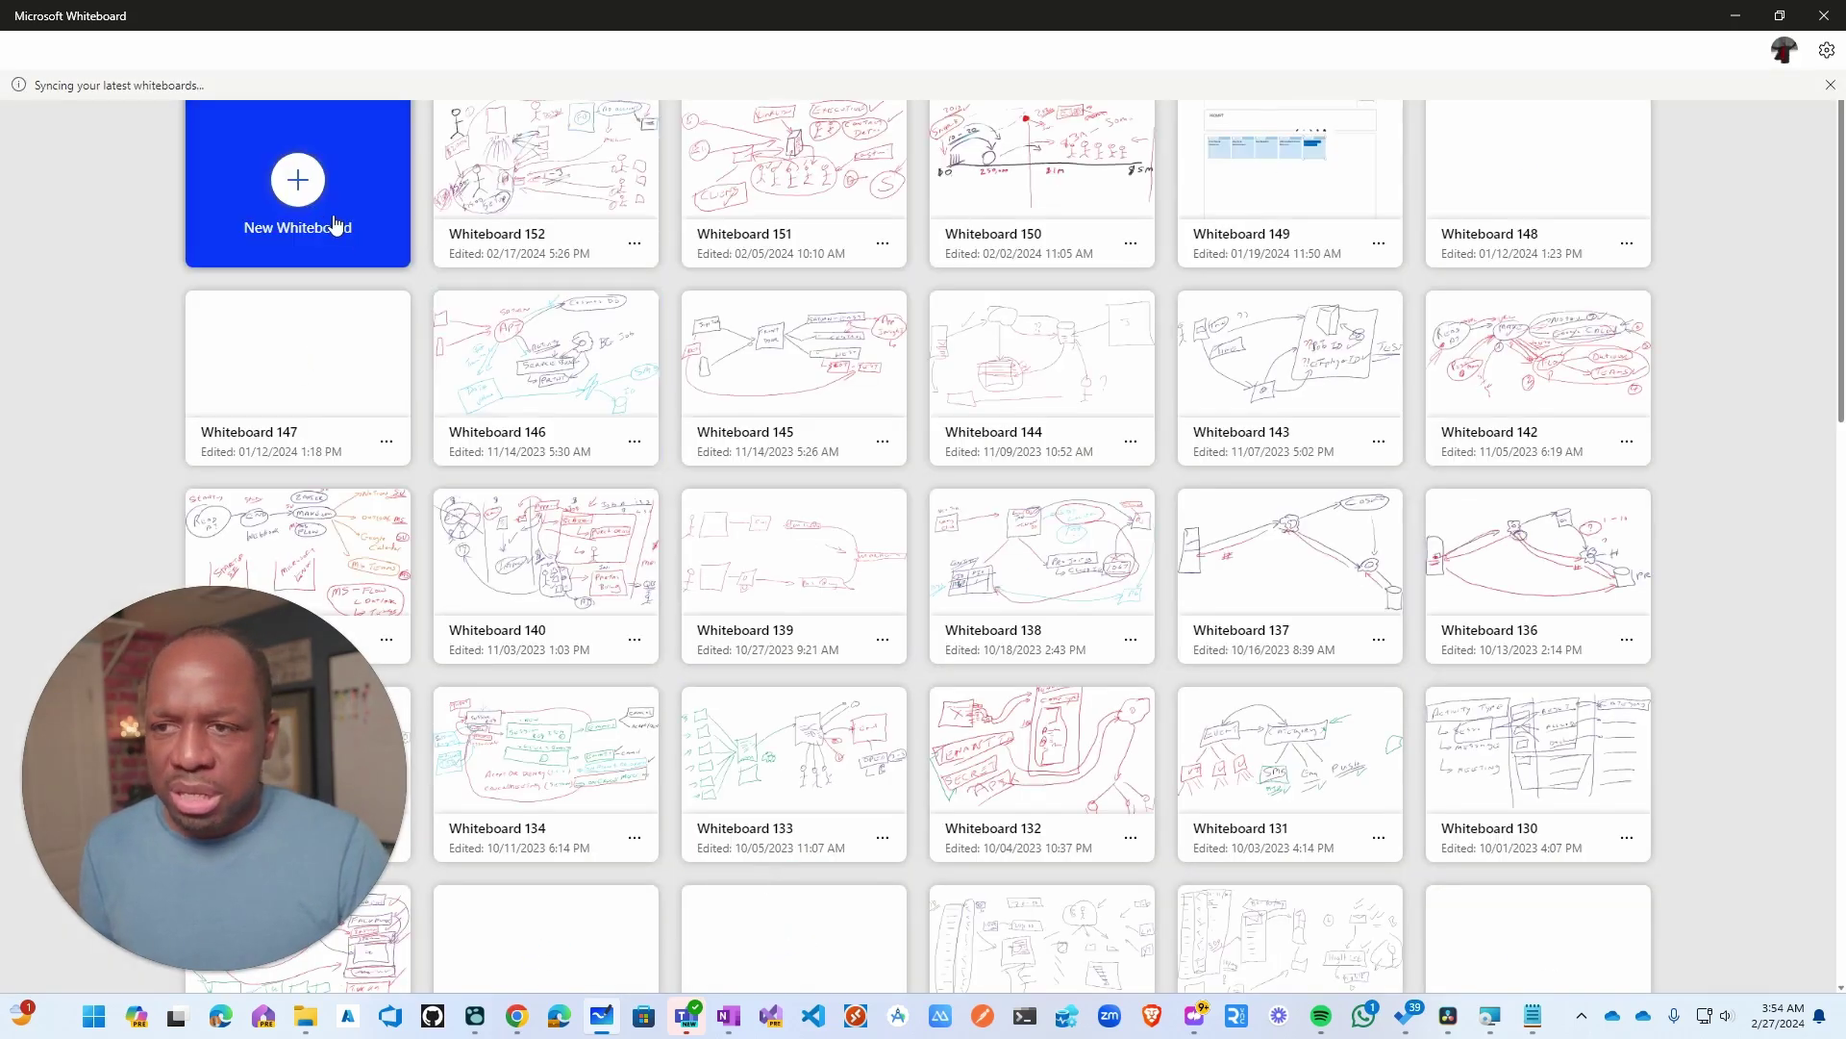
click(332, 223)
click(1305, 258)
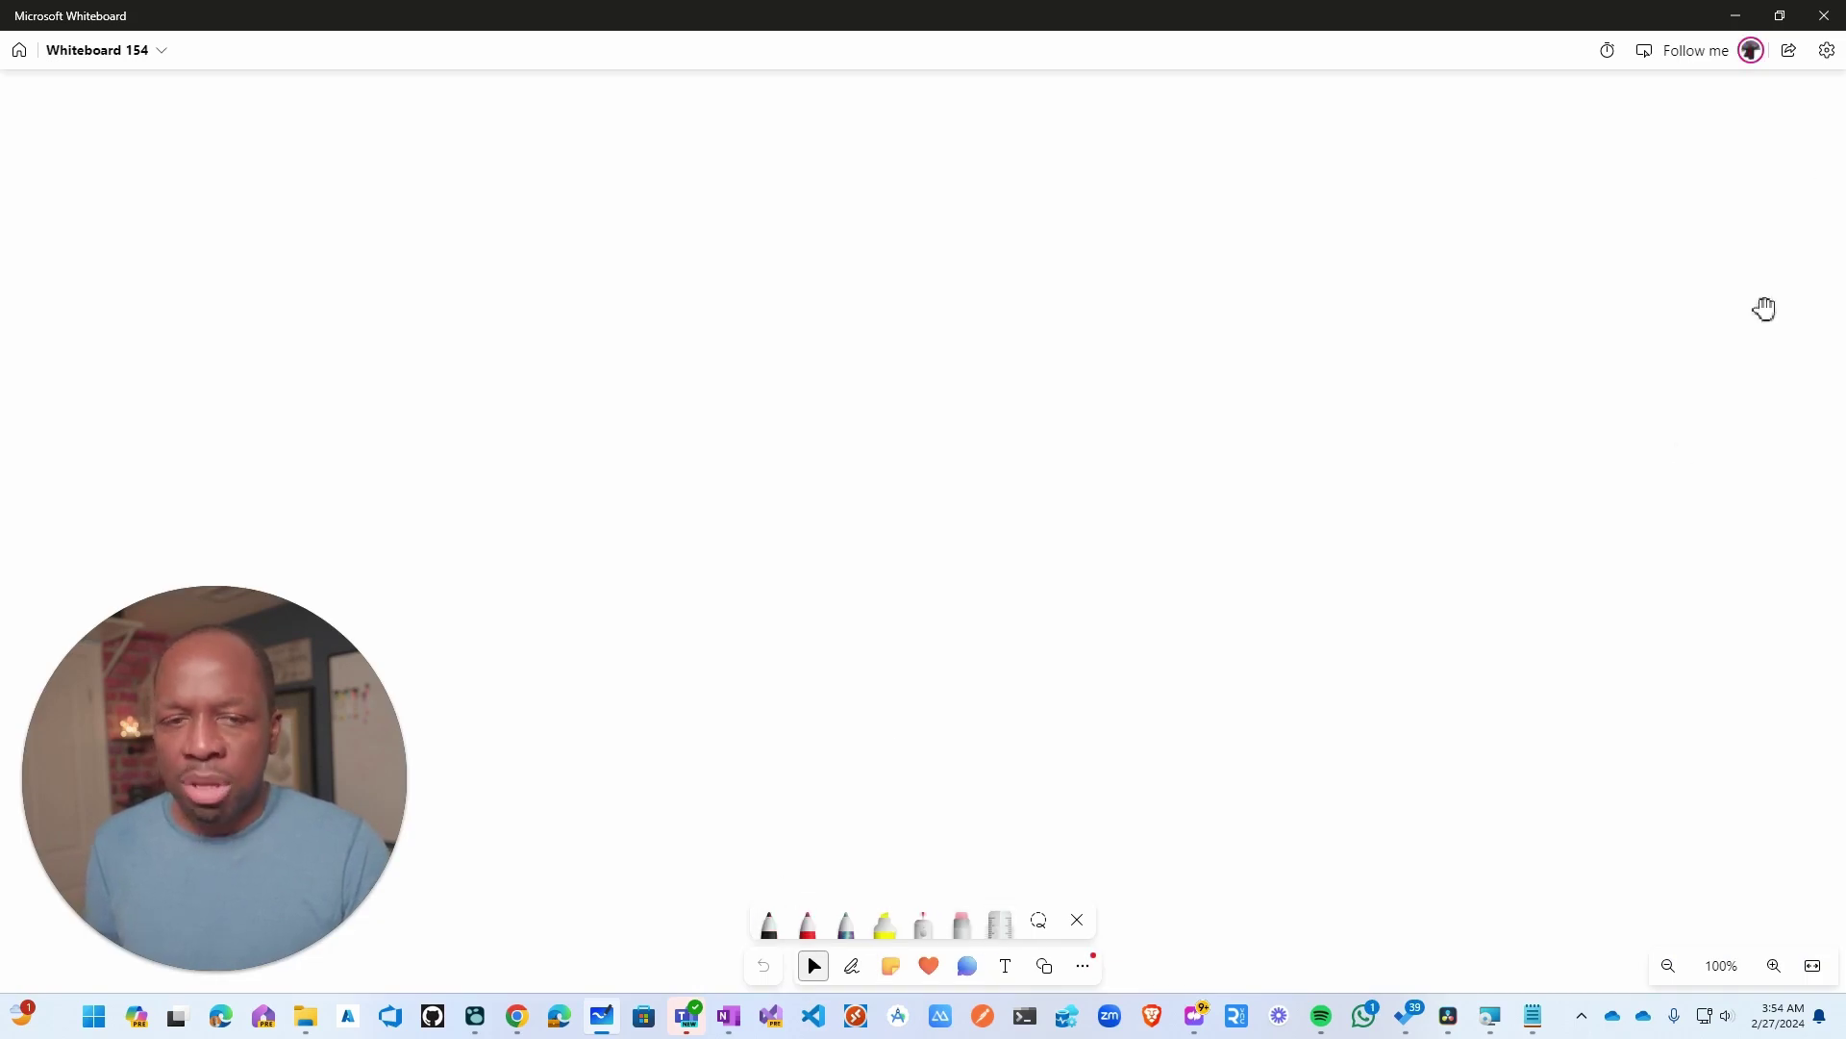
click(1824, 15)
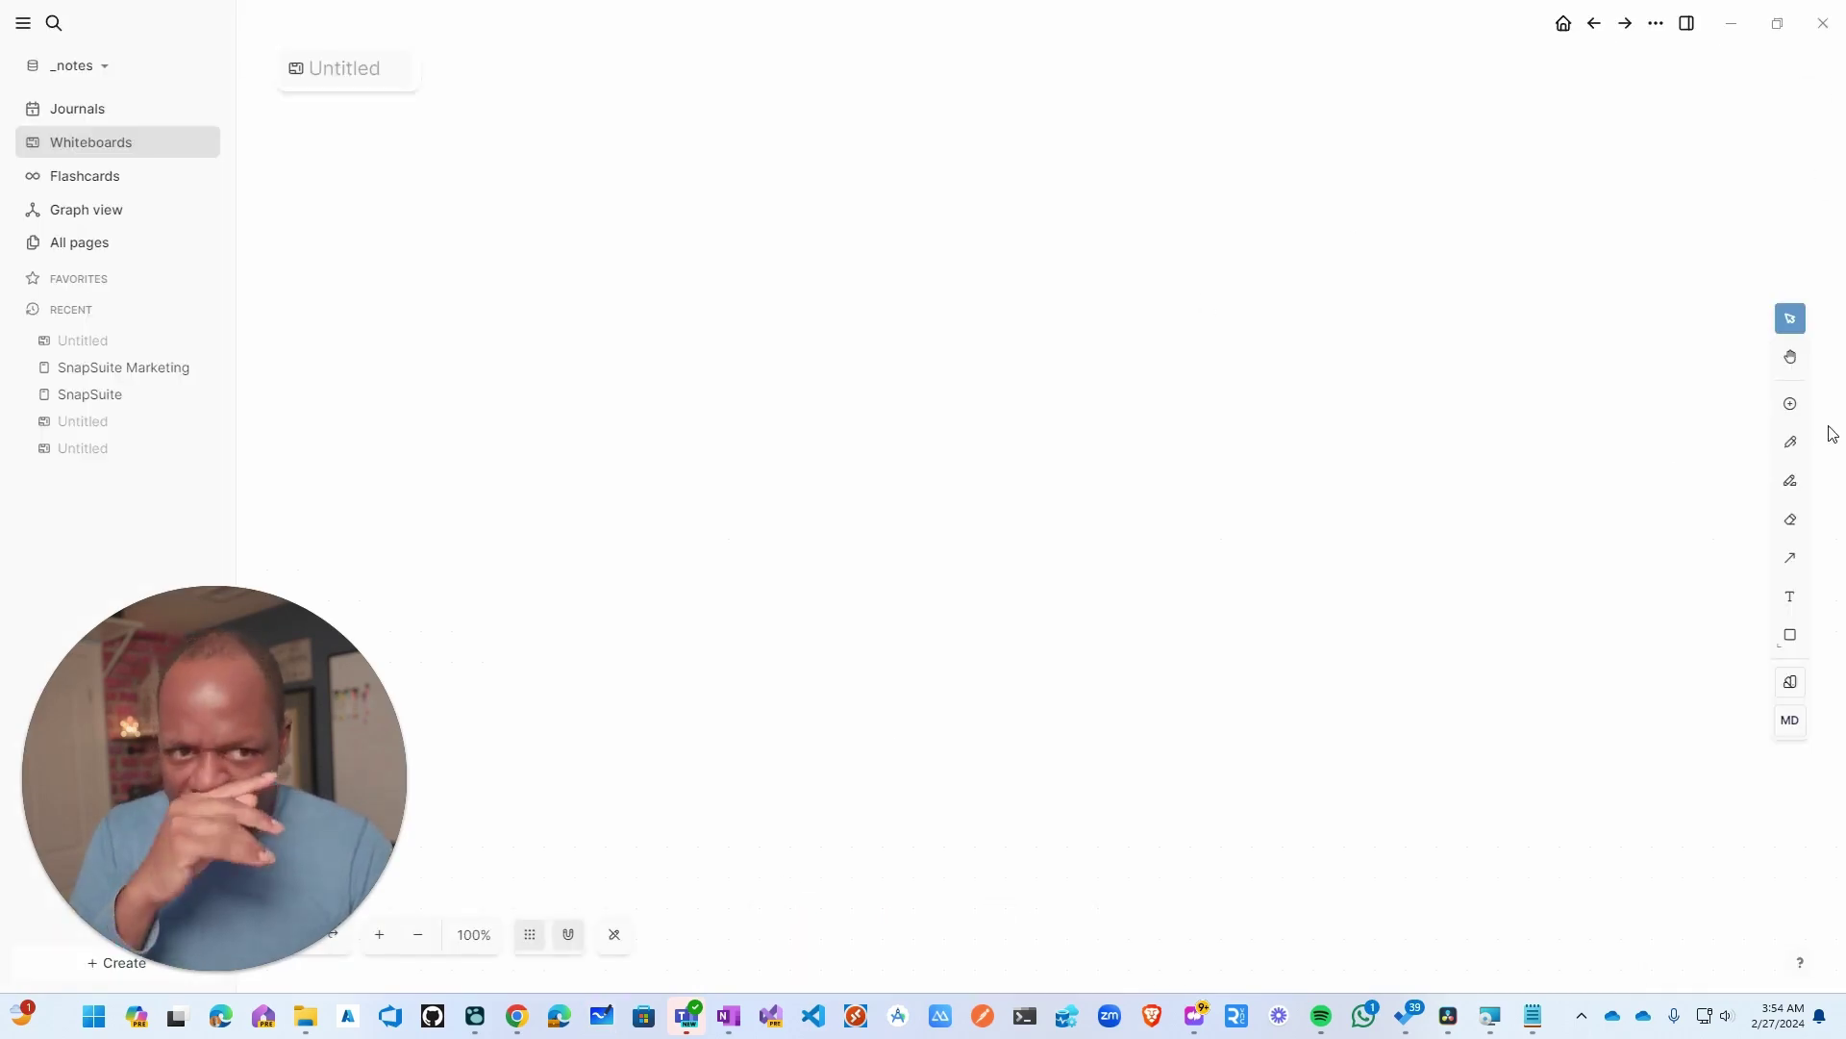
- With the pen tool, draw a looping black curve and a long diagonal black line
click(1791, 442)
mouse_move(739, 268)
mouse_down()
mouse_move(1105, 461)
mouse_move(1127, 498)
mouse_up()
drag(919, 263, 1478, 516)
- Switch the stroke colour to pink, draw two crossing pink strokes, then dismiss the Flashcards introduction
mouse_move(1794, 647)
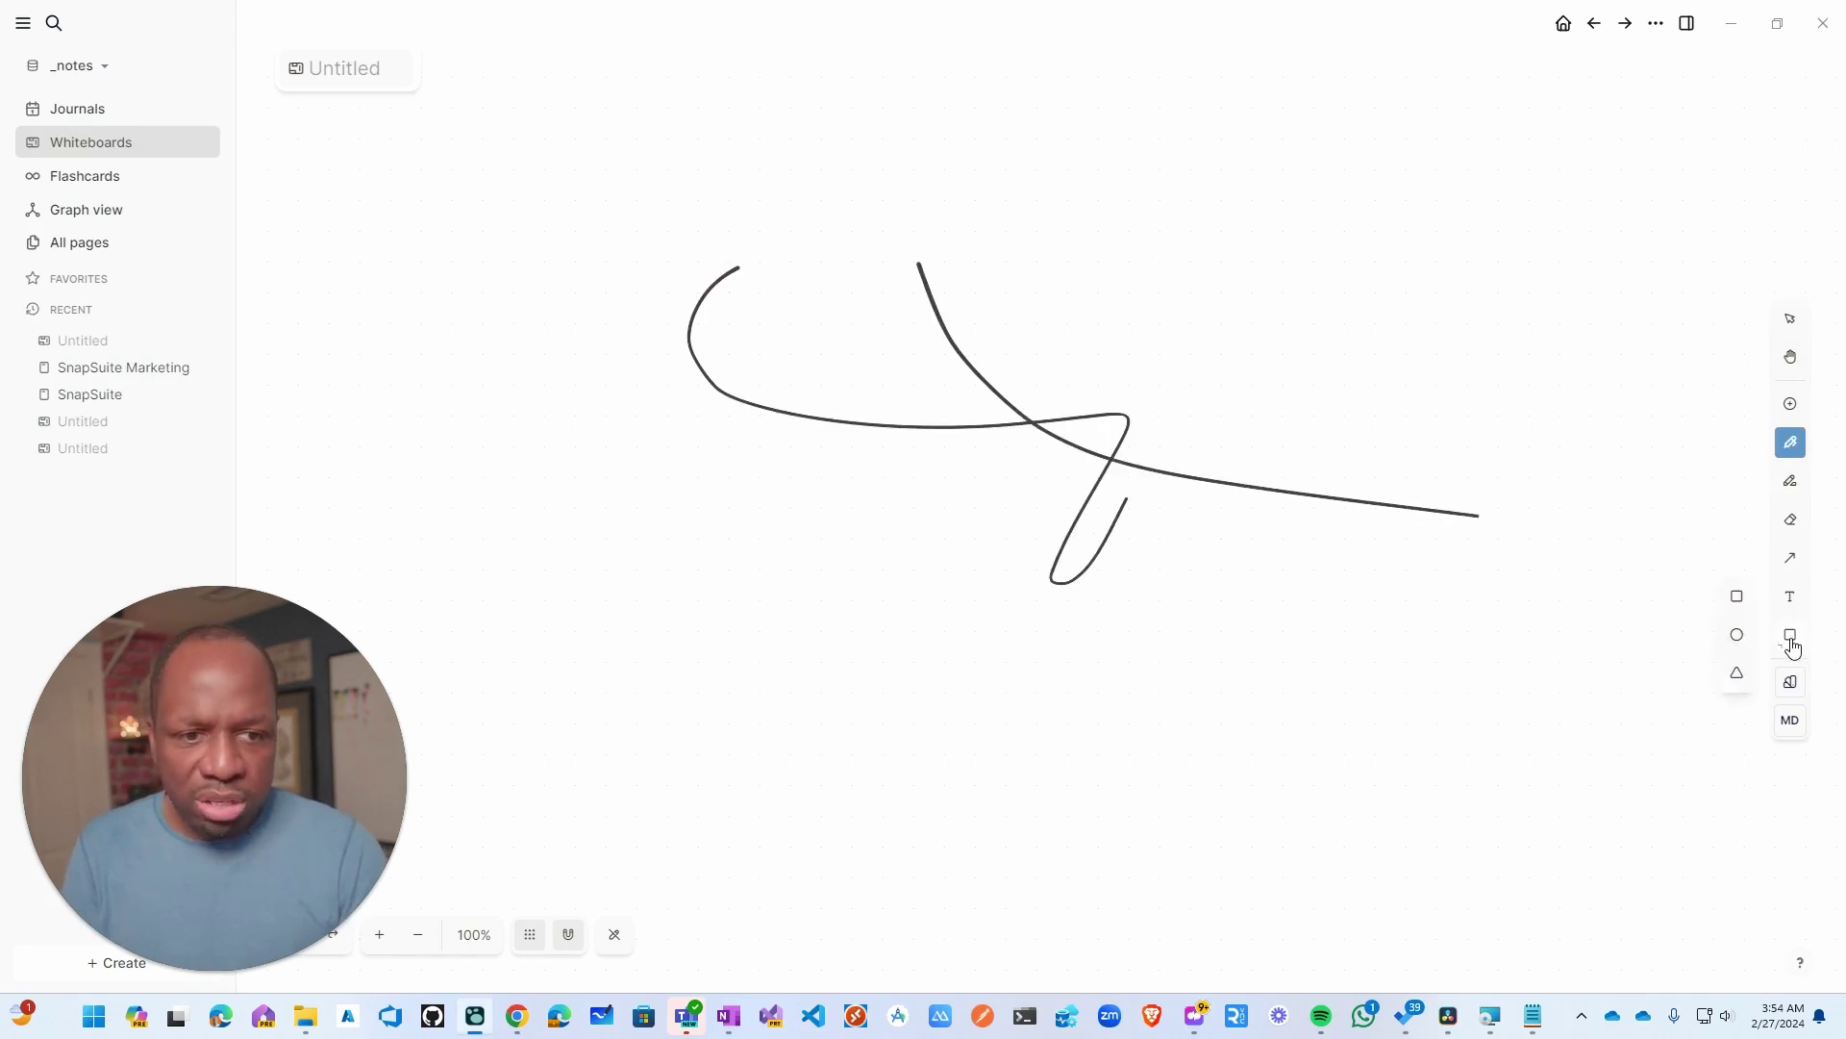
click(1792, 685)
click(1658, 647)
drag(1280, 197, 964, 508)
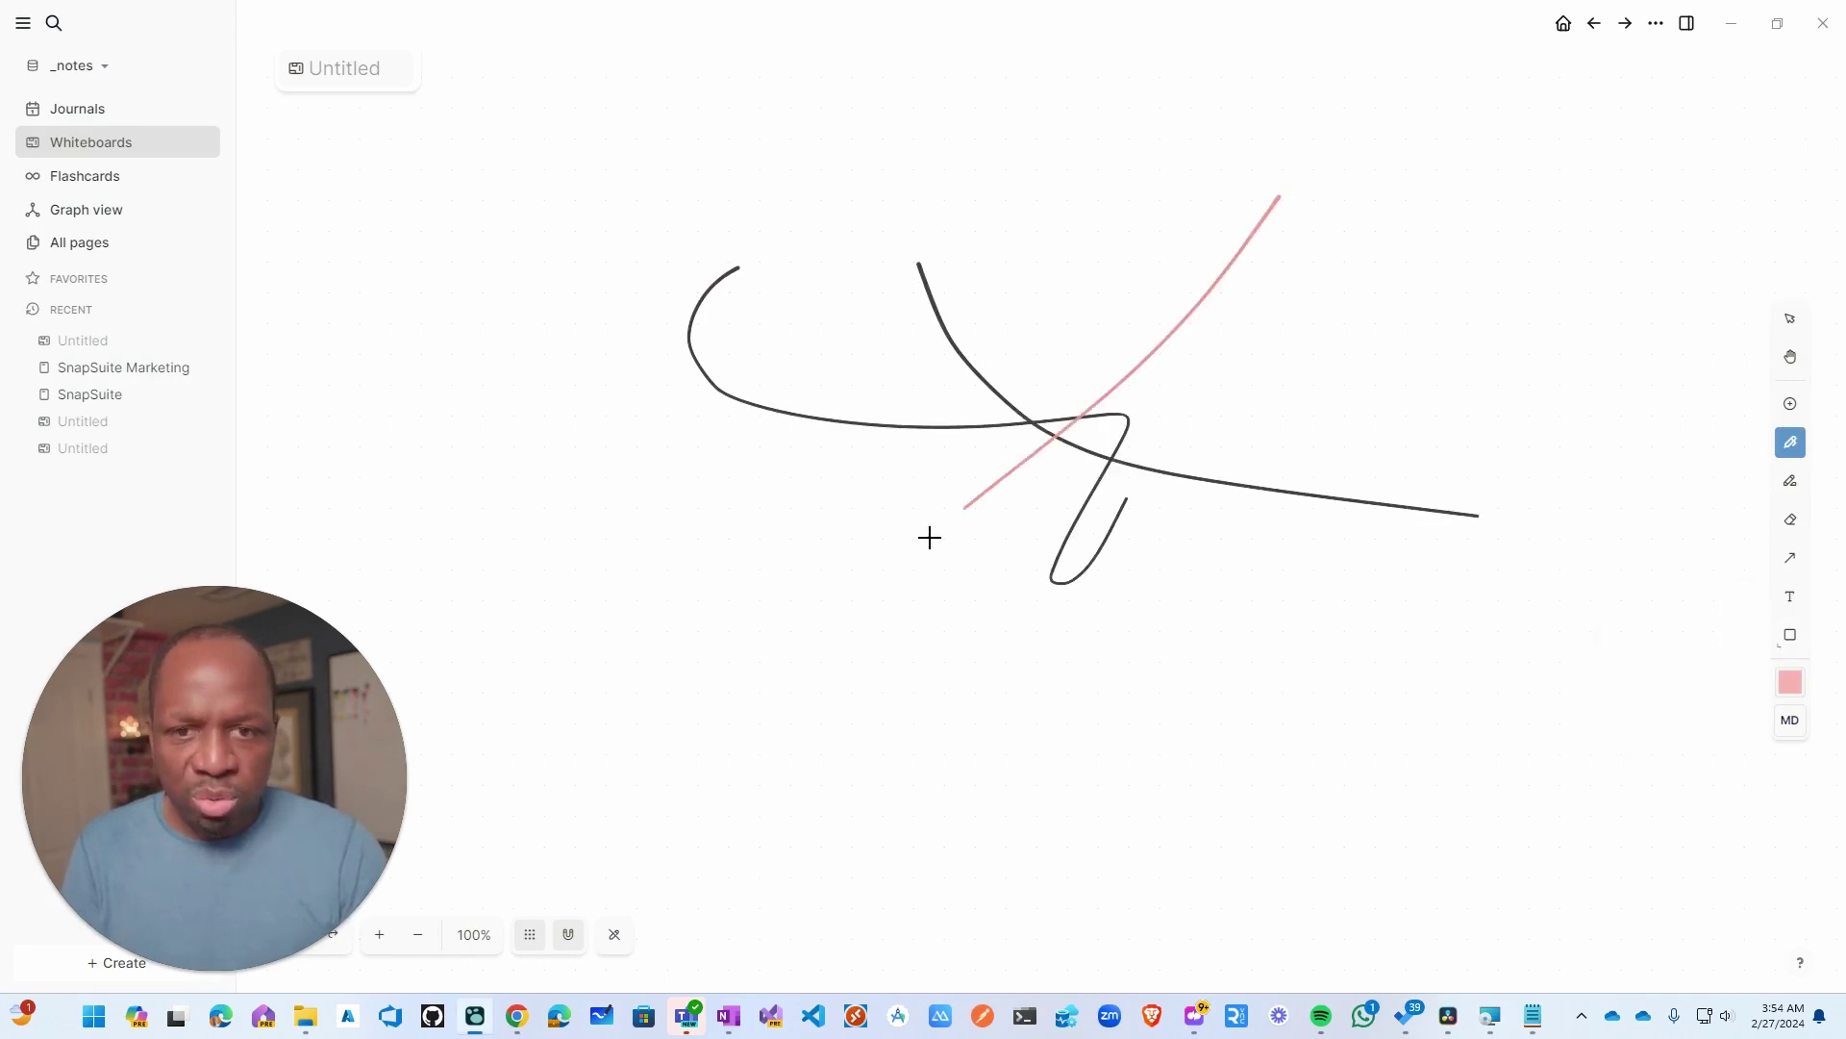
drag(1019, 344, 1415, 580)
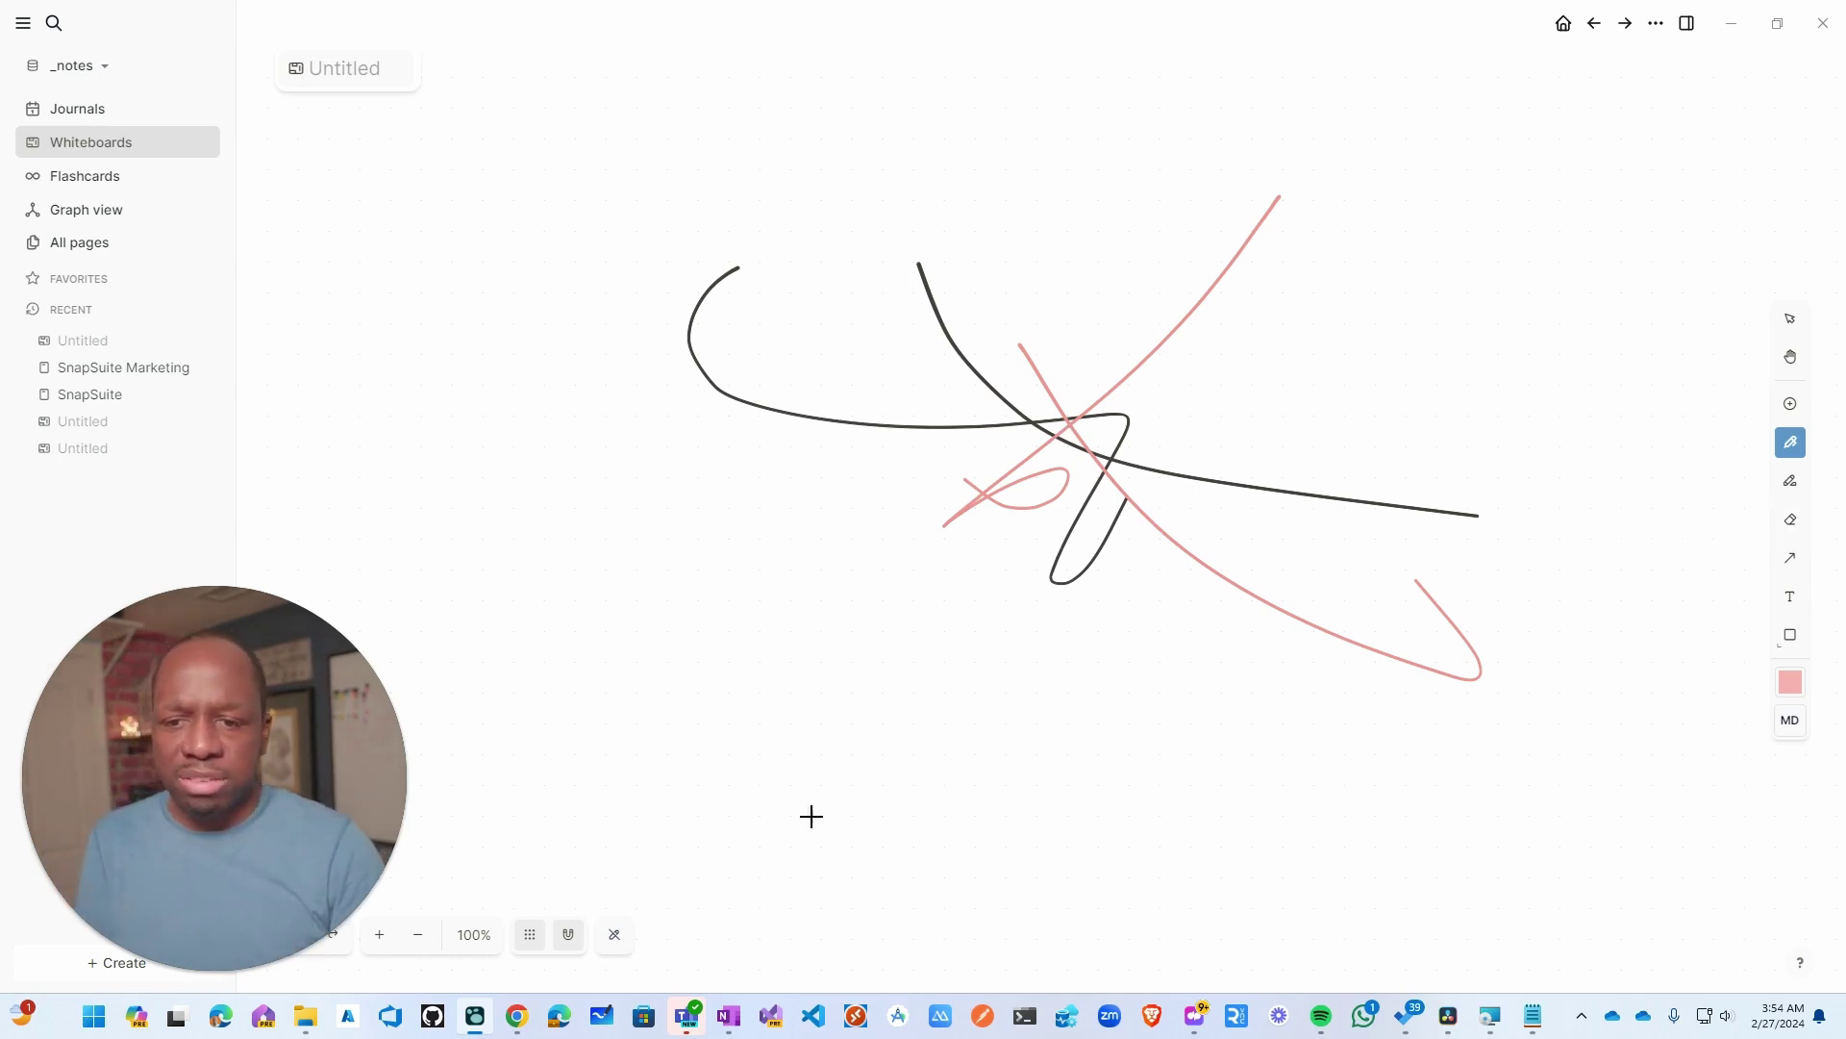
click(106, 177)
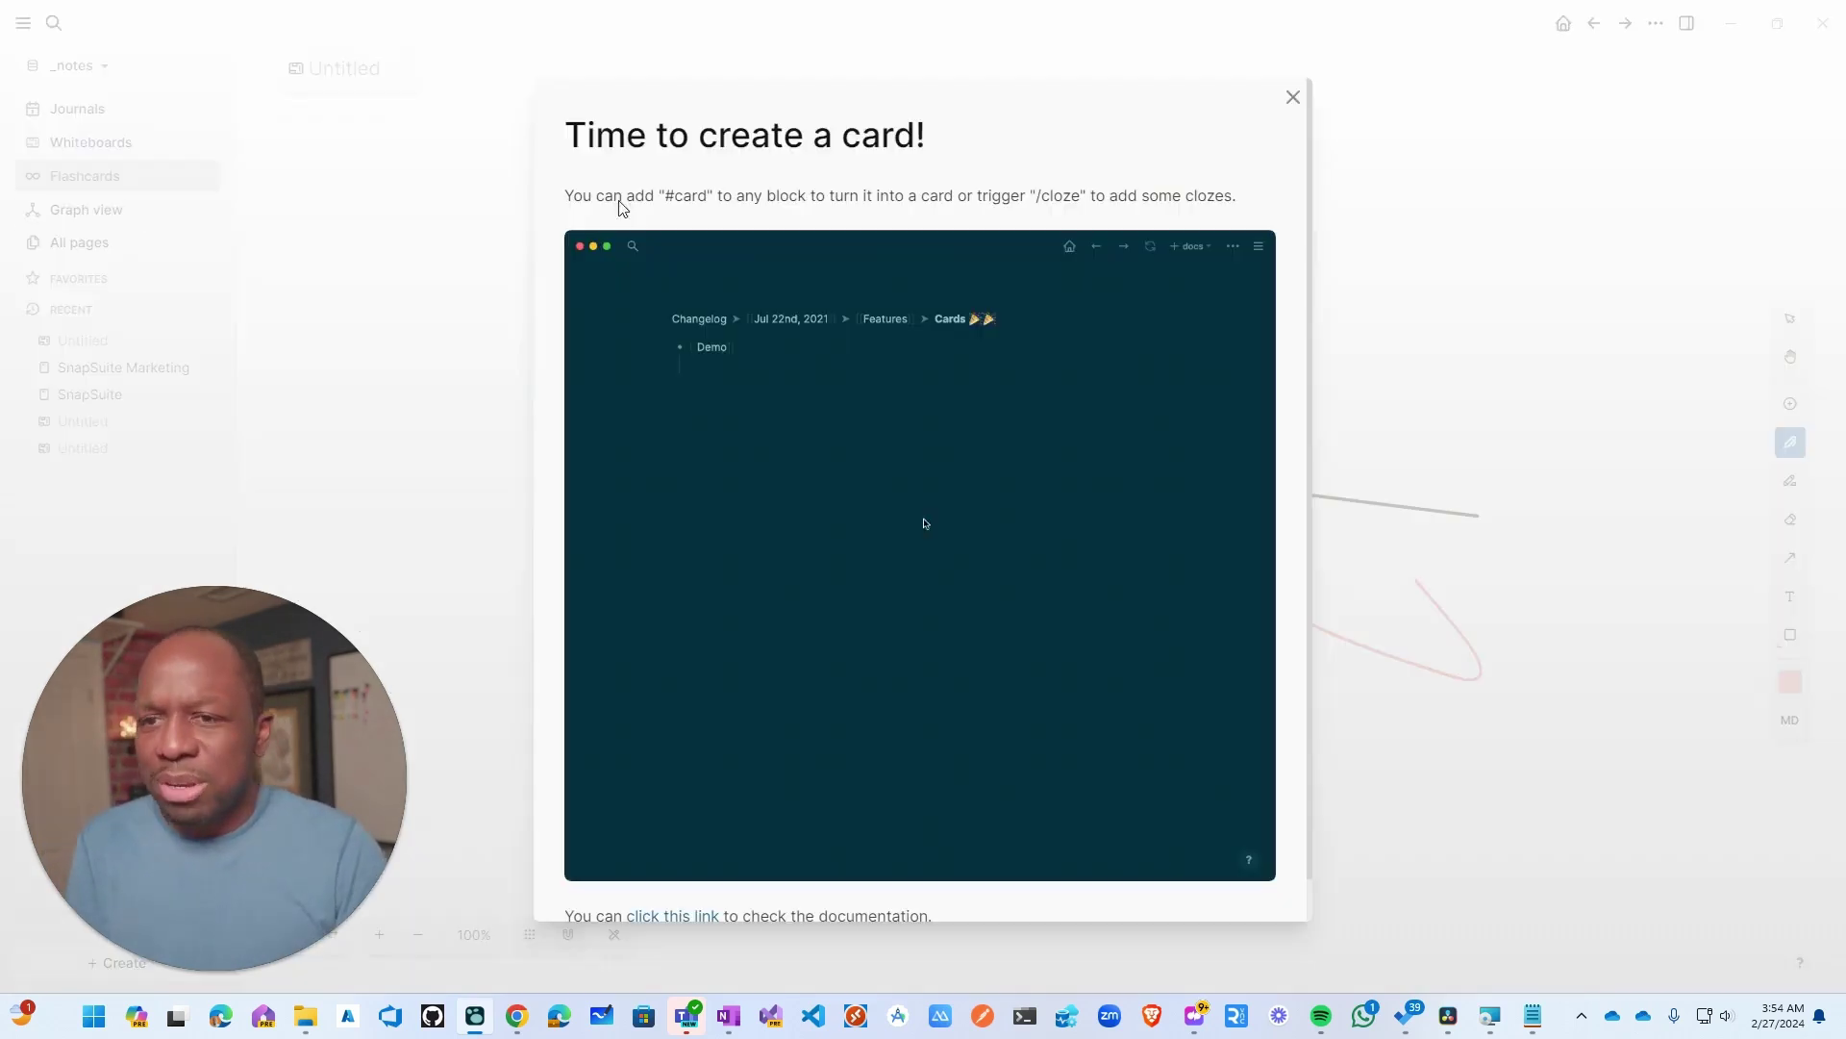
click(1293, 97)
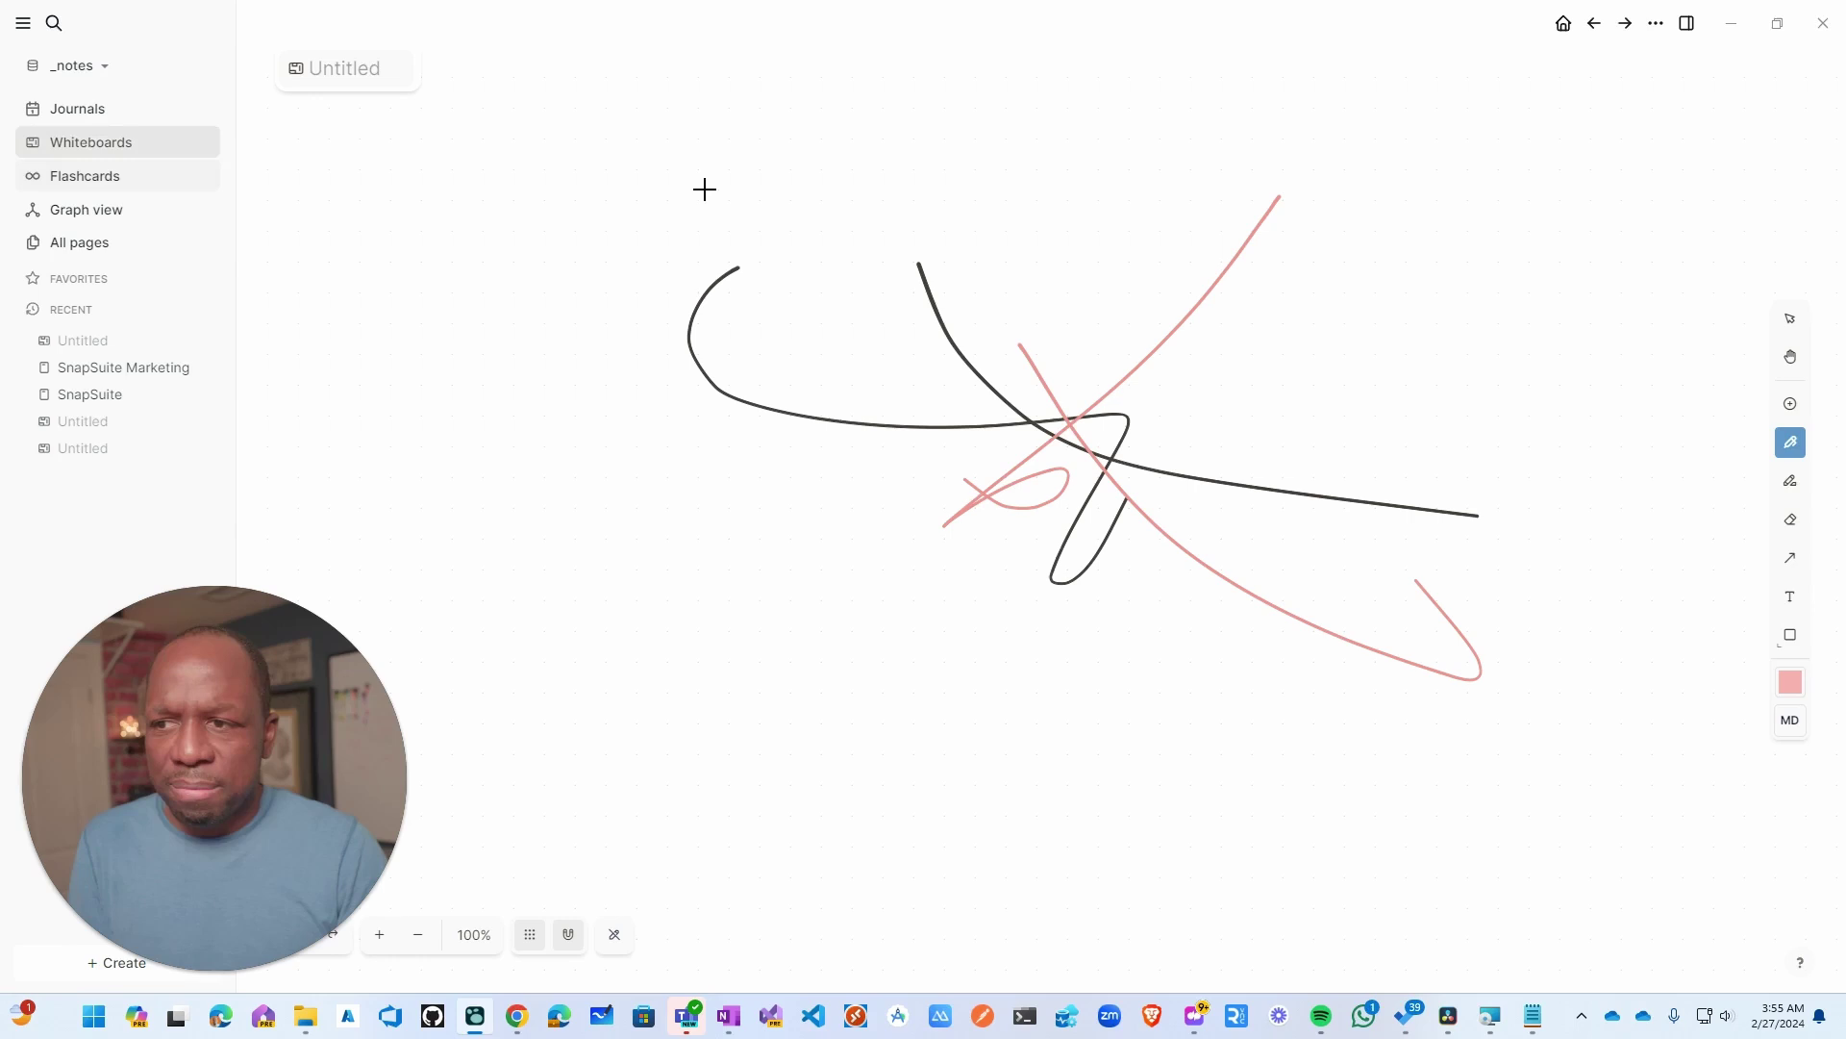
- Open All pages, scroll through the 153-page list, and open the Marketing Campaign page
click(99, 212)
click(108, 249)
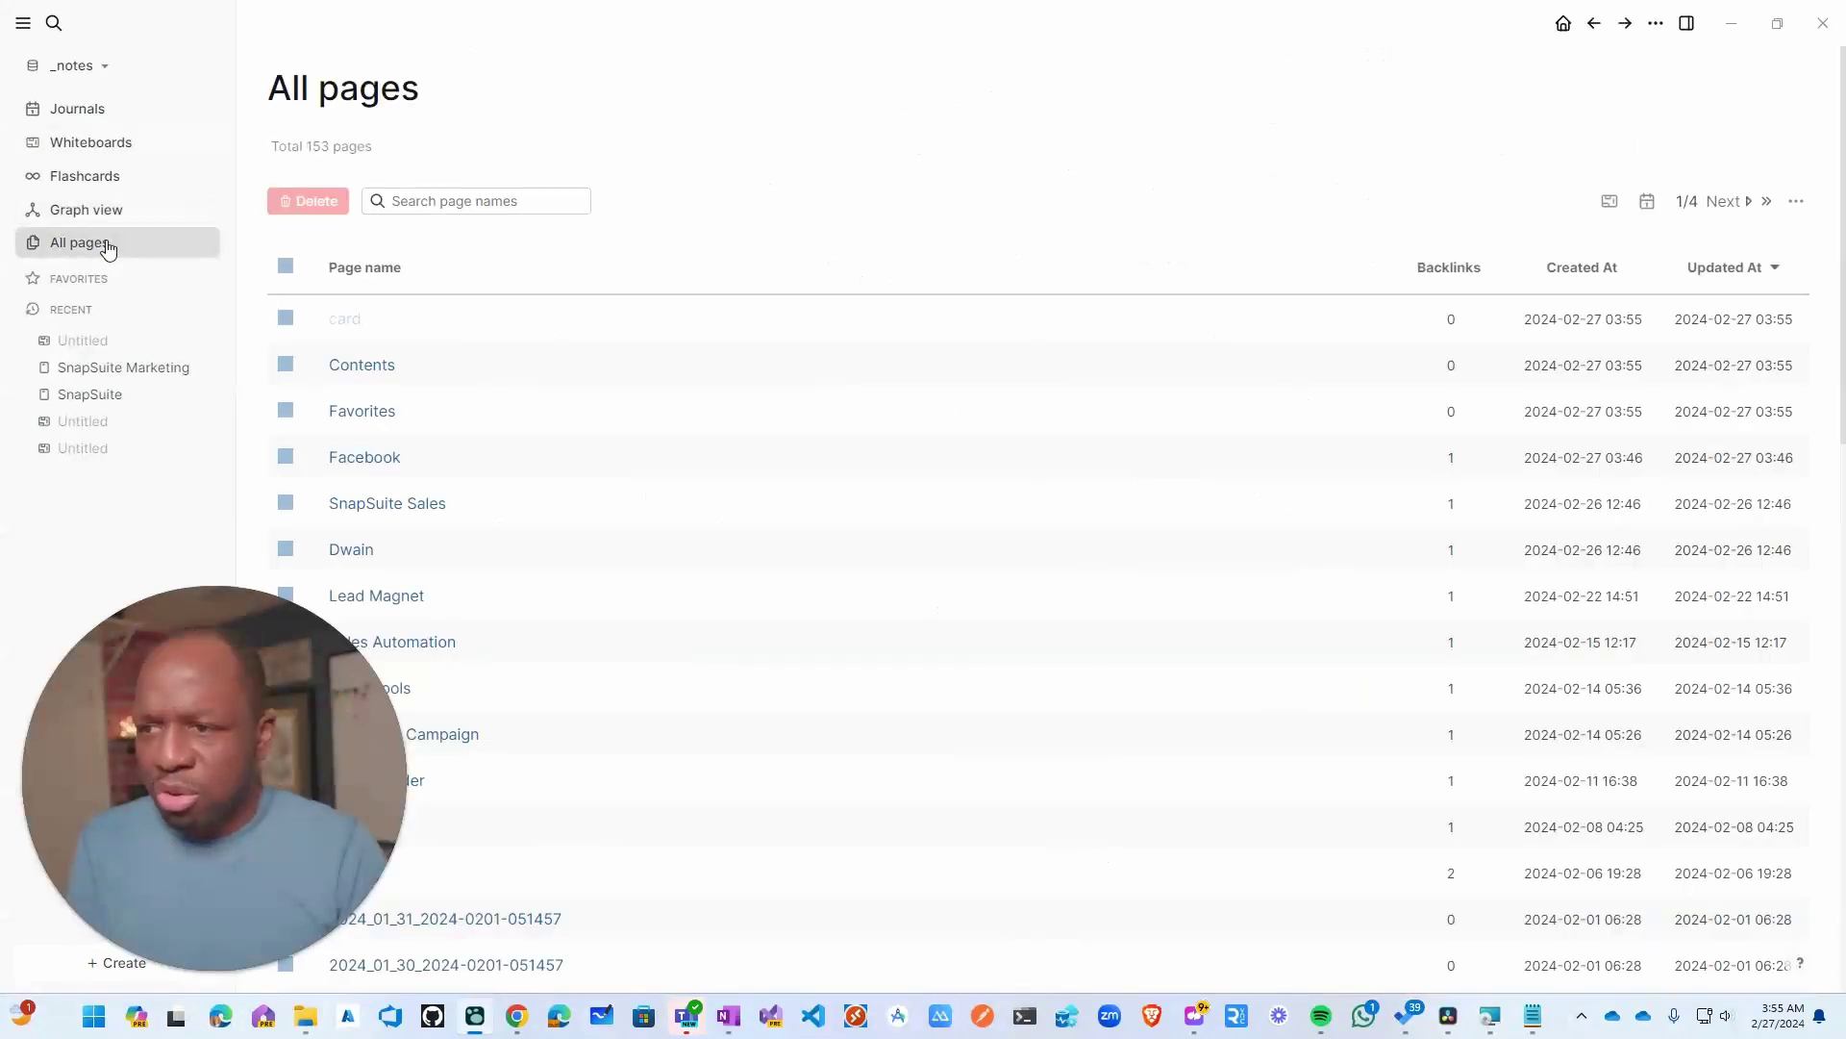
scroll(536, 371, down, 15)
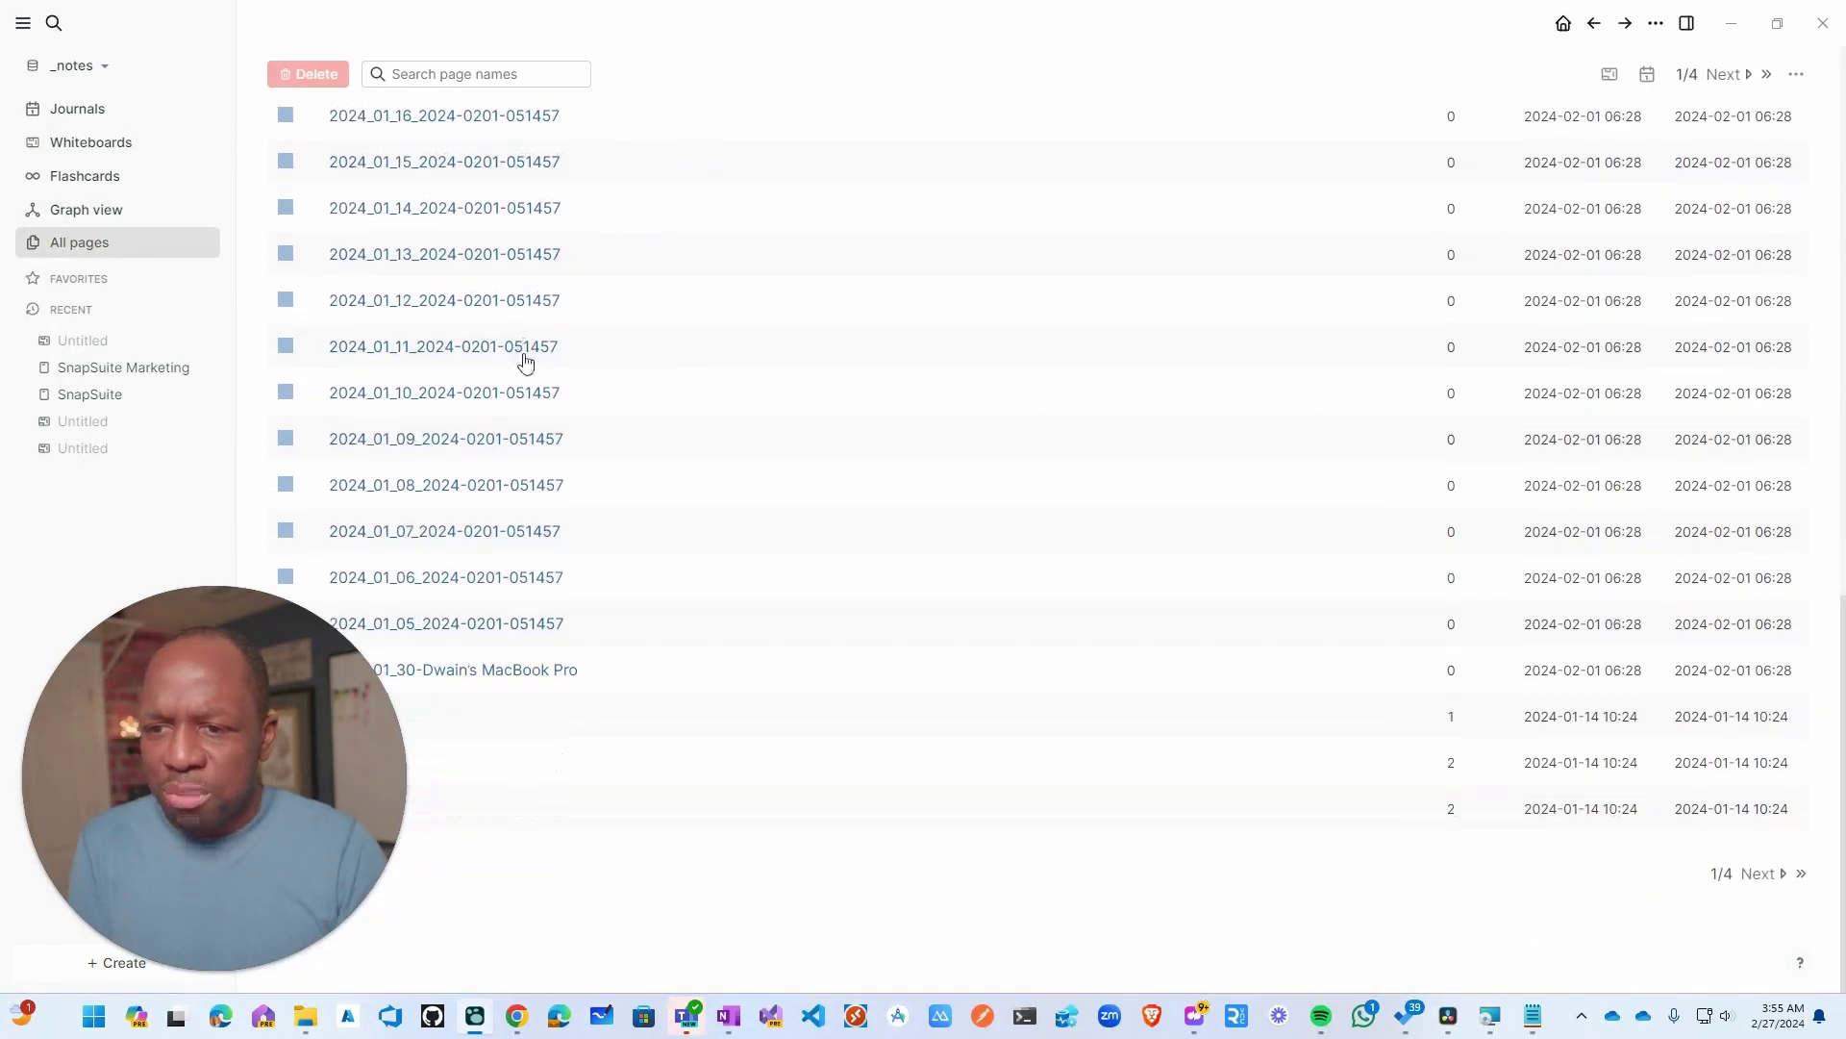
scroll(612, 695, up, 15)
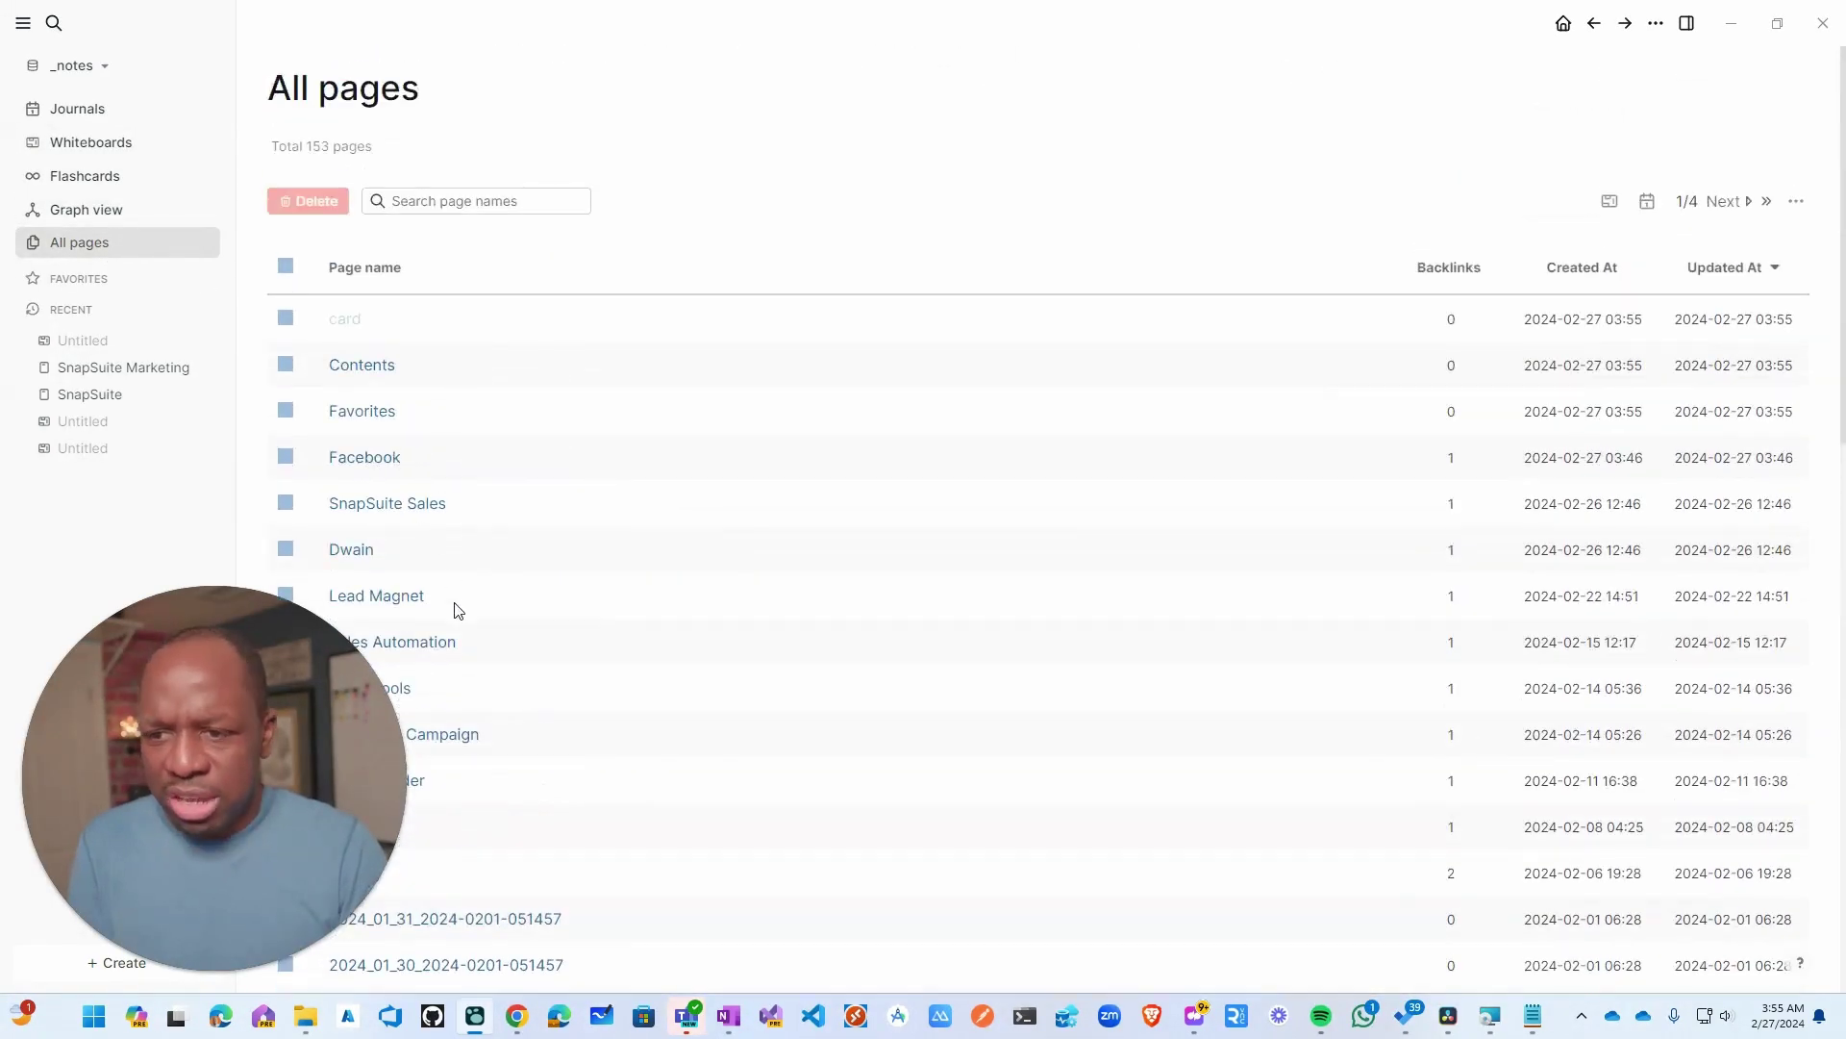
scroll(419, 478, down, 4)
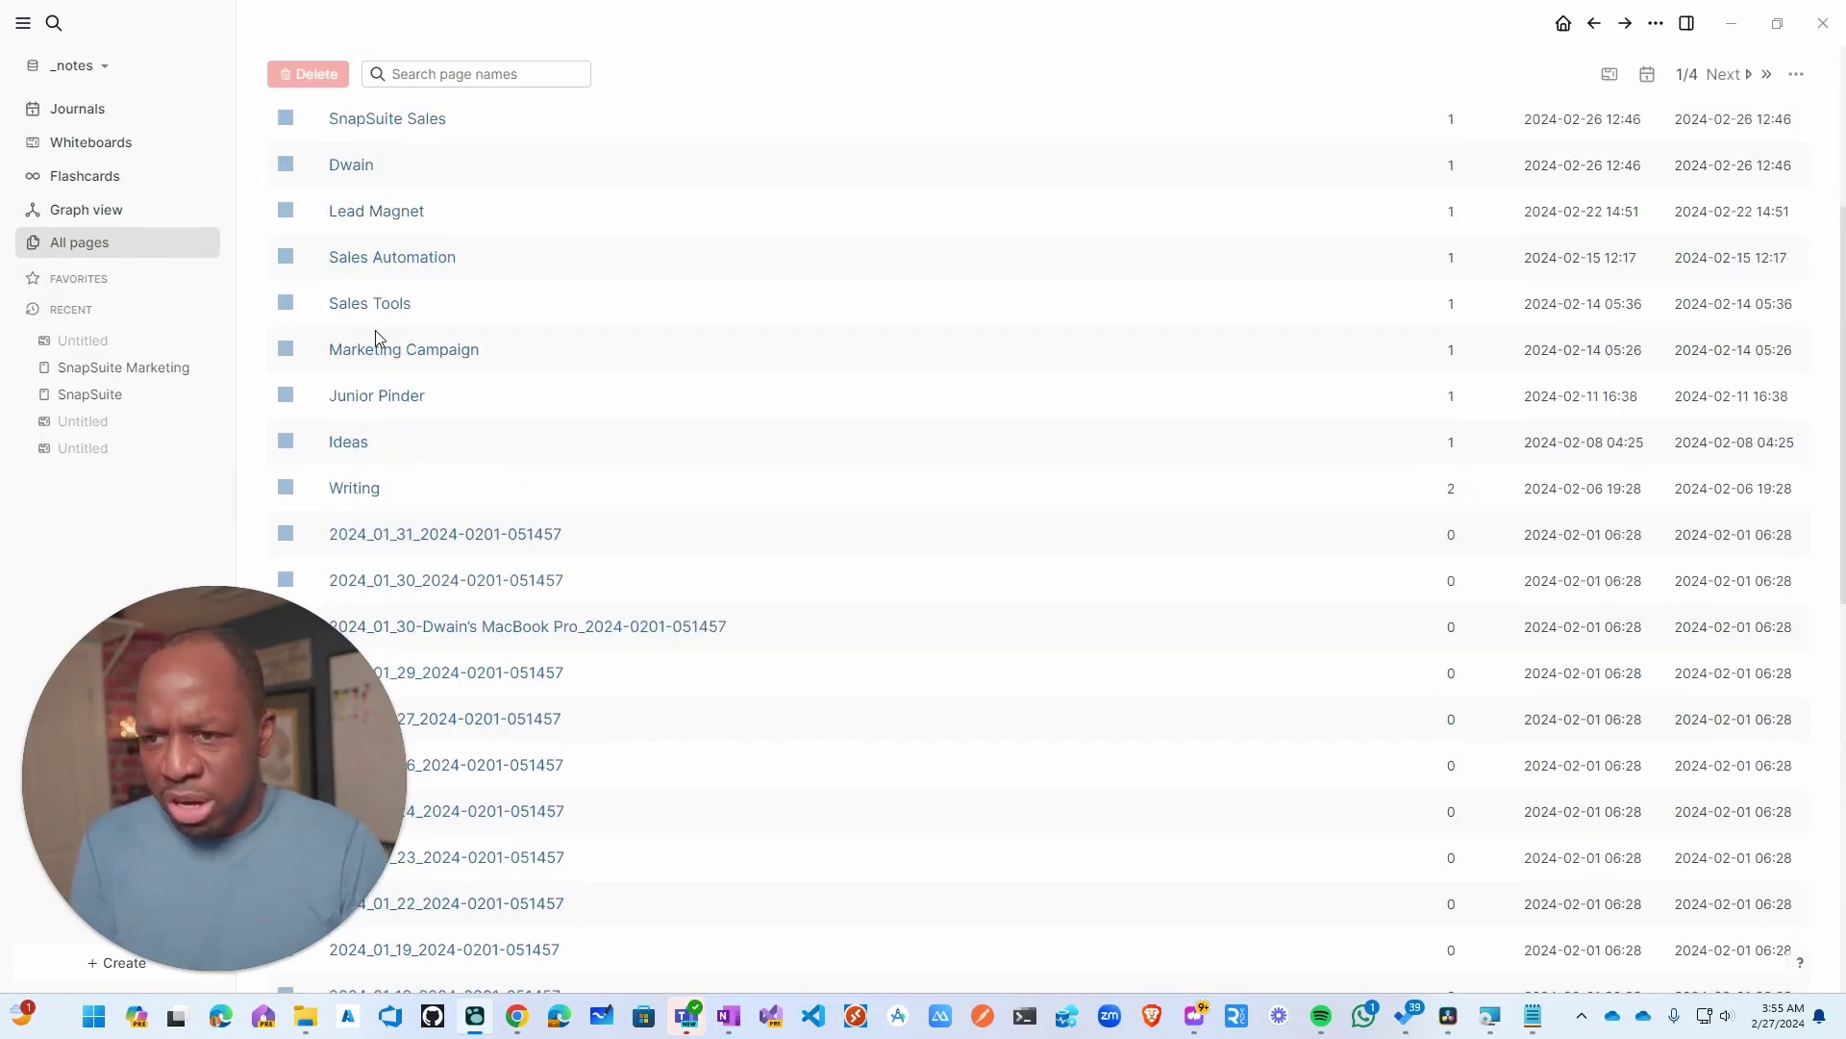
scroll(384, 348, up, 3)
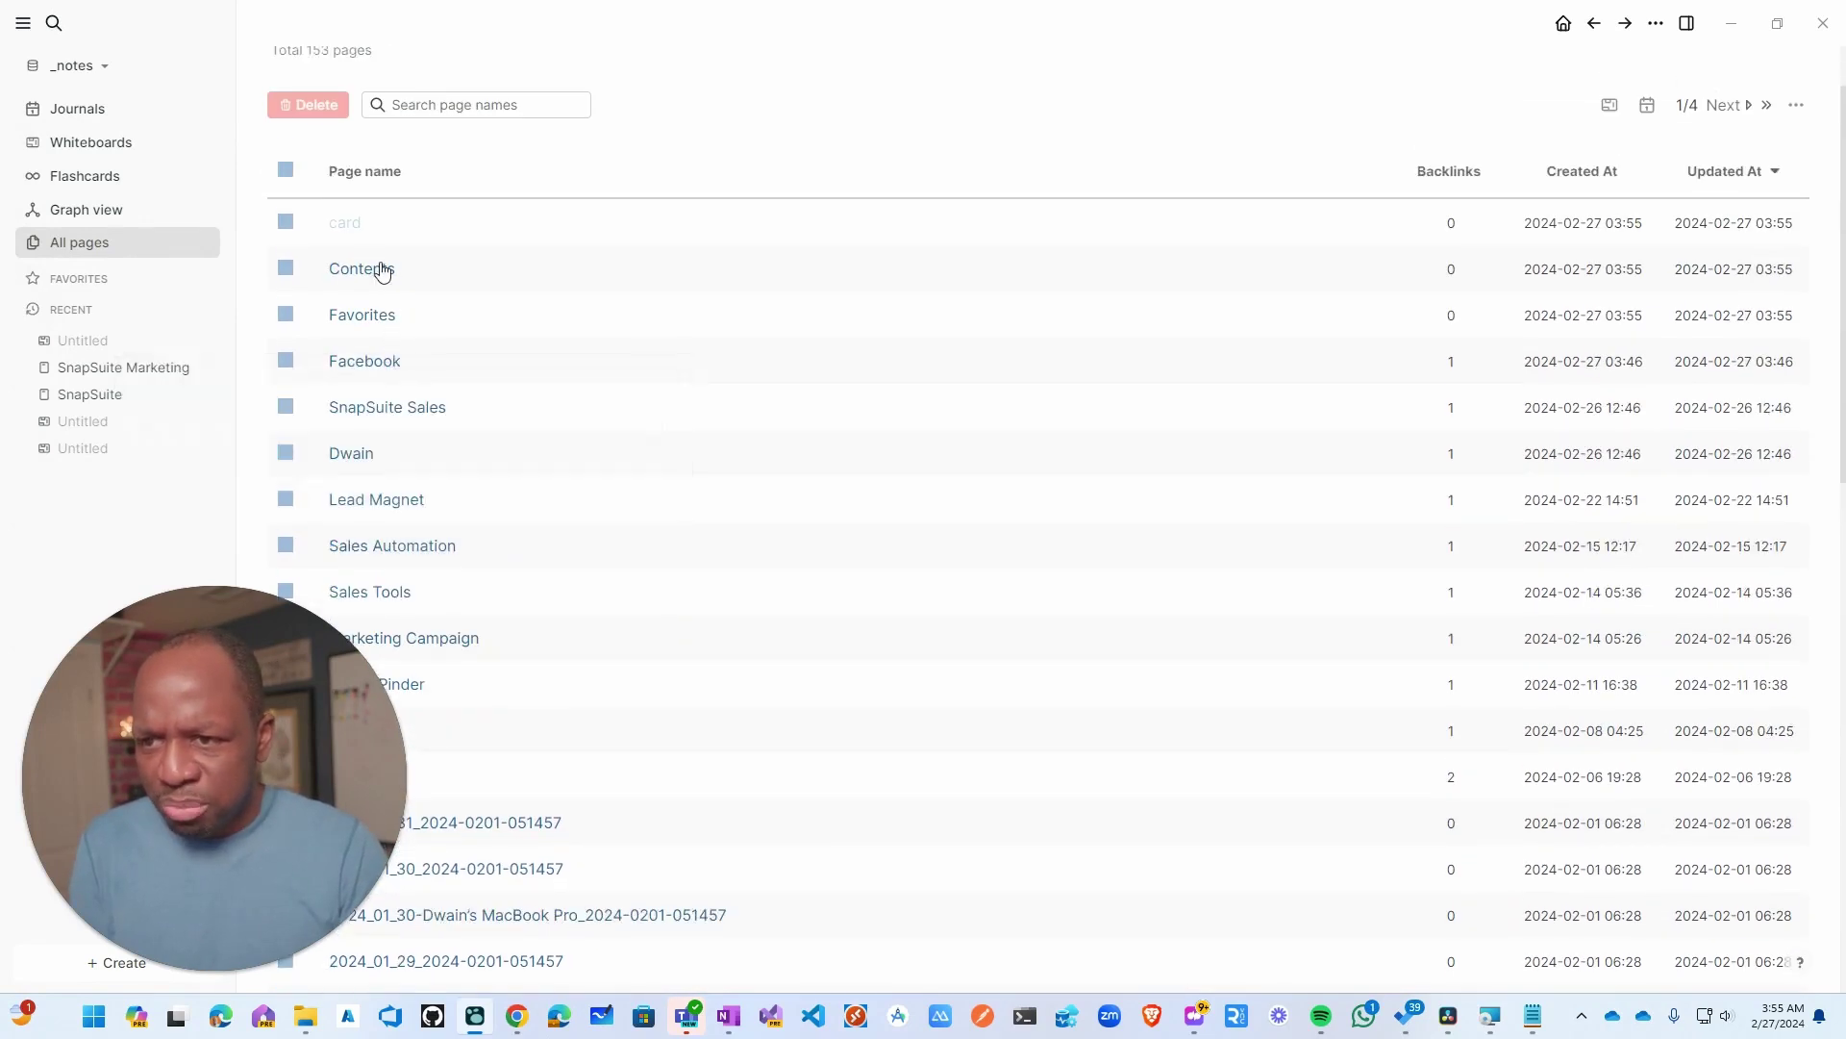
scroll(401, 494, down, 2)
click(397, 449)
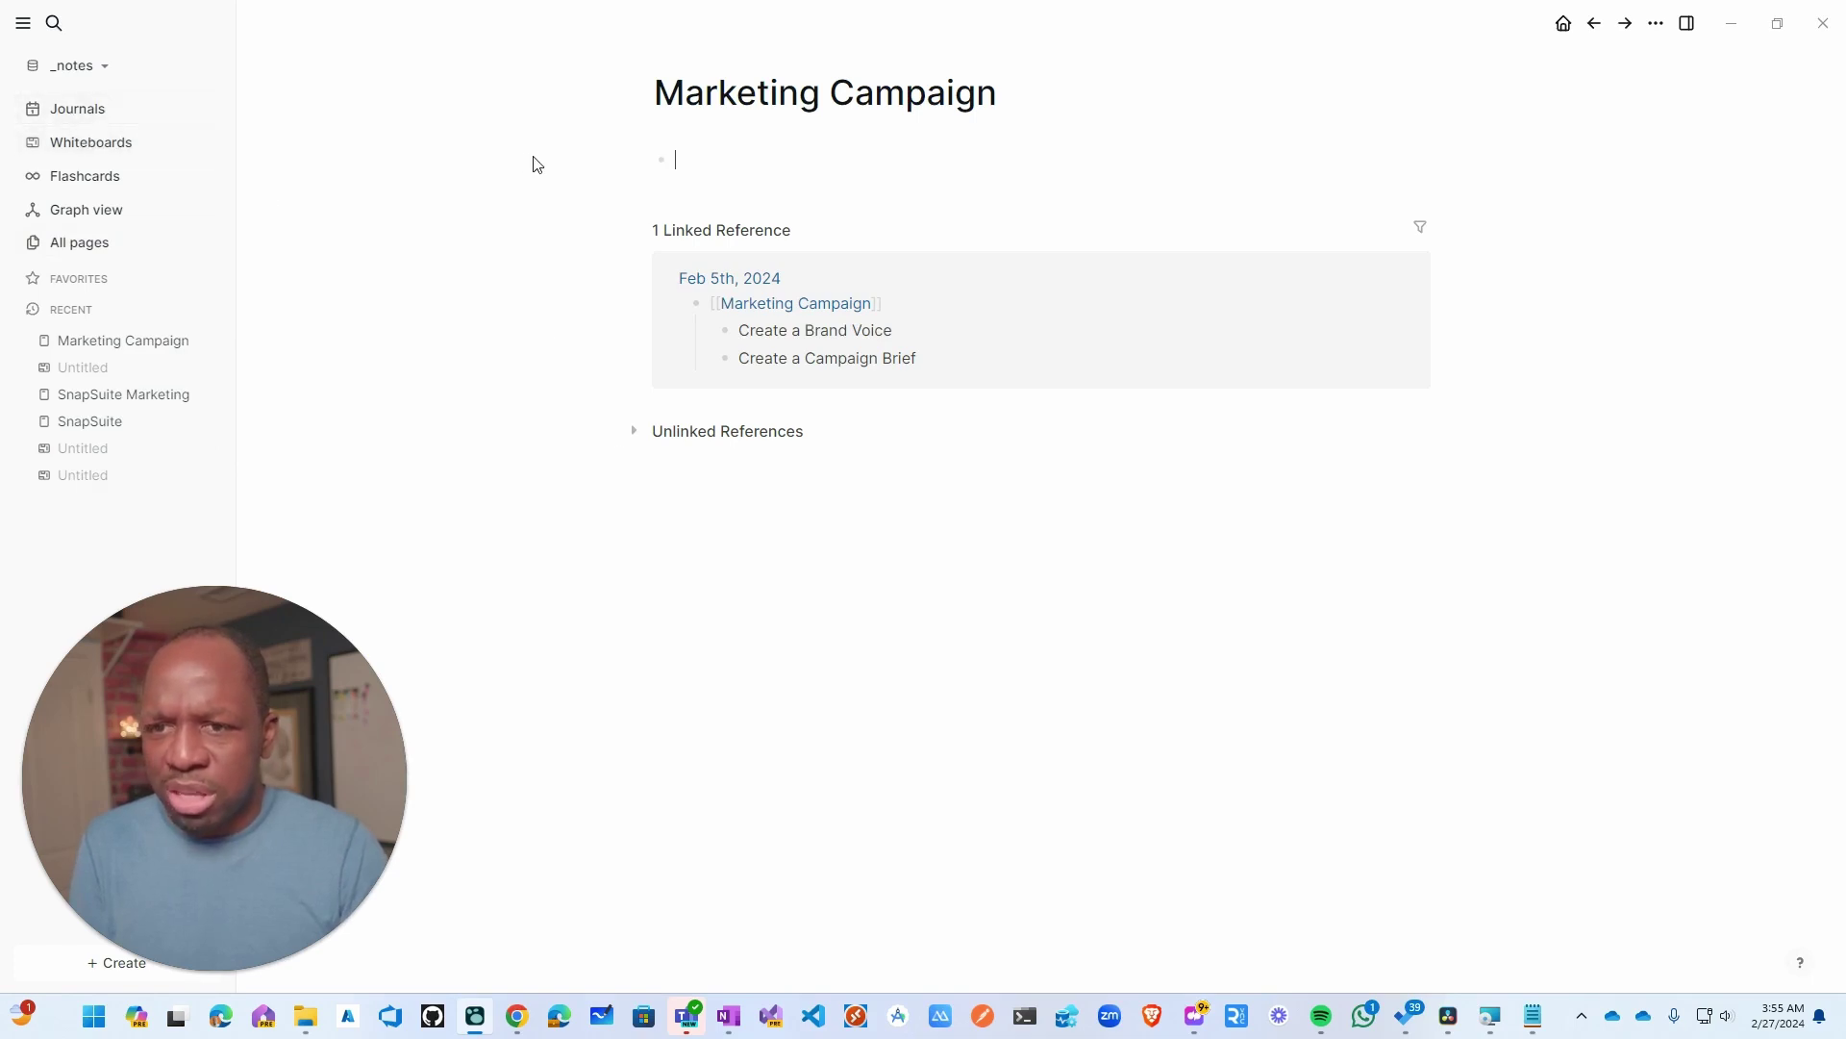
- Go back to Journals at the Feb 27th, 2024 entry and preview the linked Facebook page
click(101, 111)
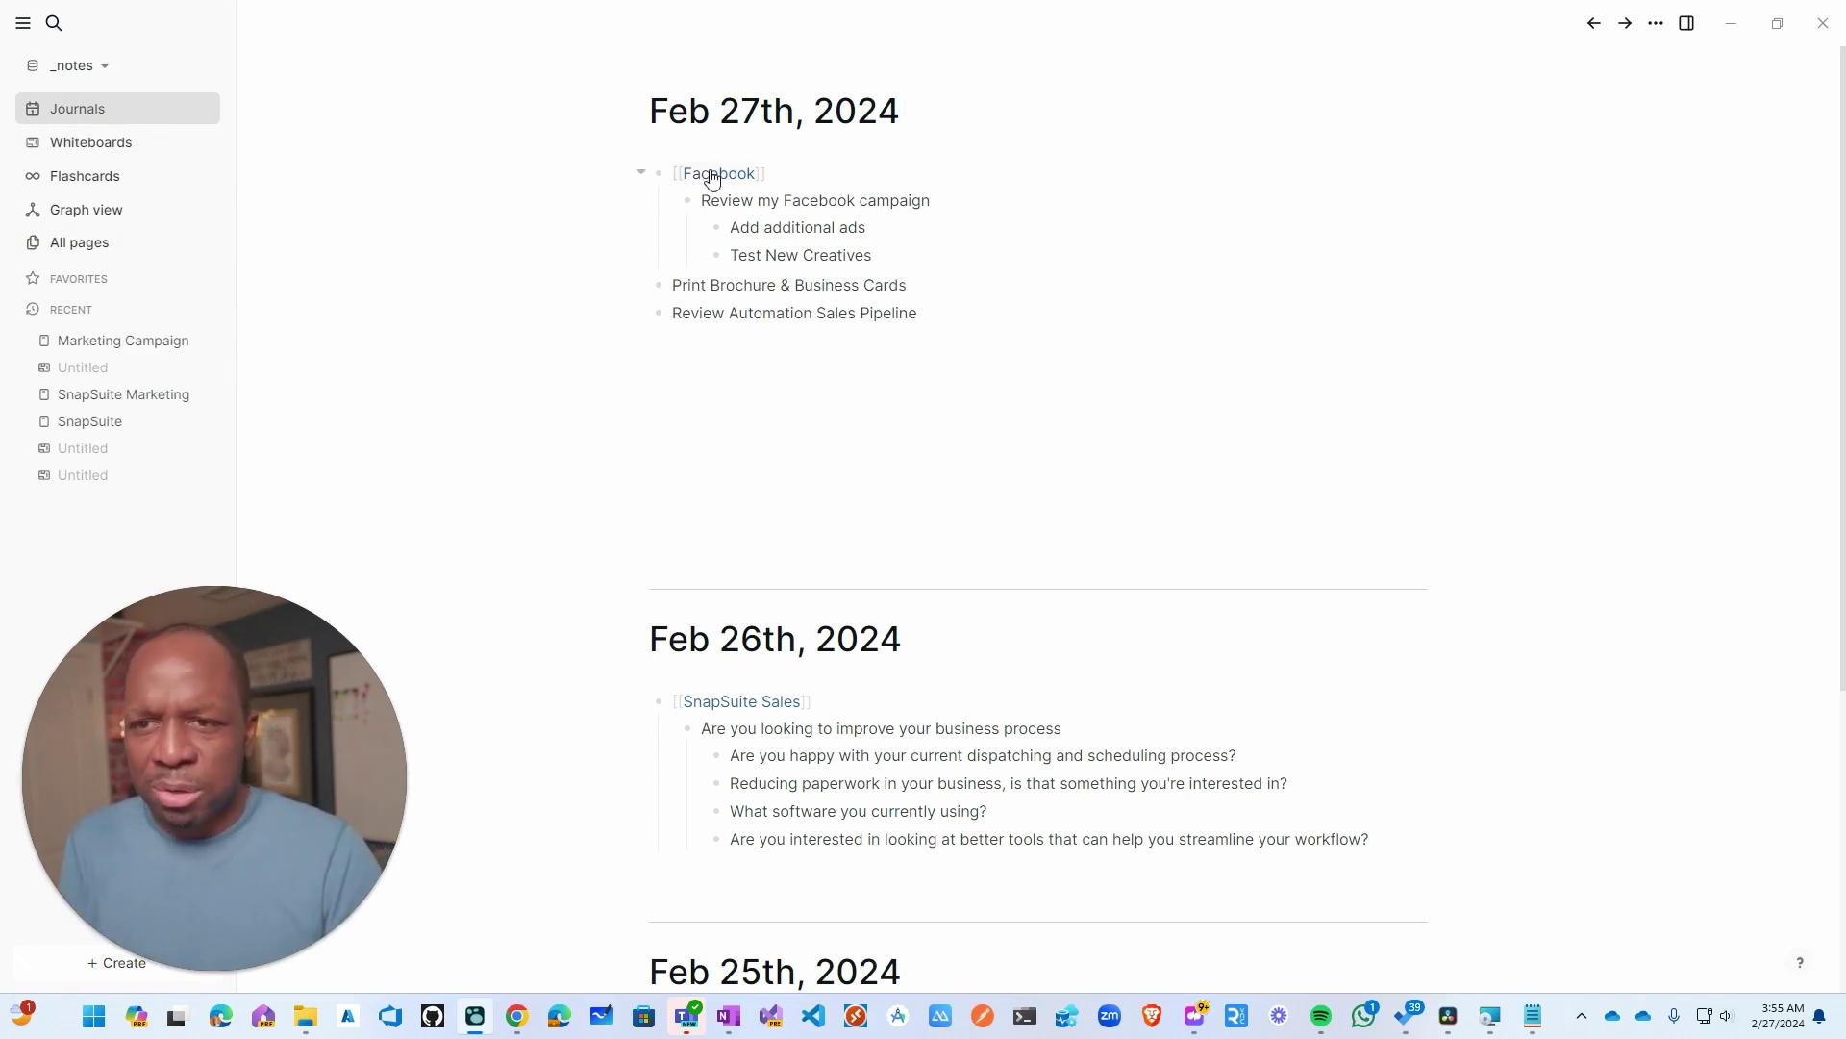
mouse_move(708, 181)
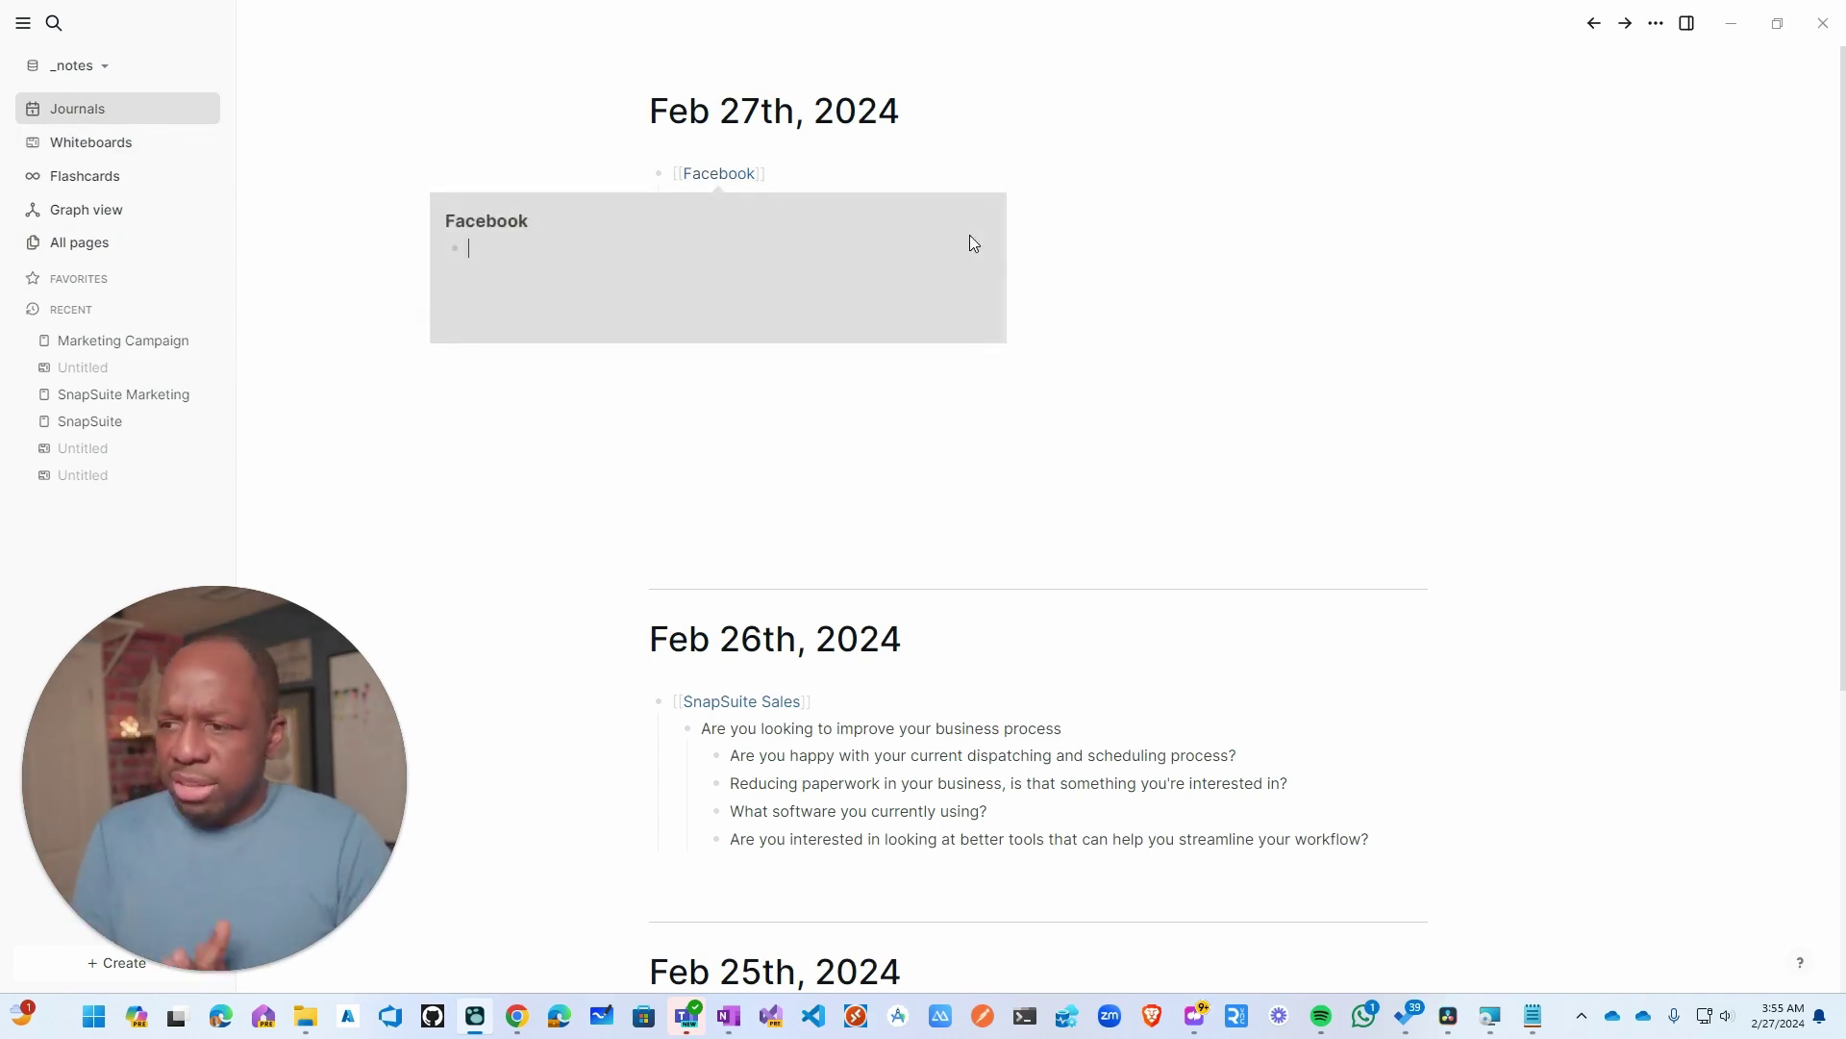